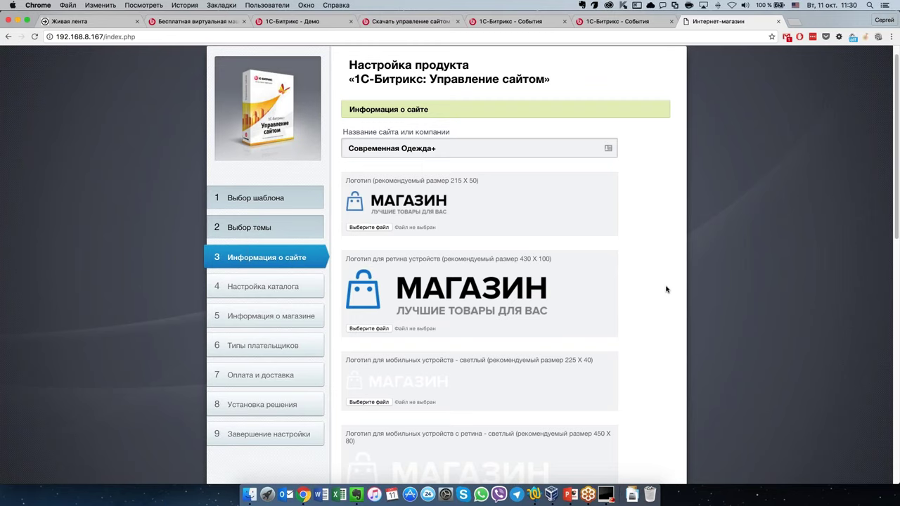
Review the company name and the standard, retina and mobile logo fields in the site information settings
scroll(666, 289, "down", 1)
left_click_drag(363, 130, 455, 128)
left_click(461, 128)
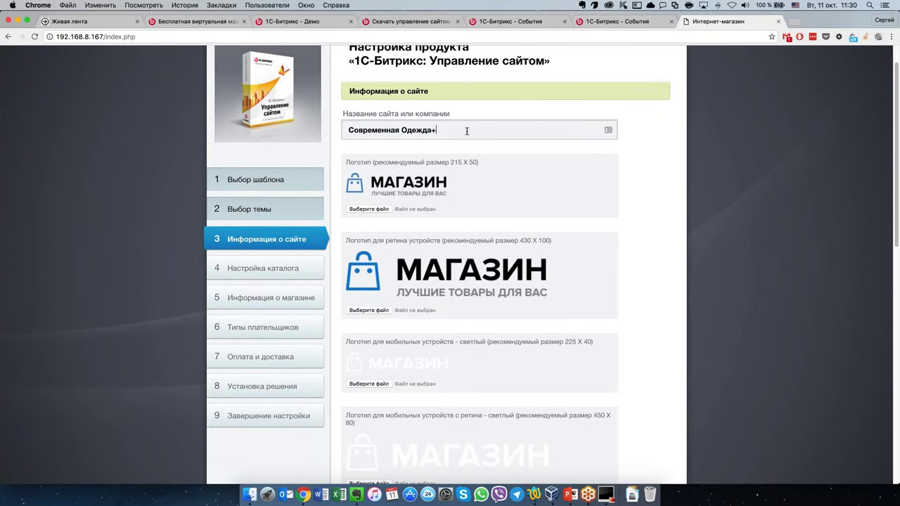
scroll(638, 200, "down", 1)
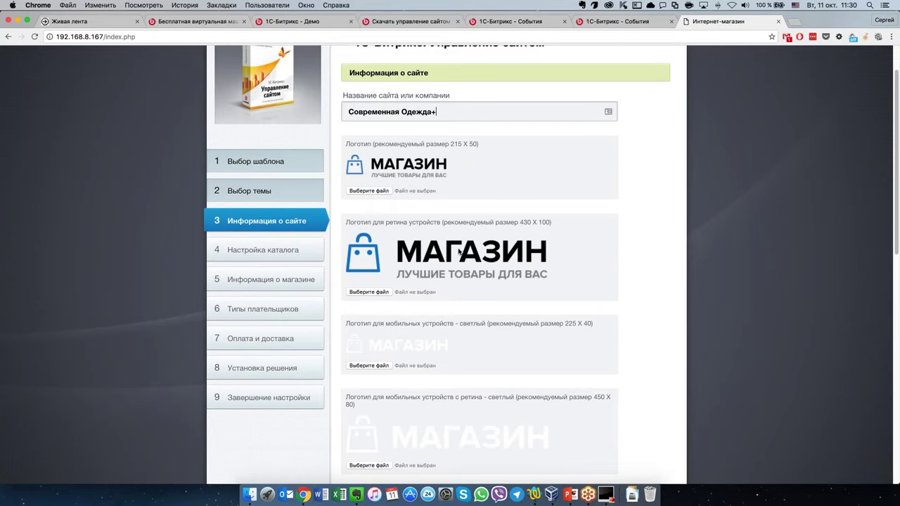
left_click_drag(450, 145, 477, 147)
left_click(402, 190)
scroll(418, 241, "down", 1)
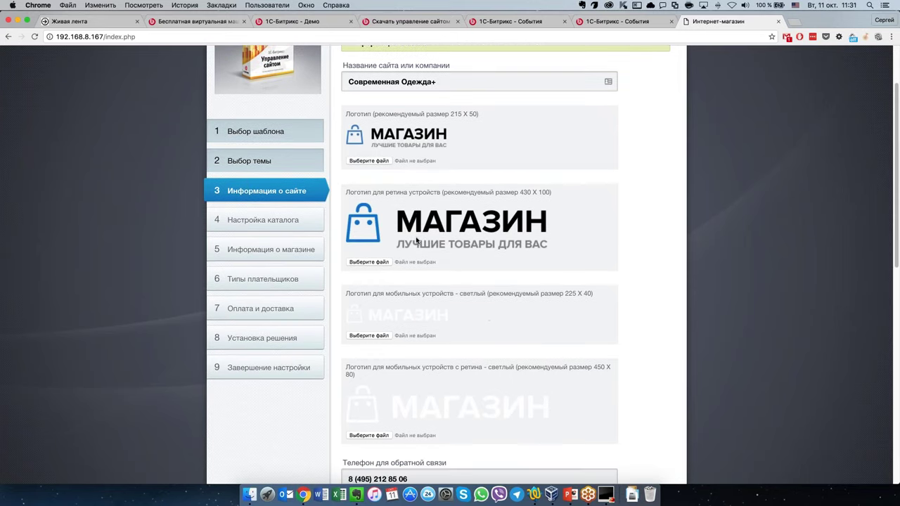
scroll(418, 241, "down", 3)
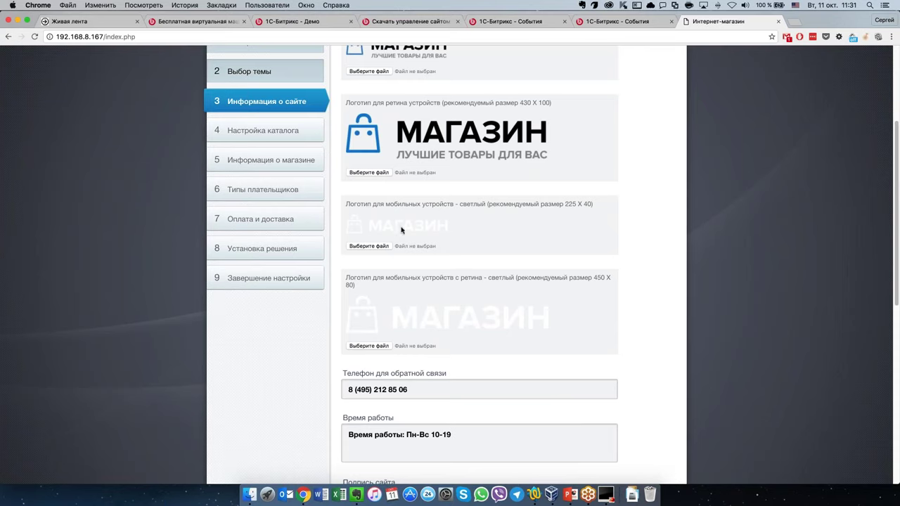
scroll(411, 185, "up", 2)
scroll(411, 185, "up", 2)
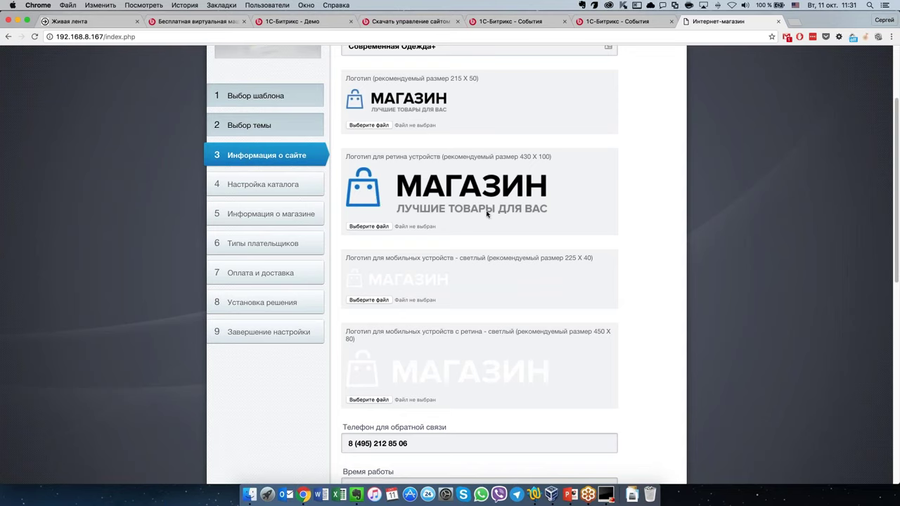
scroll(486, 213, "down", 3)
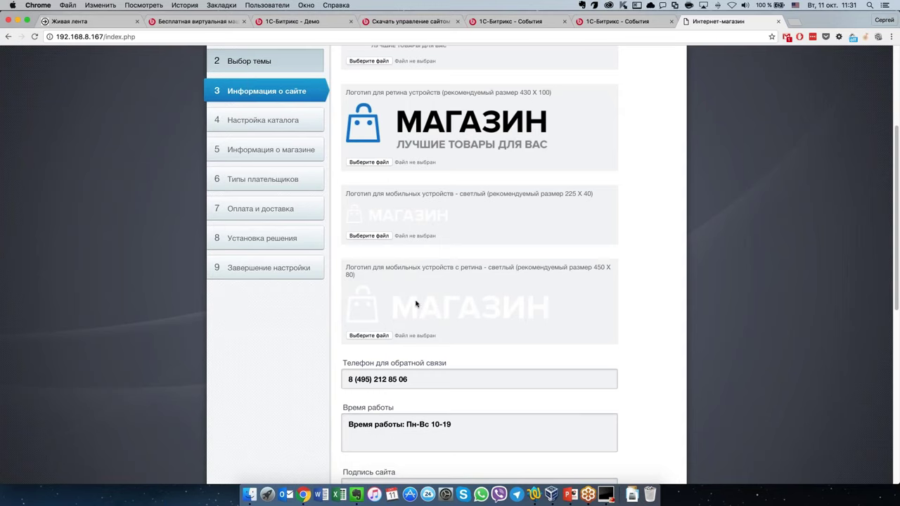
scroll(431, 311, "down", 1)
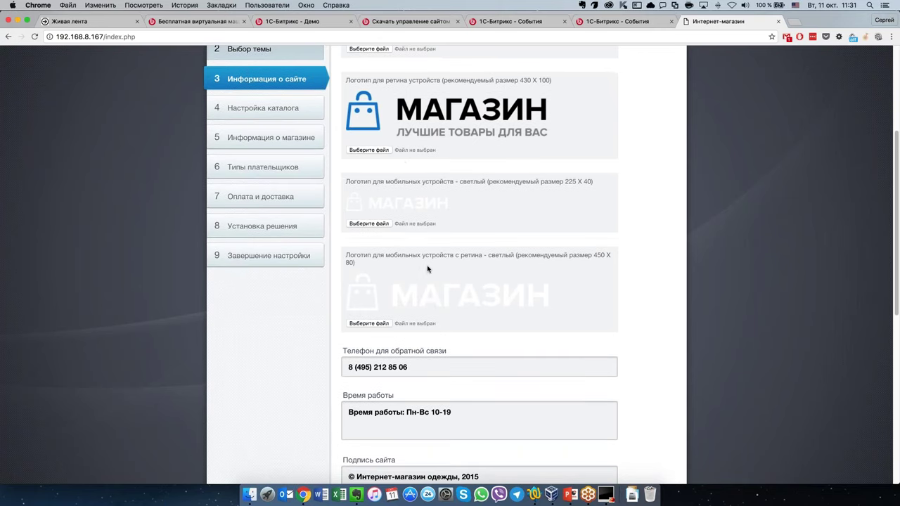
Review the contact phone, opening hours, site signature, and the metadata description and keywords in the site information settings
scroll(471, 300, "down", 1)
scroll(472, 300, "down", 1)
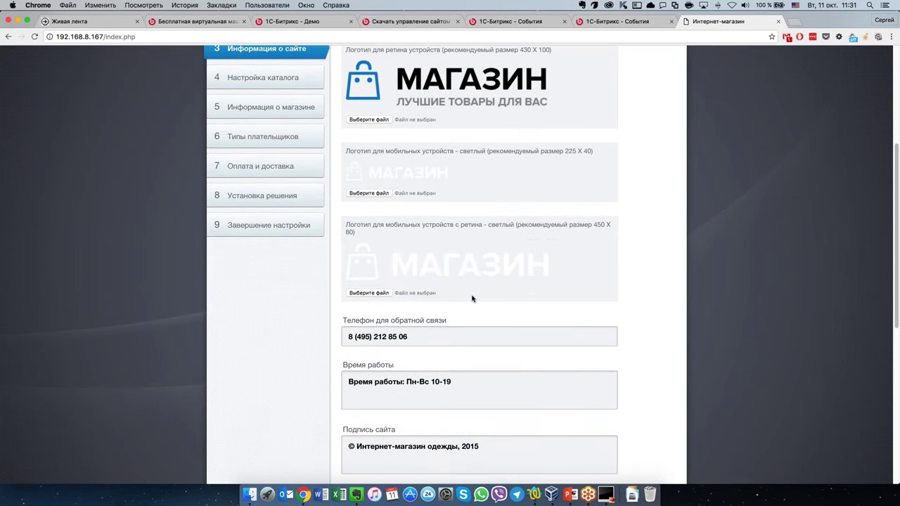
scroll(471, 299, "down", 3)
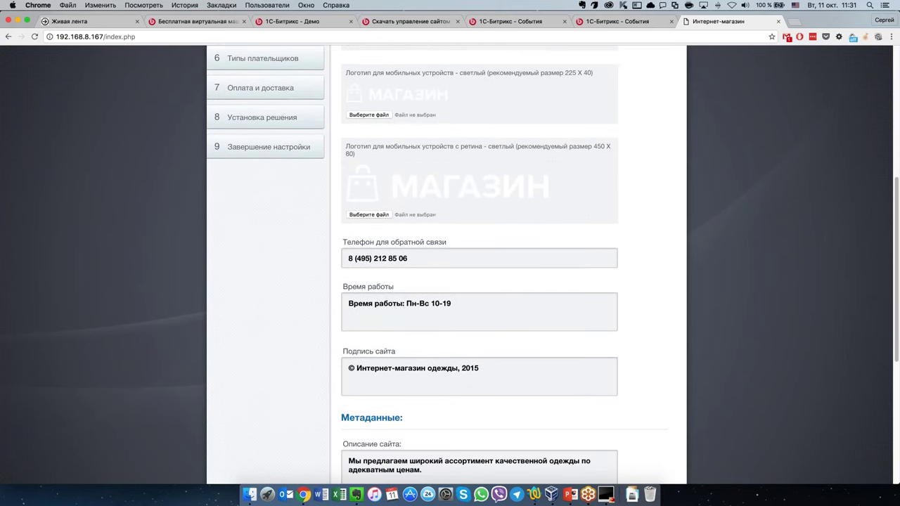
scroll(472, 299, "down", 4)
scroll(522, 258, "down", 1)
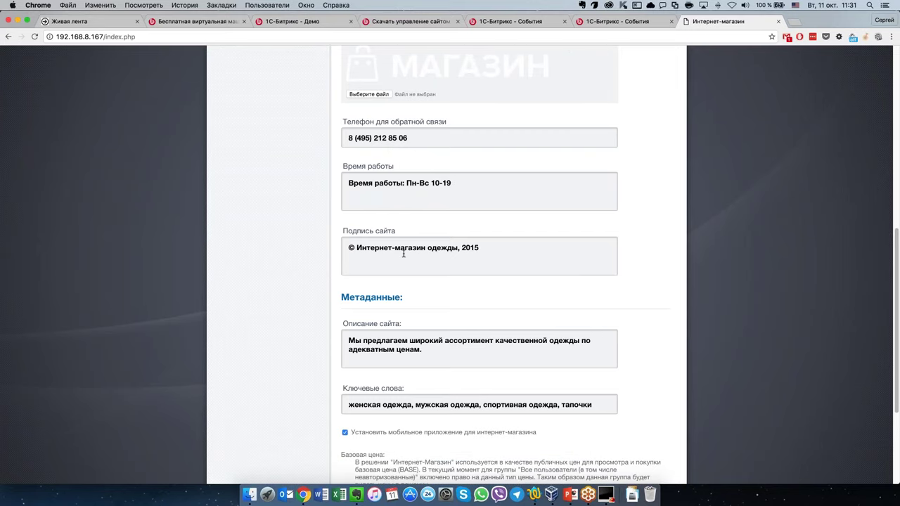
left_click(466, 260)
scroll(466, 260, "down", 5)
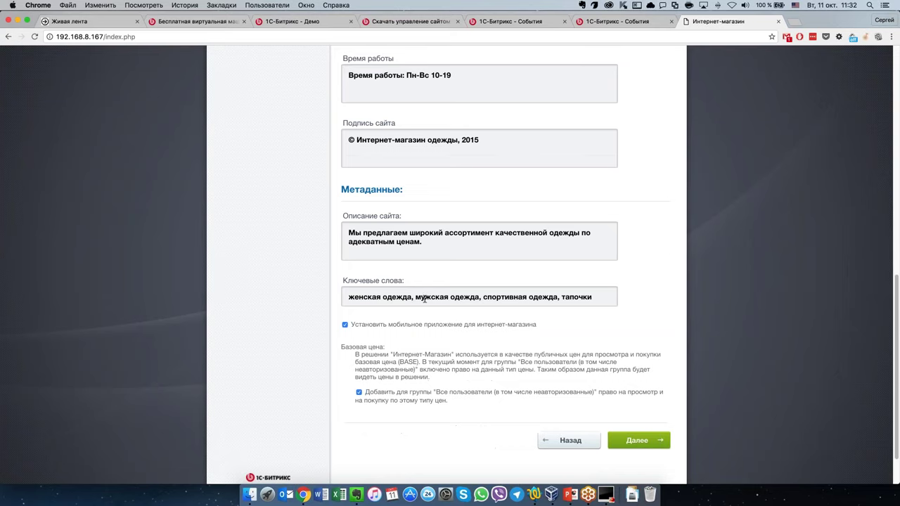
triple_click(409, 243)
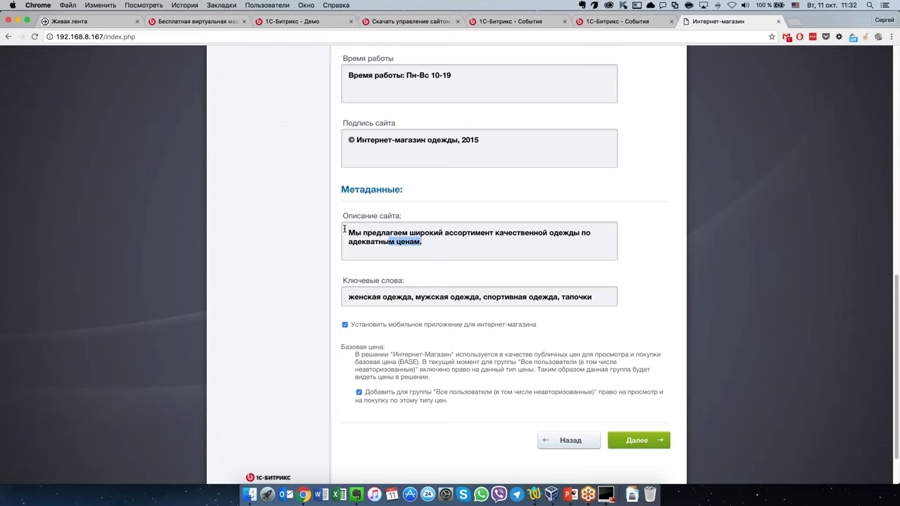
left_click(463, 248)
scroll(457, 342, "down", 1)
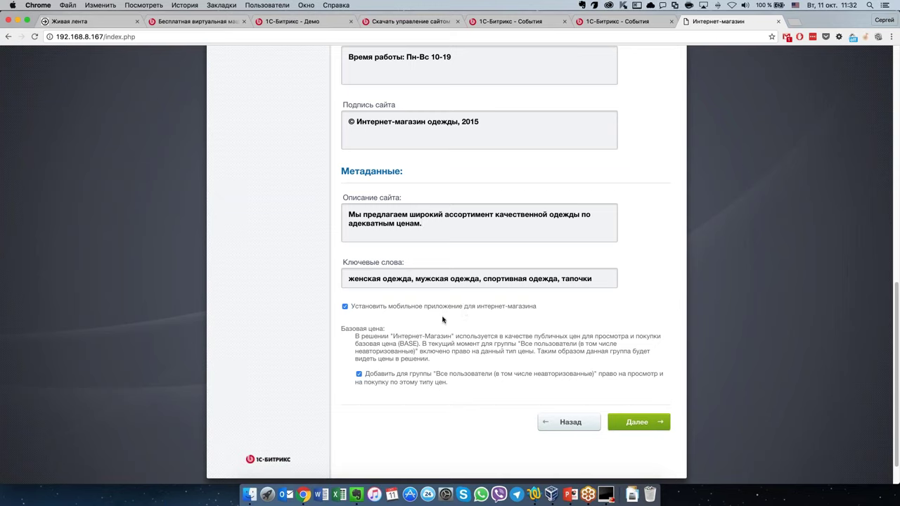
Toggle the option granting all users the base price right and continue to the catalog settings
left_click(358, 374)
left_click(642, 421)
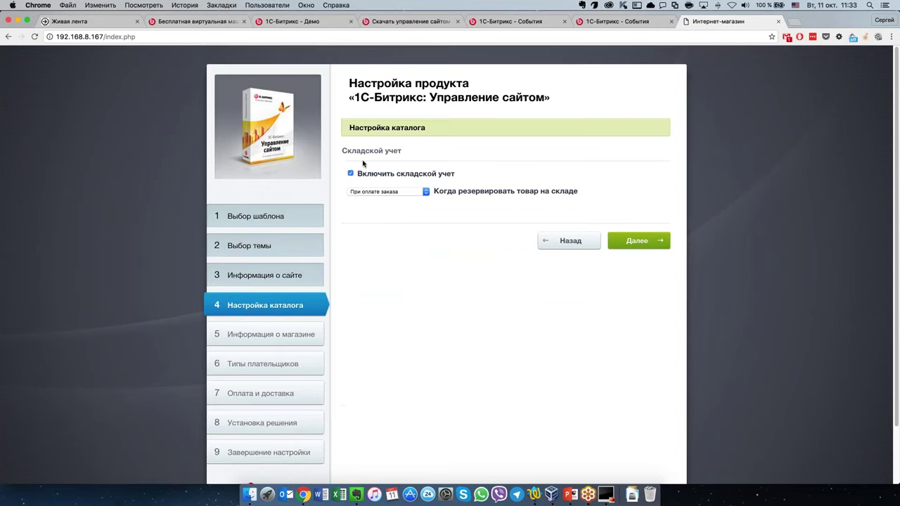
Keep stock reservation at "При оплате заказа", disable inventory accounting and continue to the store information
left_click(425, 191)
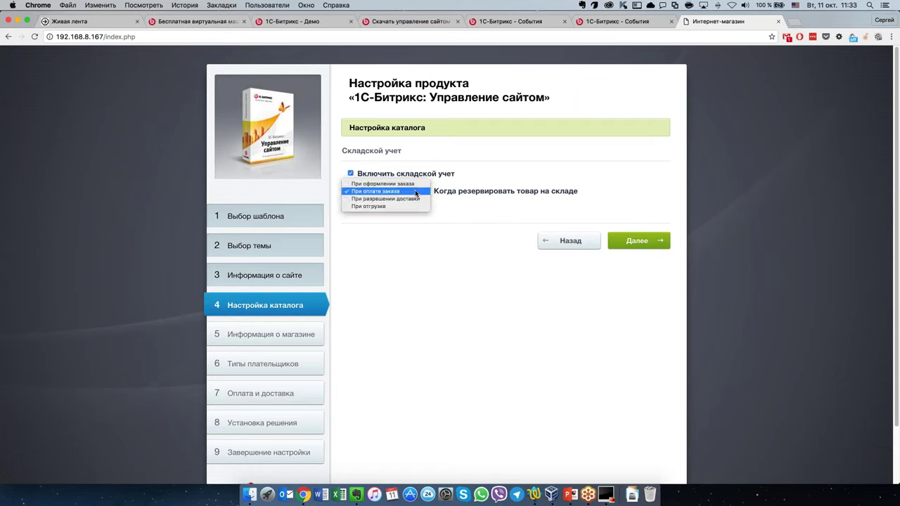
left_click(414, 192)
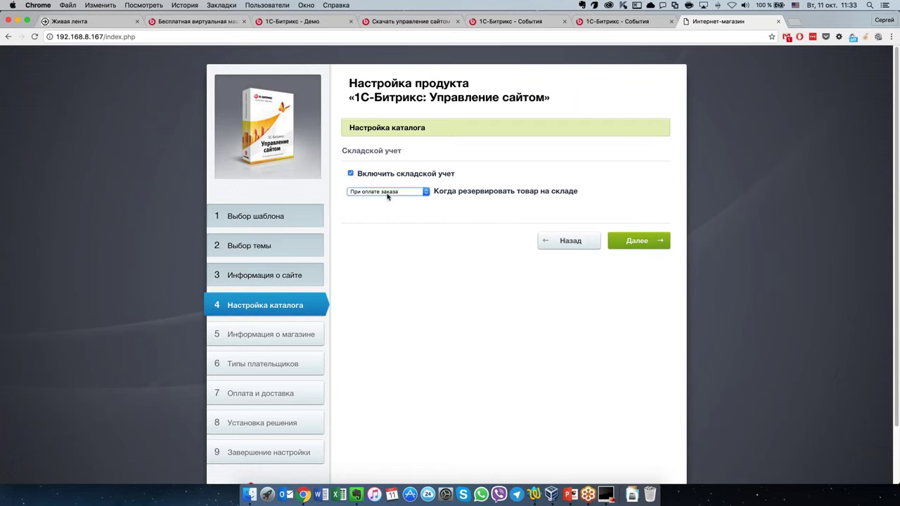
left_click(350, 174)
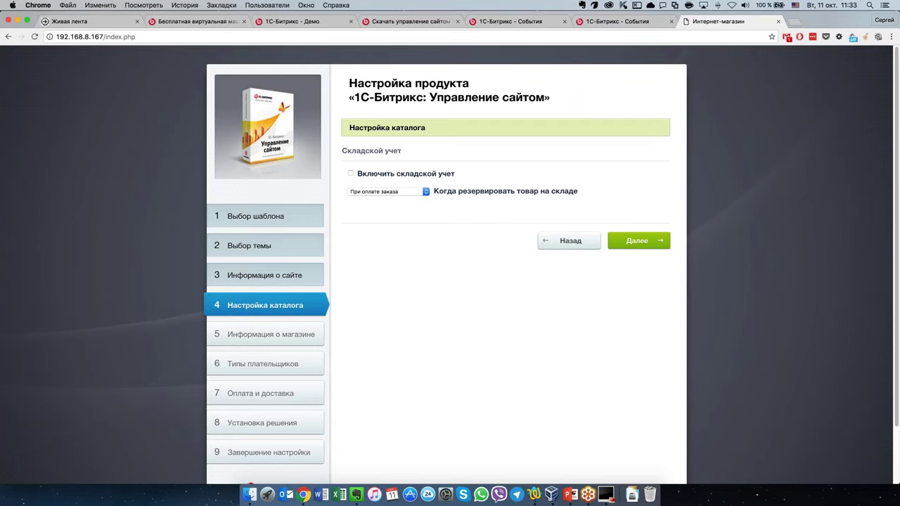
left_click(634, 241)
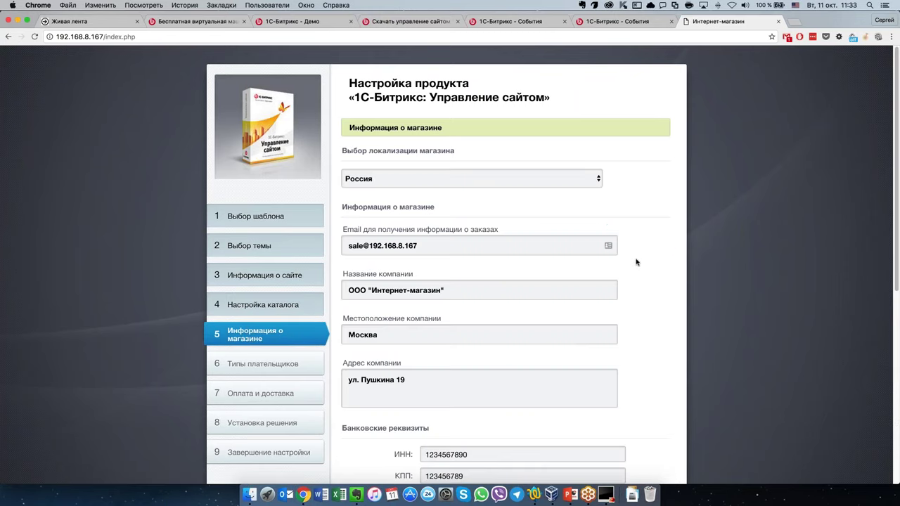
Check the available store localizations and keep "Россия" selected
scroll(636, 262, "down", 1)
scroll(636, 262, "down", 2)
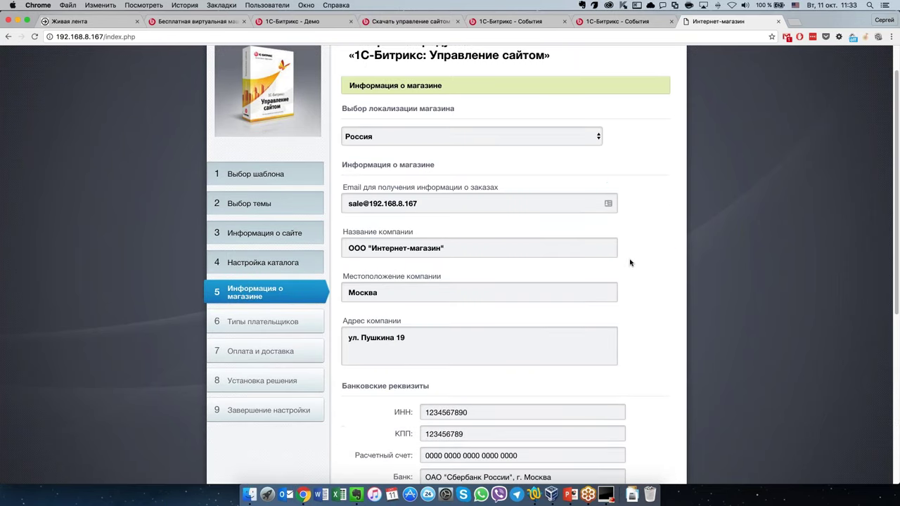
left_click(577, 140)
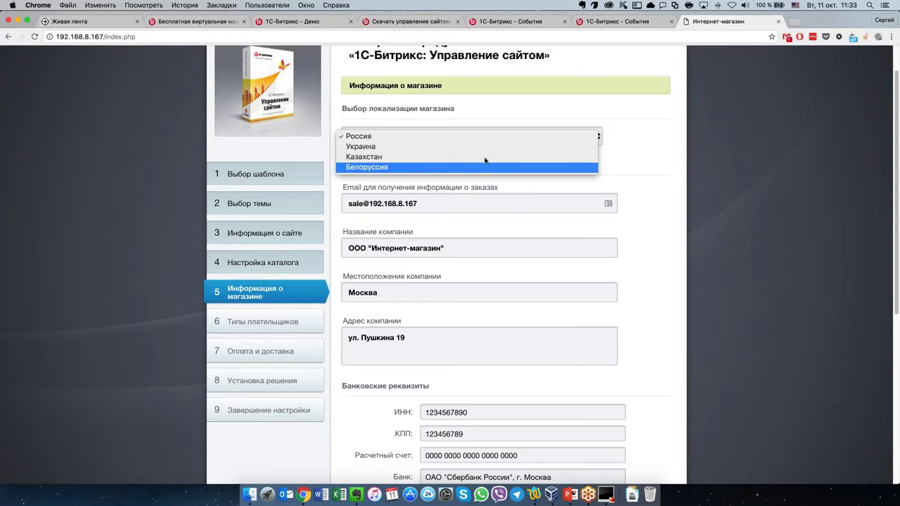
left_click(500, 138)
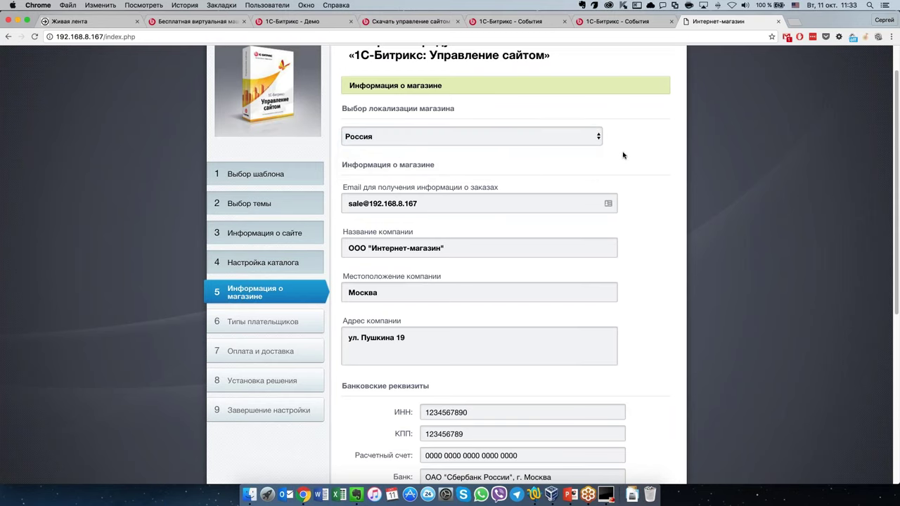
Review the store's order e-mail, company and bank details, then accept them and both payer types to reach the payment and delivery settings
scroll(623, 152, "down", 1)
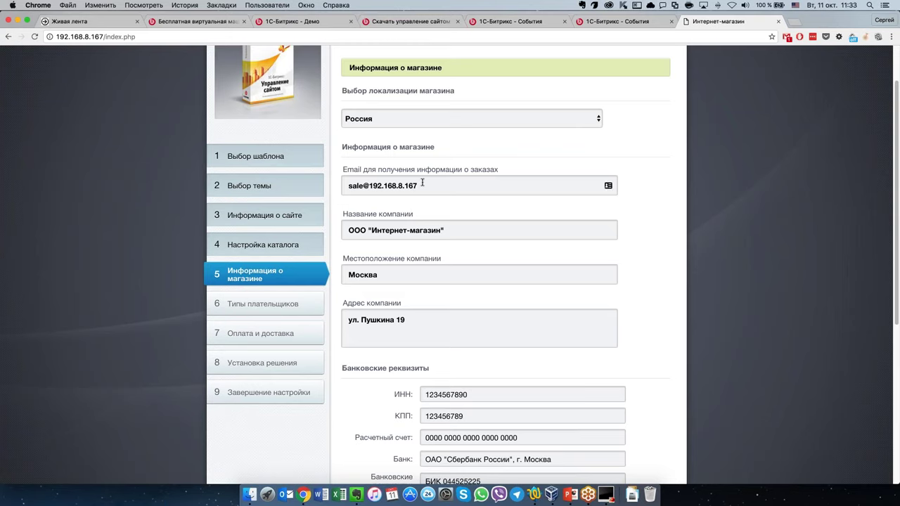
left_click_drag(421, 183, 338, 184)
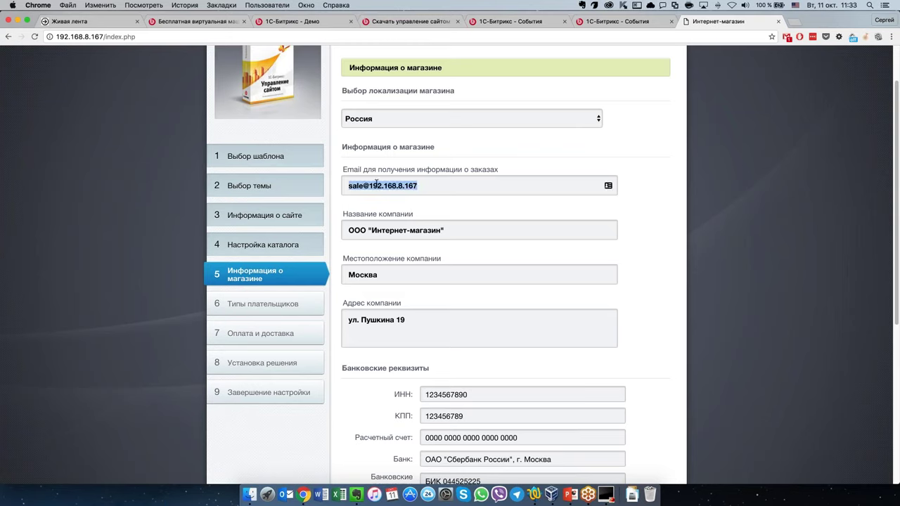
key("Right")
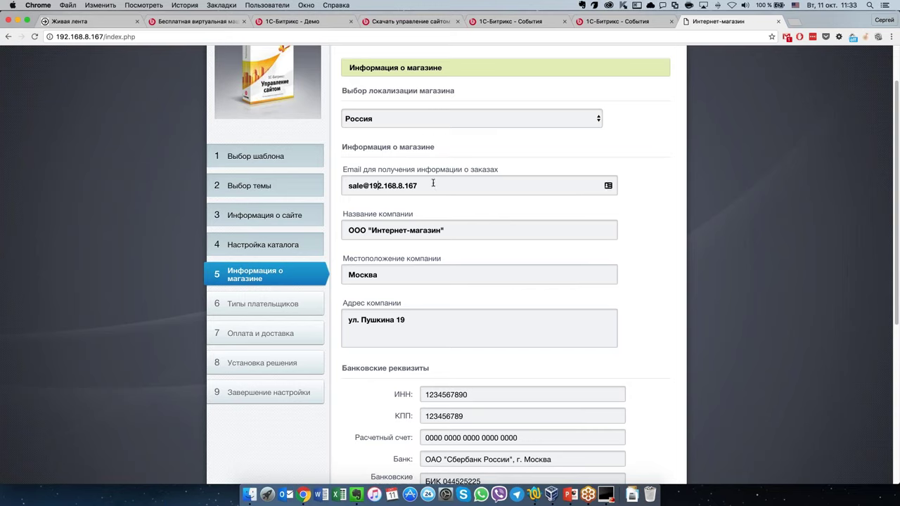
scroll(422, 187, "down", 2)
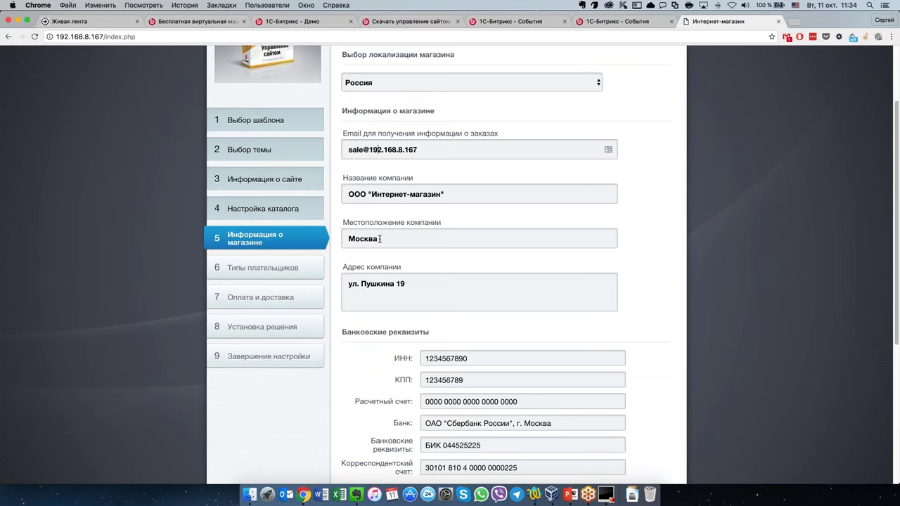
scroll(378, 60, "down", 3)
scroll(378, 61, "down", 4)
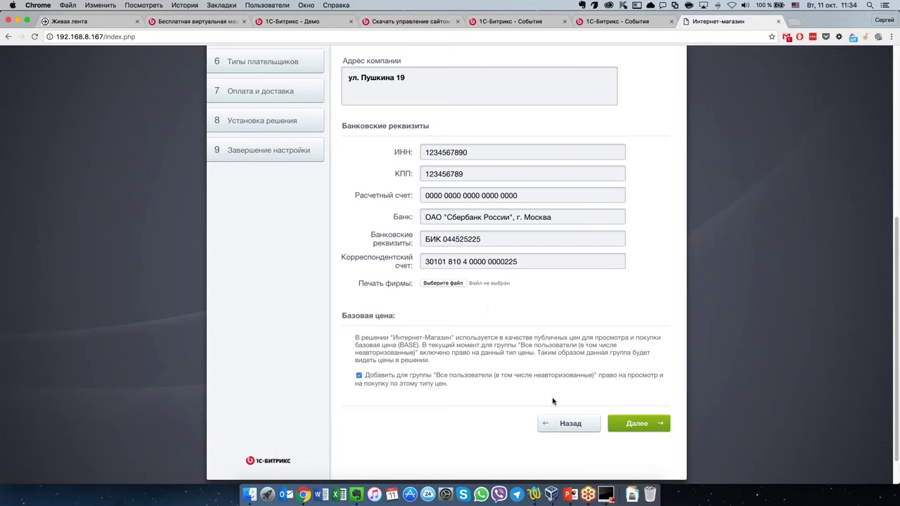
key("Tab")
key("Return")
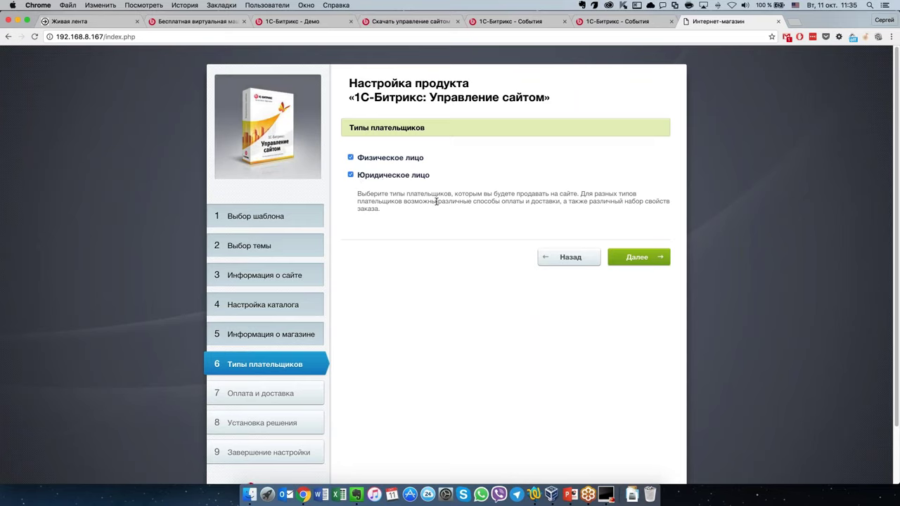
left_click(651, 258)
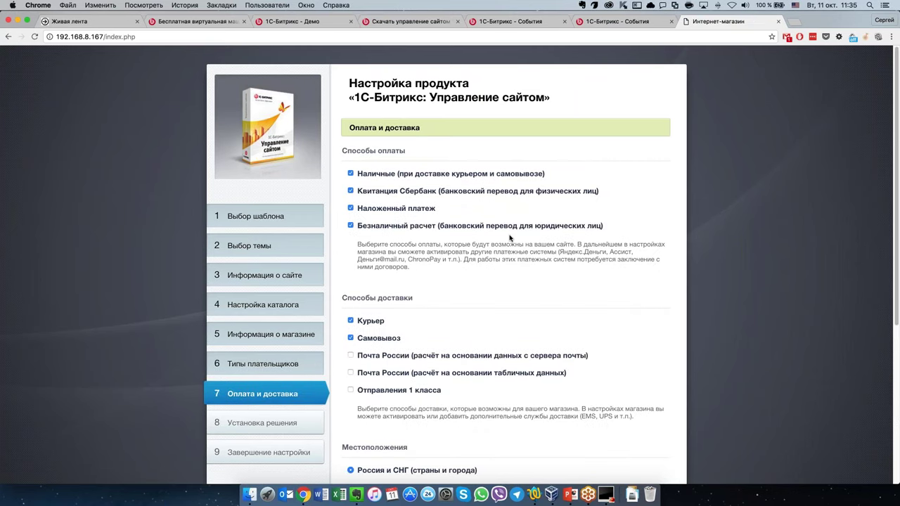
Accept the preselected payment methods, delivery methods and "Россия и СНГ" locations, complete the installation and open the site
scroll(510, 239, "down", 1)
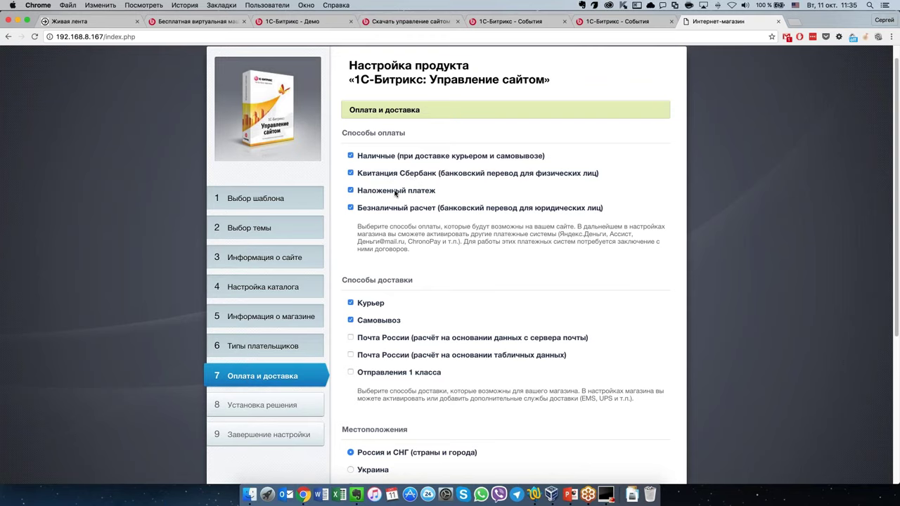
scroll(395, 197, "down", 1)
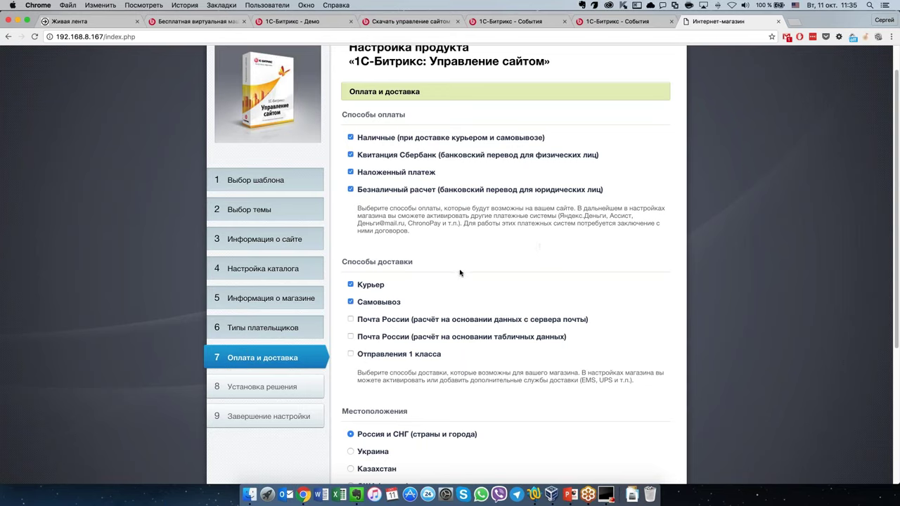
scroll(514, 266, "down", 1)
scroll(514, 265, "down", 2)
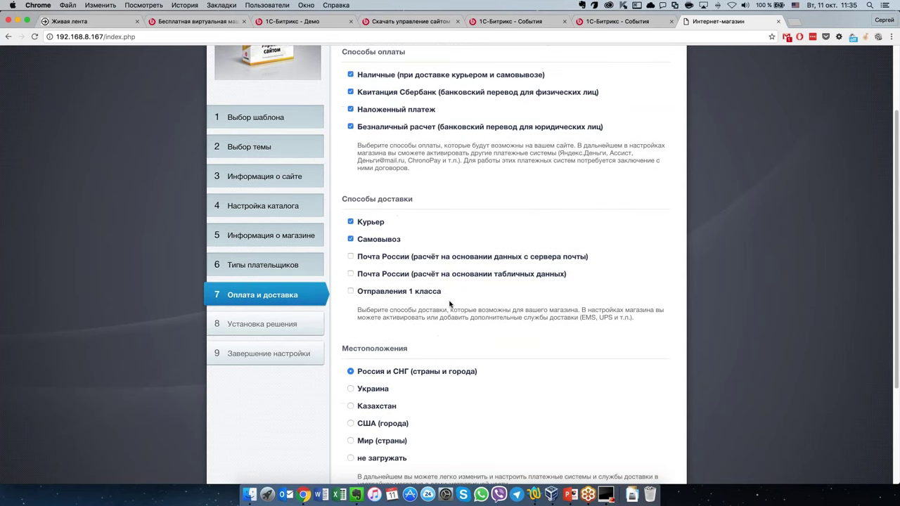
scroll(449, 303, "down", 1)
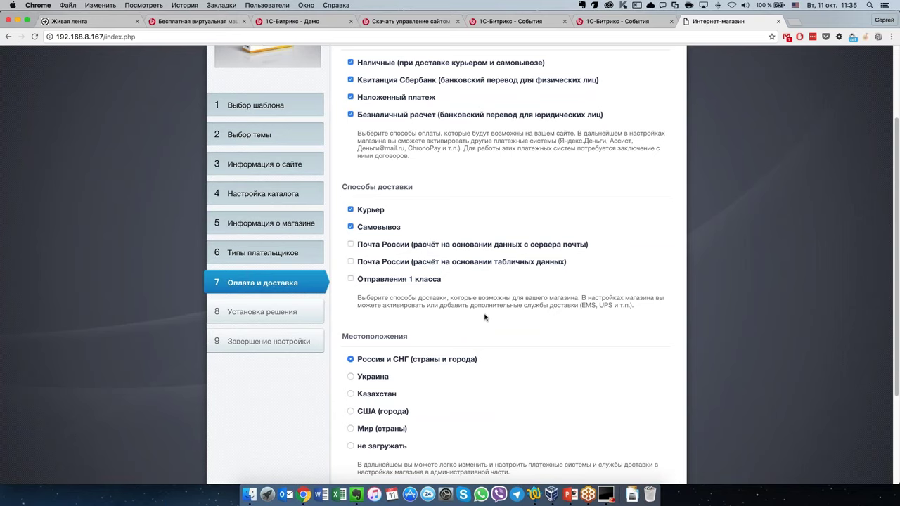
scroll(485, 317, "down", 3)
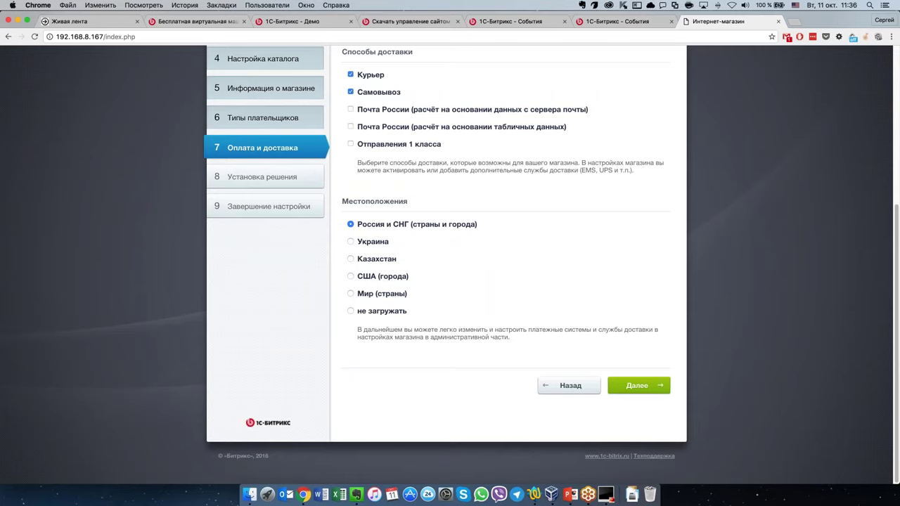
left_click(648, 388)
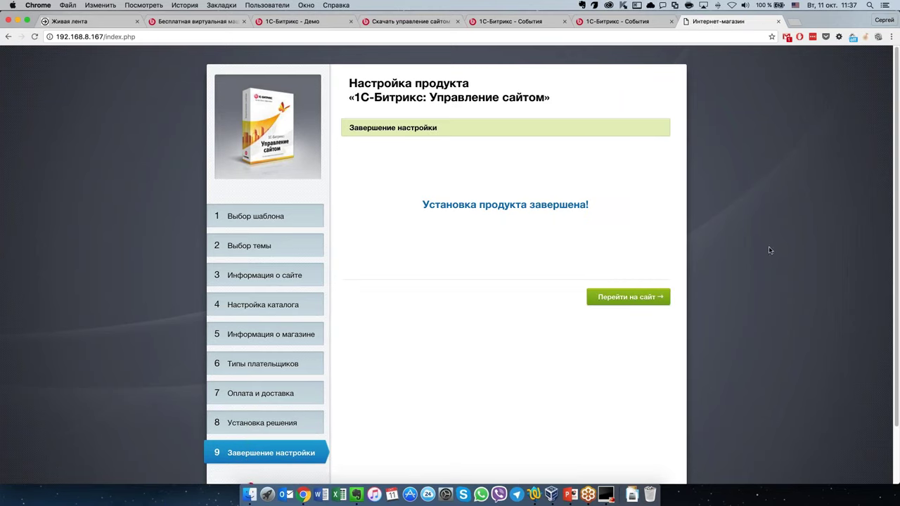
left_click(629, 299)
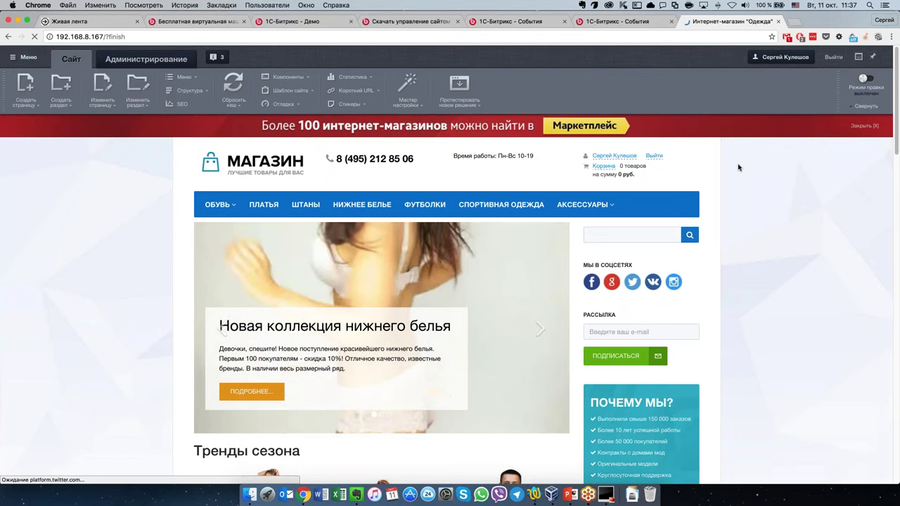
Examine the new storefront's home page from the promotional slider through the "Тренды сезона" products to the delivery banner
scroll(738, 168, "down", 2)
scroll(738, 170, "down", 10)
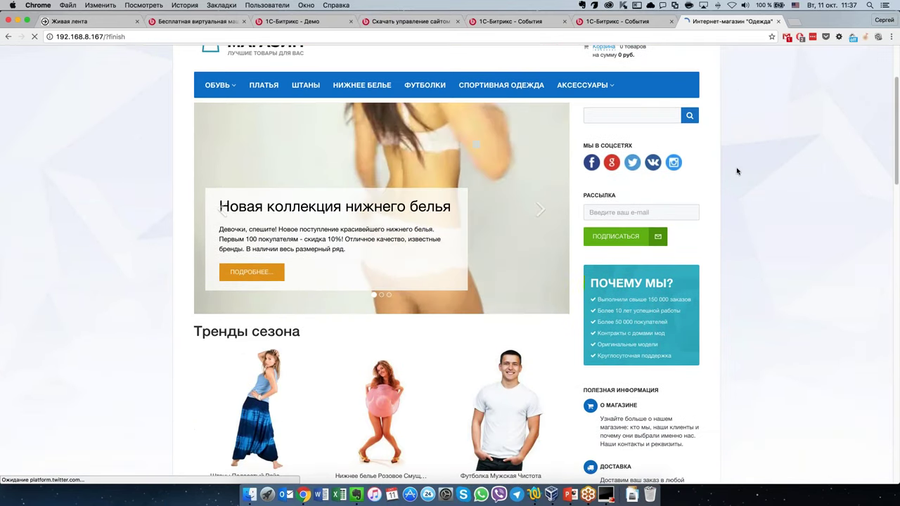
scroll(737, 170, "down", 10)
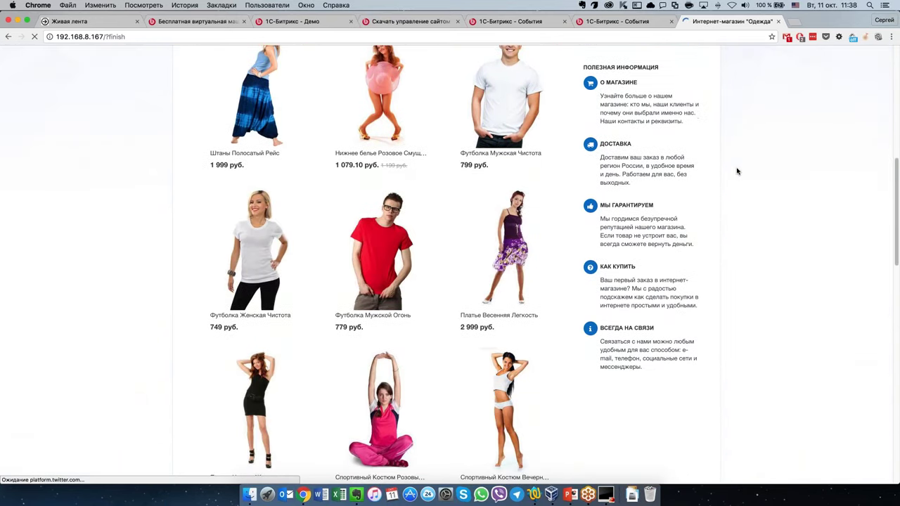
scroll(737, 171, "down", 2)
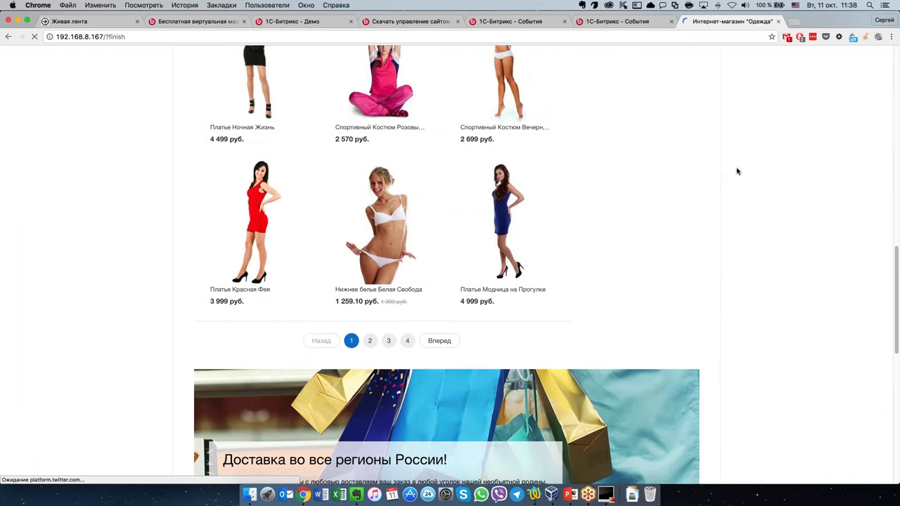
scroll(737, 171, "down", 4)
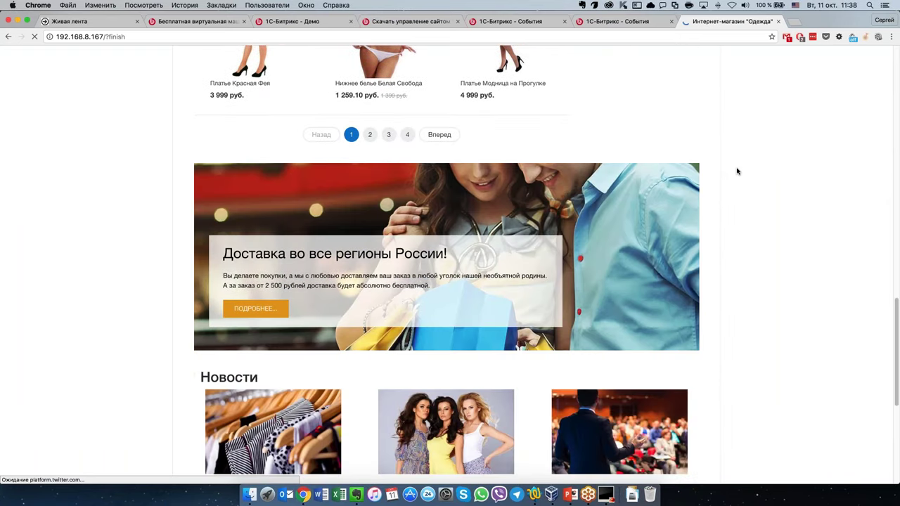
Examine the delivery banner, the "Новости" block, the social network links and the footer of the home page
scroll(737, 171, "down", 4)
scroll(737, 171, "up", 4)
scroll(737, 171, "down", 5)
scroll(737, 171, "up", 1)
scroll(737, 170, "up", 4)
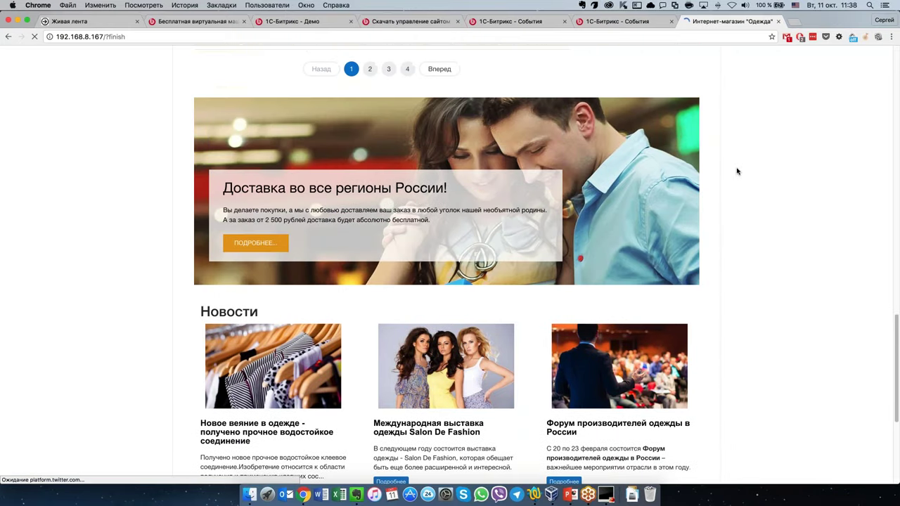
scroll(737, 171, "down", 2)
scroll(737, 171, "down", 6)
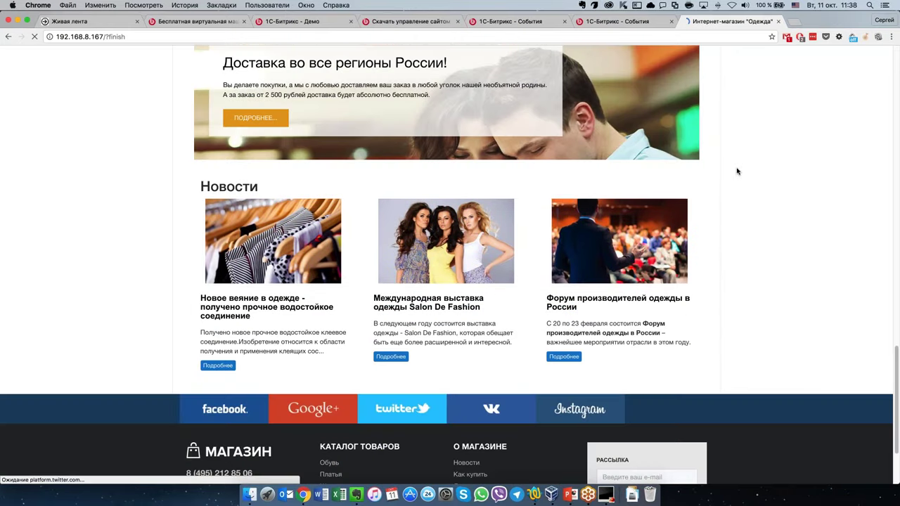
scroll(737, 171, "up", 4)
scroll(737, 170, "up", 6)
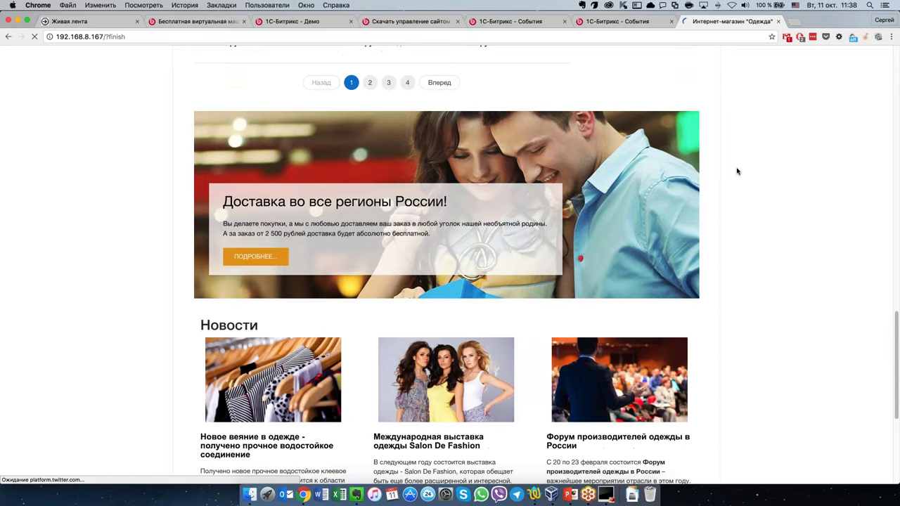
scroll(737, 171, "down", 3)
scroll(737, 171, "down", 5)
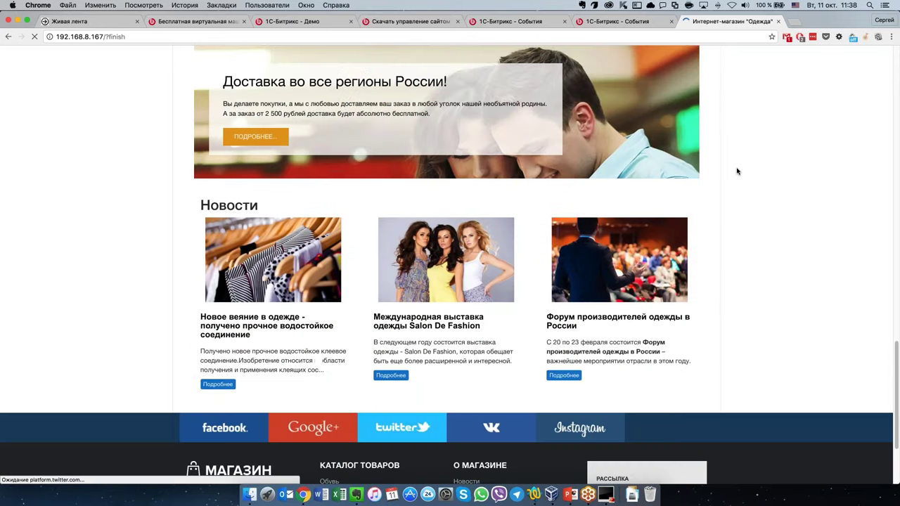
scroll(737, 171, "down", 3)
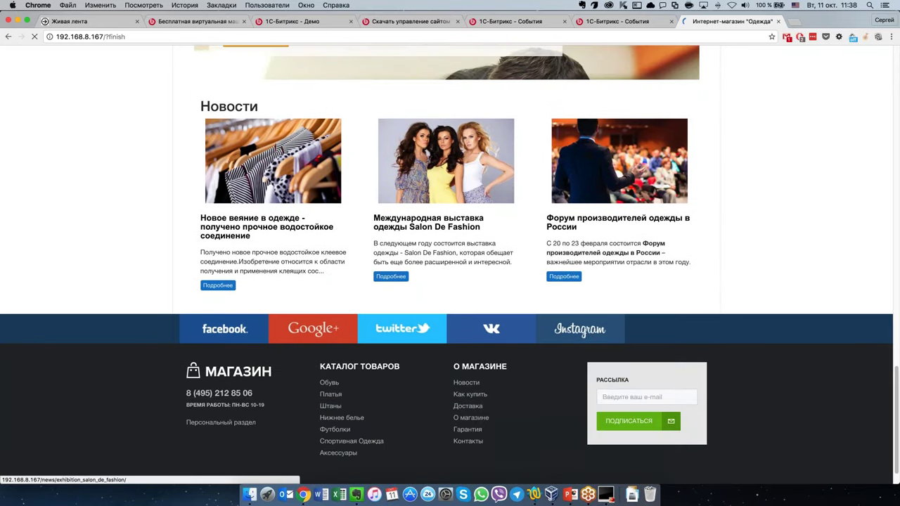
scroll(464, 322, "down", 1)
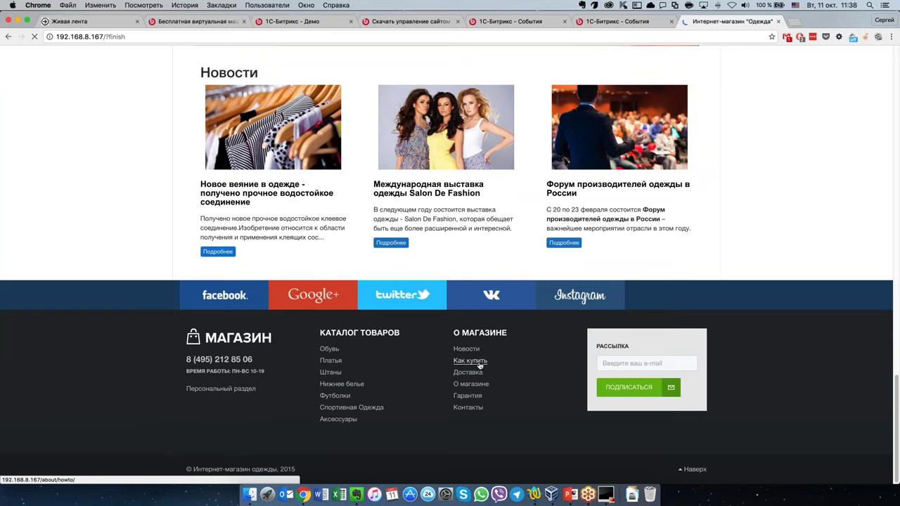
Open the "Обувь" catalog section and examine its subcategories, parameter filter and product list, along with the "Аксессуары" submenu
scroll(483, 359, "up", 8)
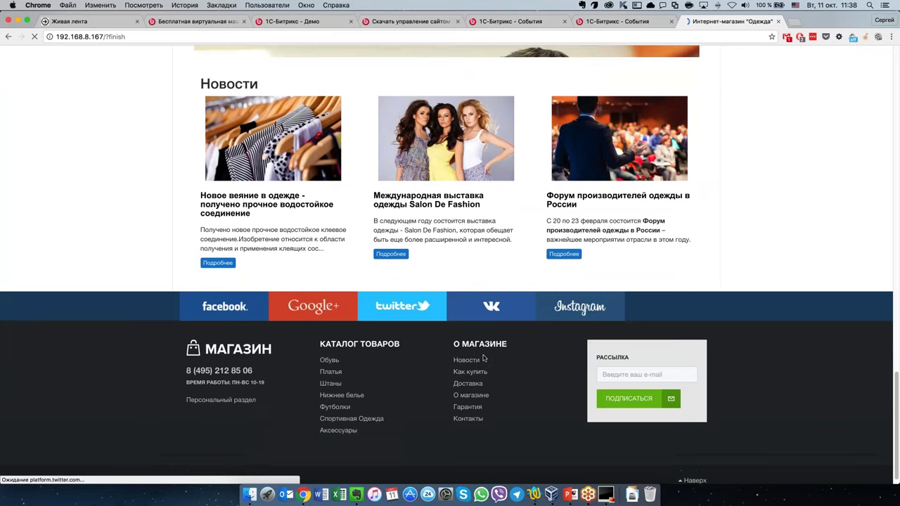
scroll(482, 359, "up", 18)
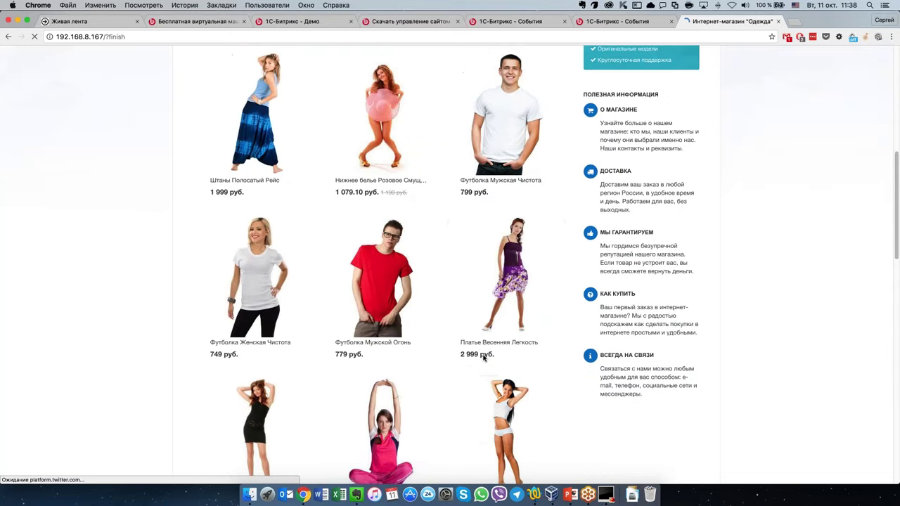
scroll(482, 359, "up", 10)
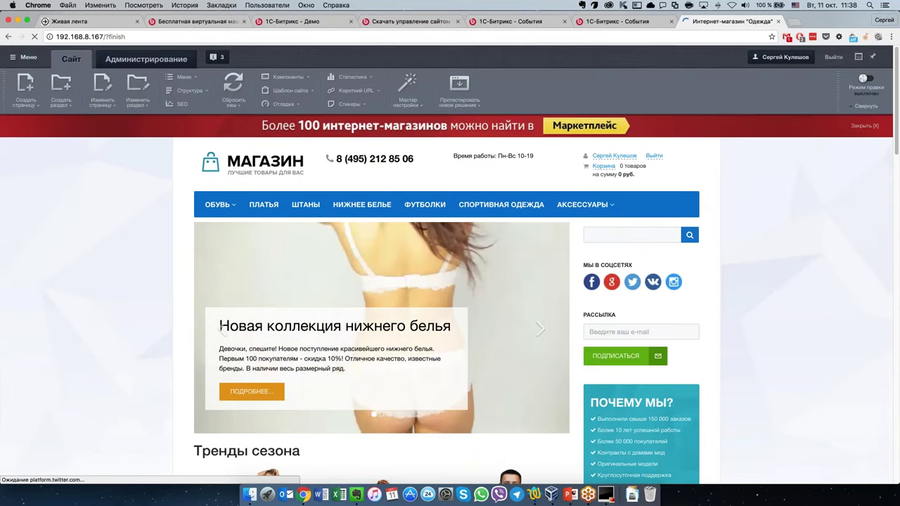
mouse_move(217, 204)
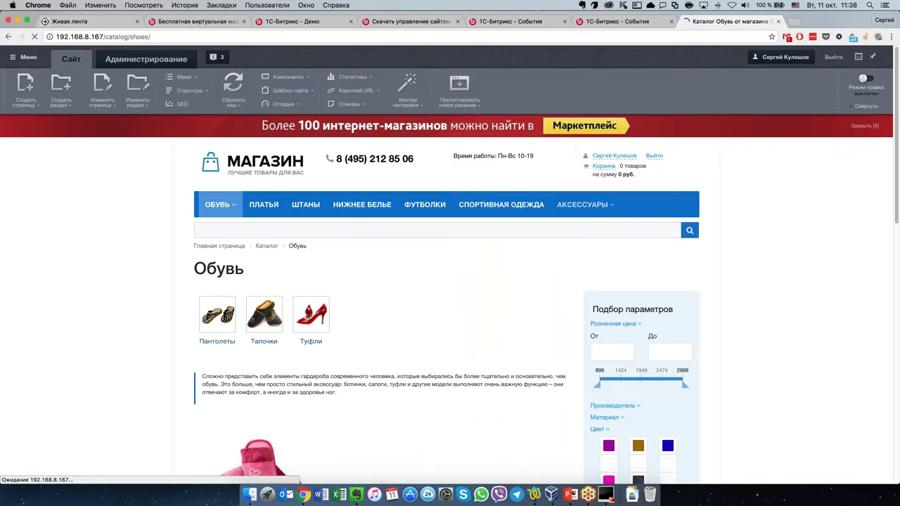
mouse_move(613, 205)
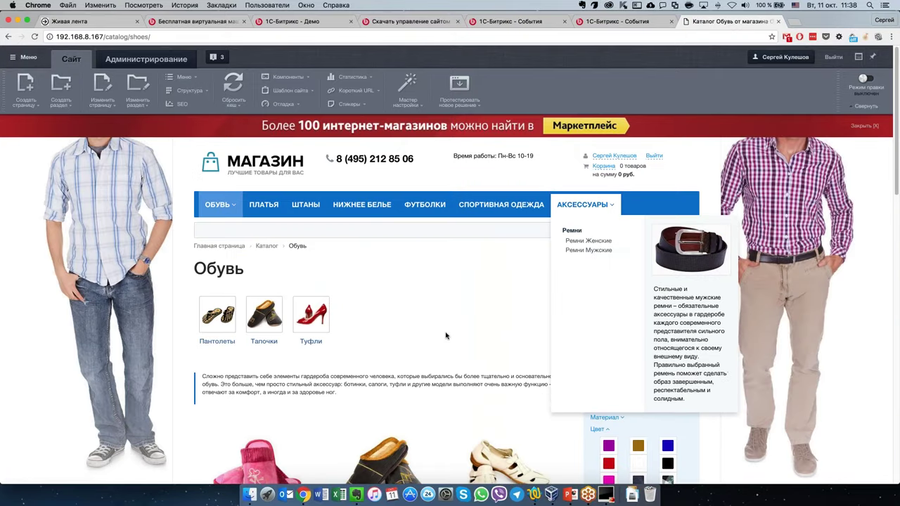
scroll(445, 335, "down", 3)
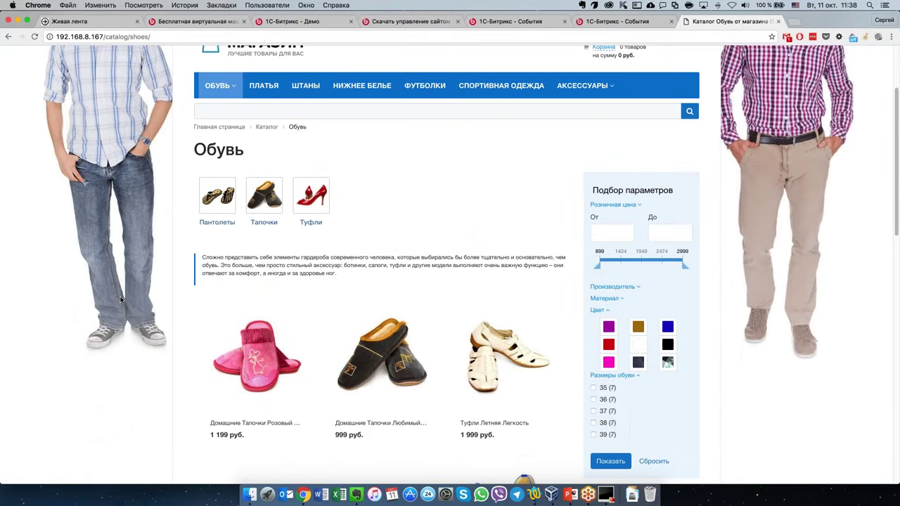
scroll(121, 300, "up", 3)
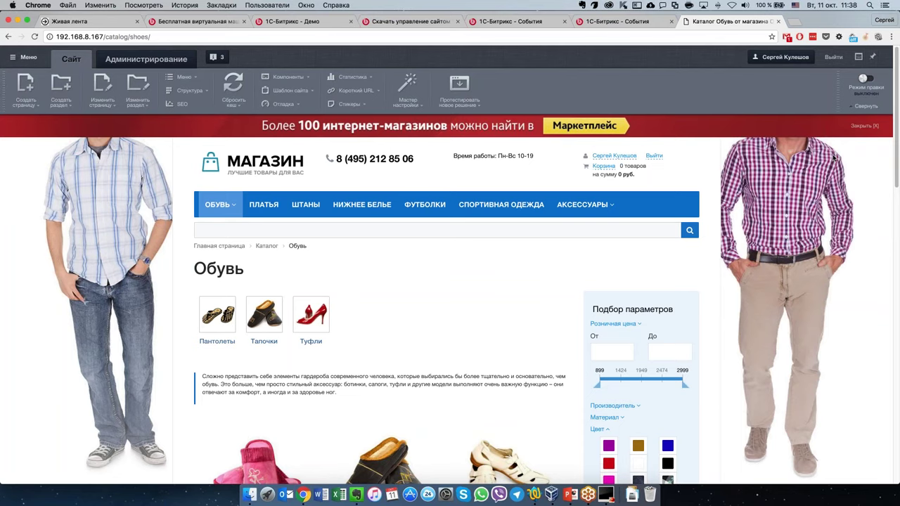
scroll(161, 271, "down", 10)
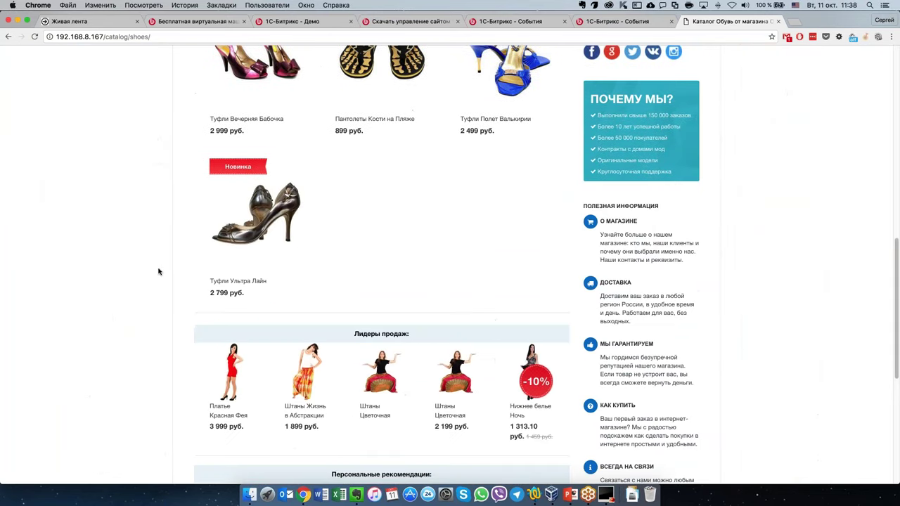
scroll(161, 271, "up", 9)
scroll(159, 271, "up", 2)
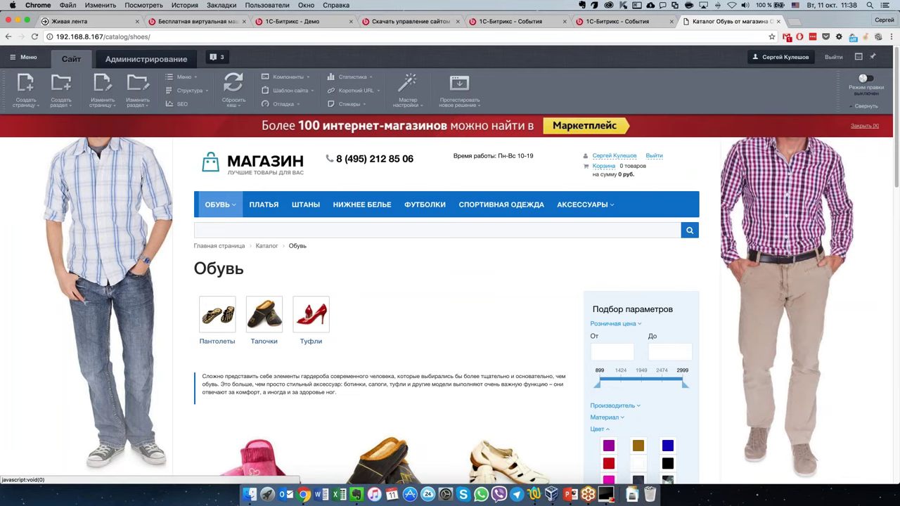
Close the Marketplace advertising banner and collapse the site's administrative toolbar
left_click(864, 126)
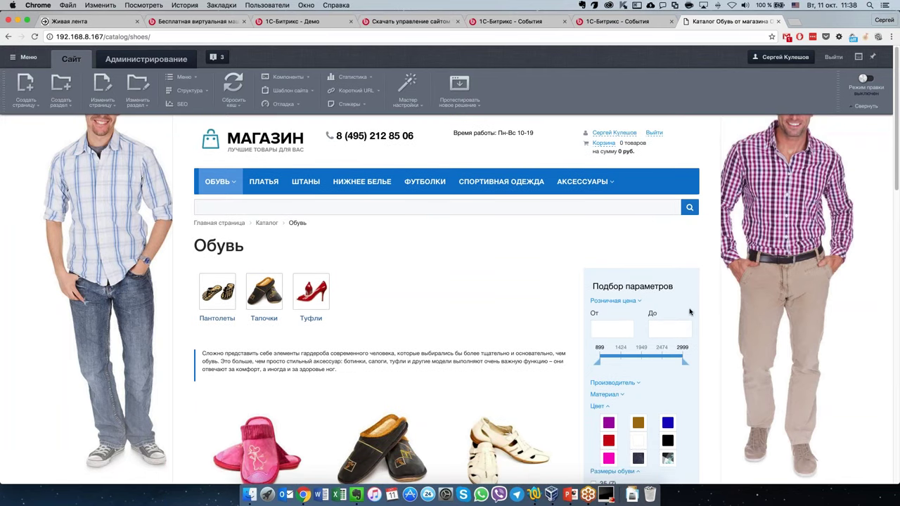
left_click(866, 105)
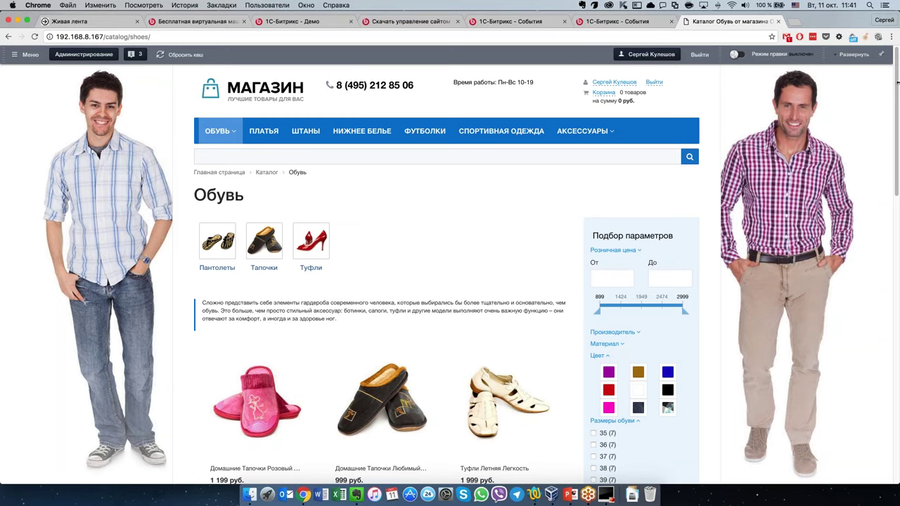
Narrow the browser window to tablet width and examine the adaptive layout of the "Обувь" product list
left_click_drag(898, 83, 348, 187)
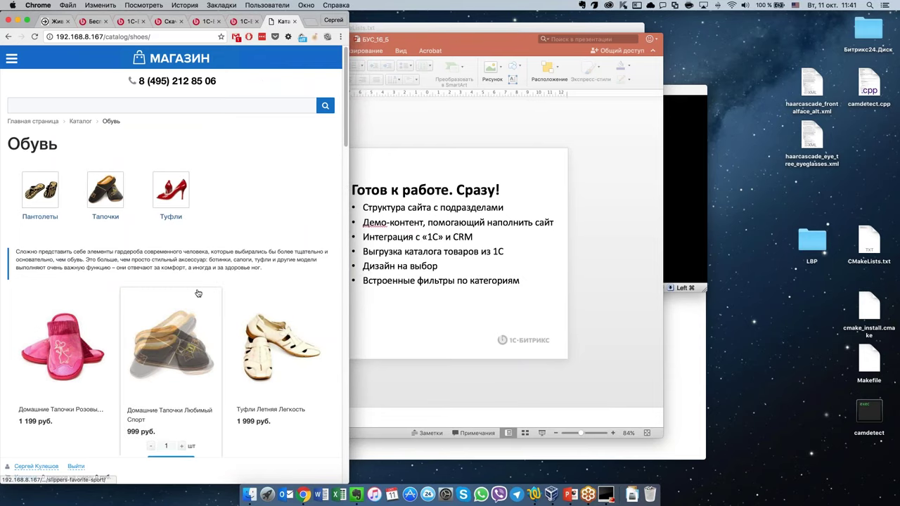
scroll(195, 295, "down", 5)
scroll(174, 281, "down", 3)
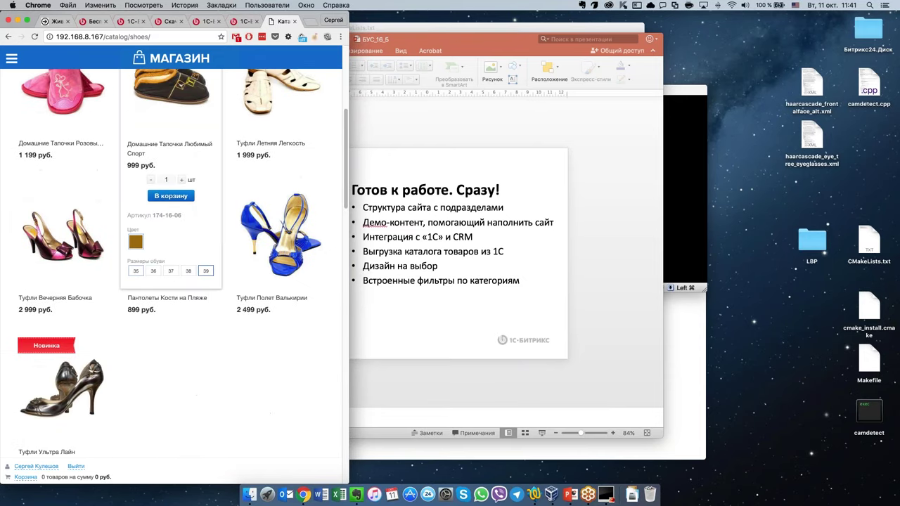
scroll(175, 281, "up", 8)
Return to the store's home page, expand and collapse the mobile category menu, and examine the page's tablet-width layout
key("super+r")
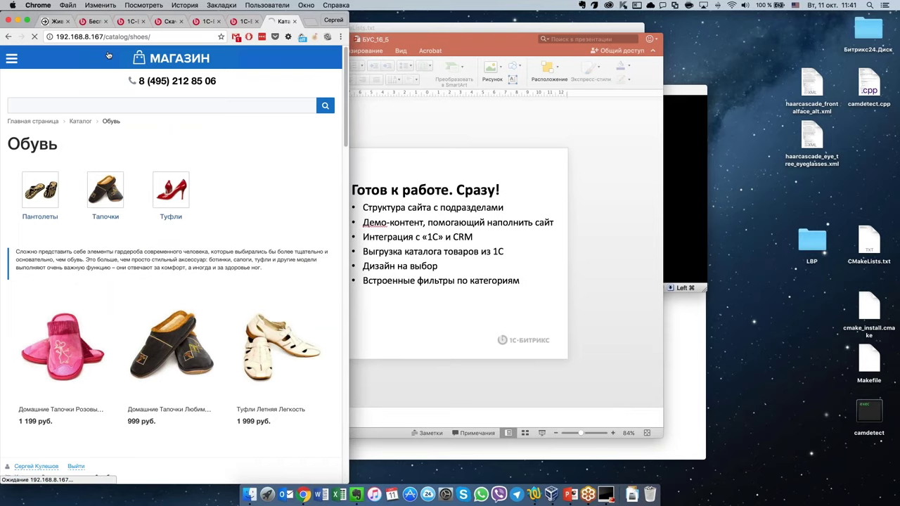
left_click(12, 59)
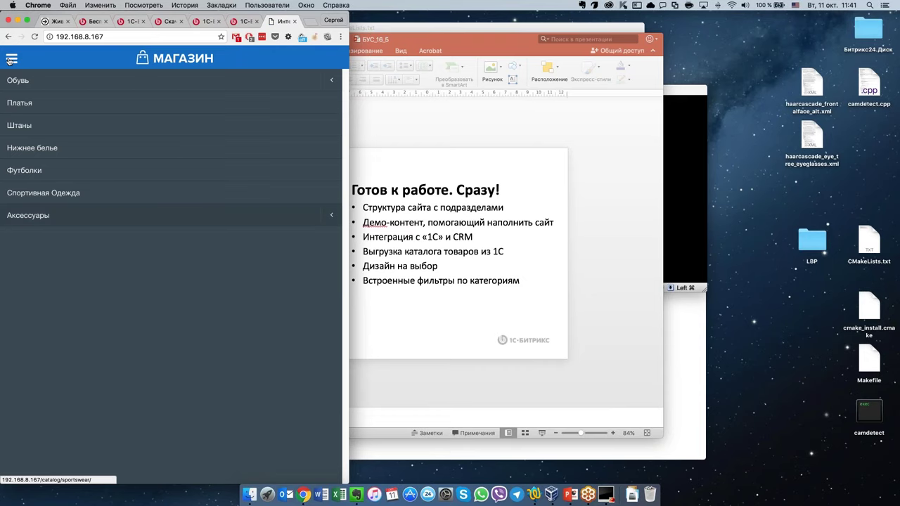
left_click(12, 59)
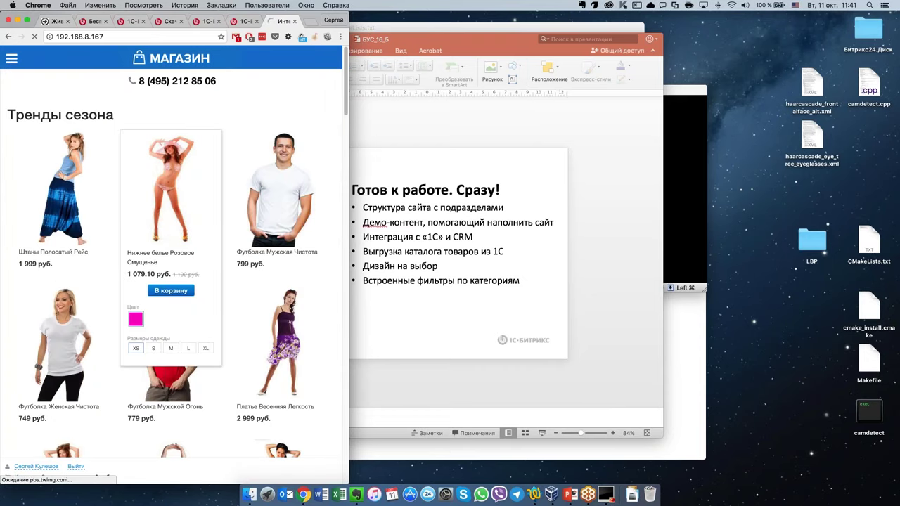
scroll(170, 211, "down", 5)
scroll(213, 243, "down", 5)
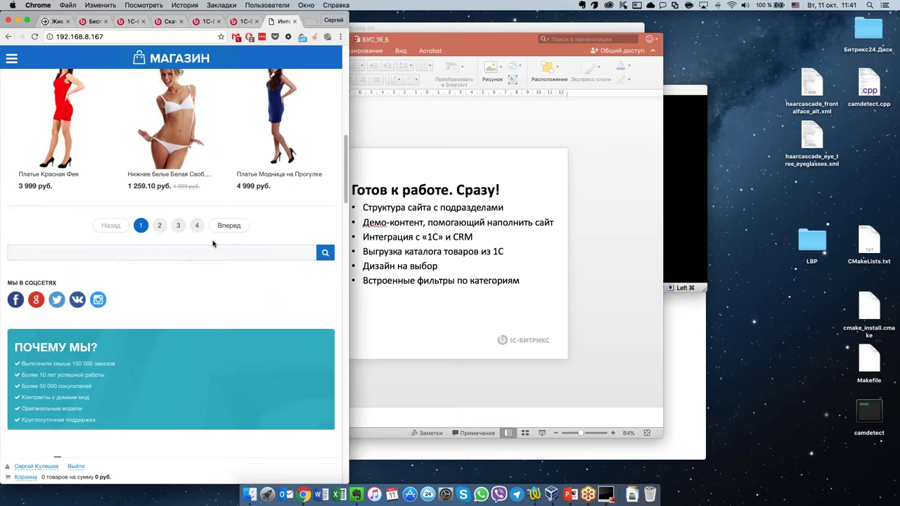
scroll(108, 199, "down", 8)
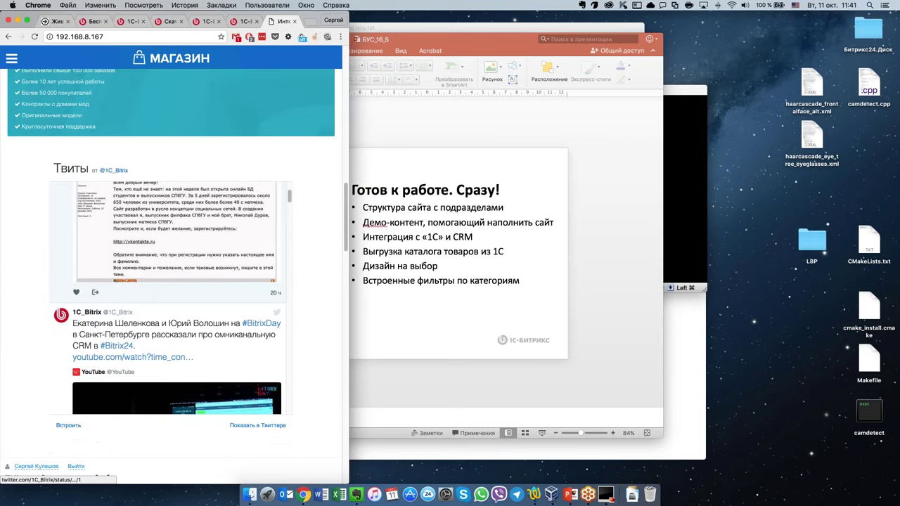
scroll(176, 281, "down", 7)
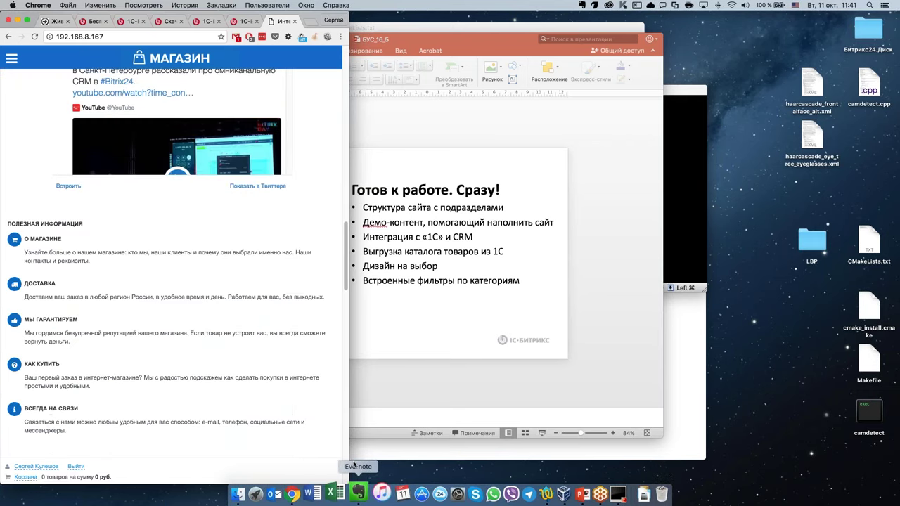
Narrow the browser window to phone width and examine the home page's adaptive layout from the products down to the footer
left_click_drag(302, 387, 190, 375)
scroll(99, 281, "up", 15)
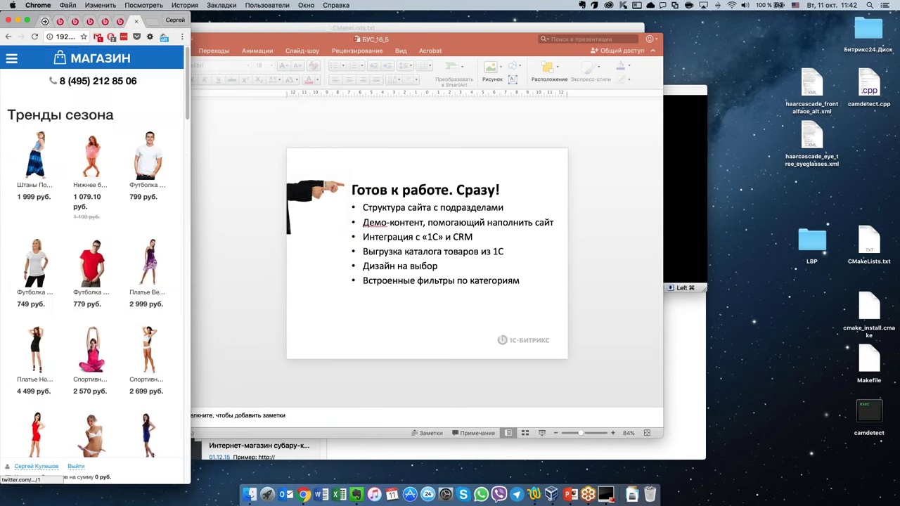
mouse_move(116, 219)
scroll(103, 254, "down", 10)
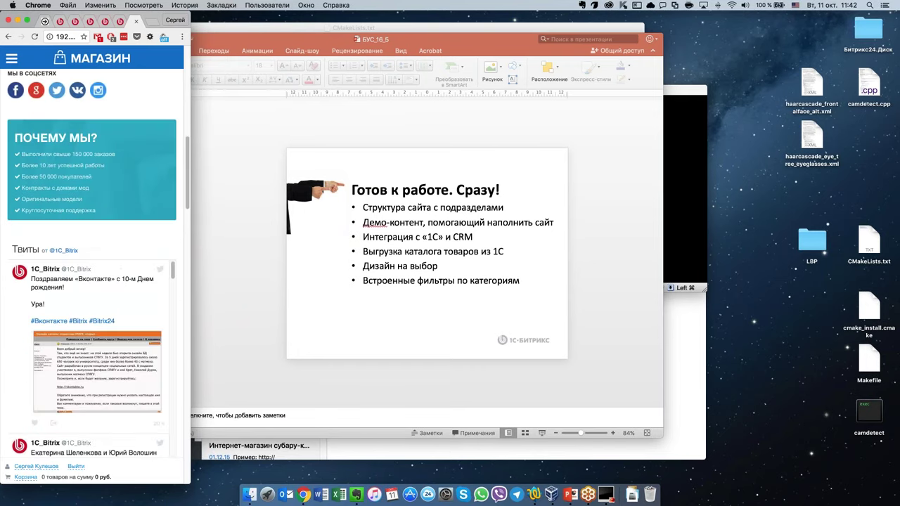
scroll(103, 255, "down", 10)
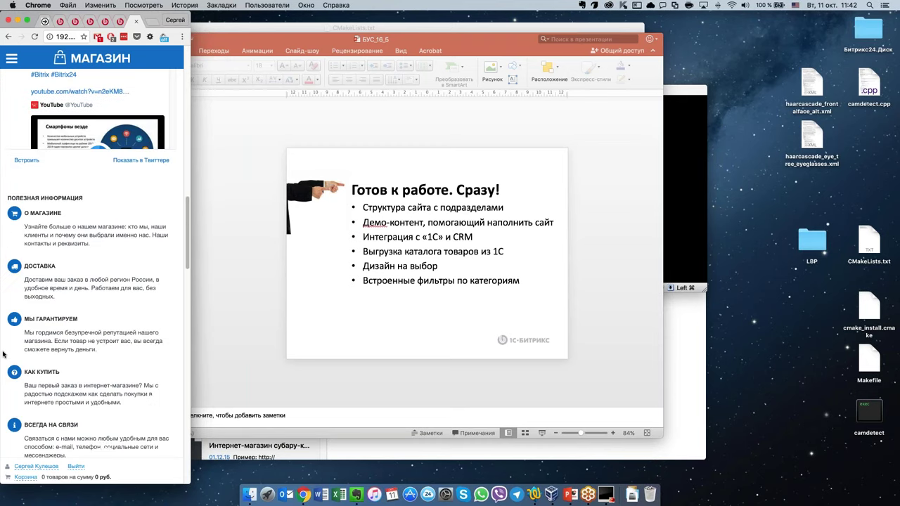
scroll(5, 353, "down", 15)
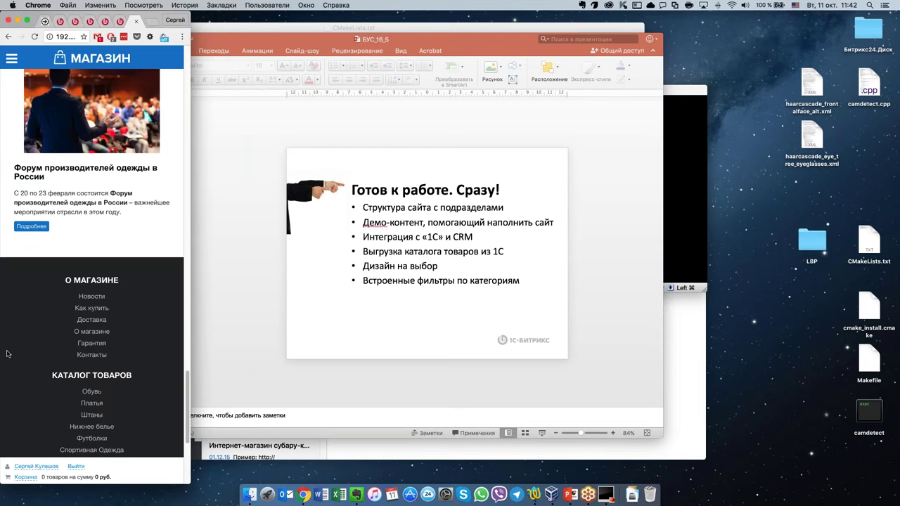
scroll(7, 354, "down", 5)
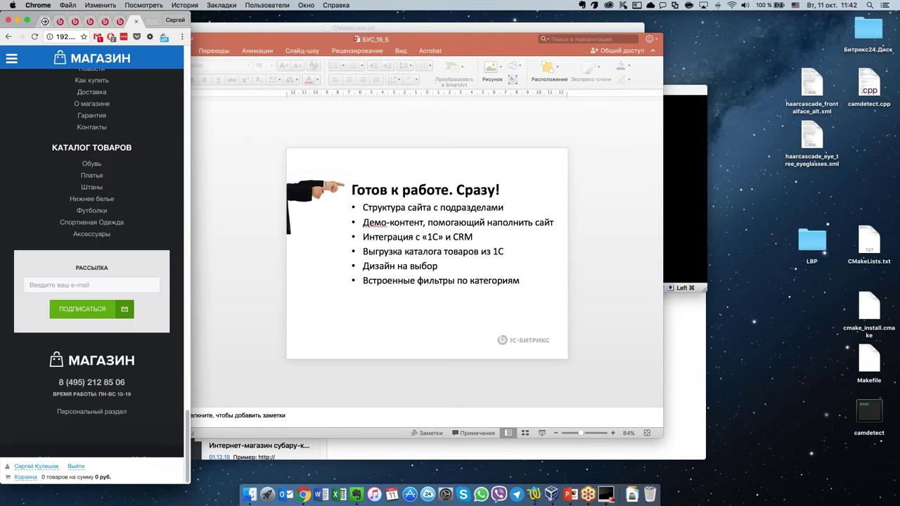
scroll(106, 330, "up", 5)
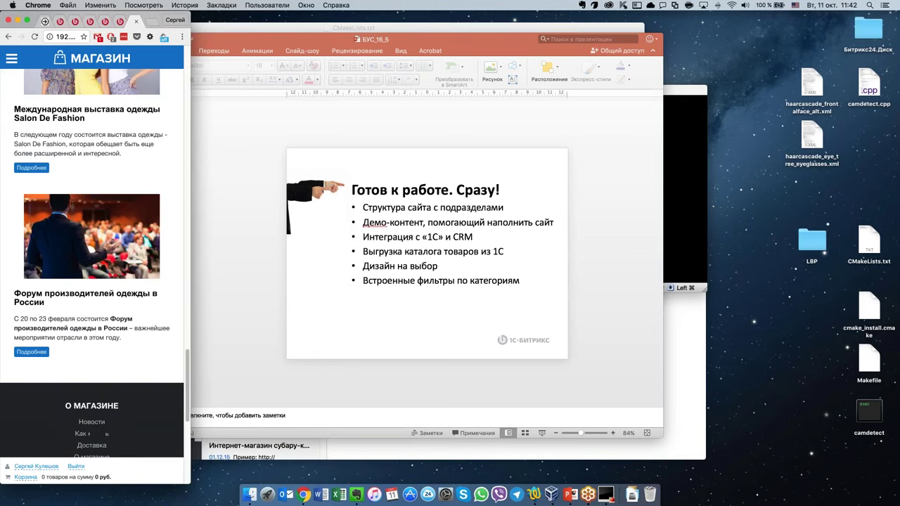
Open the "Штаны Полосатый Рейс" product page at phone width and examine its adaptive layout down to the store information blocks
scroll(104, 326, "up", 15)
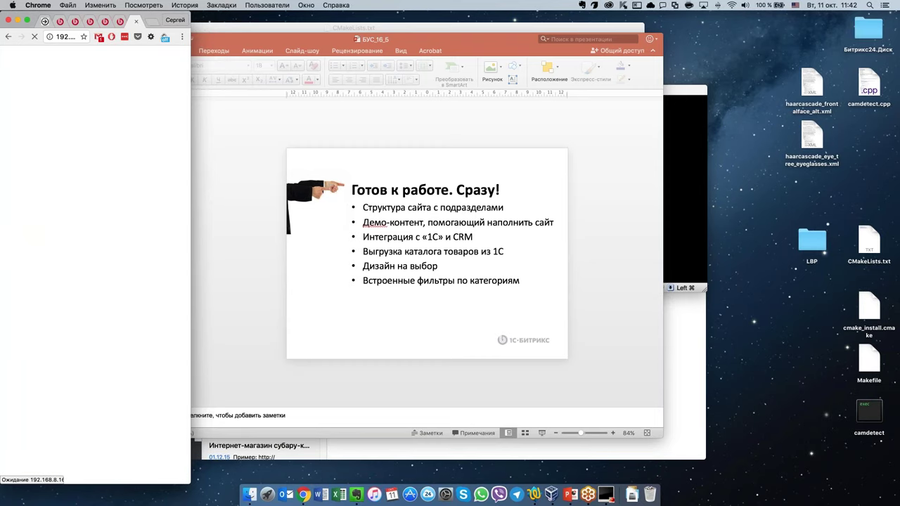
scroll(144, 208, "down", 3)
scroll(144, 208, "down", 10)
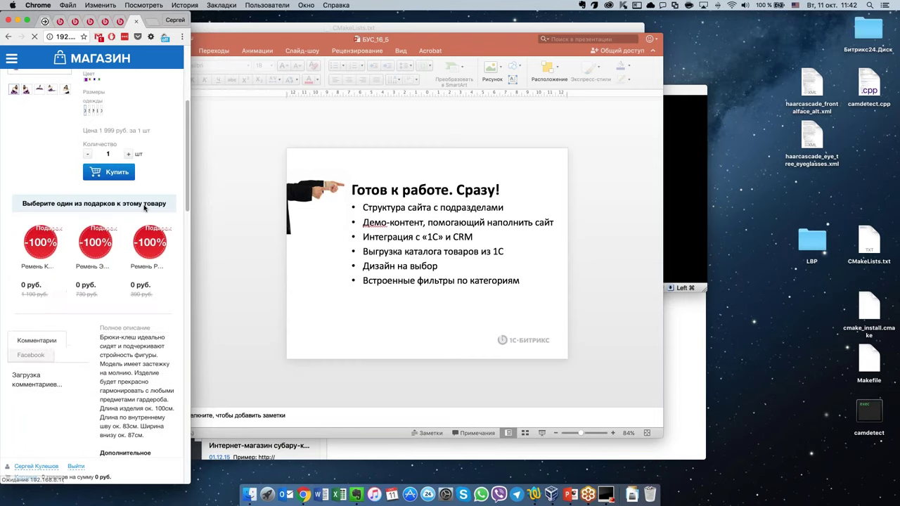
scroll(144, 208, "down", 6)
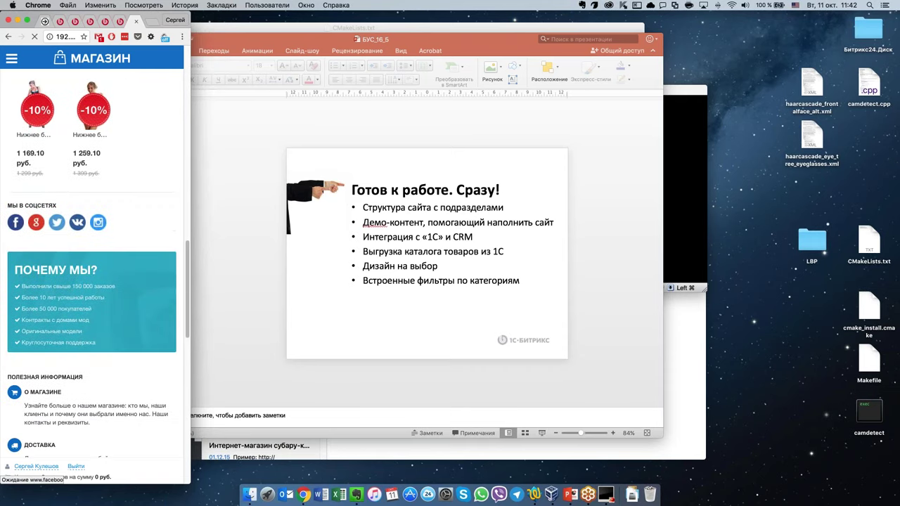
Widen the browser window from phone width to the full screen width and return to the beginning of the product page
left_click_drag(306, 224, 576, 225)
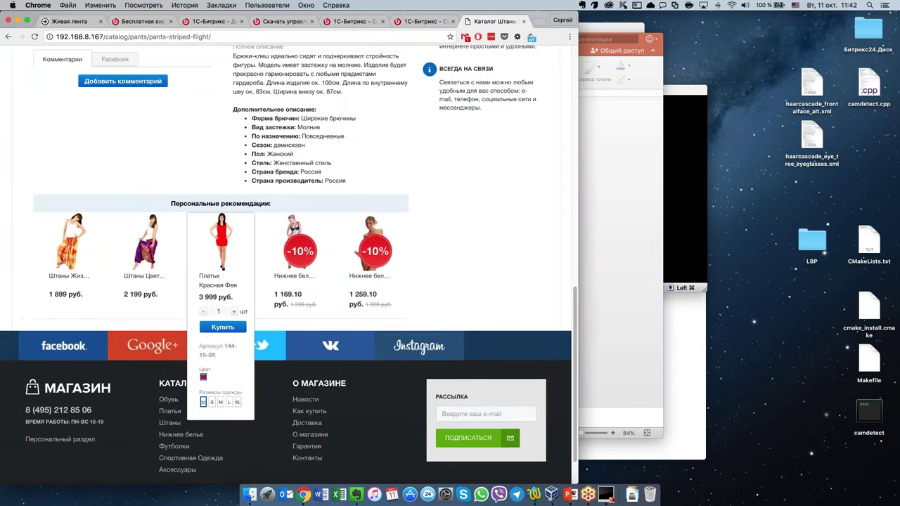
scroll(569, 235, "up", 15)
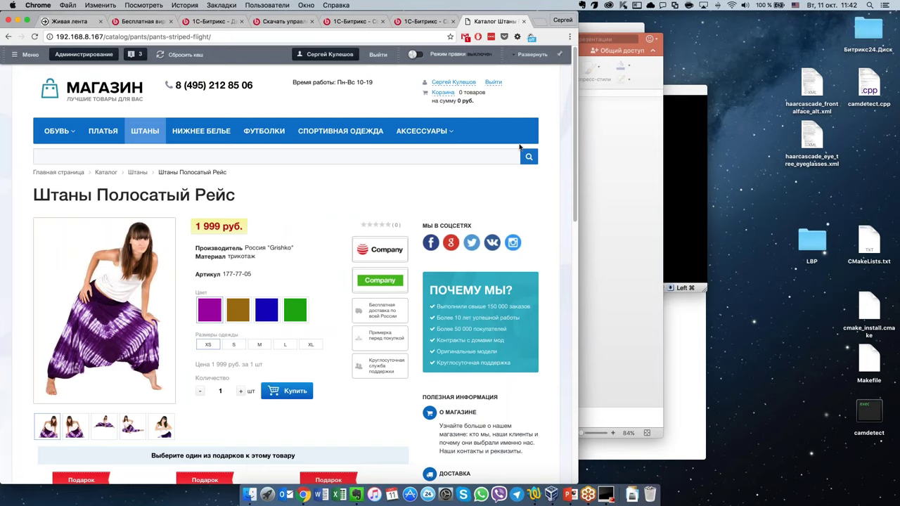
left_click_drag(578, 240, 899, 247)
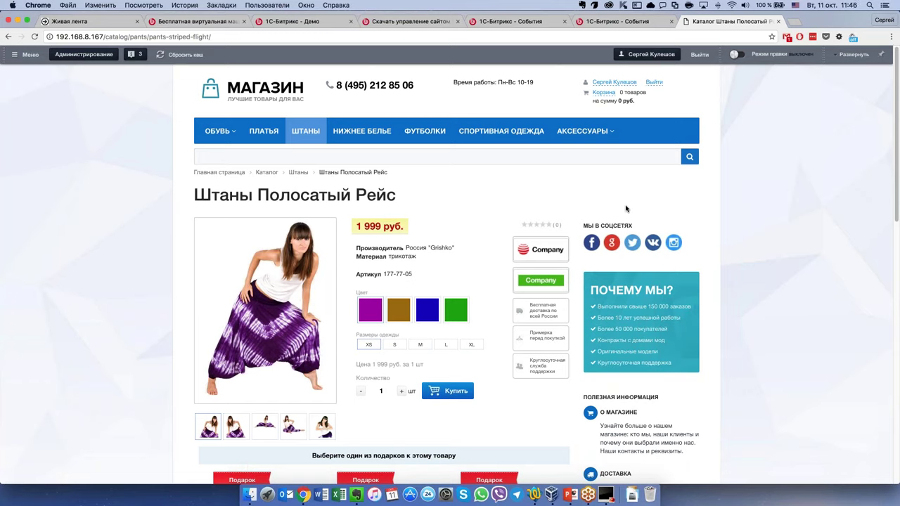
Expand the site's administrative toolbar, enter the administration section and dismiss the Битрикс24 single-authorization offer
left_click(853, 54)
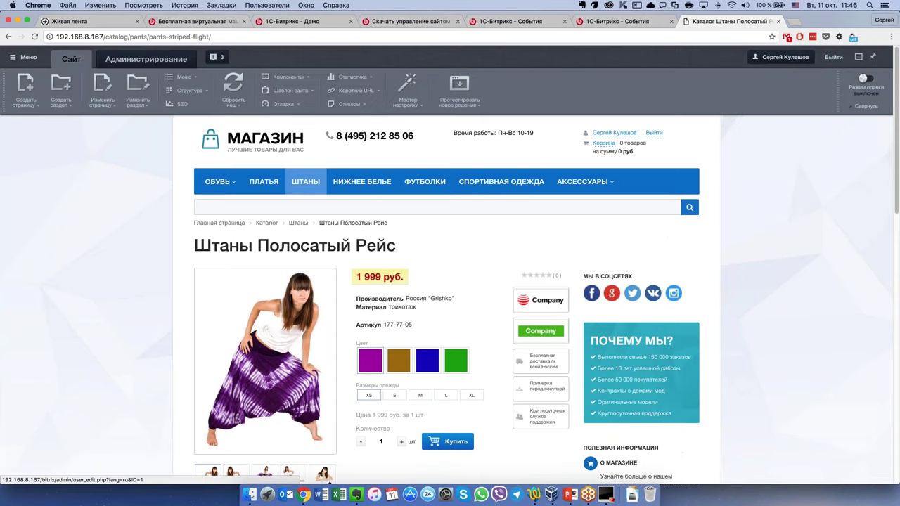
left_click(169, 64)
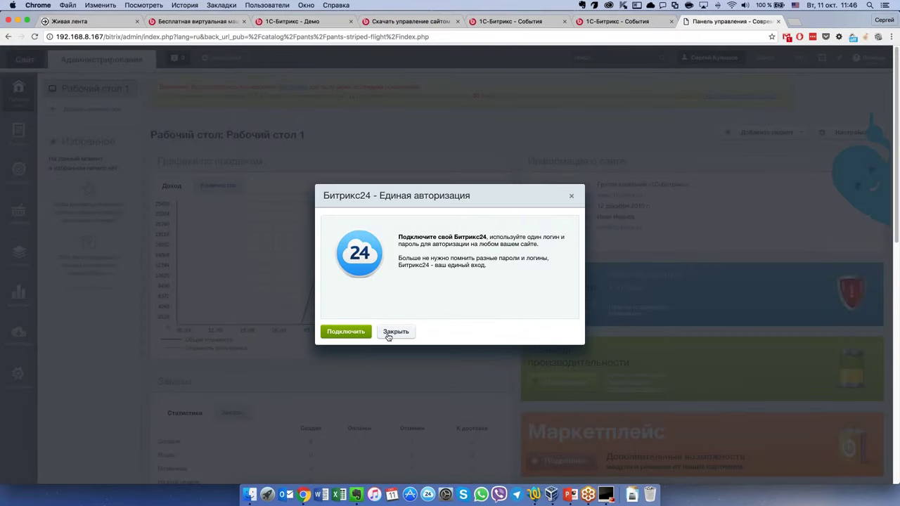
left_click(393, 332)
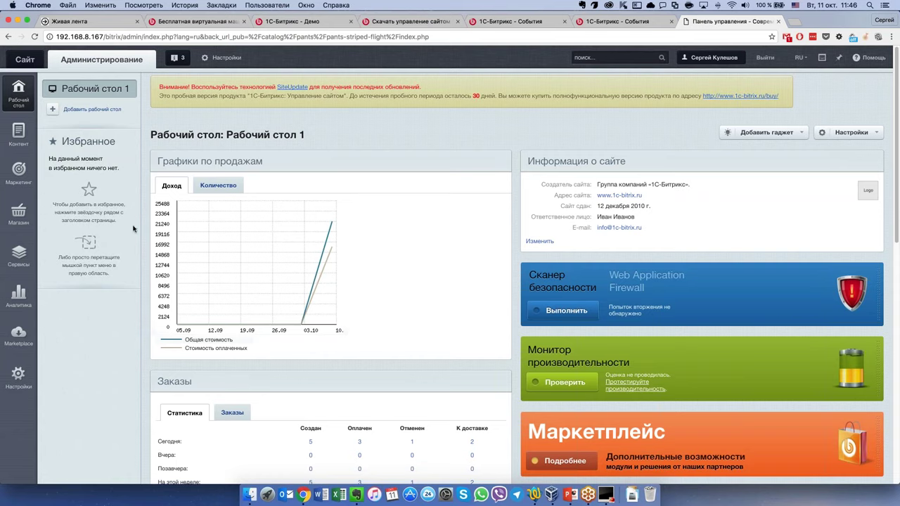
Open "Проверка системы" among the settings' "Инструменты" and start the full system test
left_click(15, 377)
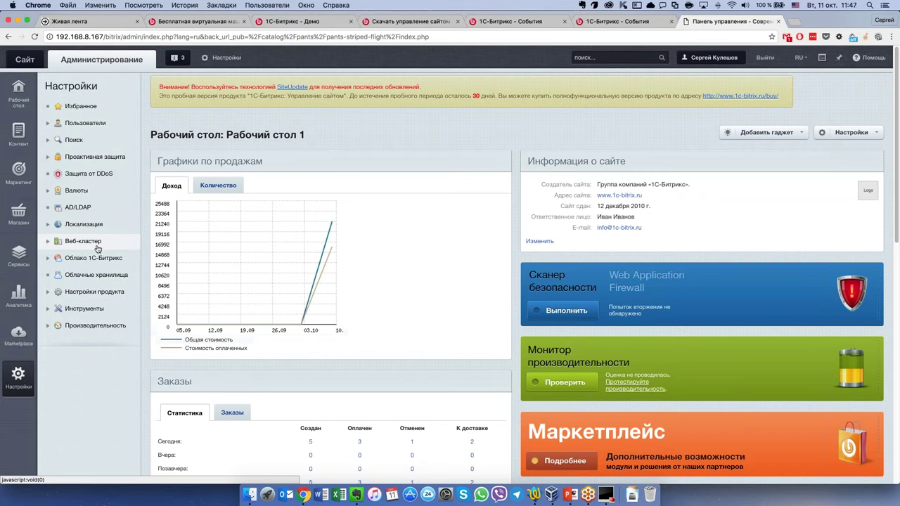
left_click(48, 309)
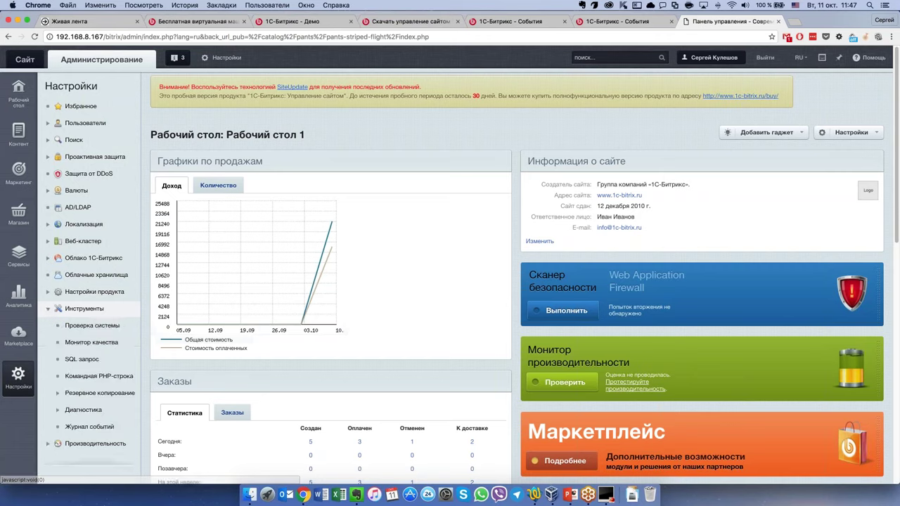
left_click(79, 331)
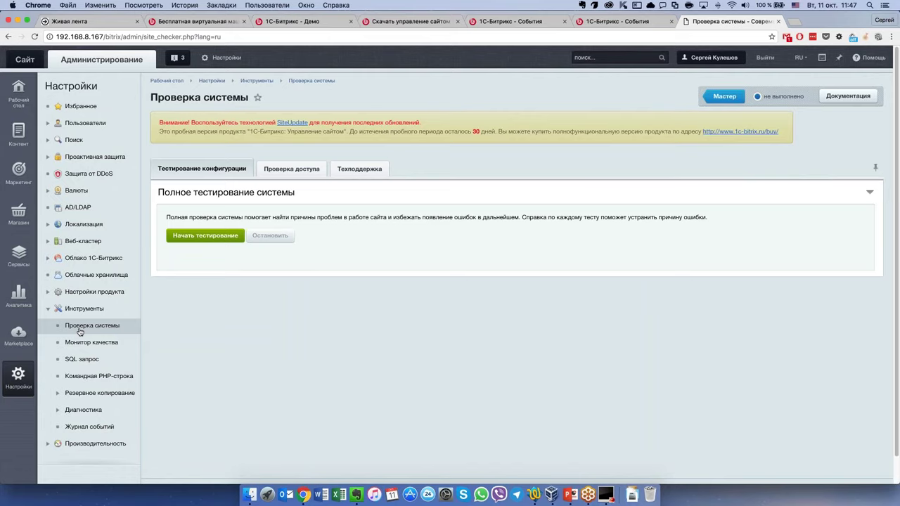
left_click(206, 235)
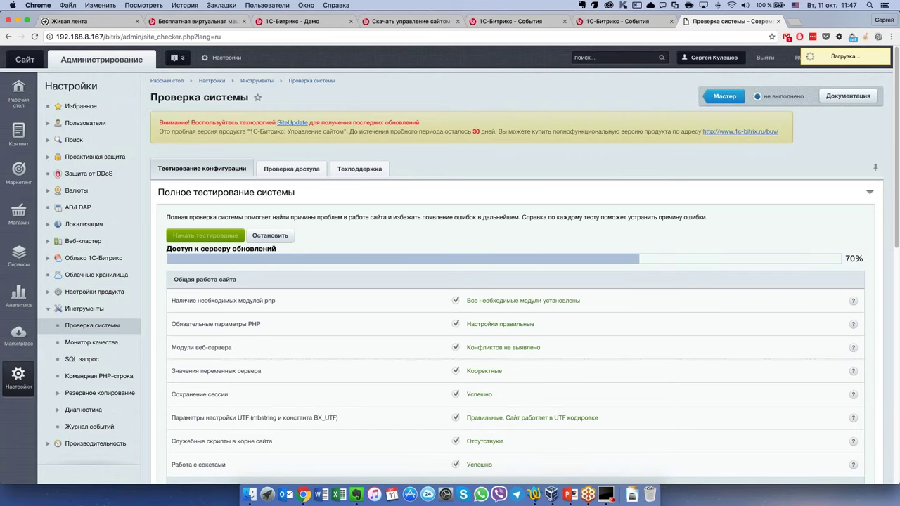
Examine the system test results for general site operation and additional functions, including the required PHP modules and PHP parameters
scroll(265, 244, "down", 3)
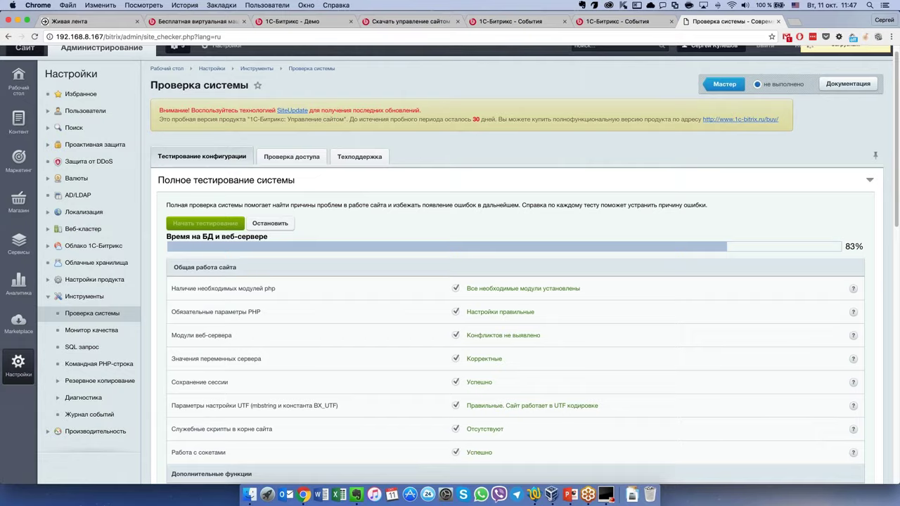
scroll(265, 244, "down", 10)
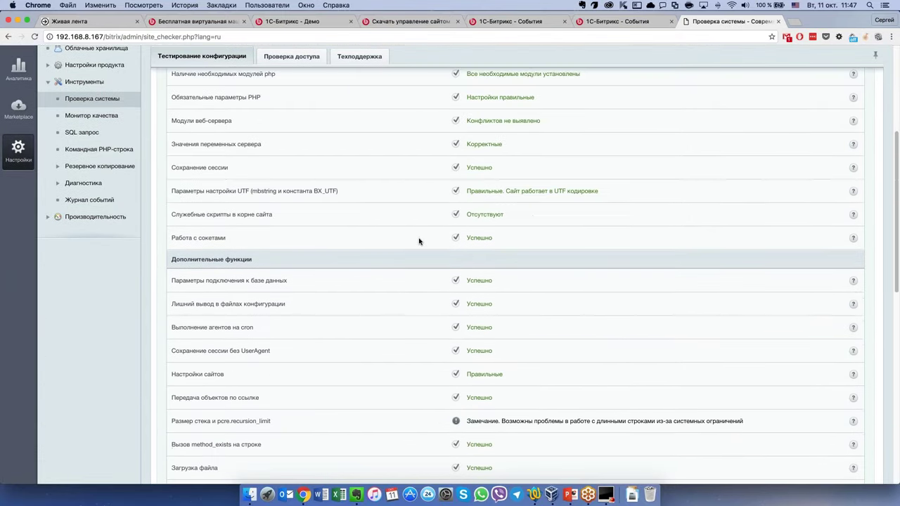
scroll(396, 354, "up", 6)
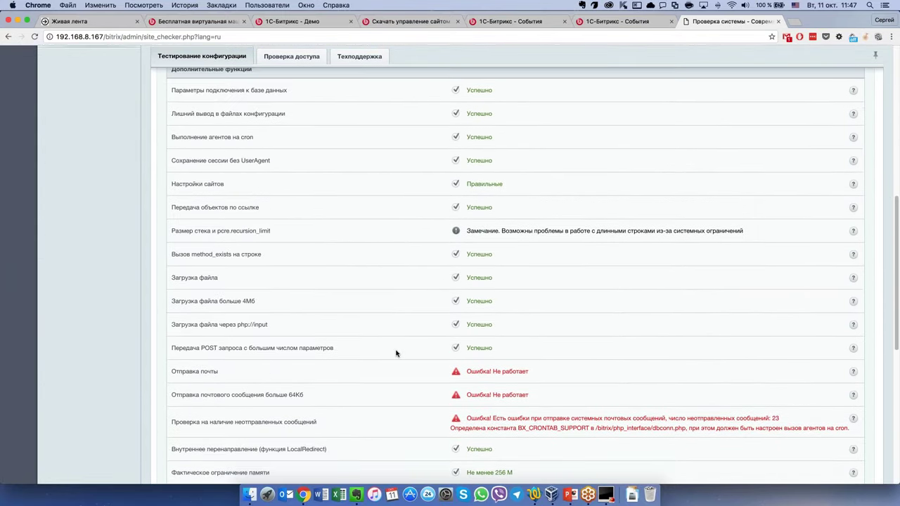
scroll(396, 353, "up", 2)
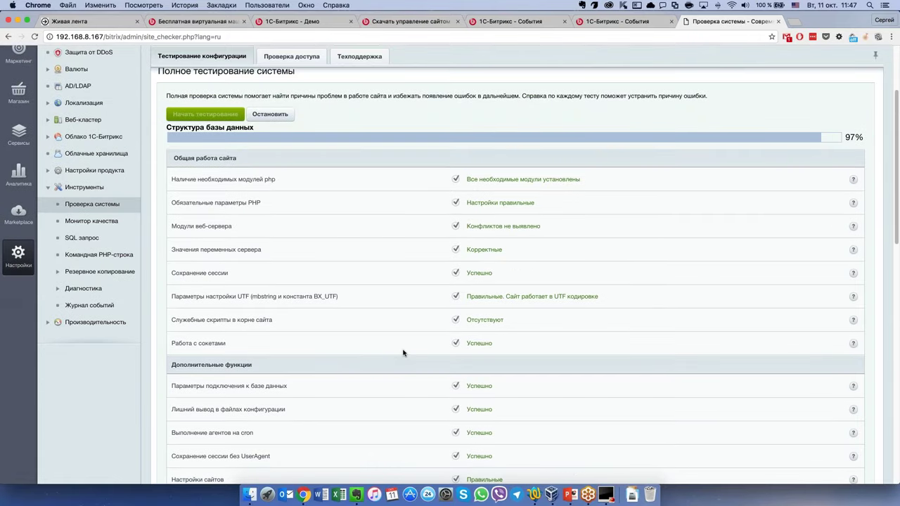
left_click_drag(249, 180, 288, 182)
left_click(289, 181)
left_click_drag(261, 203, 238, 203)
left_click(293, 211)
scroll(260, 212, "down", 1)
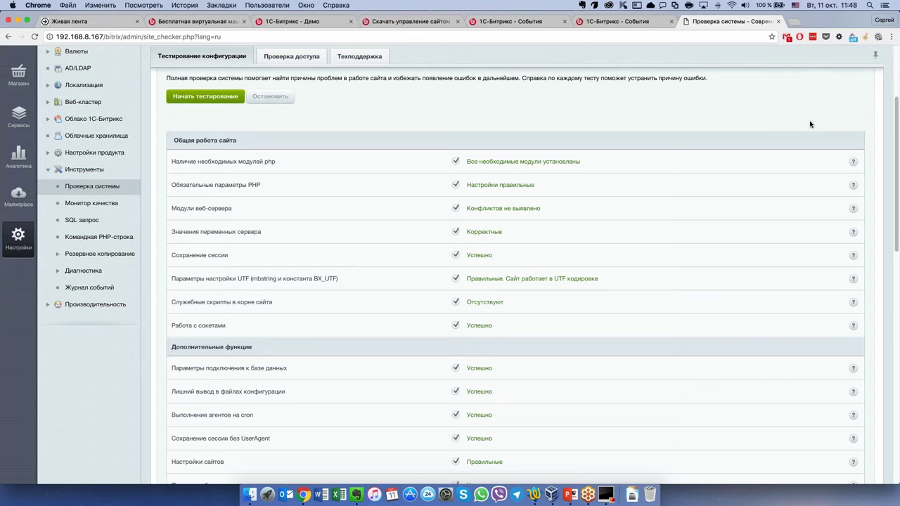
Read and close the help on the "Наличие необходимых модулей php" test, and review the additional function results
left_click(852, 163)
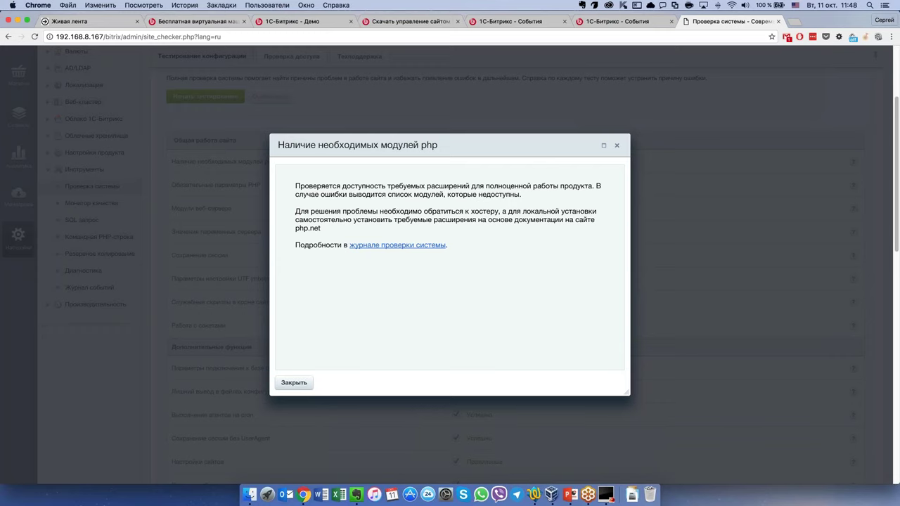
key("Escape")
scroll(450, 267, "down", 6)
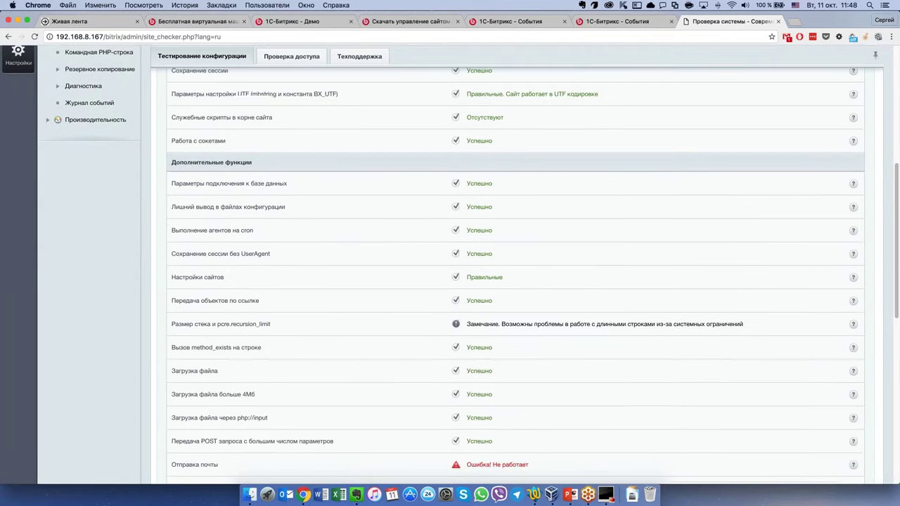
scroll(474, 252, "down", 3)
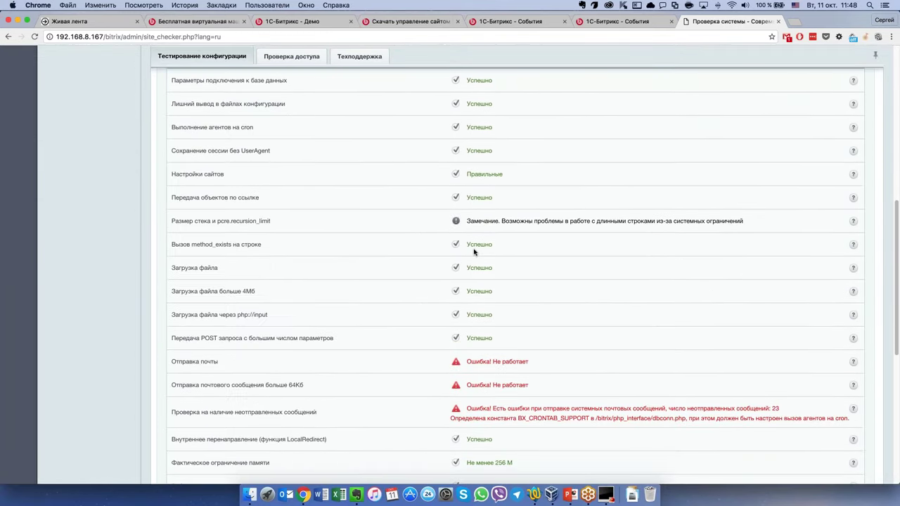
scroll(474, 252, "down", 1)
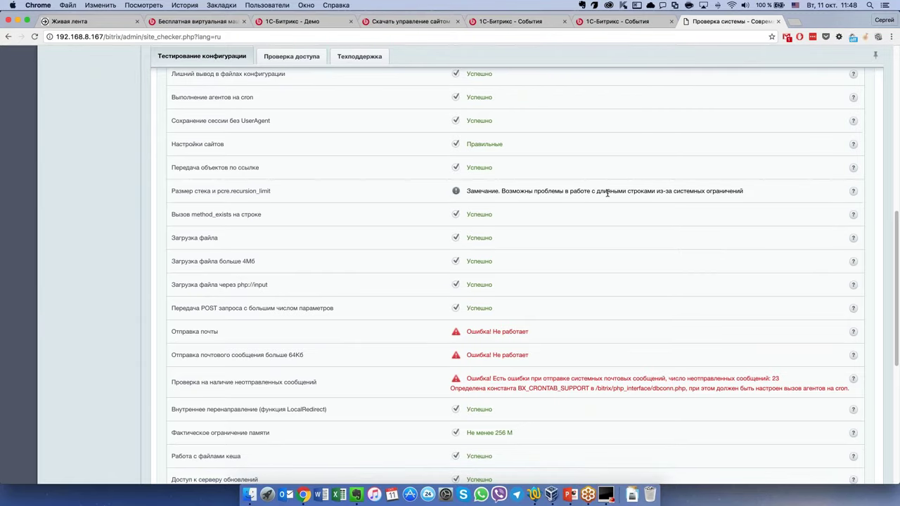
Read the help on the "Размер стека и pcre.recursion_limit" test, including its stack limit command, and close it
left_click(853, 191)
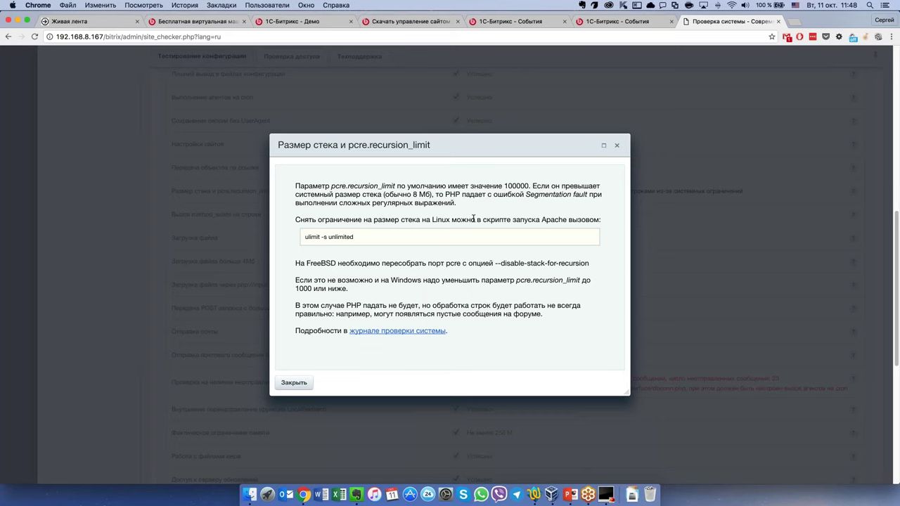
left_click(384, 238)
left_click(354, 258)
left_click(617, 147)
Read the complete help on the "Отправка почты" test, including the dbconn.php constant and cron instructions, and close it
scroll(321, 195, "down", 4)
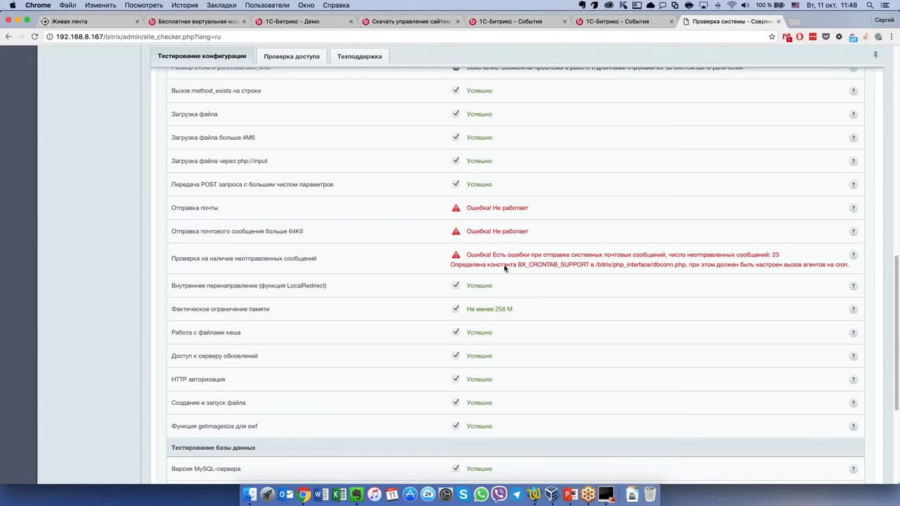
left_click(852, 208)
scroll(457, 281, "down", 2)
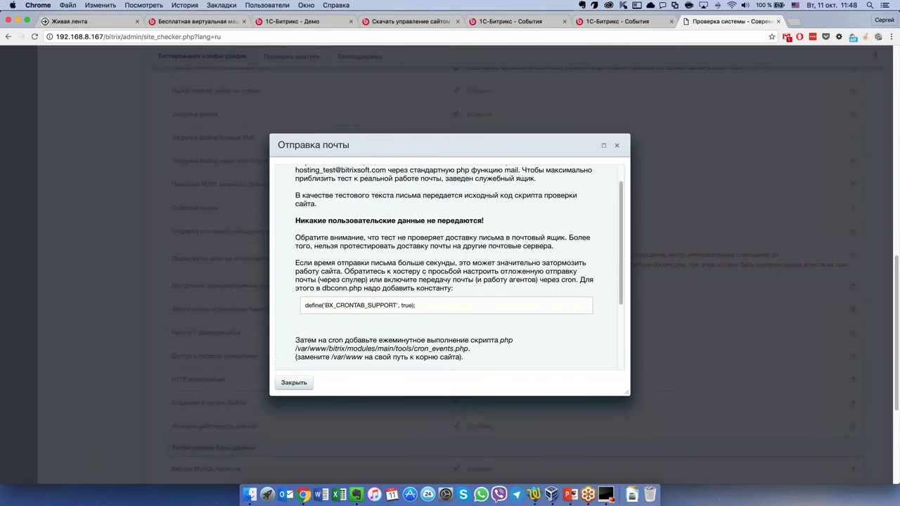
scroll(457, 281, "up", 3)
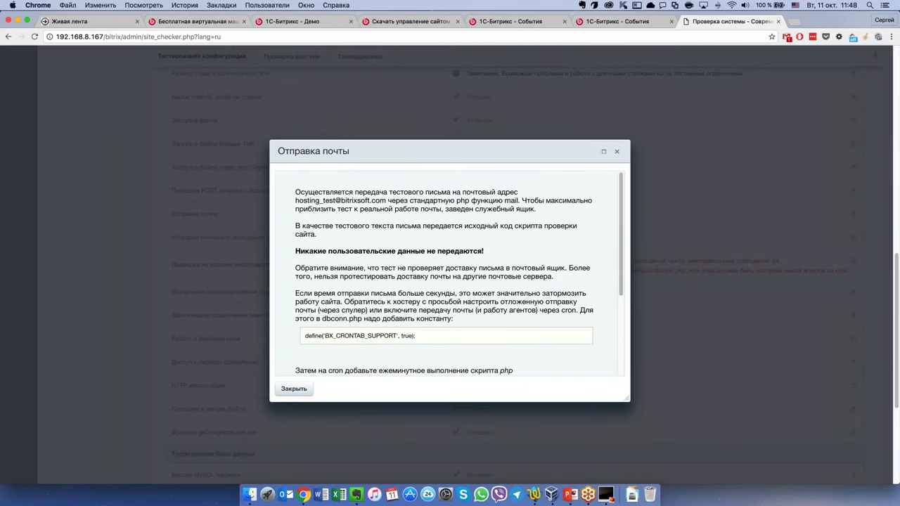
scroll(531, 241, "down", 5)
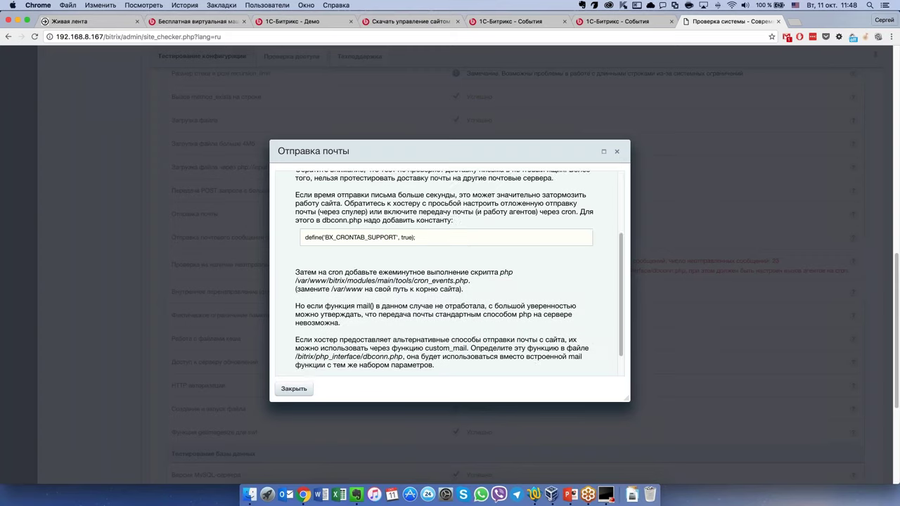
scroll(450, 274, "down", 2)
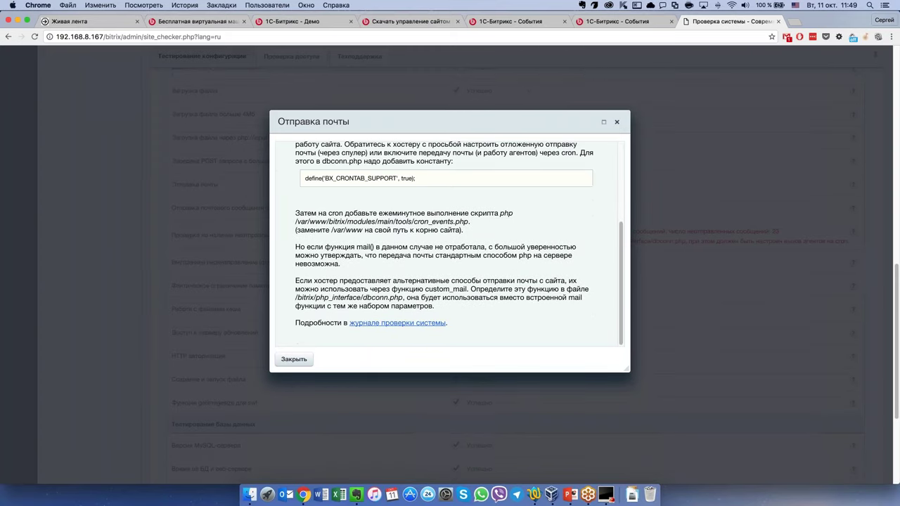
left_click(618, 124)
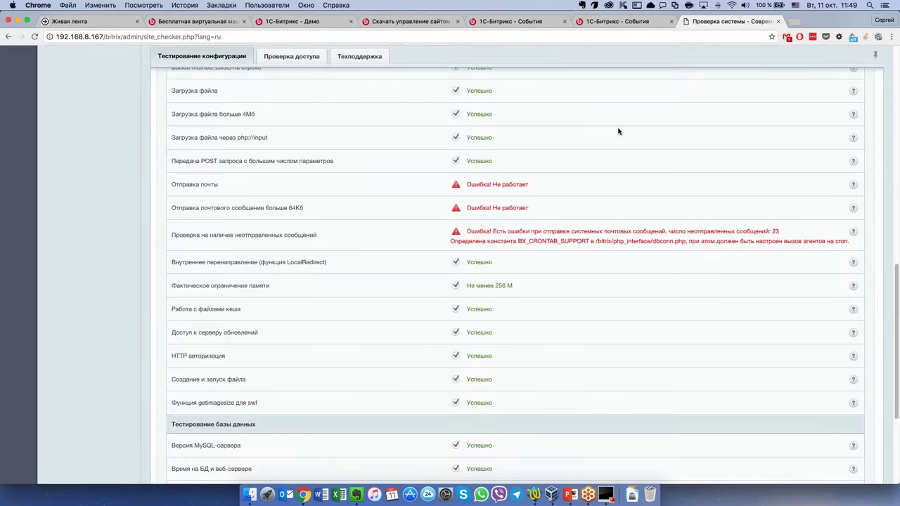
Review the remaining system test results through "Тестирование базы данных" and return to the beginning of the report
scroll(572, 263, "down", 1)
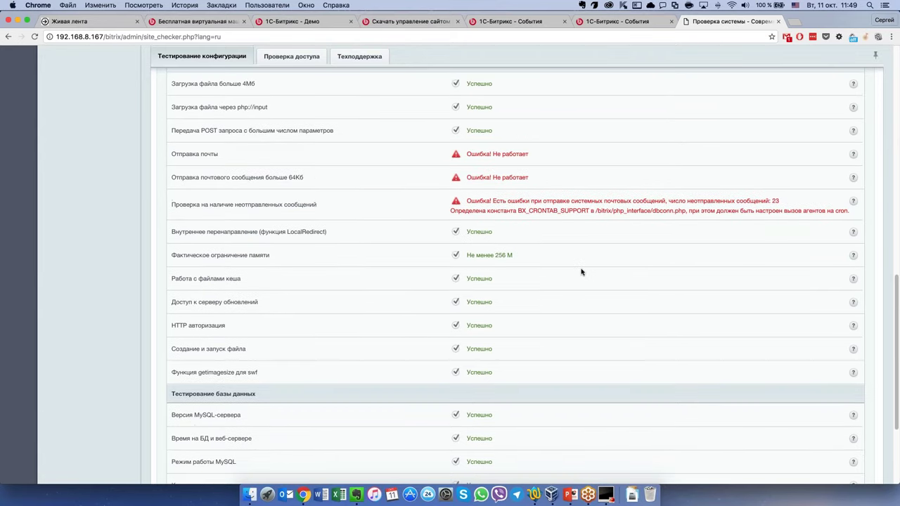
scroll(581, 272, "down", 5)
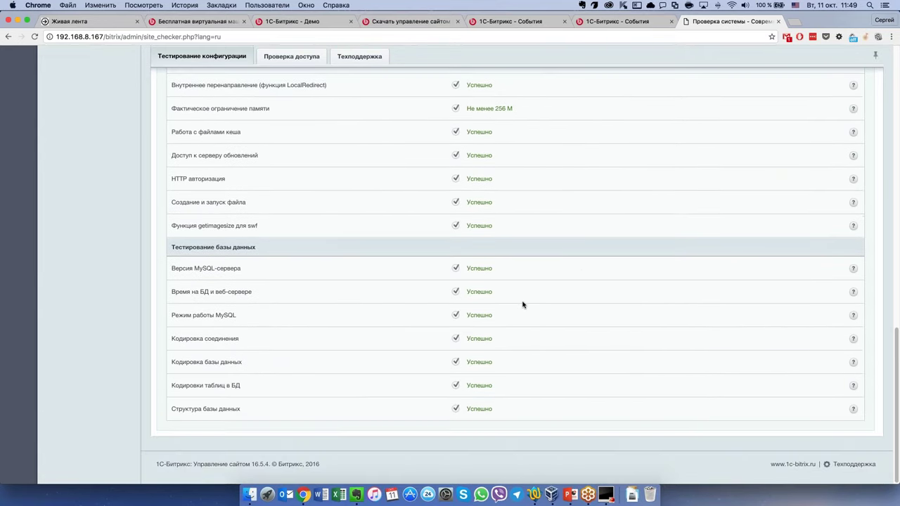
scroll(420, 398, "up", 2)
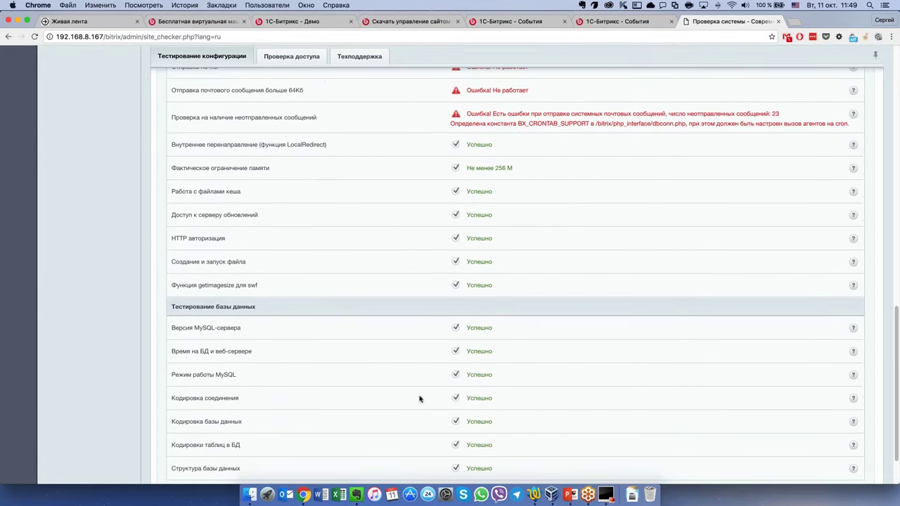
scroll(419, 398, "up", 15)
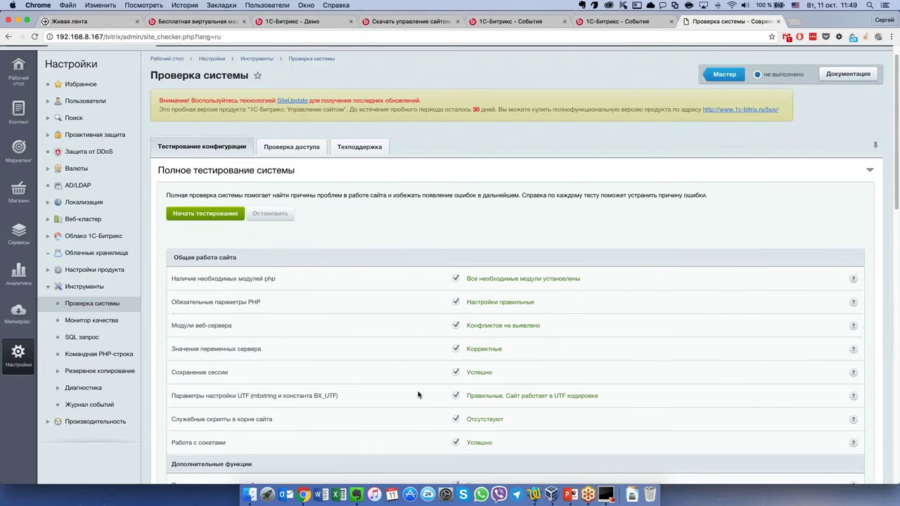
scroll(417, 393, "down", 15)
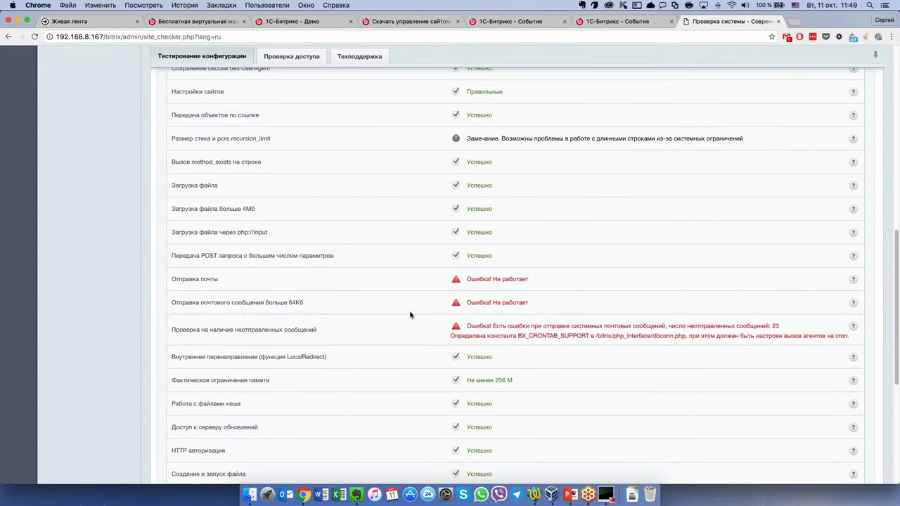
scroll(411, 315, "up", 10)
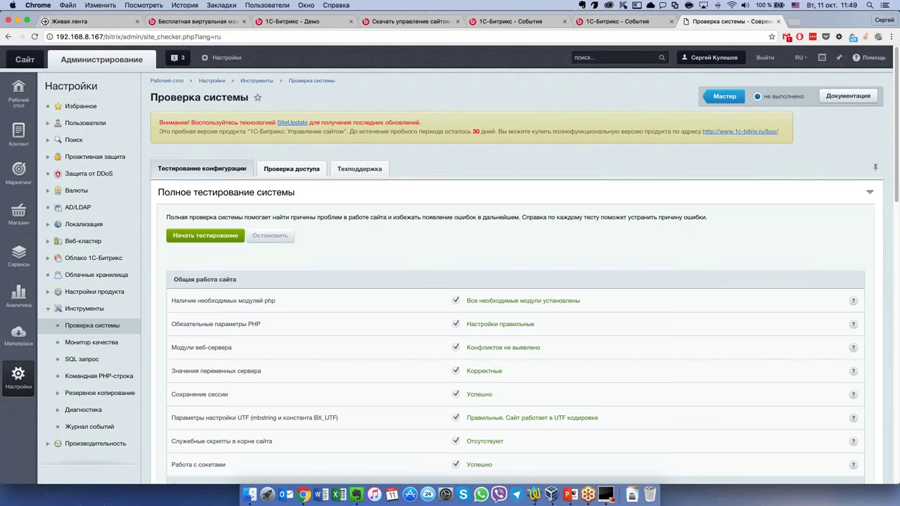
Look over the disk access check and the technical support message form in the system check, and return to "Тестирование конфигурации"
left_click(290, 170)
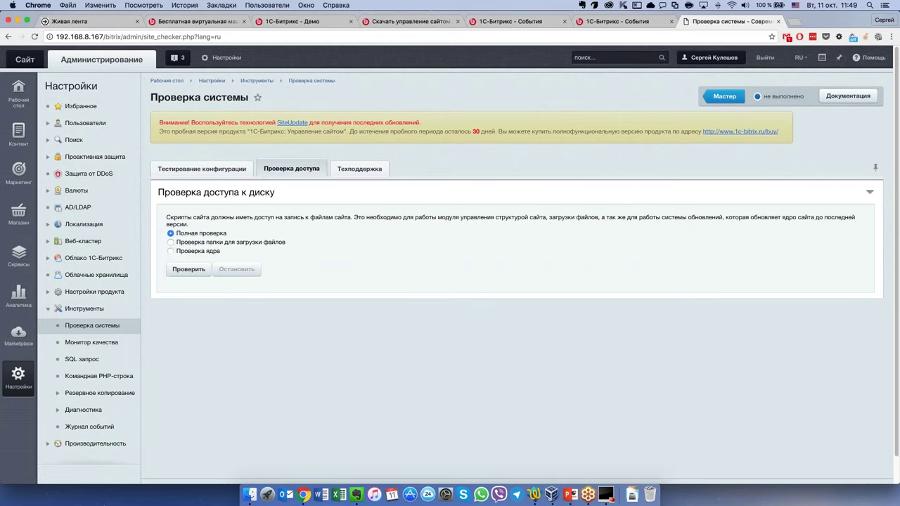
scroll(290, 175, "down", 1)
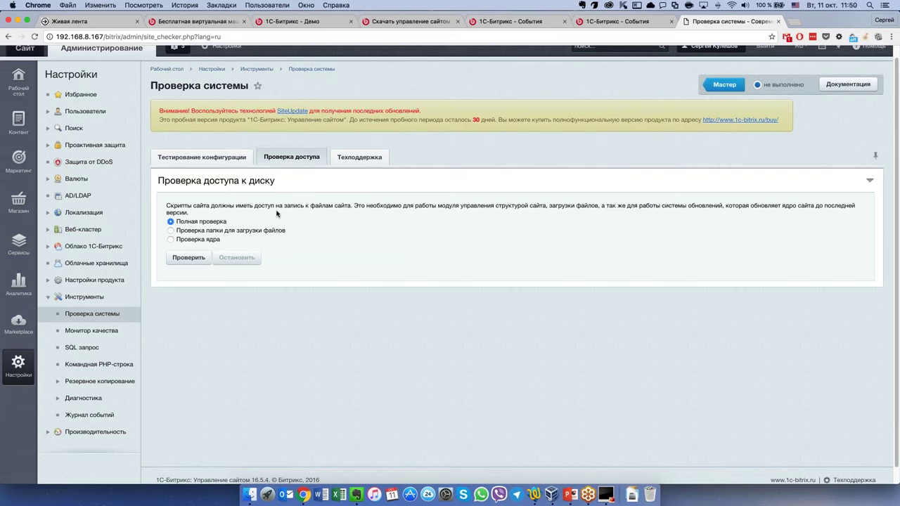
left_click(352, 158)
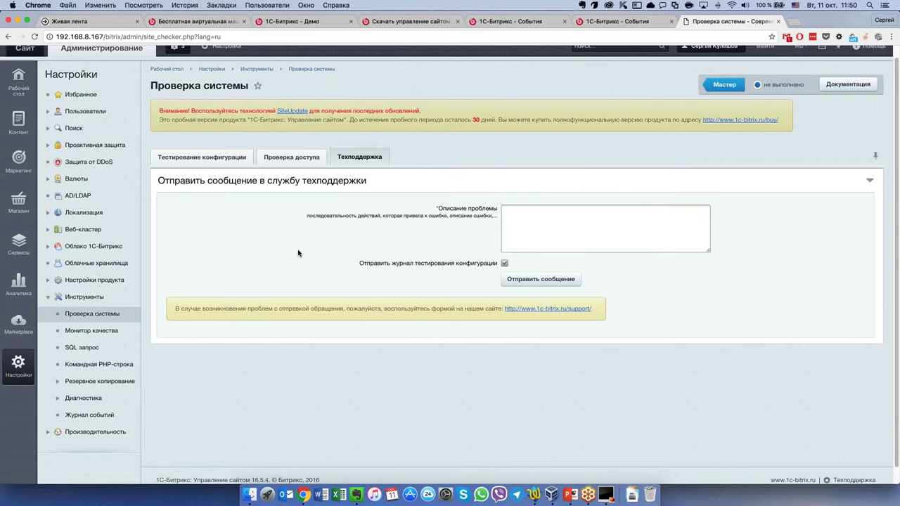
left_click(230, 160)
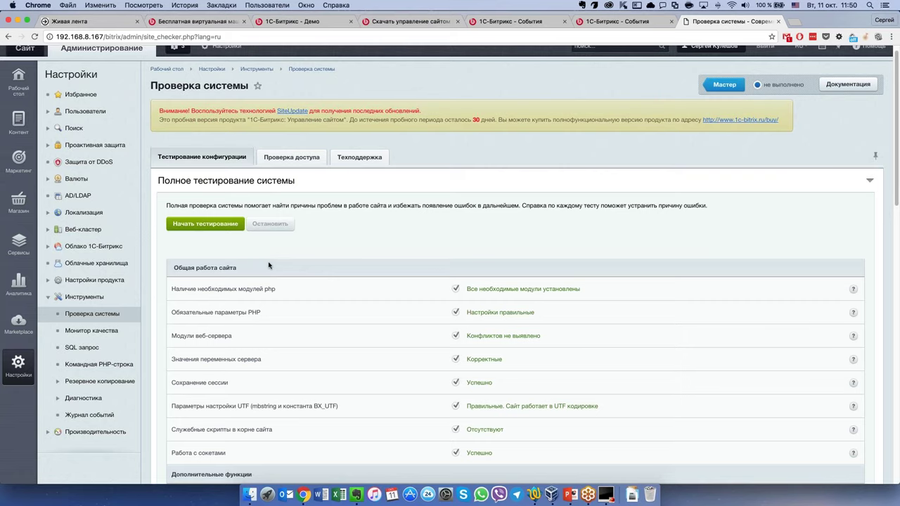
Expand the "Диагностика" group under "Инструменты" and look over its PHP settings and database tools
left_click(58, 398)
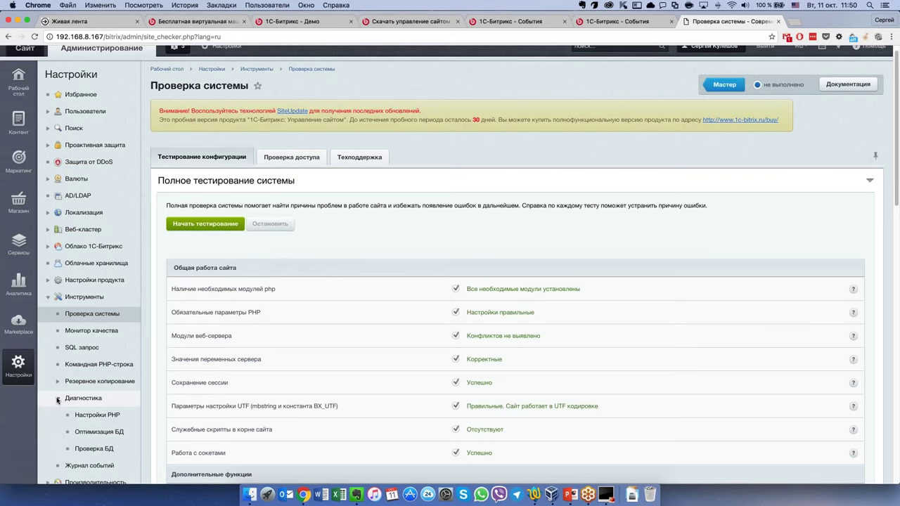
scroll(58, 399, "down", 1)
left_click(59, 387)
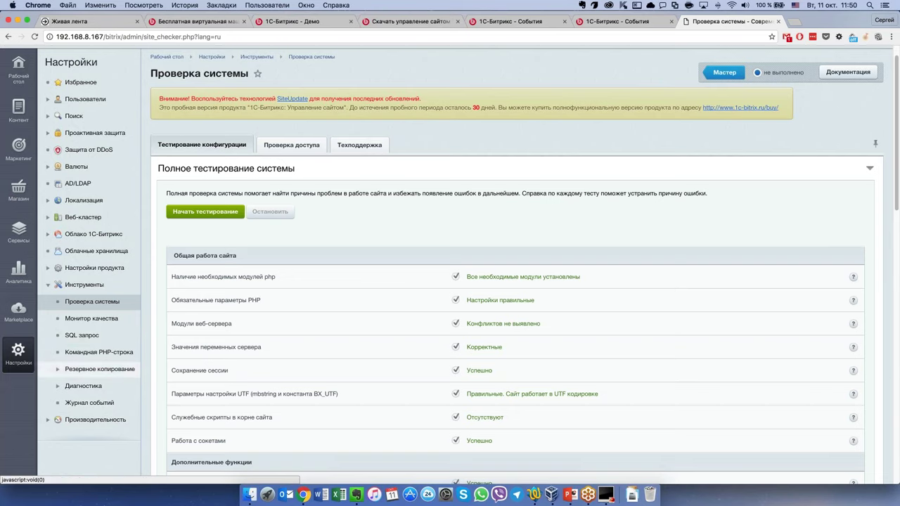
left_click(60, 385)
scroll(98, 382, "down", 1)
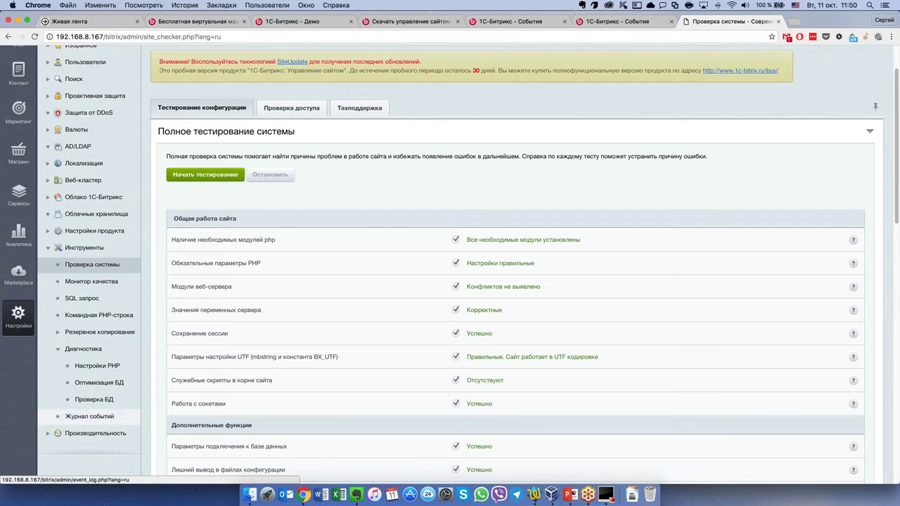
Open the performance panel under "Производительность" and run the configuration test
left_click(90, 431)
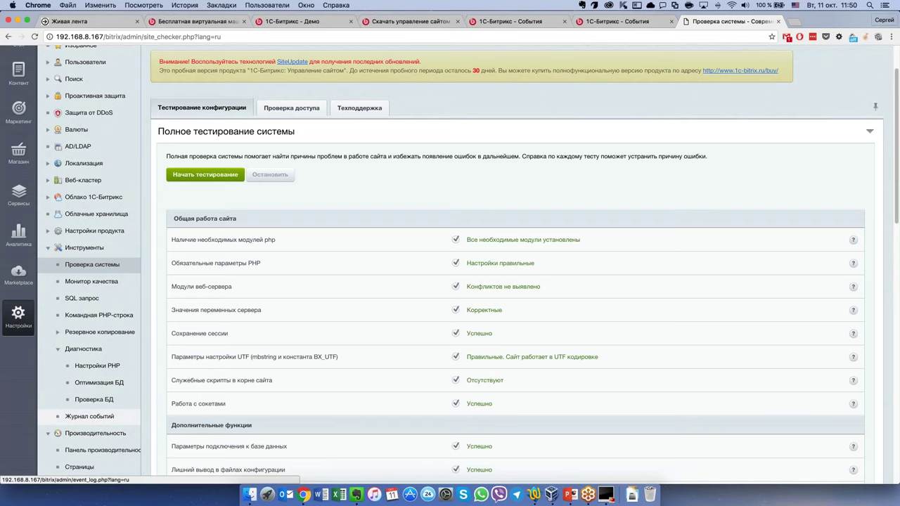
scroll(90, 431, "down", 3)
left_click(106, 354)
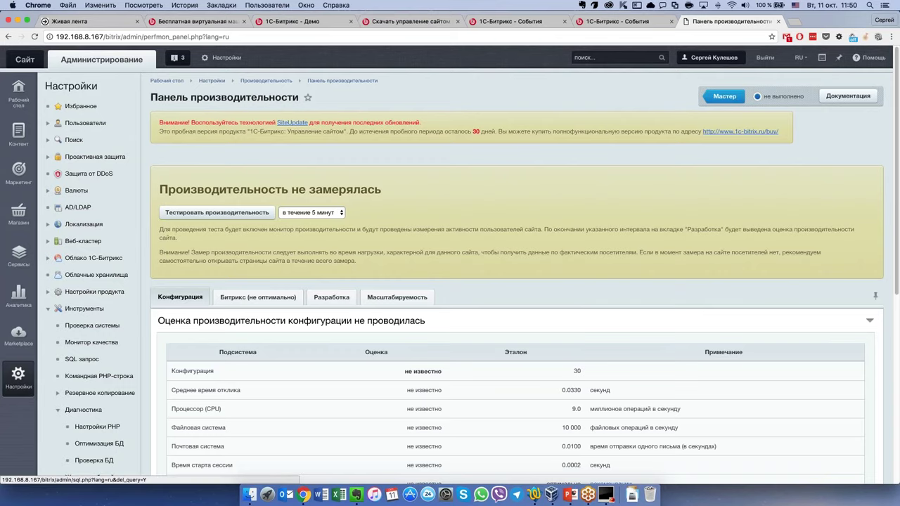
scroll(113, 358, "down", 1)
scroll(563, 287, "down", 5)
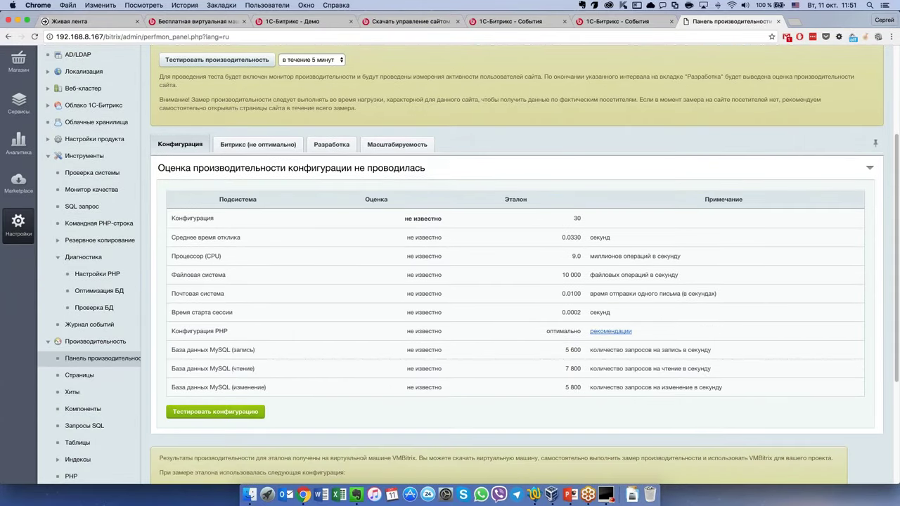
left_click(215, 412)
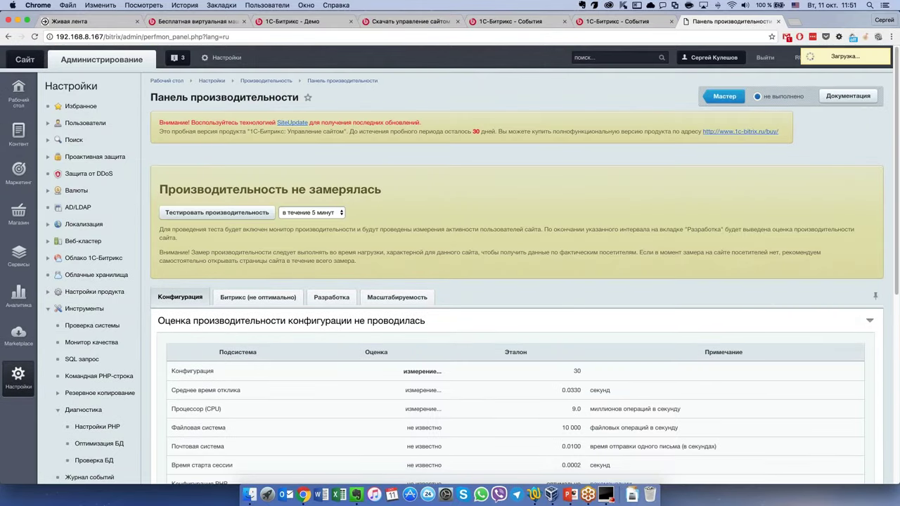
Examine the configuration performance results, comparing the overall score and each subsystem with the reference values
scroll(450, 267, "down", 5)
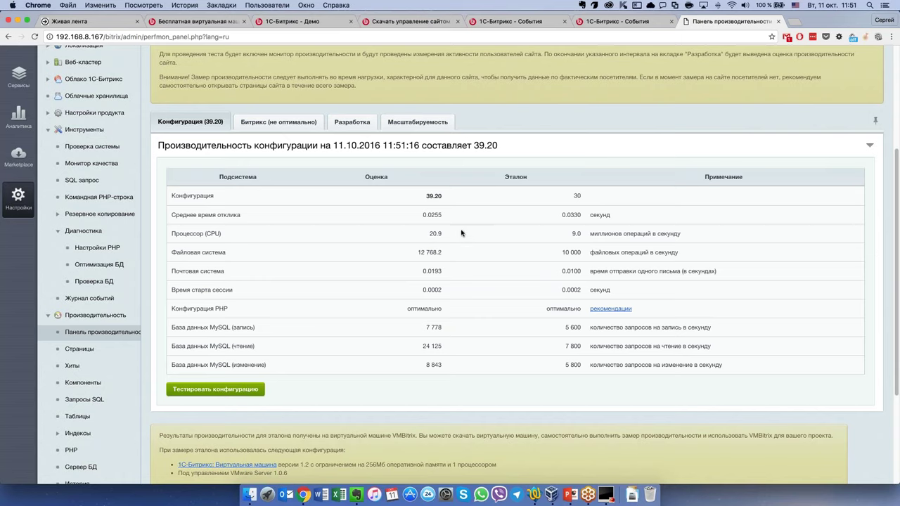
double_click(433, 196)
double_click(433, 196)
left_click(436, 197)
left_click_drag(425, 197, 441, 196)
left_click(441, 197)
scroll(478, 307, "down", 2)
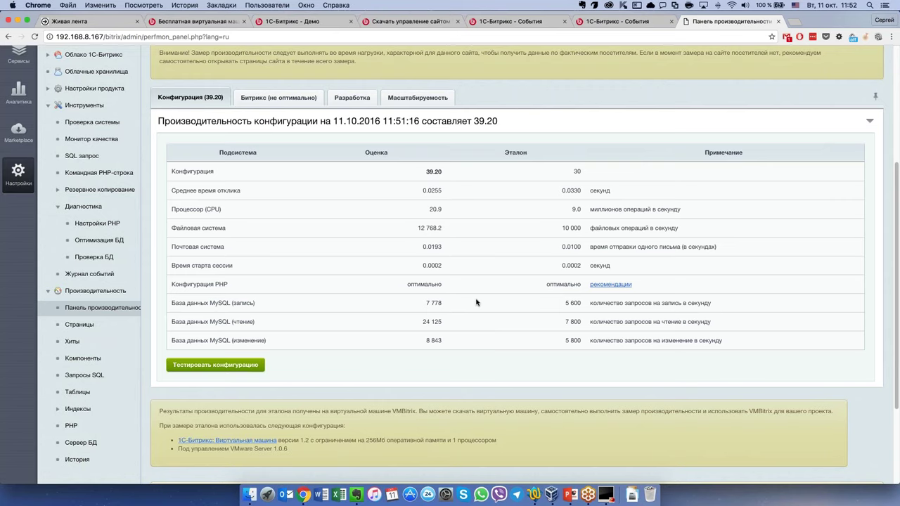
scroll(412, 285, "up", 2)
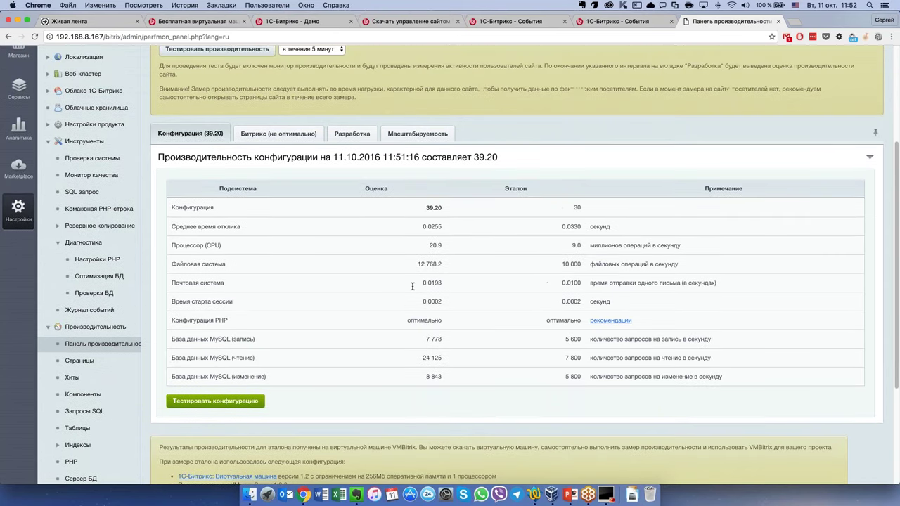
scroll(408, 302, "up", 5)
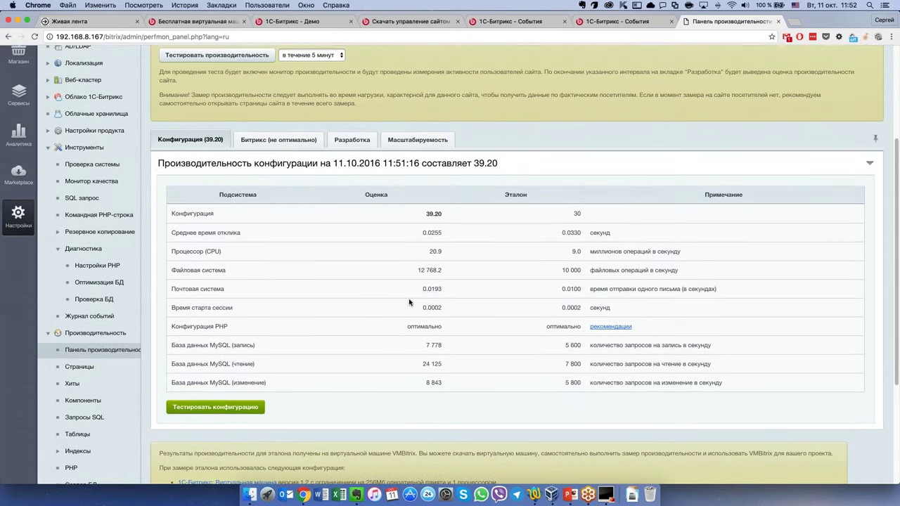
Start the site performance test with the duration "в течение 5 минут"
scroll(409, 302, "up", 2)
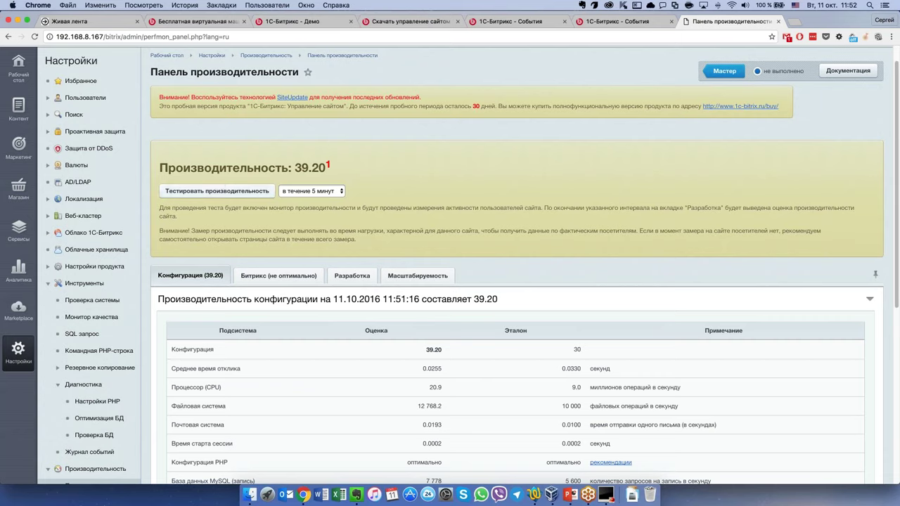
left_click(339, 192)
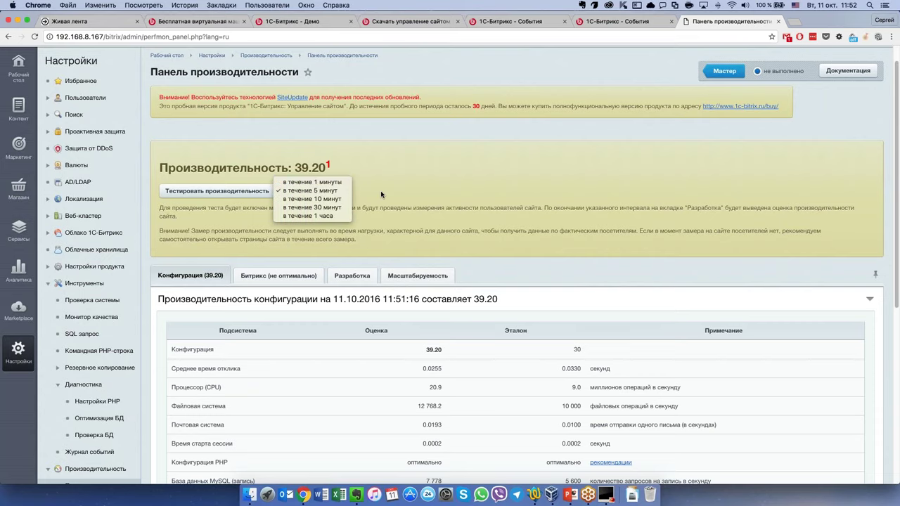
left_click(335, 191)
left_click(216, 190)
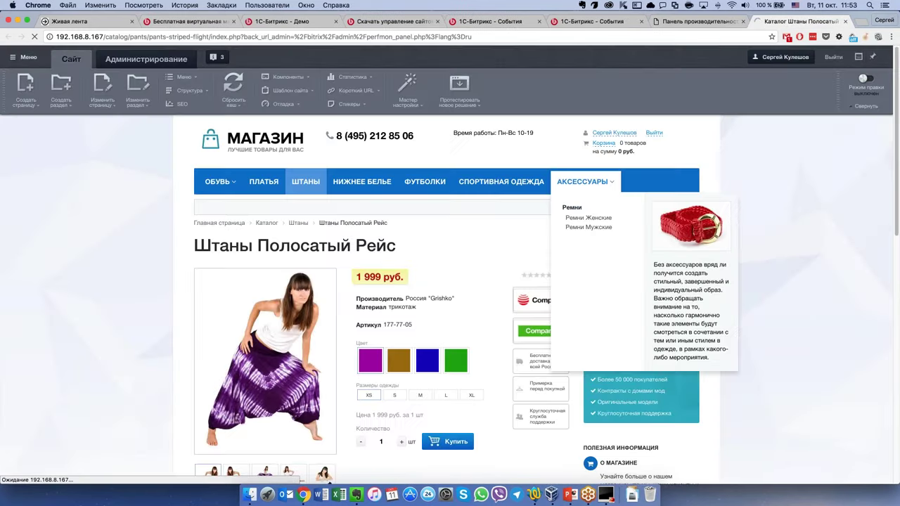
Browse the "Футболки" and "Обувь" catalog sections of the storefront to generate hits for the running test
left_click(493, 186)
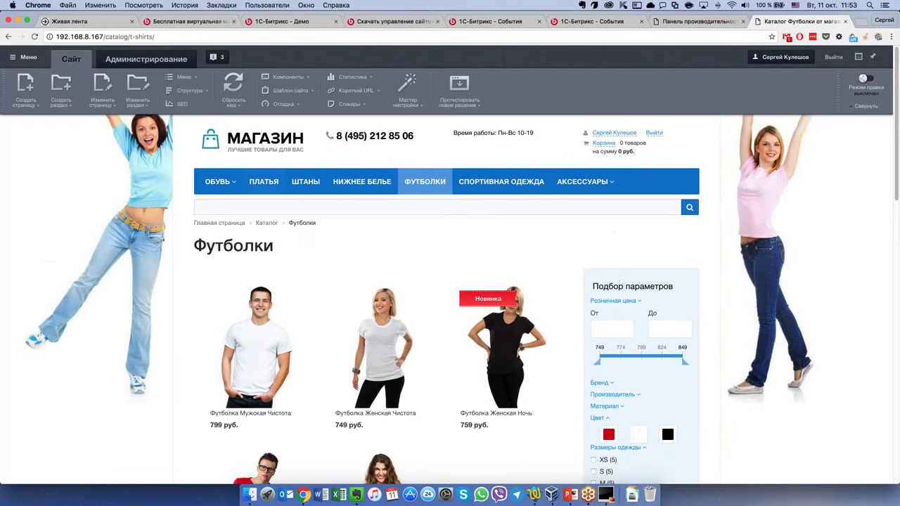
left_click(212, 203)
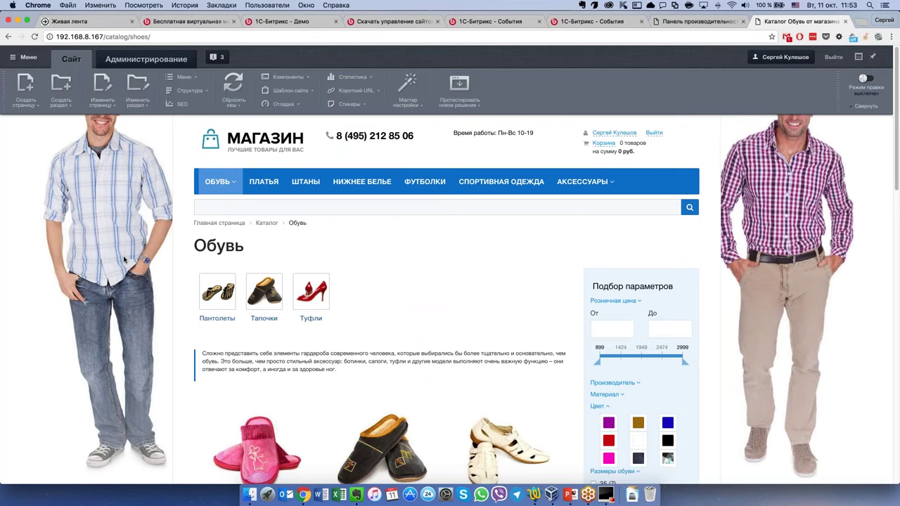
Return to the performance panel and stop the running performance test early
left_click(668, 27)
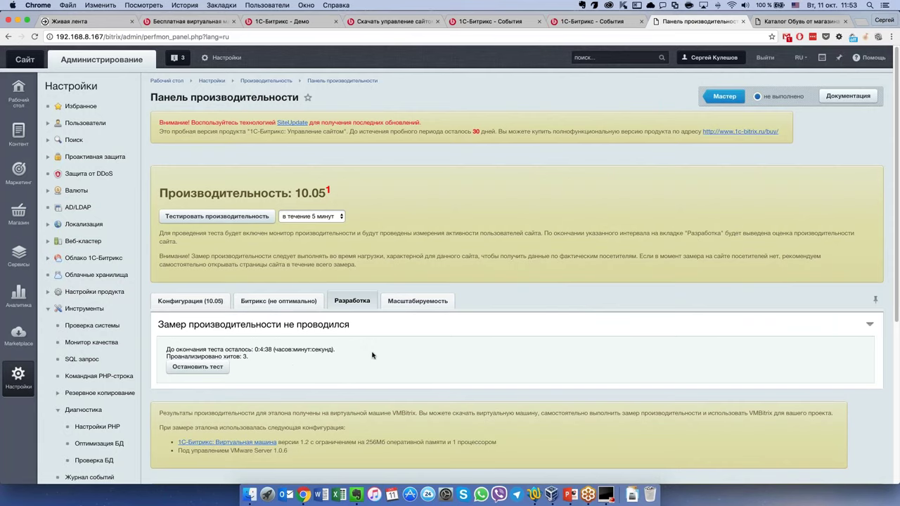
scroll(363, 336, "down", 3)
left_click_drag(252, 274, 352, 274)
left_click(350, 274)
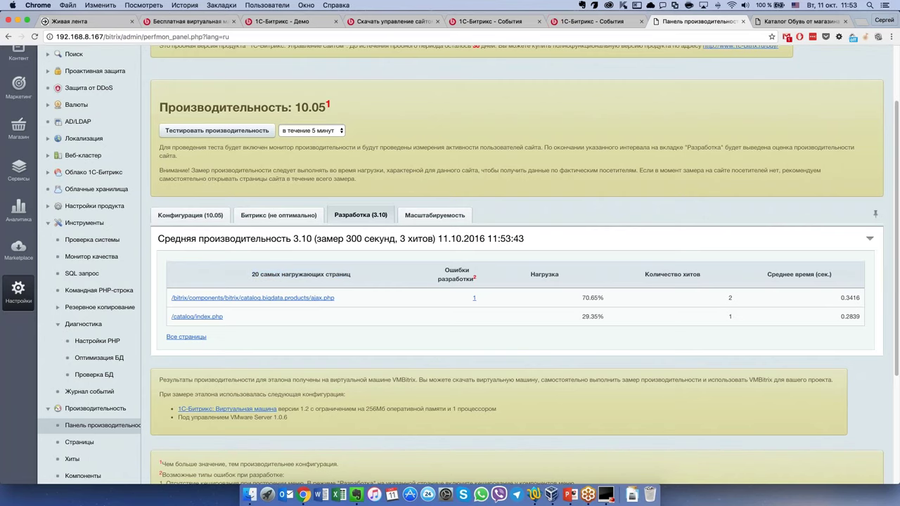
Examine the load, development errors and average time of the heaviest pages, and view the updated configuration results
scroll(392, 279, "down", 2)
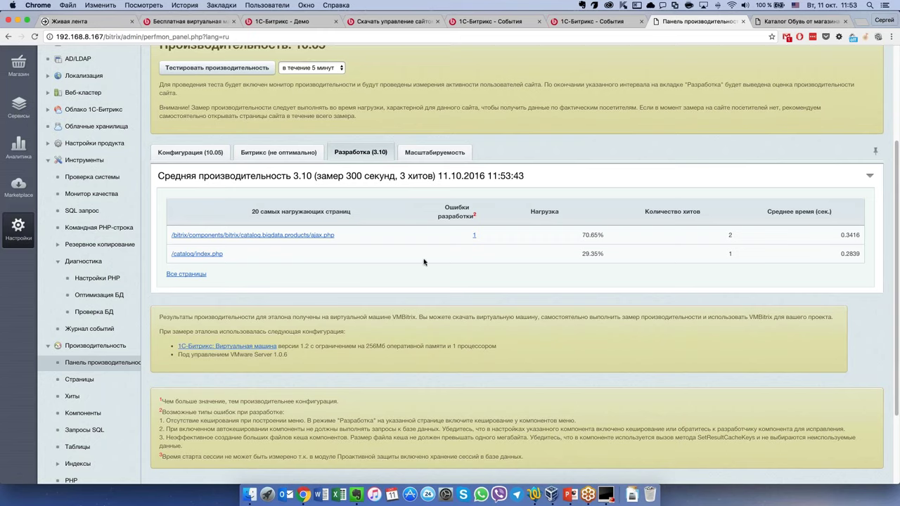
left_click_drag(840, 235, 860, 237)
left_click(475, 237)
left_click(474, 237)
left_click(474, 238)
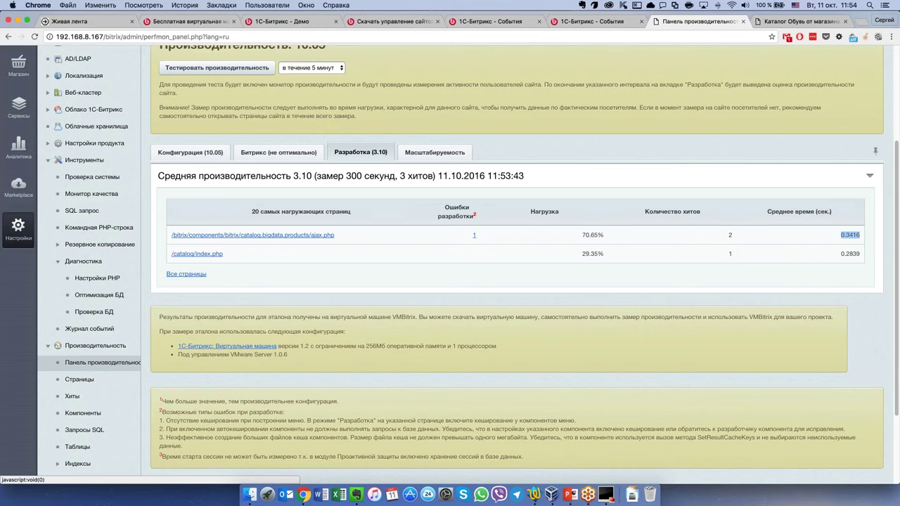
left_click(189, 152)
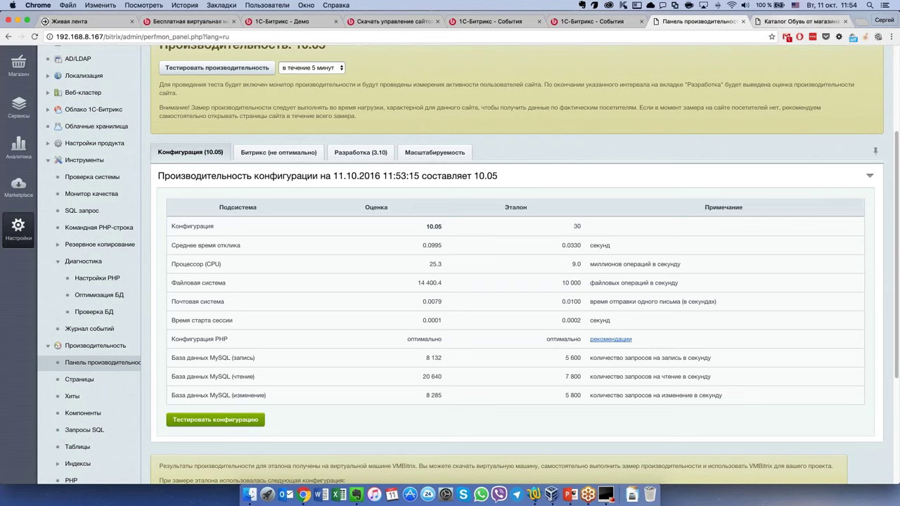
Look through the "Обувь" catalog page, collapse the site's administrative toolbar and load the store's home page
left_click(798, 21)
scroll(547, 334, "down", 2)
scroll(548, 333, "down", 15)
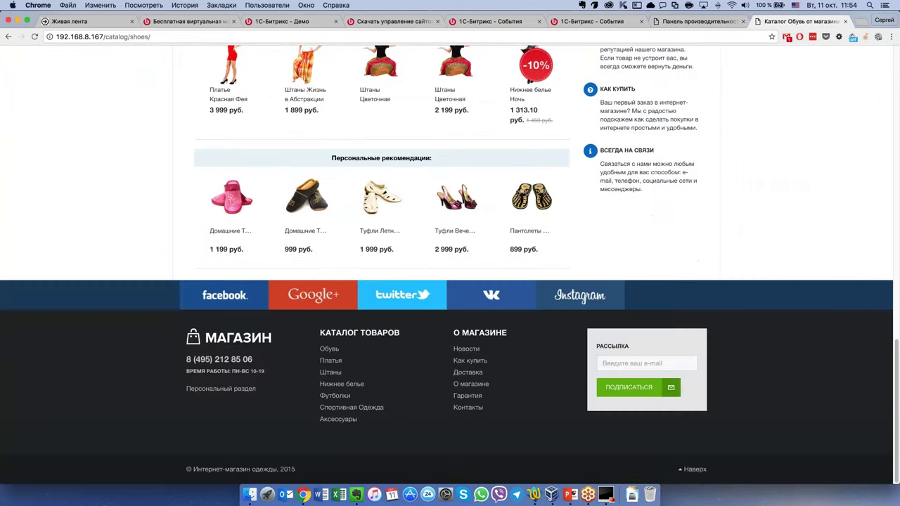
scroll(552, 254, "up", 20)
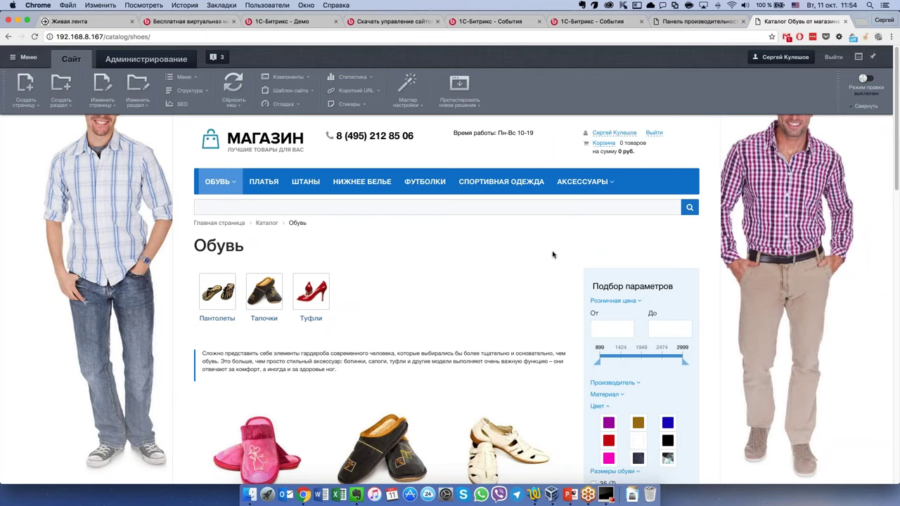
left_click(865, 105)
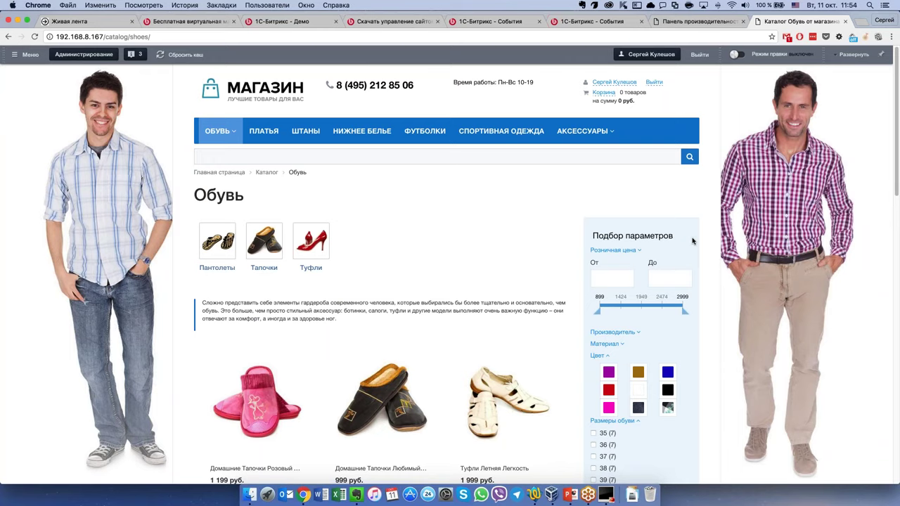
key("super+r")
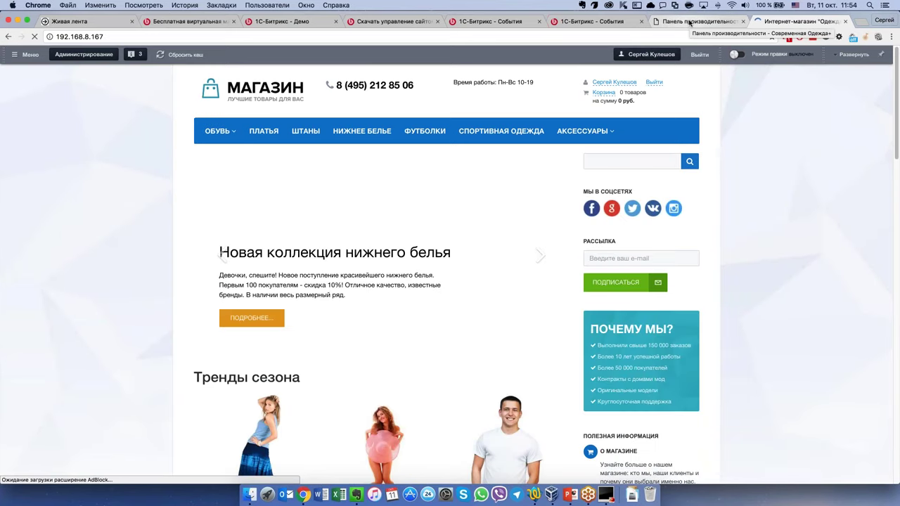
Return to the performance panel and collapse the "Инструменты" and "Производительность" groups in the settings tree
left_click(690, 23)
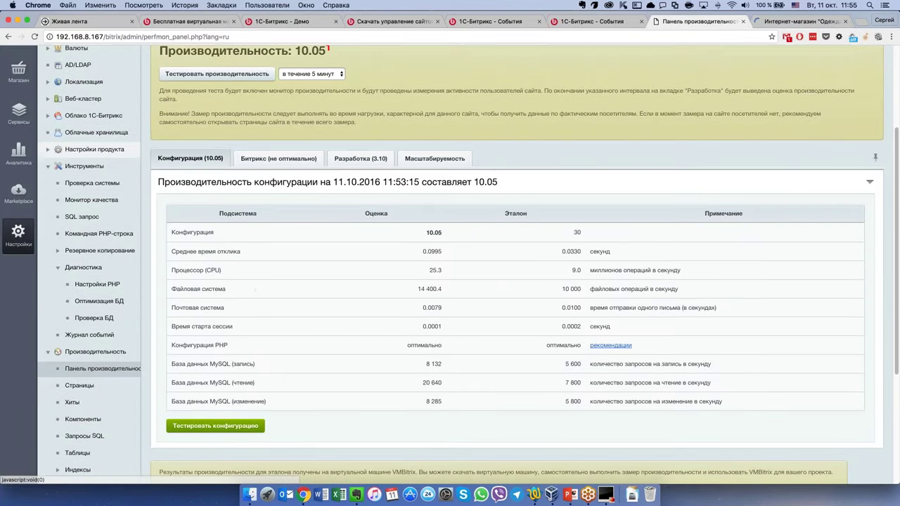
left_click(47, 166)
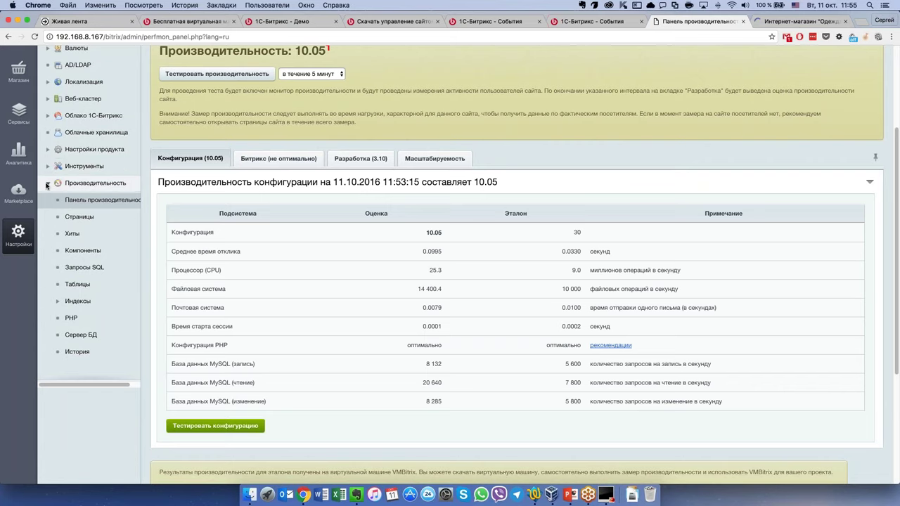
left_click(48, 184)
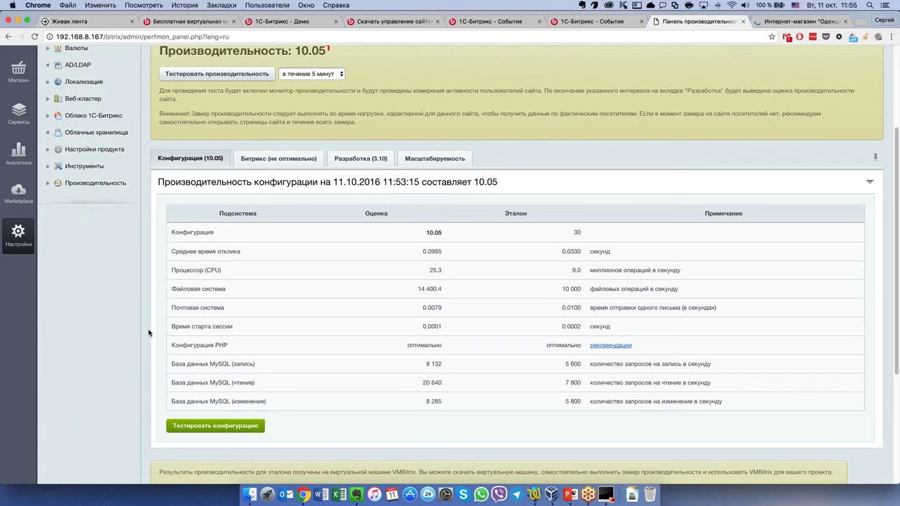
Look at the "Магазин" section's menu and open the "Рабочий стол" section of the administration area
scroll(149, 333, "up", 5)
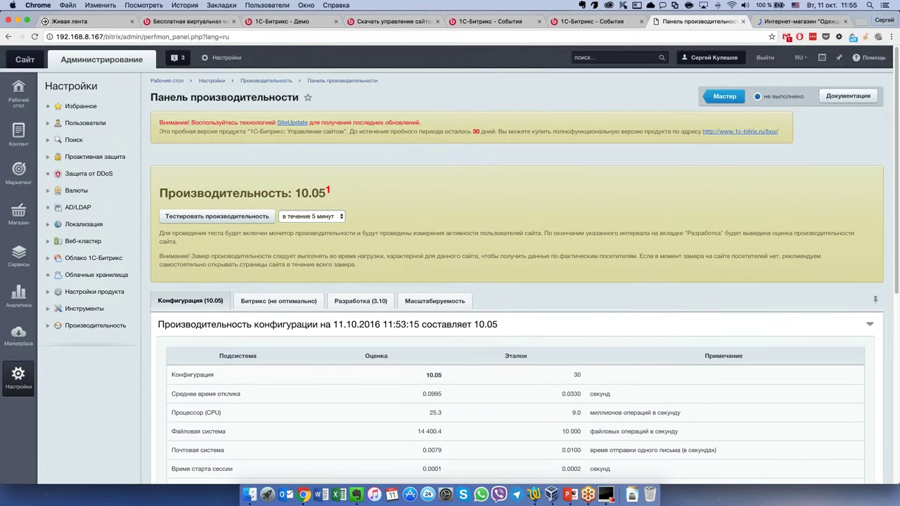
left_click(18, 211)
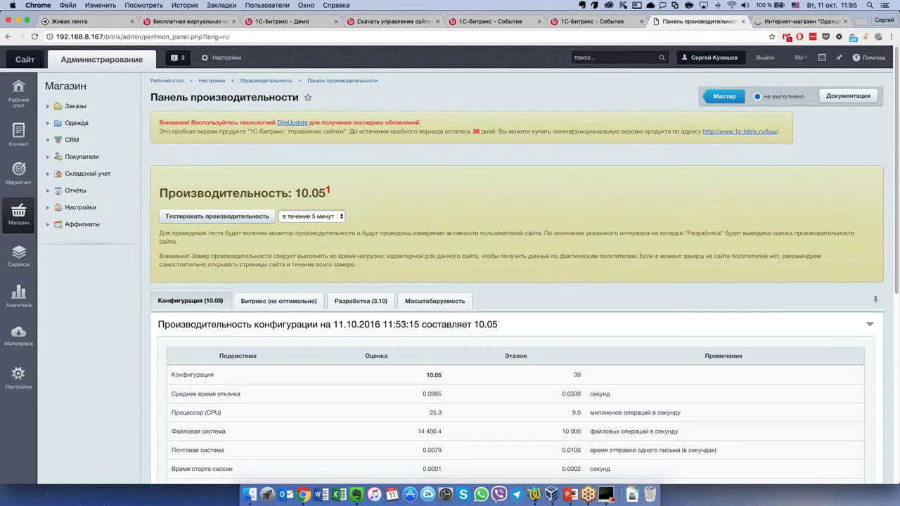
left_click(23, 97)
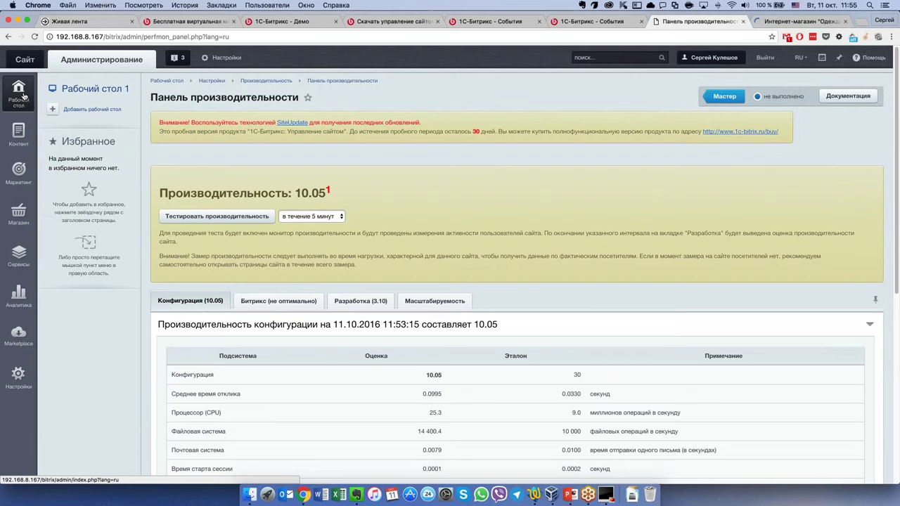
Open the administration desktop "Рабочий стол 1" and look over its sales, orders and statistics gadgets
left_click(23, 97)
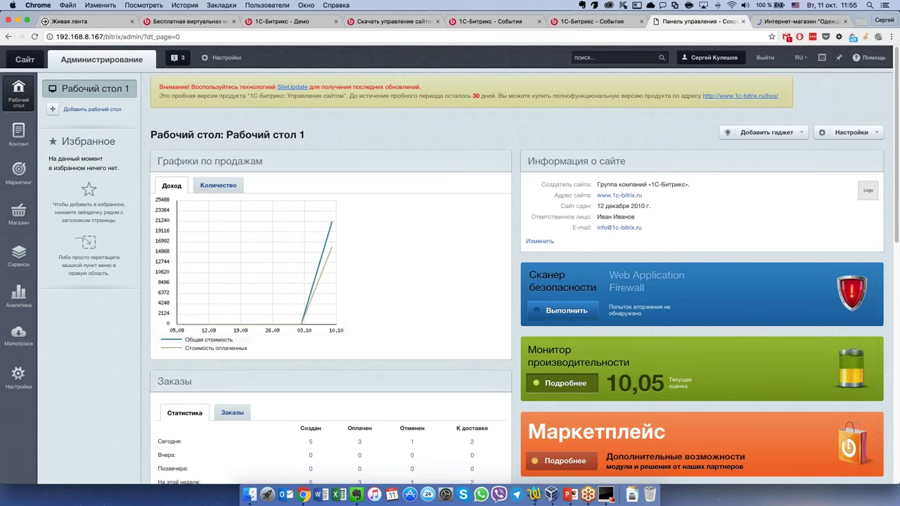
scroll(335, 127, "down", 1)
scroll(452, 307, "down", 10)
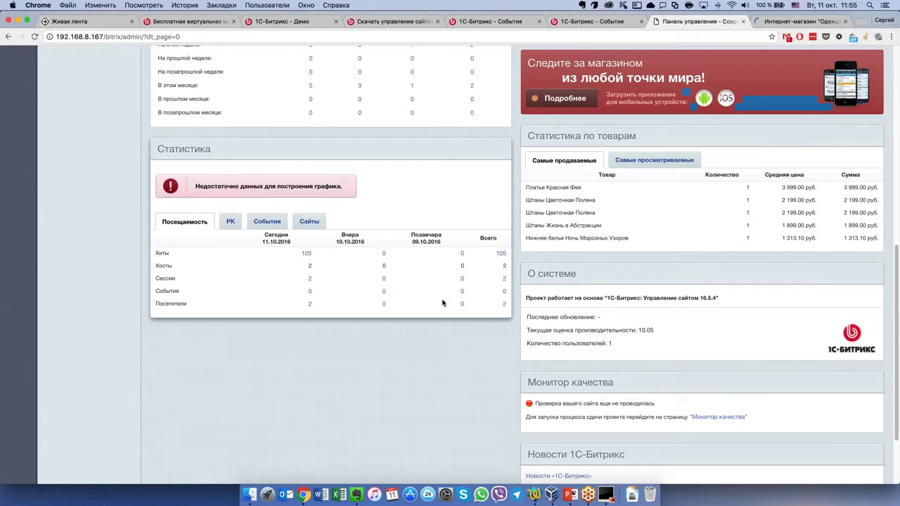
scroll(453, 308, "up", 5)
scroll(453, 307, "up", 5)
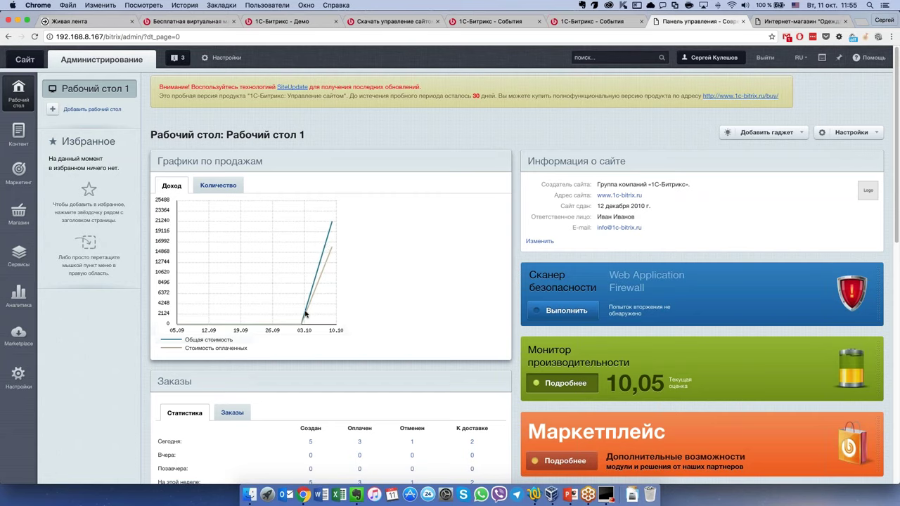
View the sales chart by "Количество" and remove the "Графики по продажам" gadget from the desktop
left_click(223, 186)
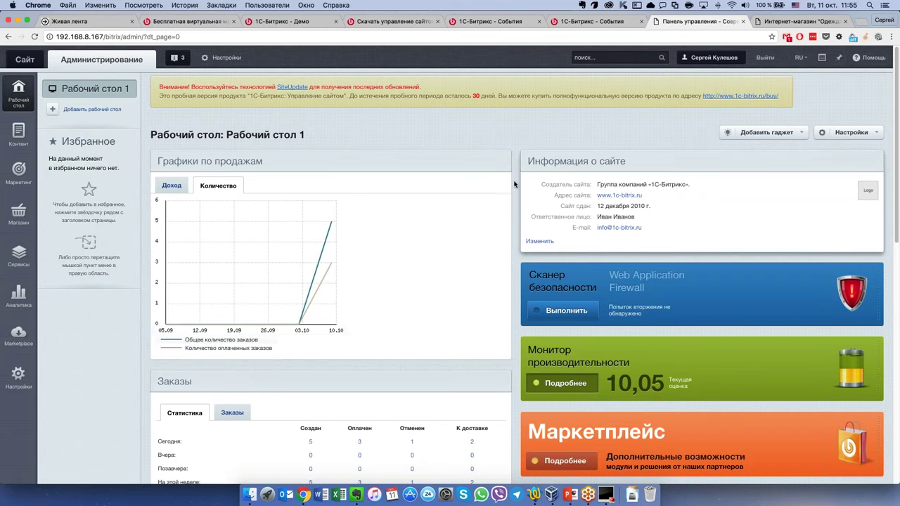
left_click(500, 160)
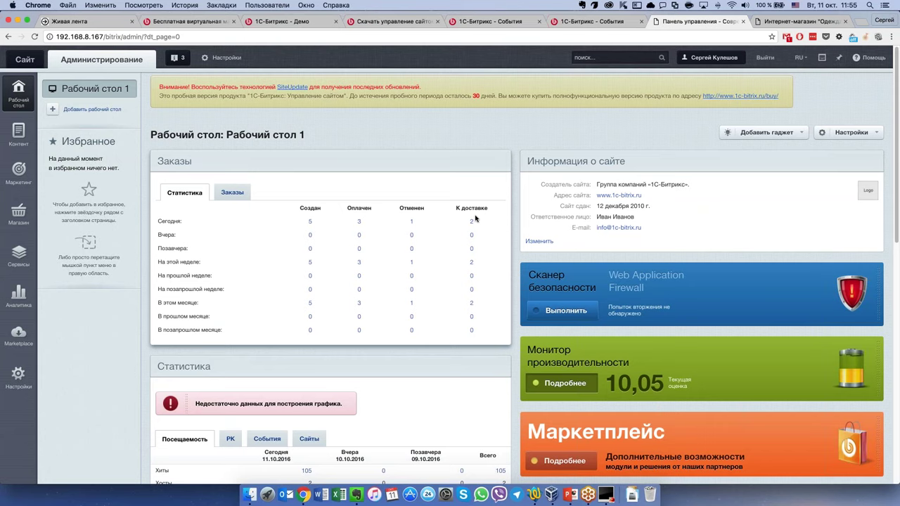
Show the individual orders in the "Заказы" gadget and look through the security, performance, marketplace and mobile app gadgets
left_click(232, 192)
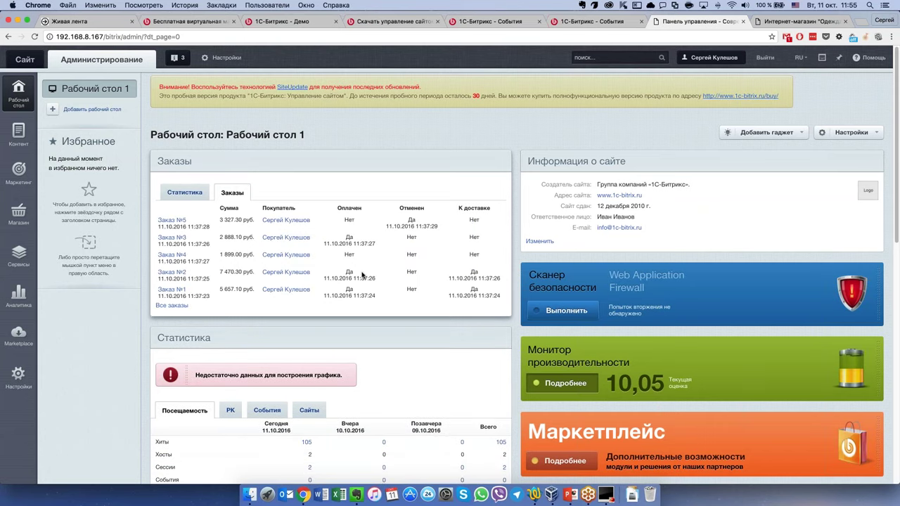
scroll(374, 278, "down", 1)
scroll(374, 278, "down", 5)
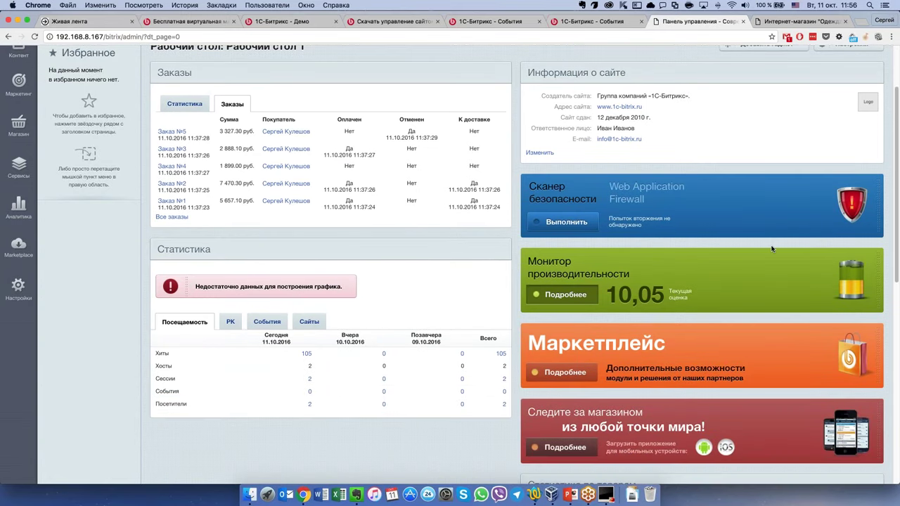
scroll(701, 331, "down", 2)
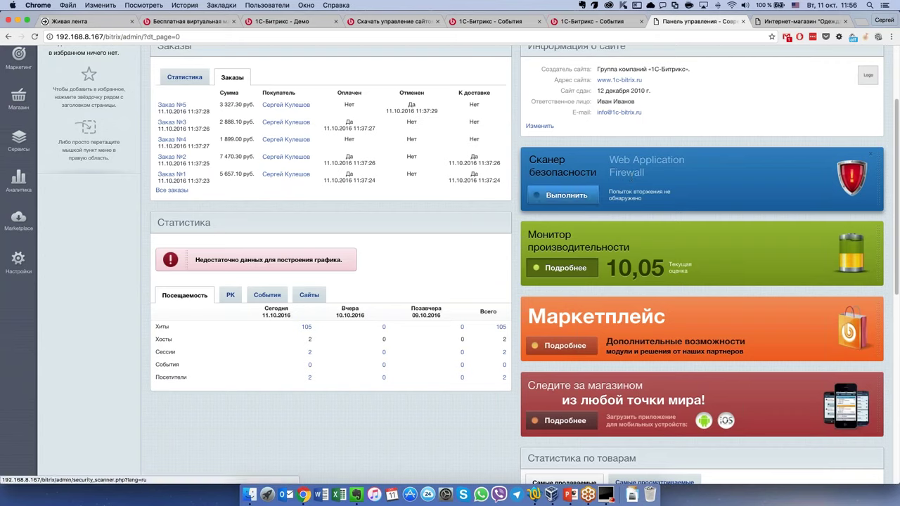
left_click(566, 196)
scroll(583, 274, "down", 2)
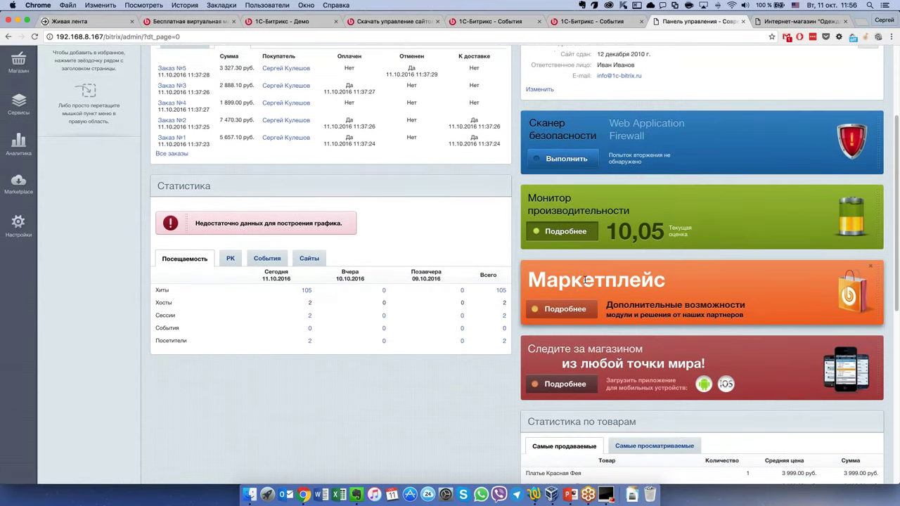
scroll(585, 279, "down", 2)
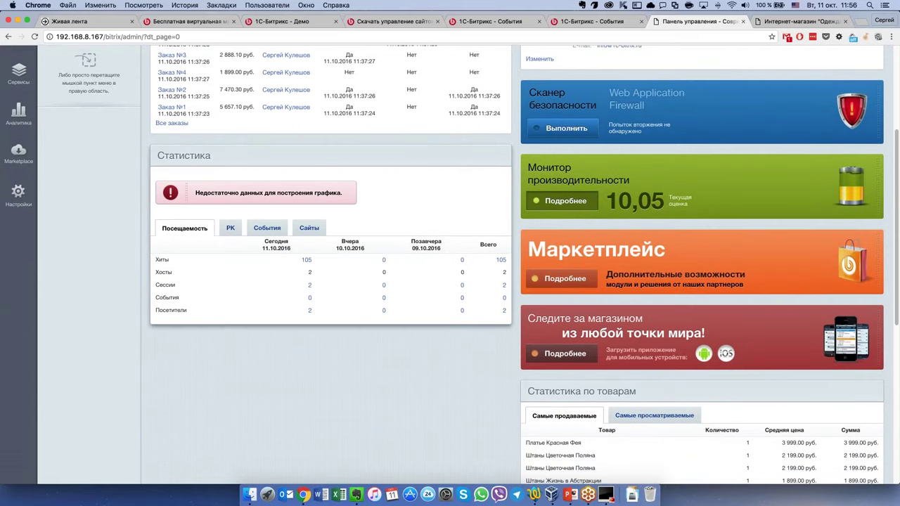
scroll(382, 297, "down", 10)
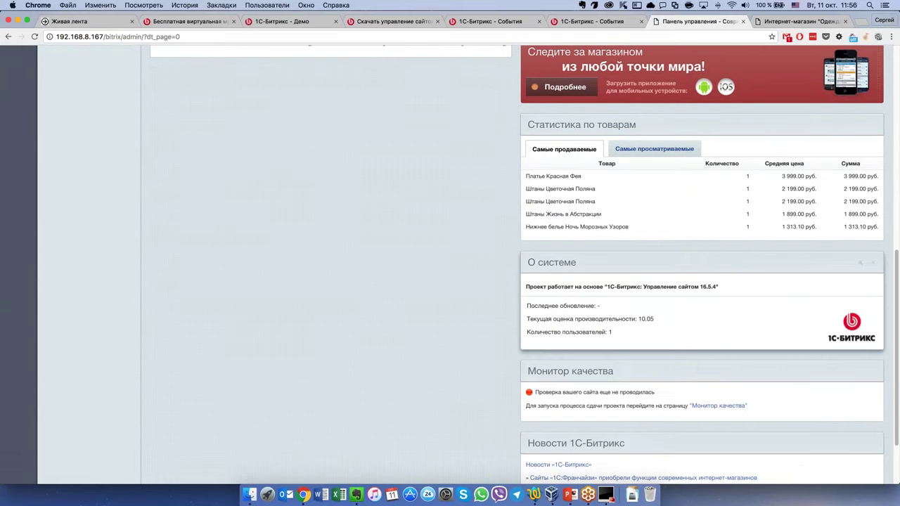
scroll(639, 136, "down", 1)
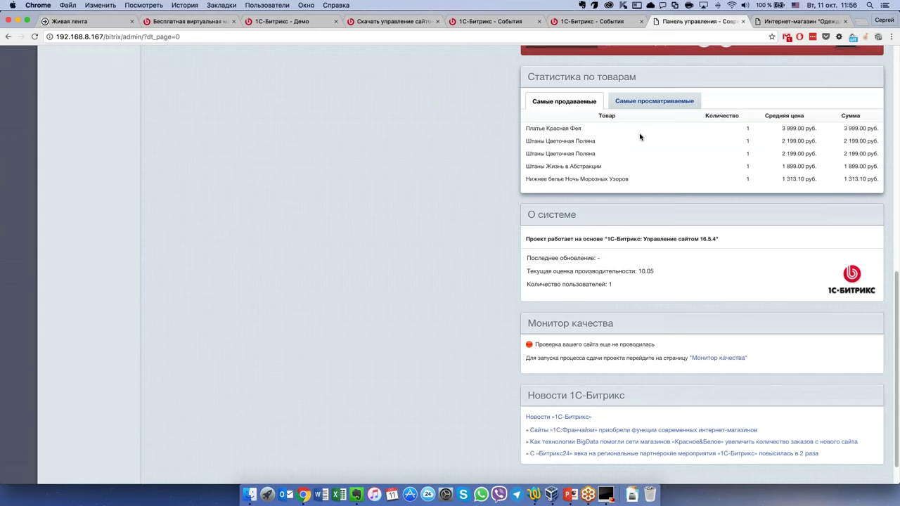
View the most viewed products in "Статистика по товарам", return to the best sellers and look over the remaining gadgets
left_click(653, 100)
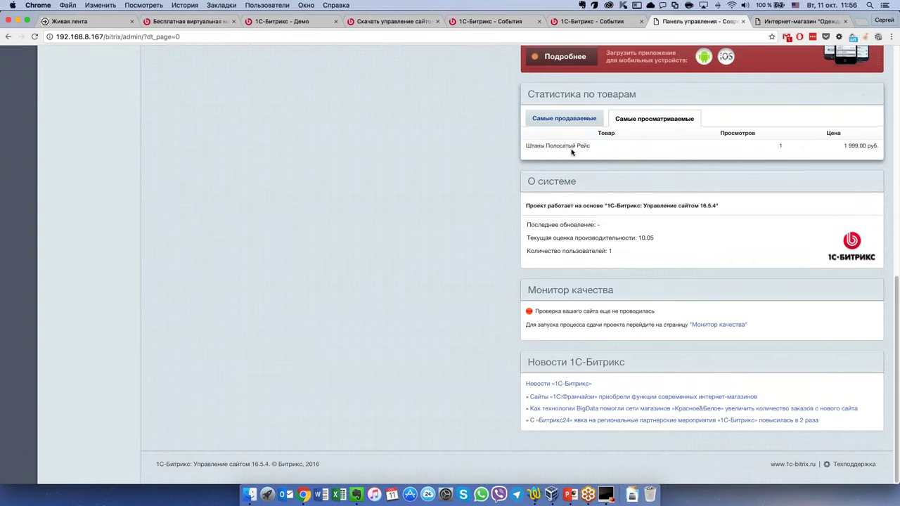
left_click(564, 118)
scroll(593, 265, "down", 2)
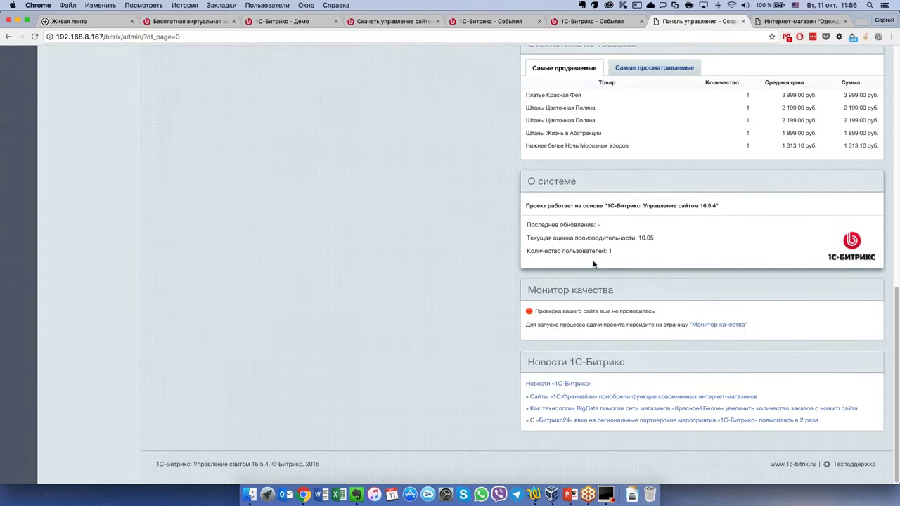
scroll(593, 264, "up", 20)
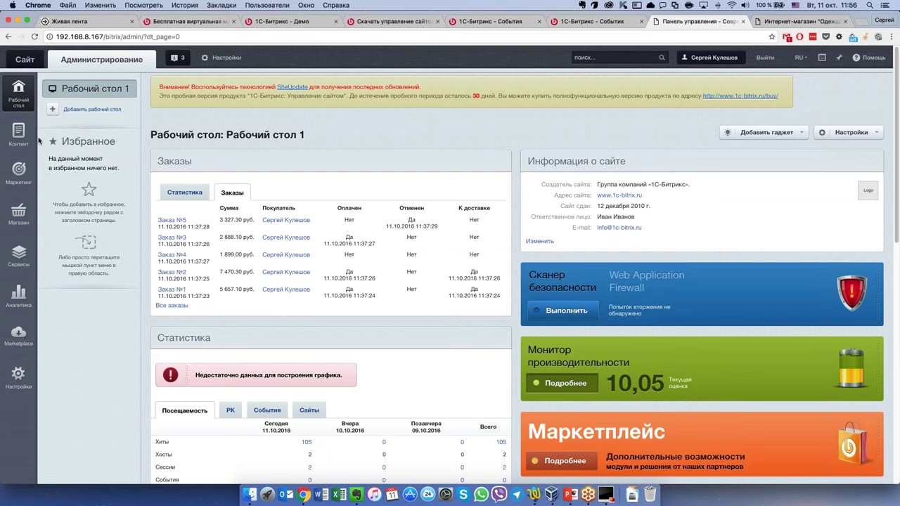
Open "Файлы и папки" under "Структура сайта" in the content section and look through the site's root folders and files
mouse_move(18, 134)
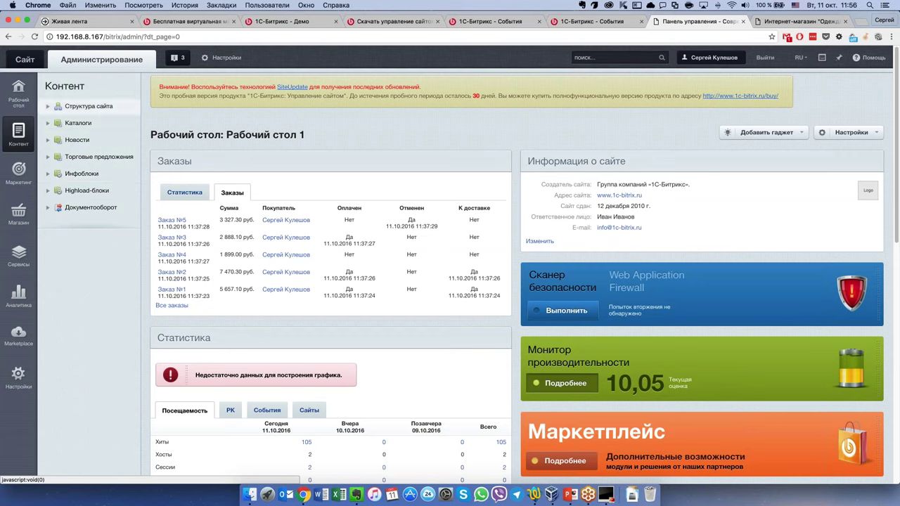
left_click(48, 107)
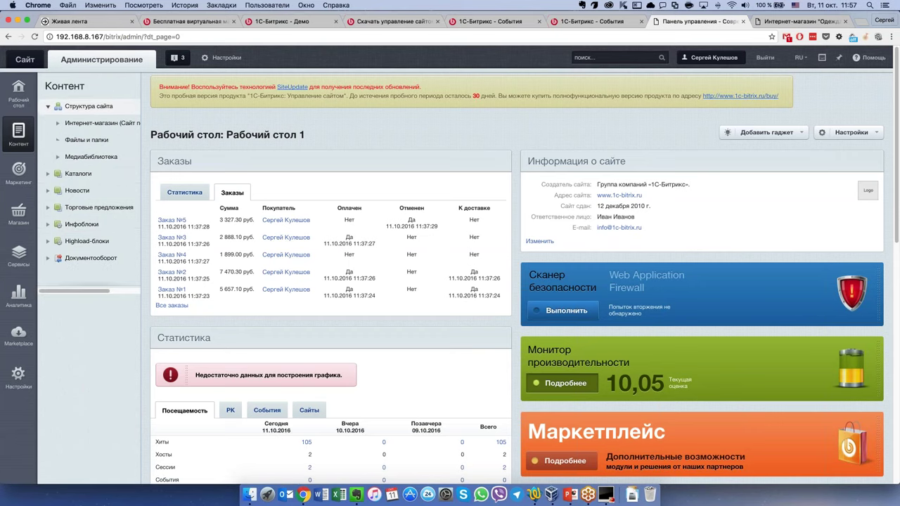
left_click(99, 140)
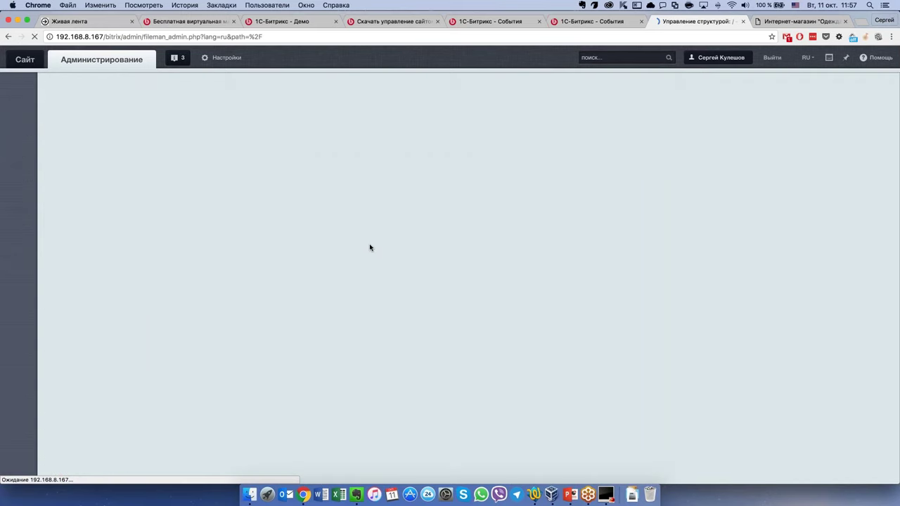
scroll(407, 294, "down", 5)
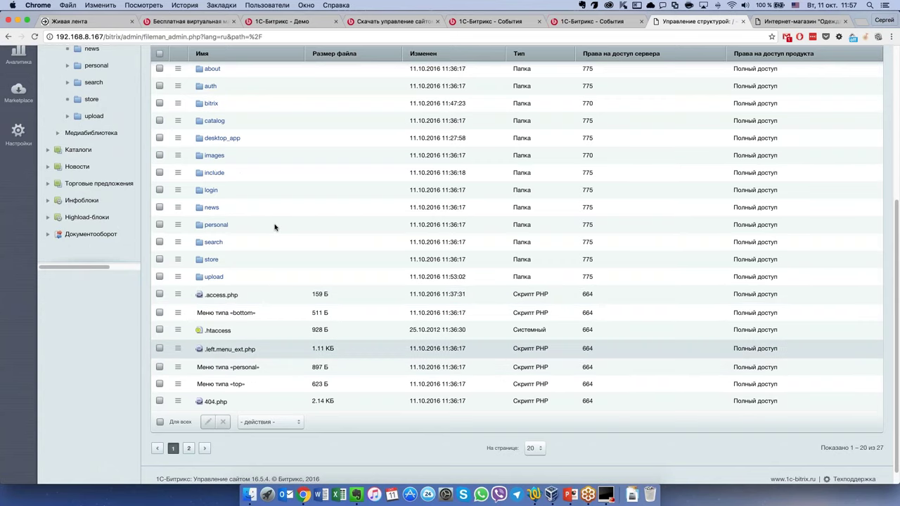
scroll(276, 230, "up", 3)
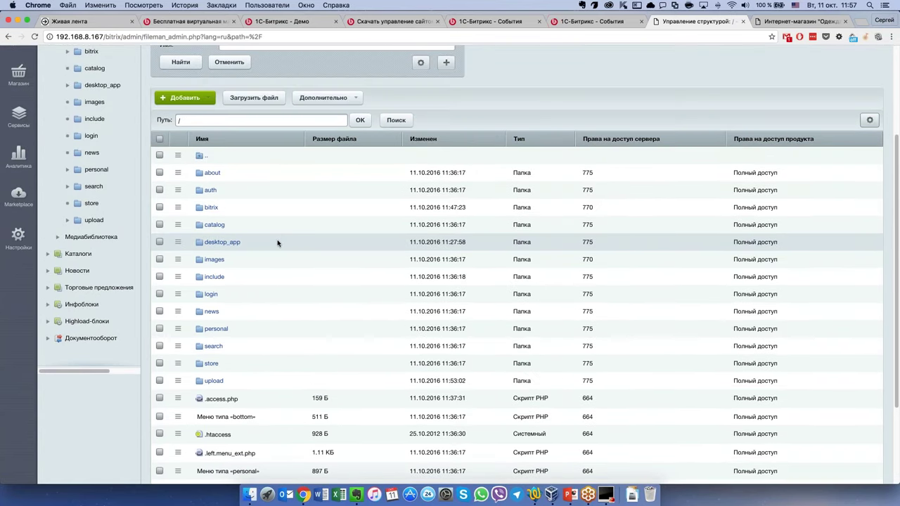
scroll(277, 267, "down", 2)
scroll(276, 271, "up", 1)
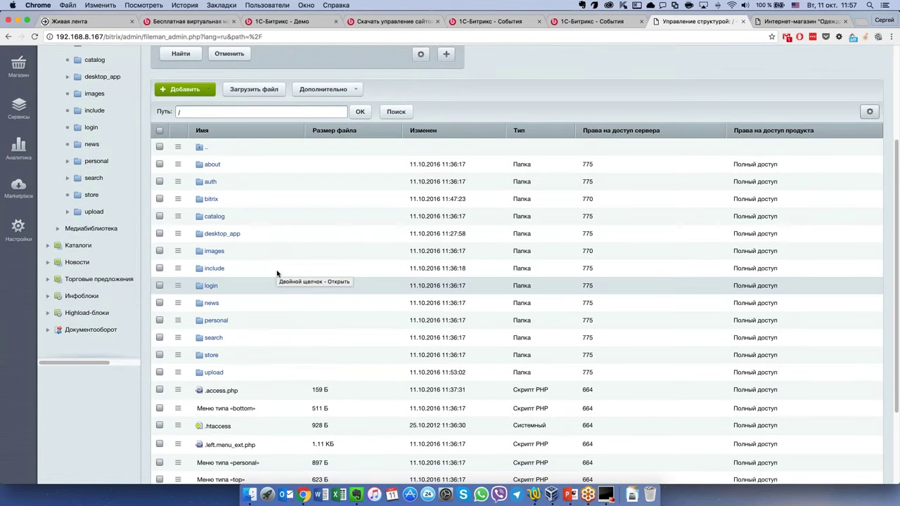
scroll(277, 273, "down", 1)
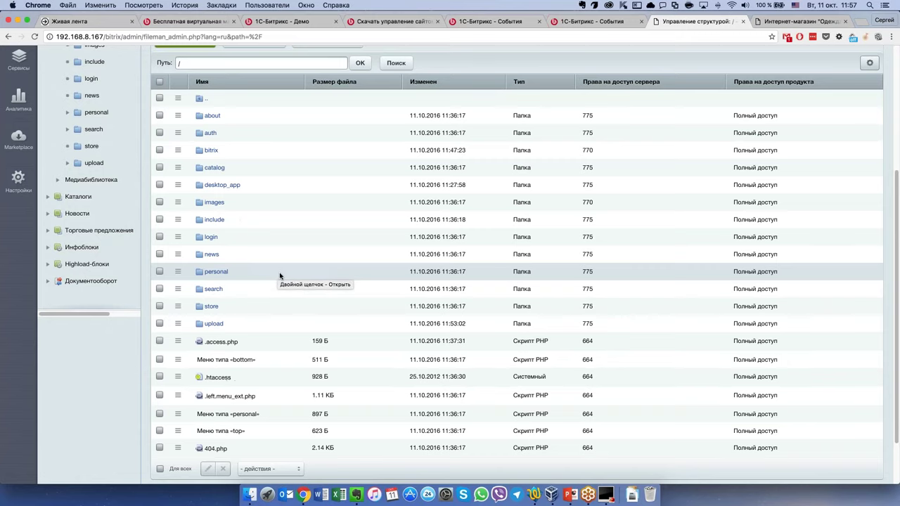
scroll(277, 274, "up", 5)
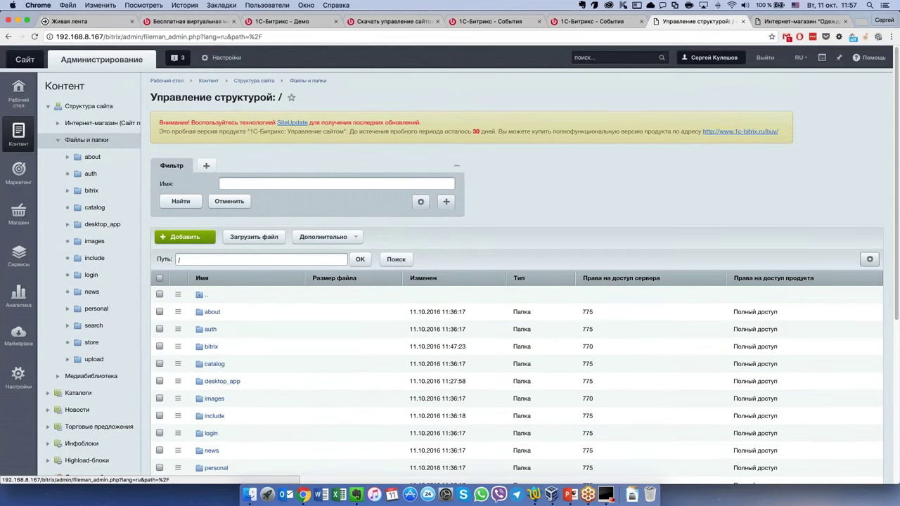
Collapse the "Структура сайта" tree and open the "Новости" list in the content section
left_click(58, 140)
left_click(57, 123)
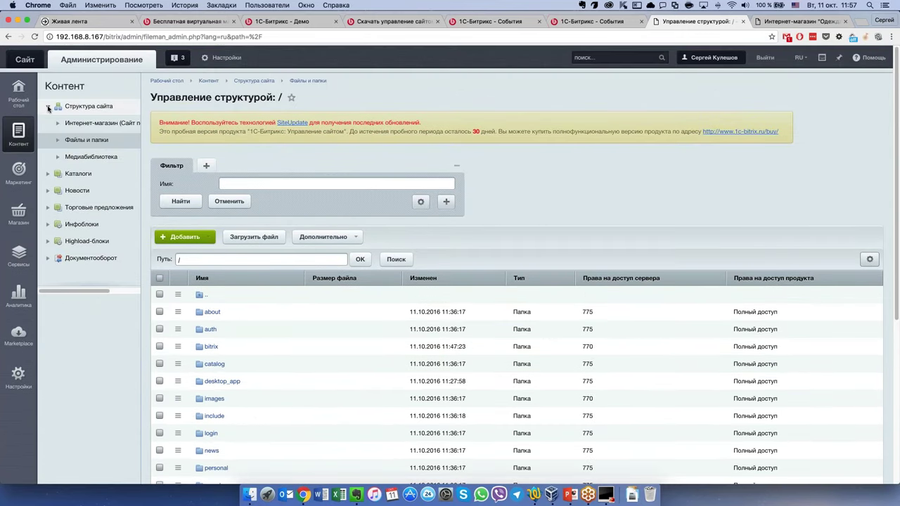
left_click(48, 106)
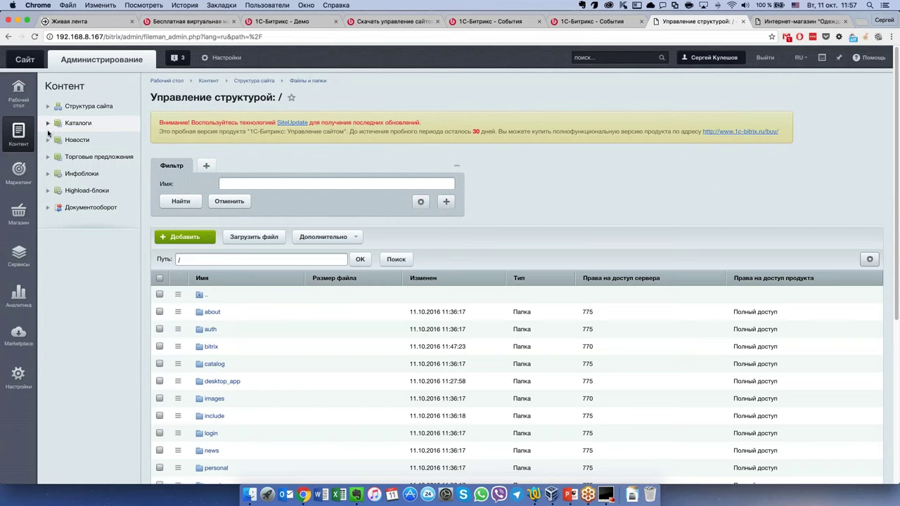
left_click(78, 140)
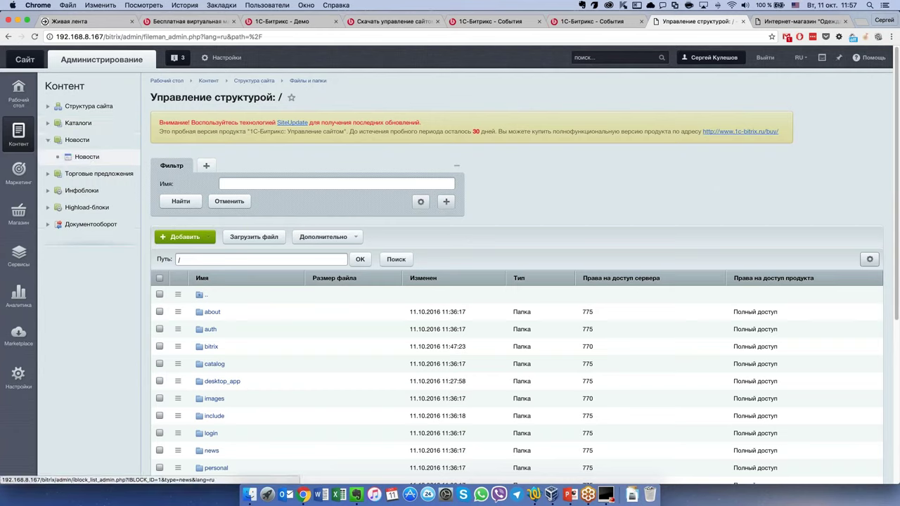
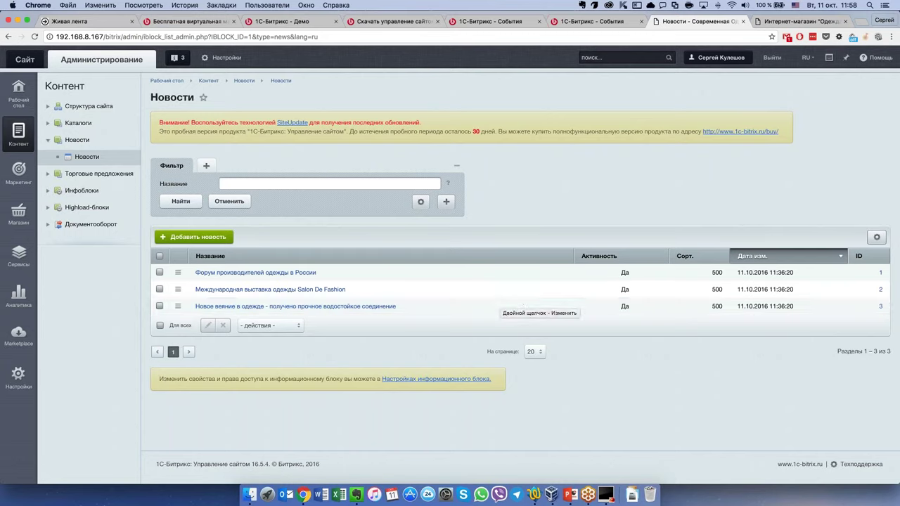
Open the news list settings, check the available columns and remove "Сорт." and "ID" from the selected columns
left_click(877, 237)
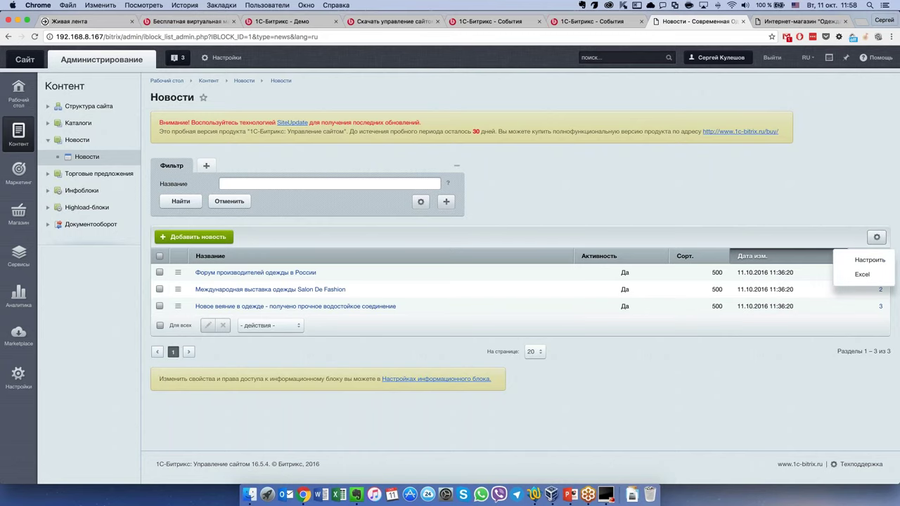
left_click(856, 260)
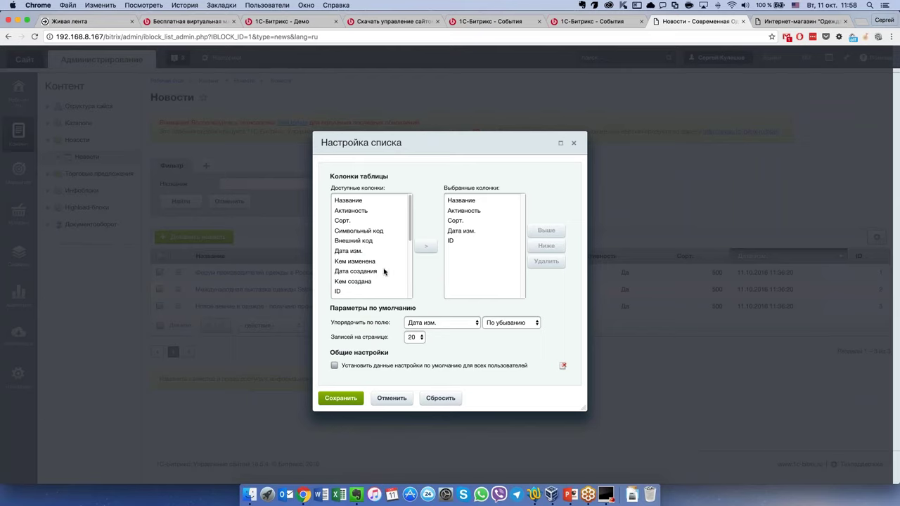
scroll(386, 258, "down", 2)
scroll(385, 259, "down", 2)
scroll(385, 259, "down", 2)
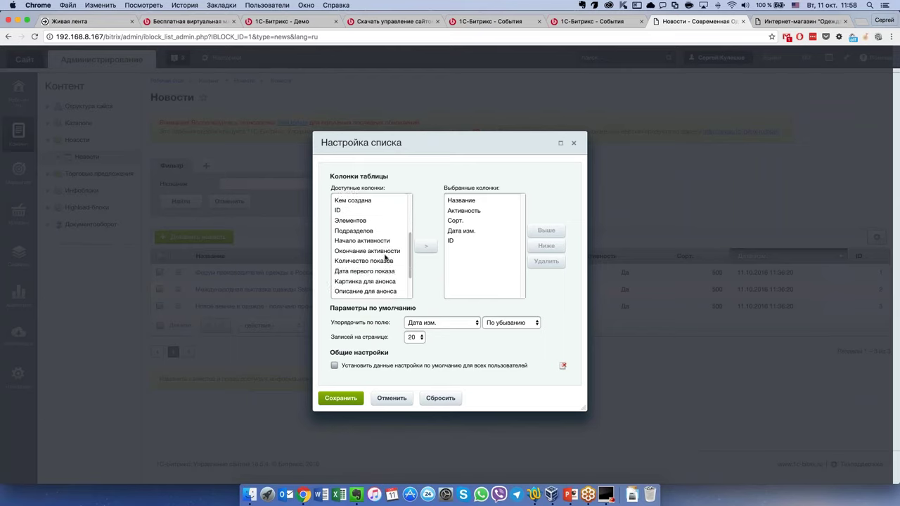
left_click(473, 232)
left_click(467, 221)
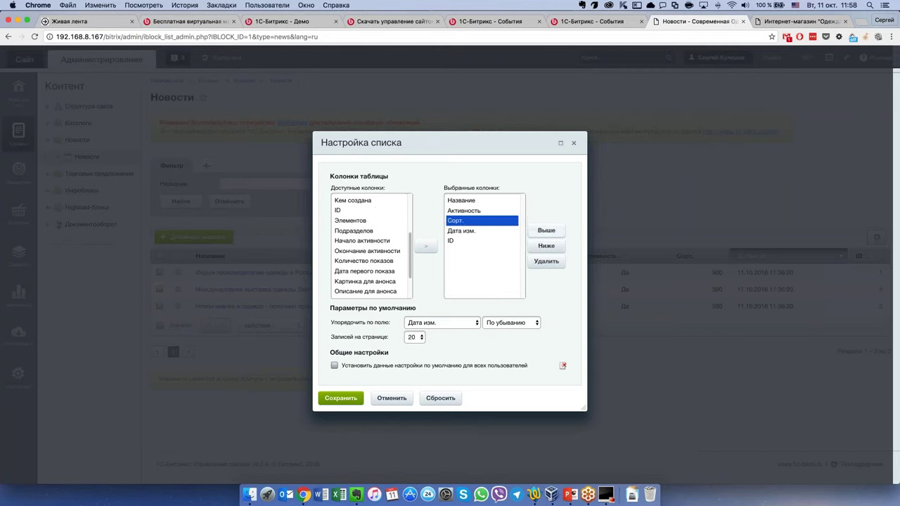
left_click(546, 261)
left_click(483, 232)
left_click(546, 260)
Add the columns "Количество показов", "Картинка для анонса" and "Описание для анонса" to the selected news list columns
scroll(393, 260, "down", 1)
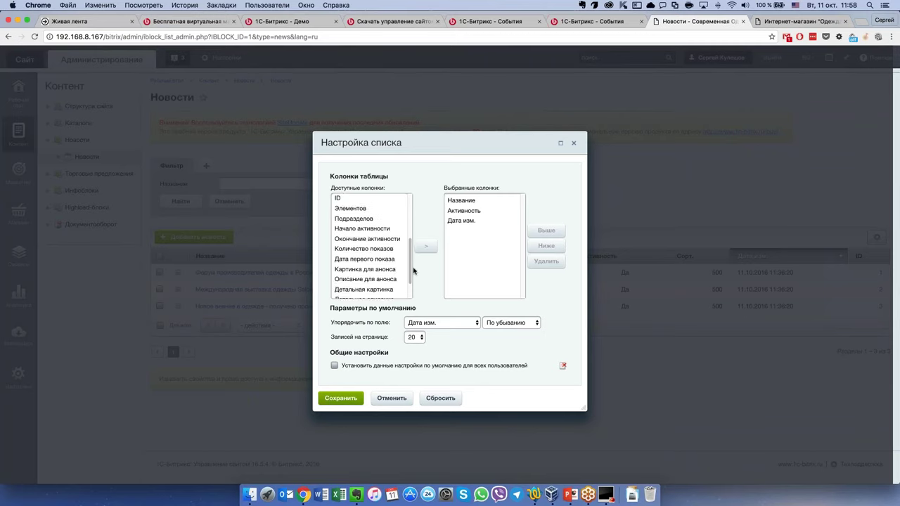
left_click(390, 249)
left_click(425, 246)
scroll(402, 252, "down", 2)
left_click(402, 251)
left_click(425, 246)
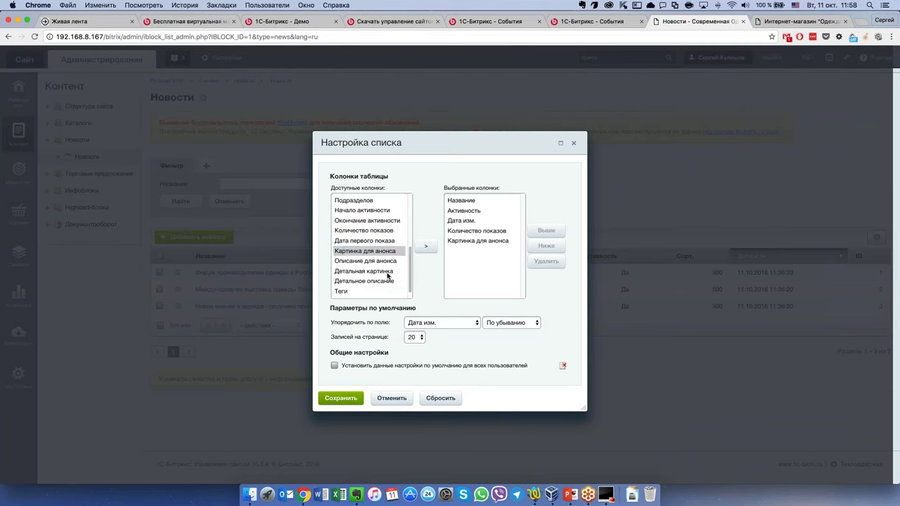
left_click(385, 264)
left_click(425, 246)
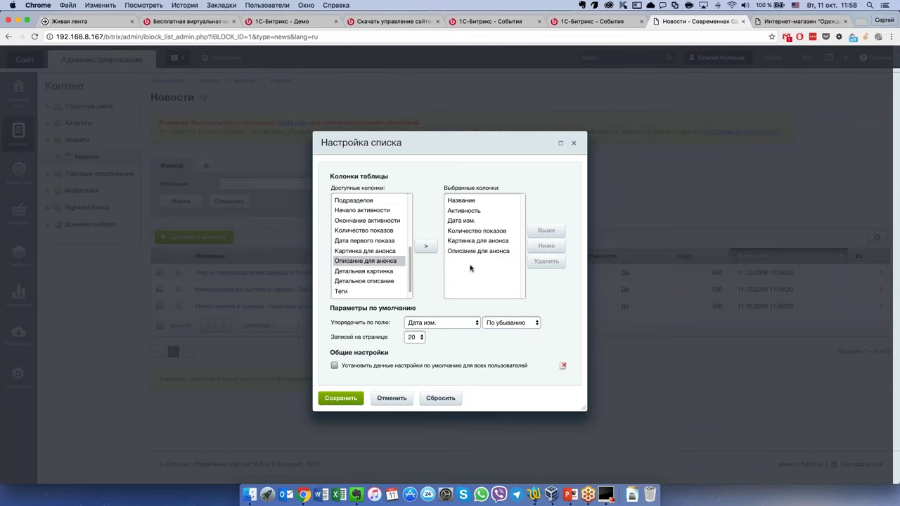
Make the list settings the default for all users, save them and look over the announcement texts in the news list
left_click(334, 366)
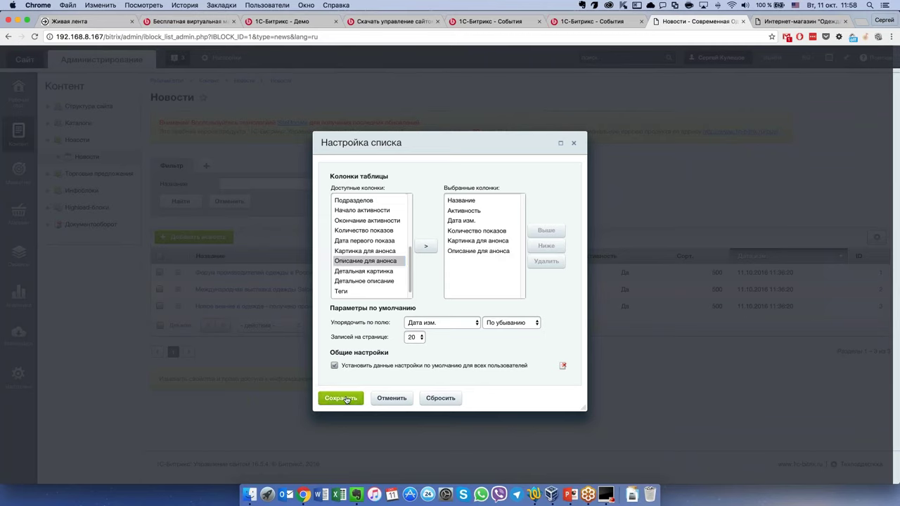
left_click(346, 399)
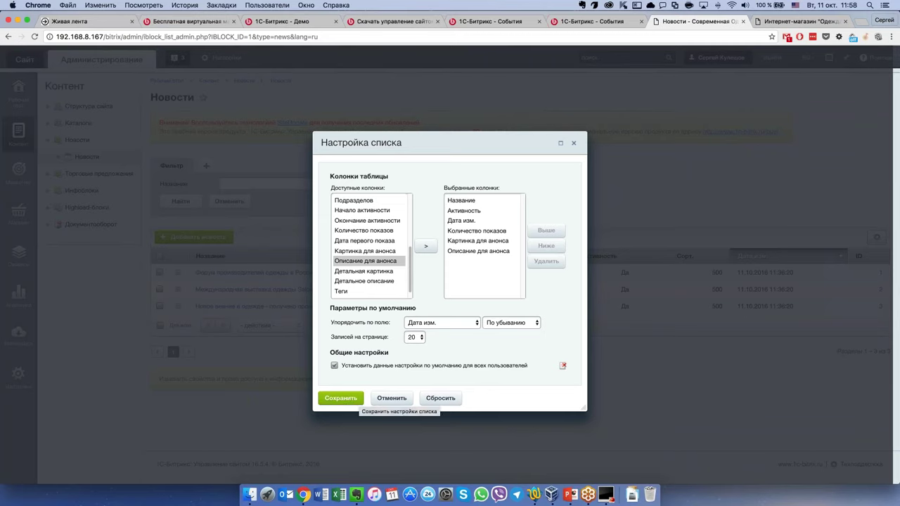
left_click(341, 398)
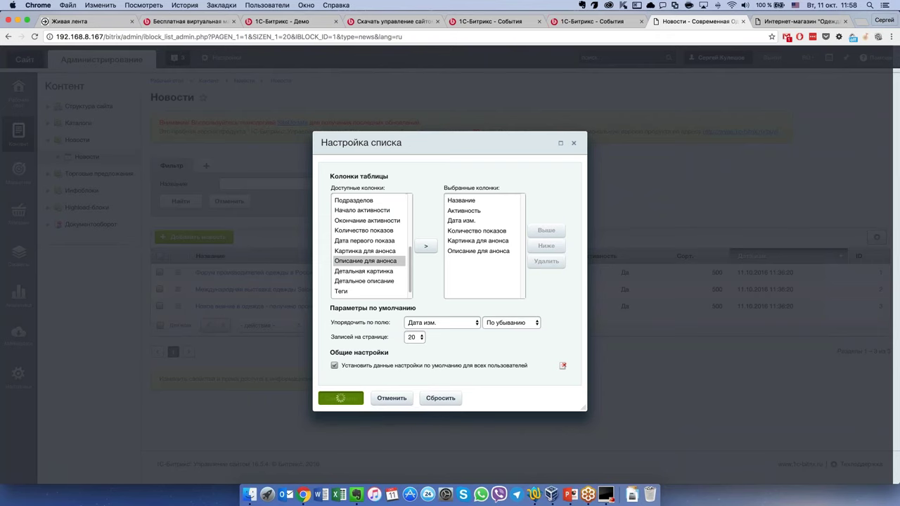
scroll(417, 279, "down", 1)
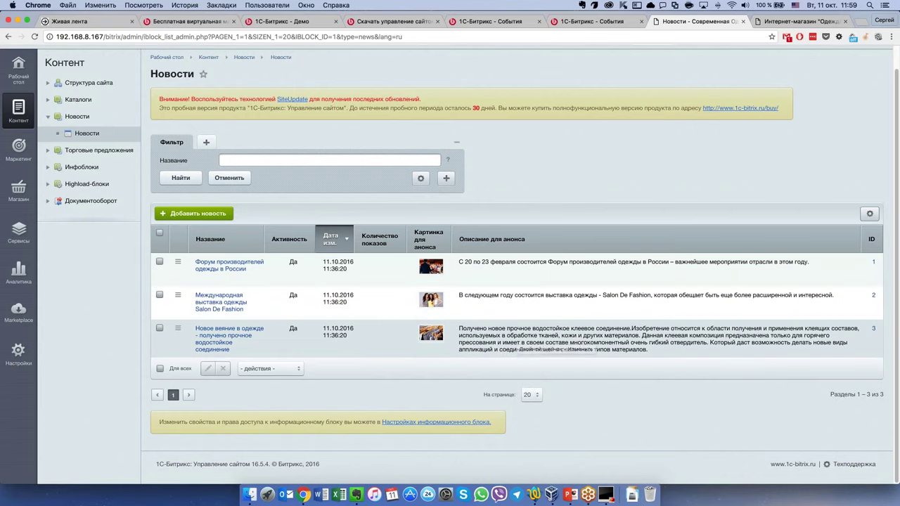
left_click_drag(703, 355, 458, 327)
left_click(597, 364)
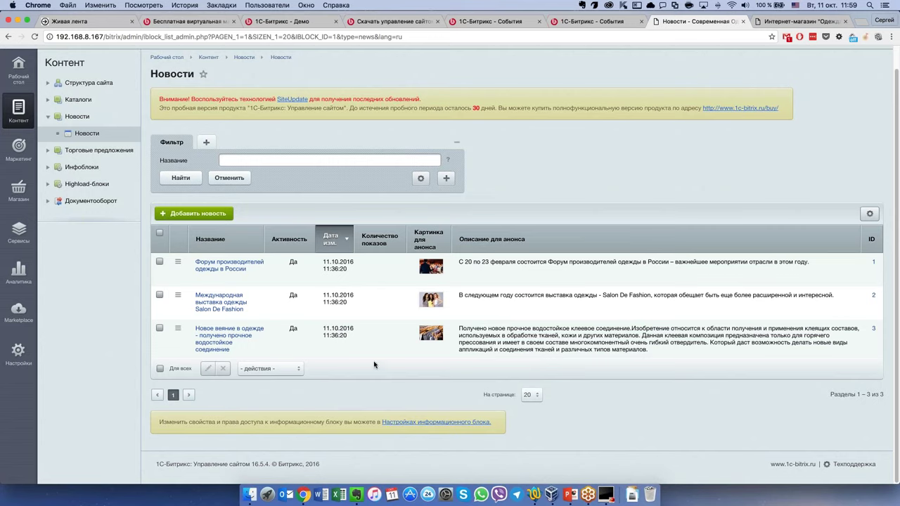
Deactivate "Форум производителей одежды в России" and "Международная выставка одежды Salon De Fashion" with one group action
left_click(160, 262)
left_click(160, 296)
left_click(270, 369)
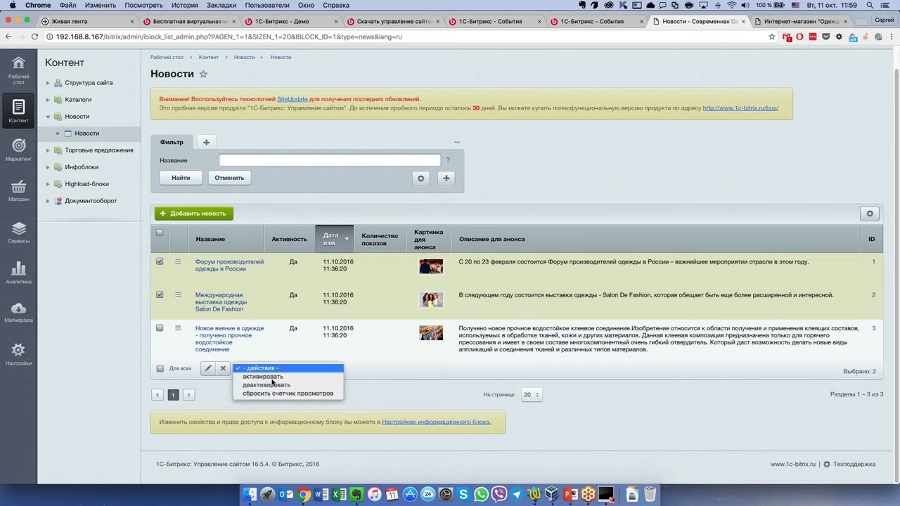
left_click(271, 385)
left_click(332, 369)
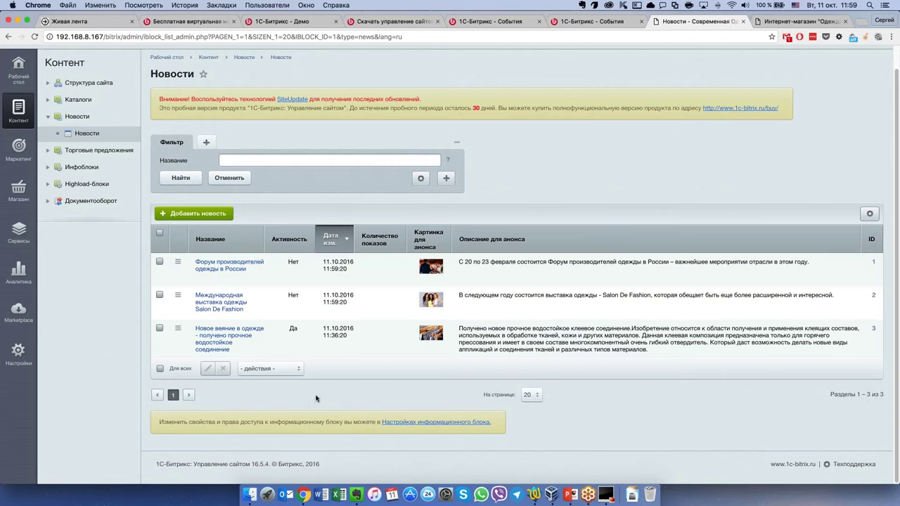
Reactivate the forum and Salon De Fashion news items with one group action
left_click(160, 261)
left_click(159, 294)
left_click(271, 368)
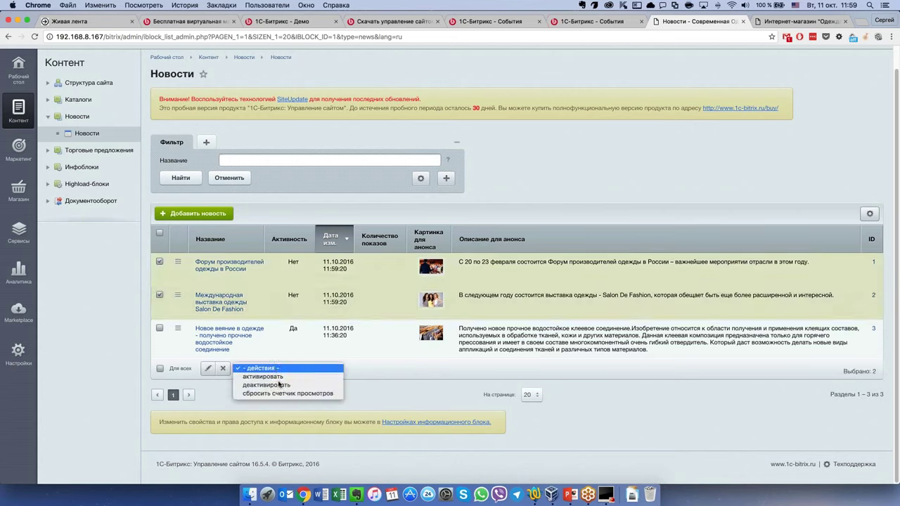
left_click(286, 380)
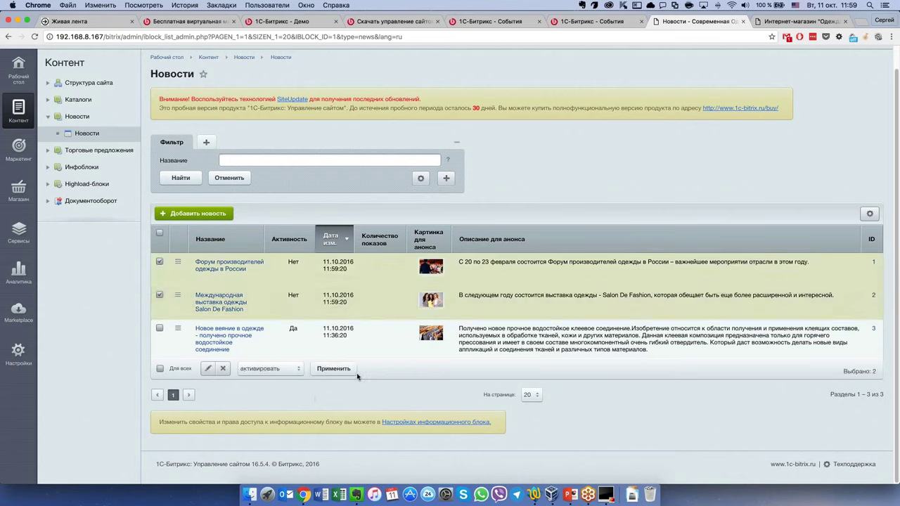
left_click(333, 368)
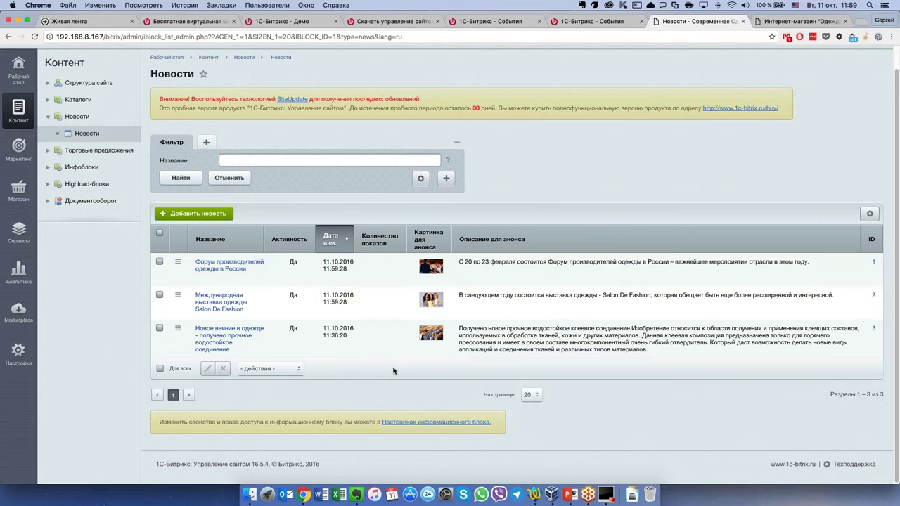
Try a "Кто создал" condition in the news filter with the admin user as creator, and remove the condition again
scroll(394, 364, "up", 1)
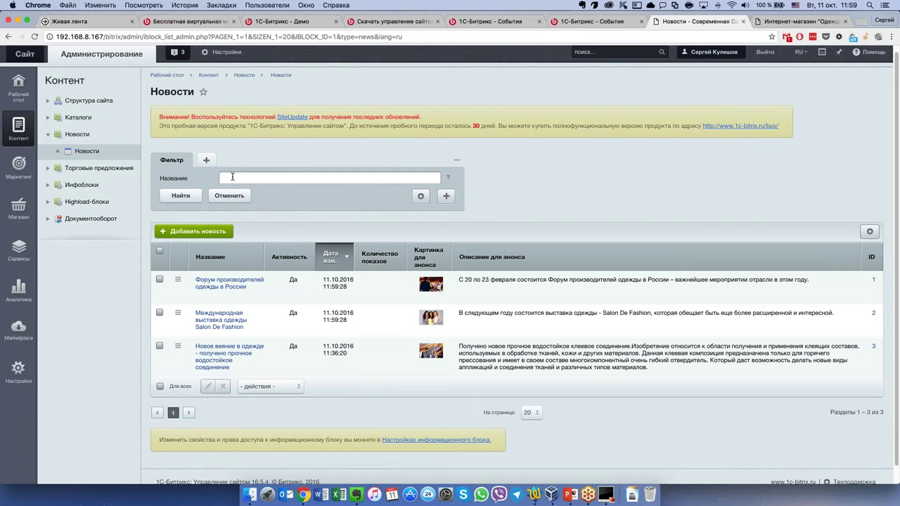
left_click(446, 196)
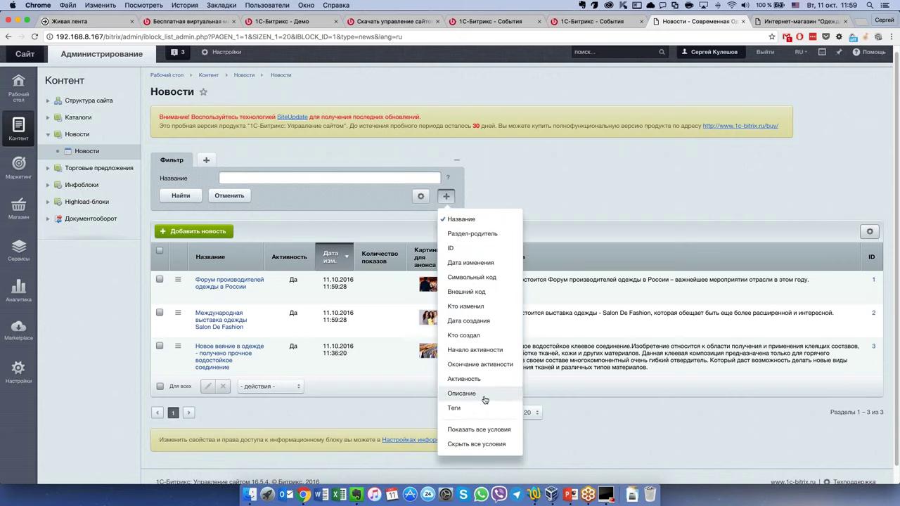
left_click(484, 338)
left_click(422, 267)
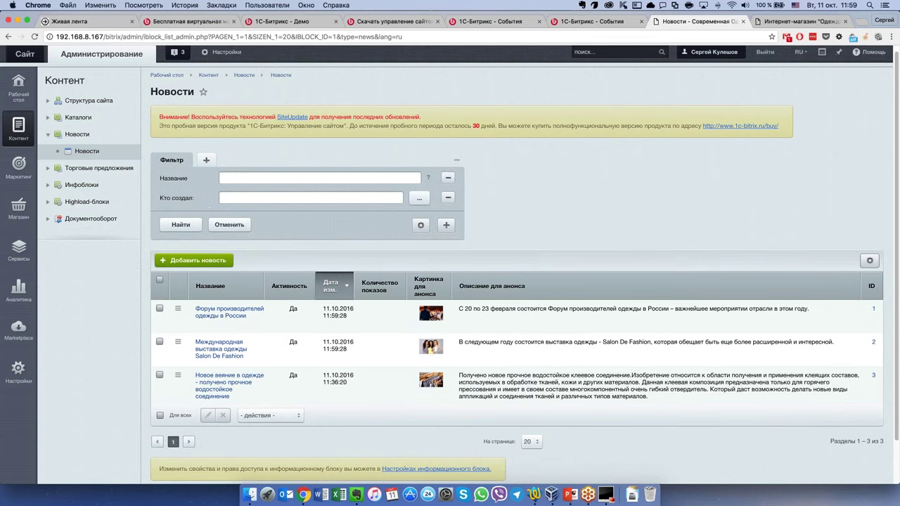
left_click(416, 200)
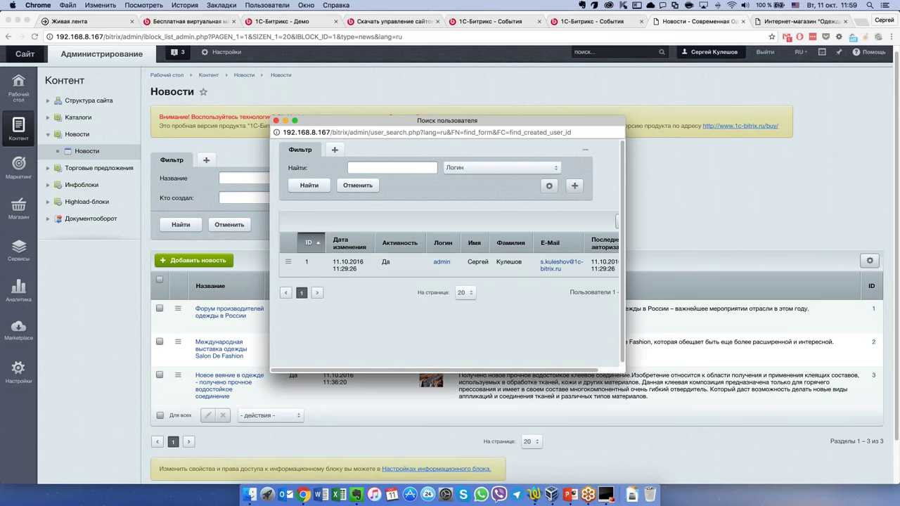
double_click(383, 265)
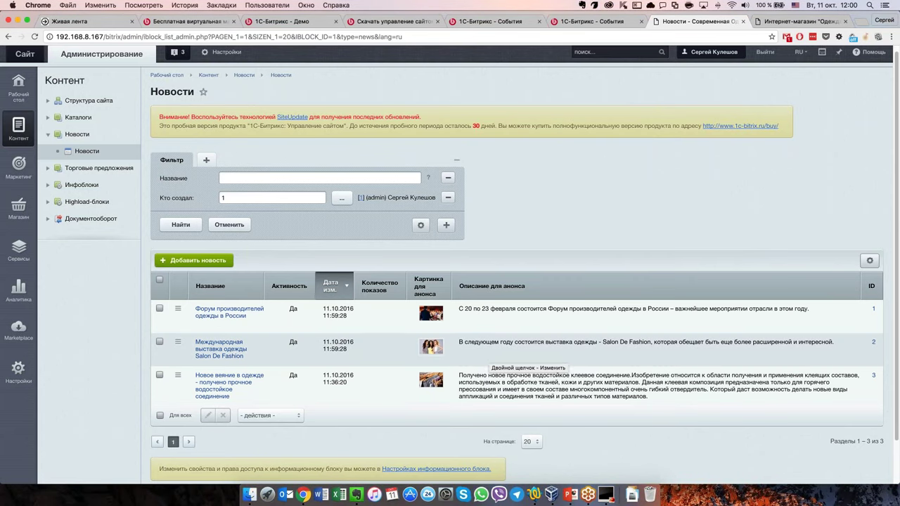
left_click(448, 198)
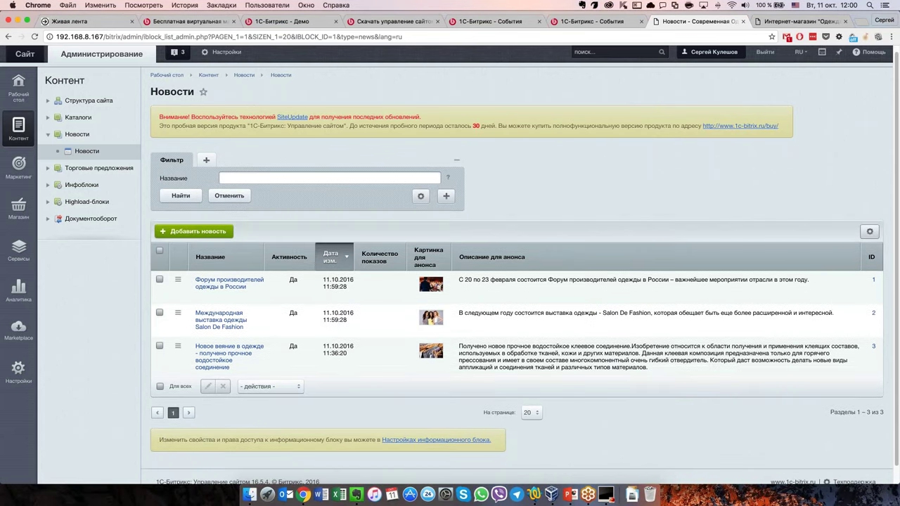
Add a "Дата создания" condition to the news filter and set it to "Неделя", "Предыдущая"
left_click(445, 196)
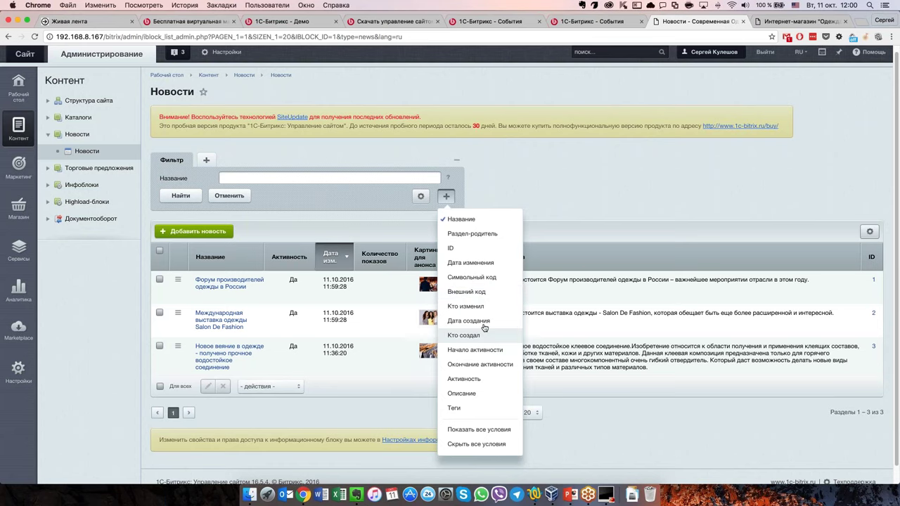
left_click(468, 320)
left_click(282, 201)
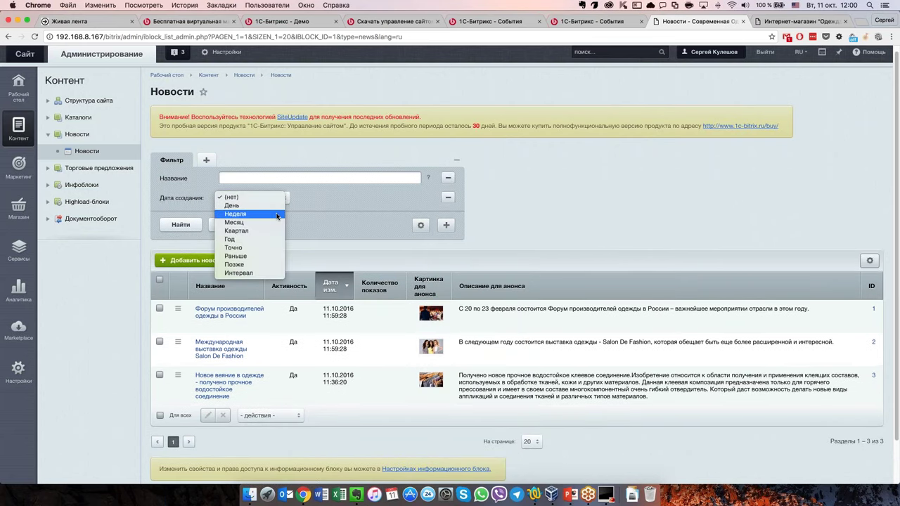
left_click(277, 215)
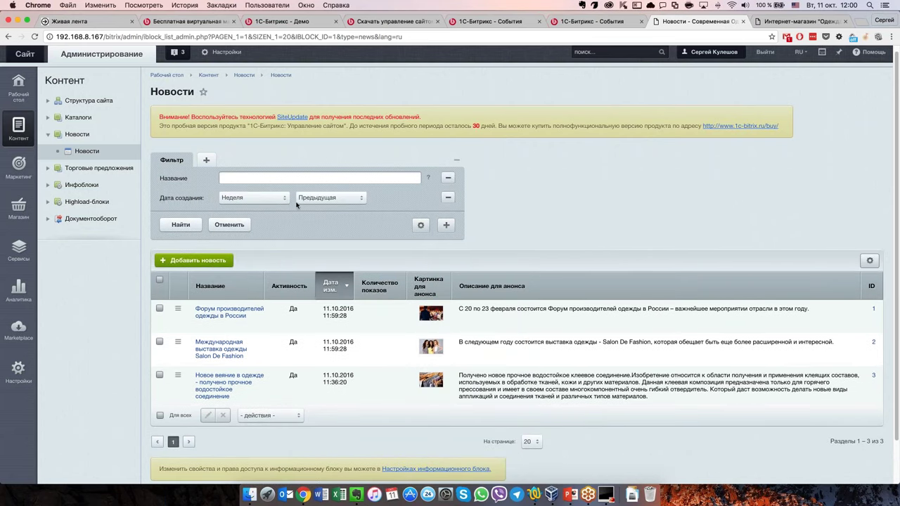
left_click(200, 227)
Save the news filter as "Последние нвости" and make it available to everyone
left_click(421, 226)
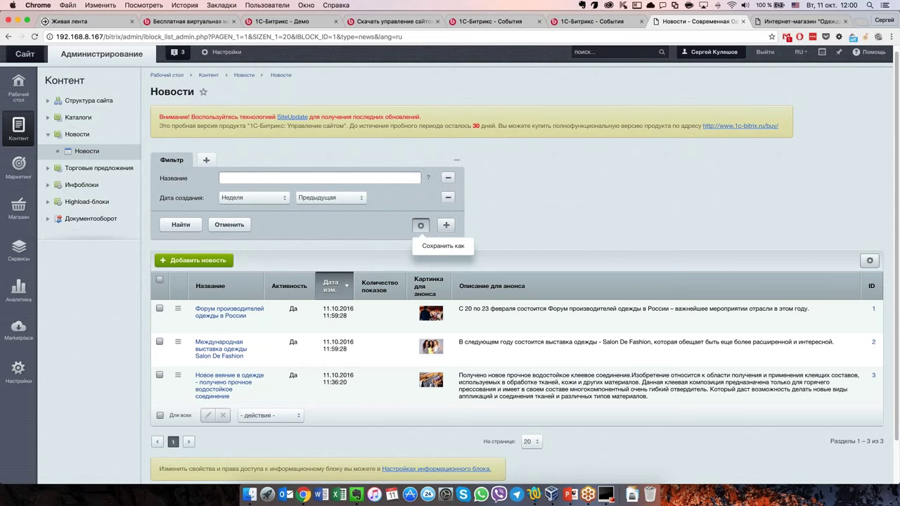
left_click(443, 245)
triple_click(432, 257)
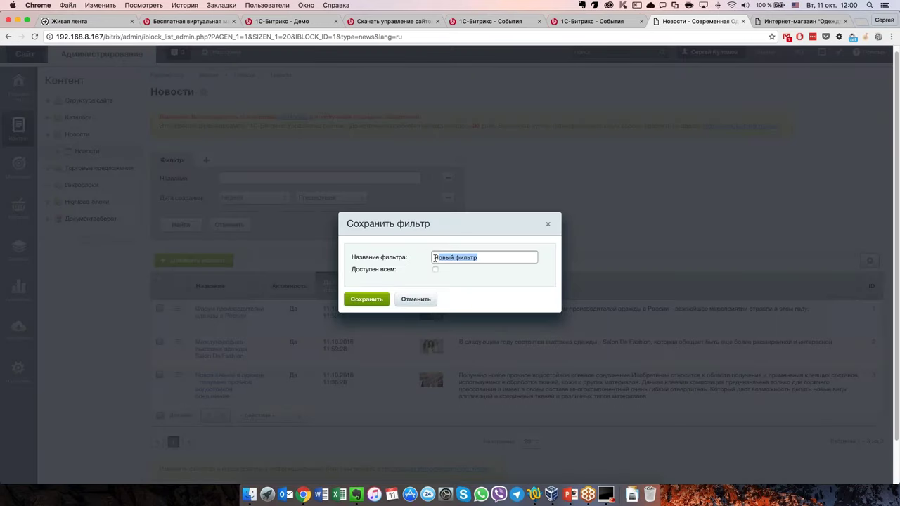
type("ПОслежние нвости")
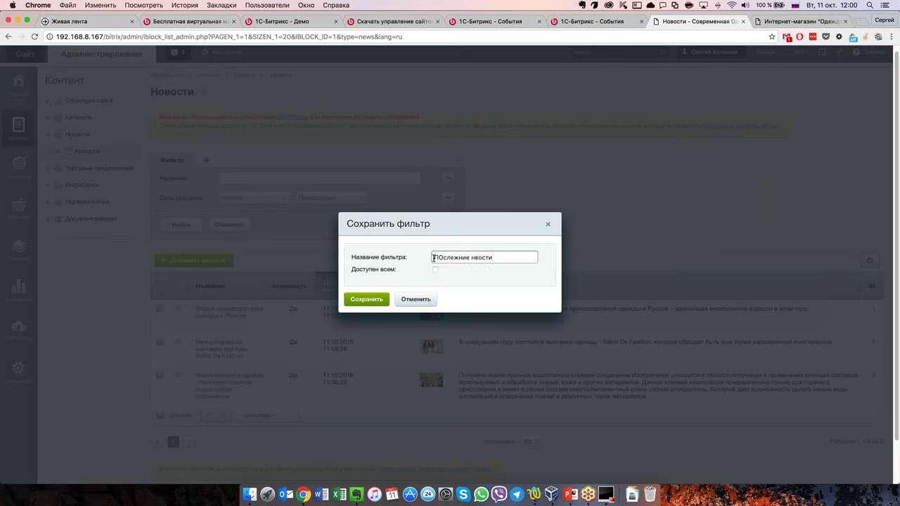
key("BackSpace")
type("о")
key("BackSpace")
type("д")
left_click(434, 272)
left_click(366, 299)
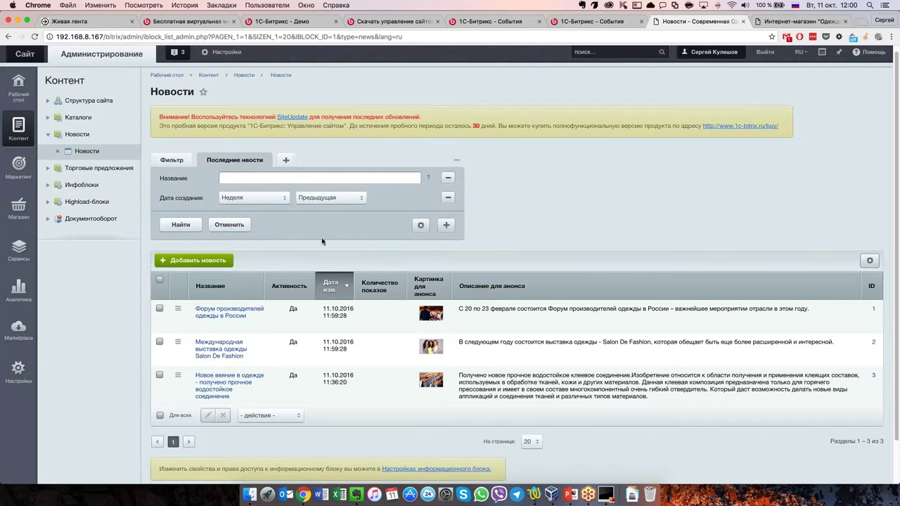
Apply the saved "Последние нвости" filter, return to the standard filter and reset it to list all news
left_click(234, 159)
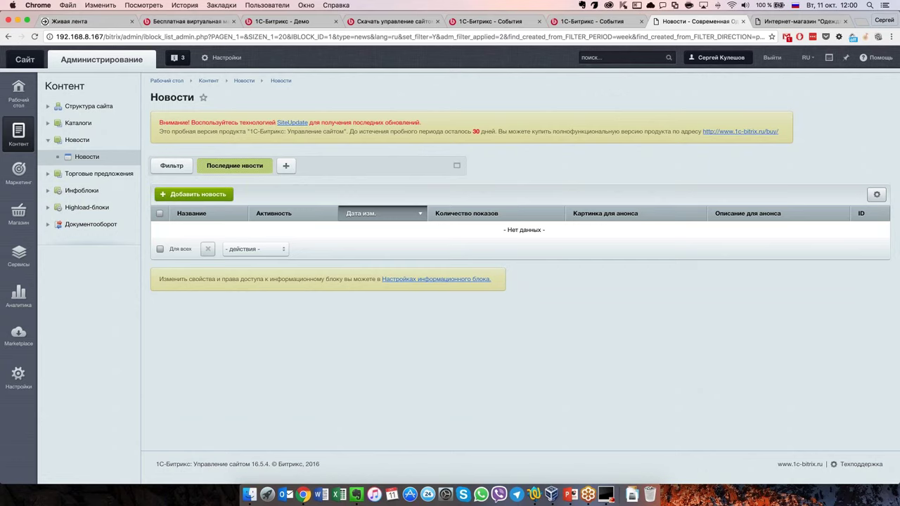
left_click(172, 165)
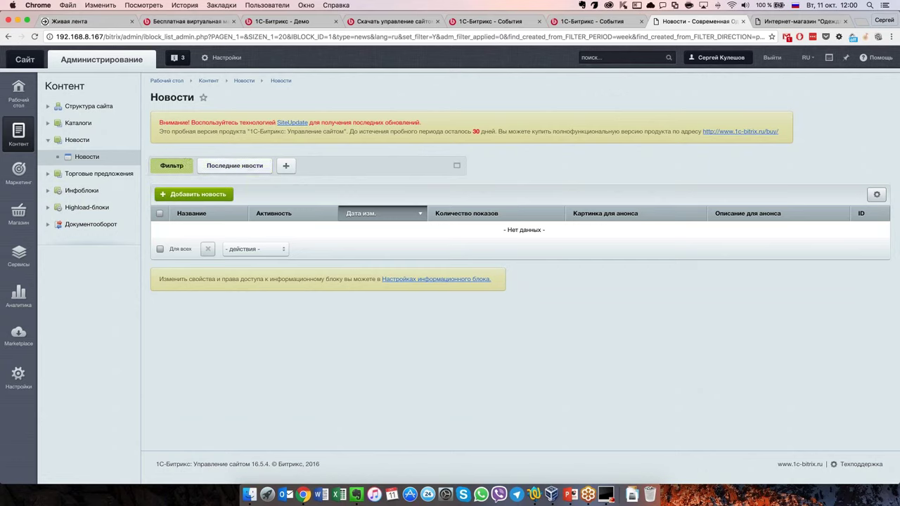
left_click(456, 165)
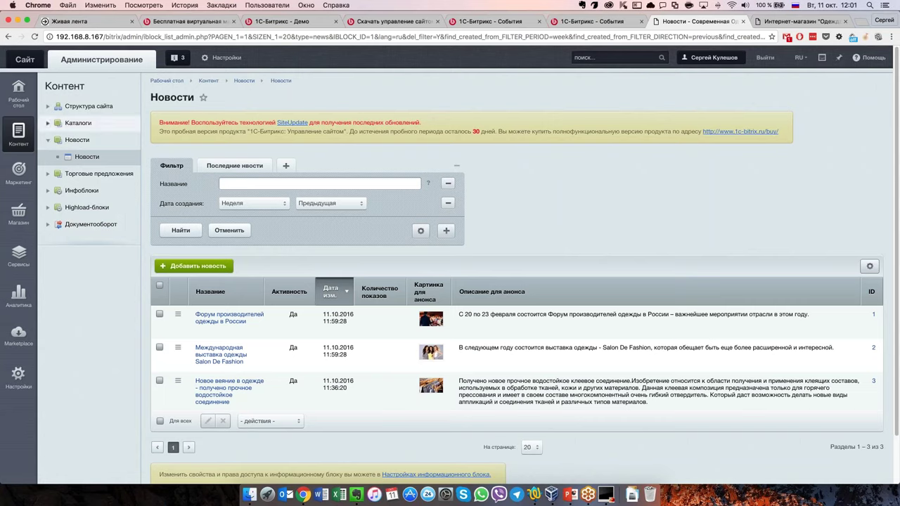
Open the product "Пантолеты Кости на Пляже" from the catalogue section Одежда, Обувь, Пантолеты for editing
left_click(78, 123)
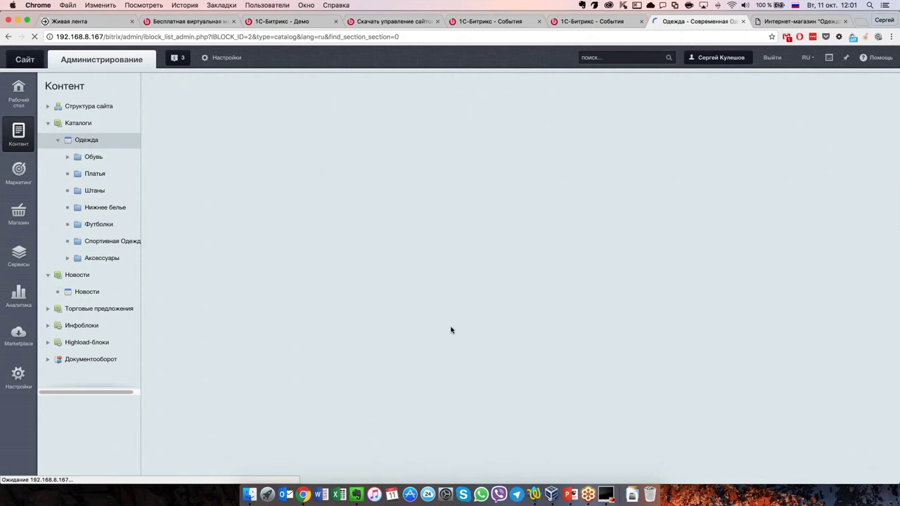
scroll(451, 330, "down", 2)
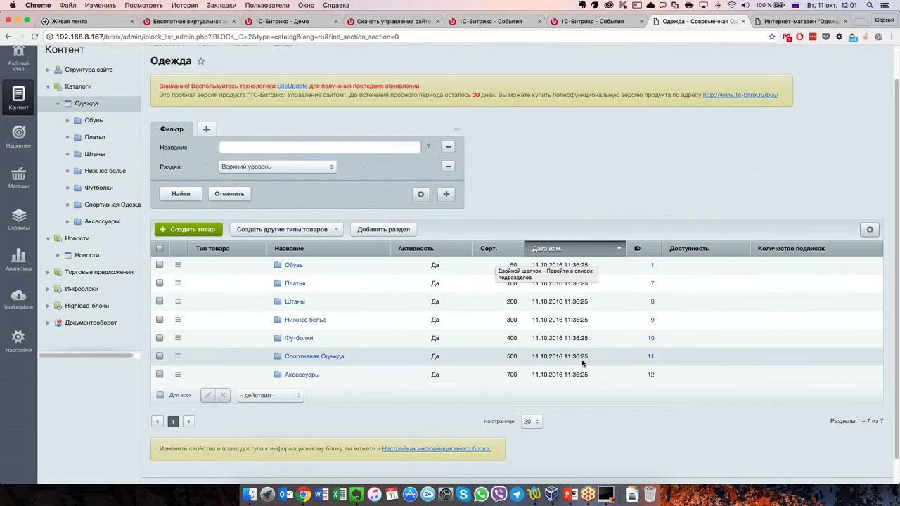
left_click(279, 266)
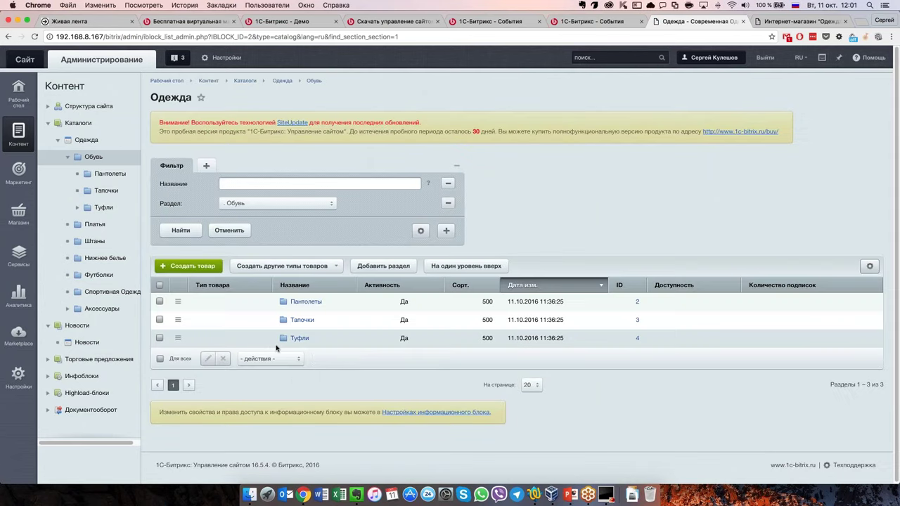
left_click(110, 173)
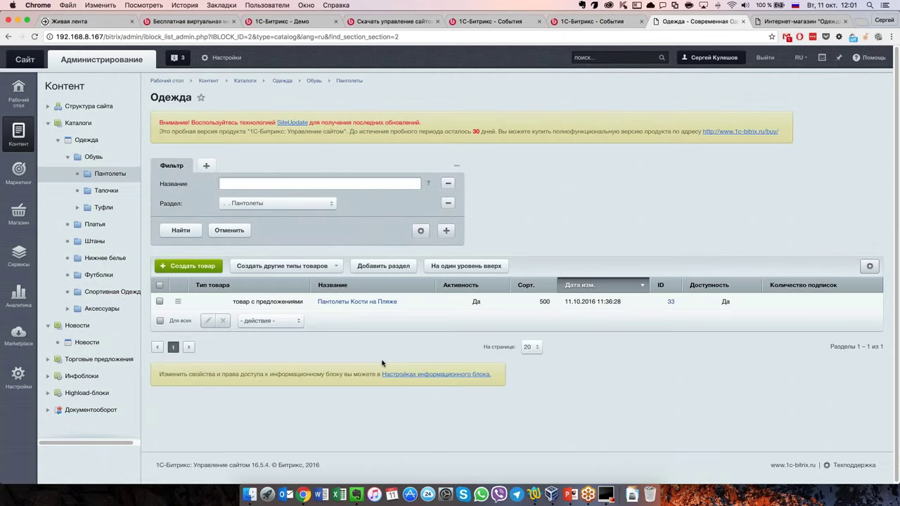
left_click(346, 302)
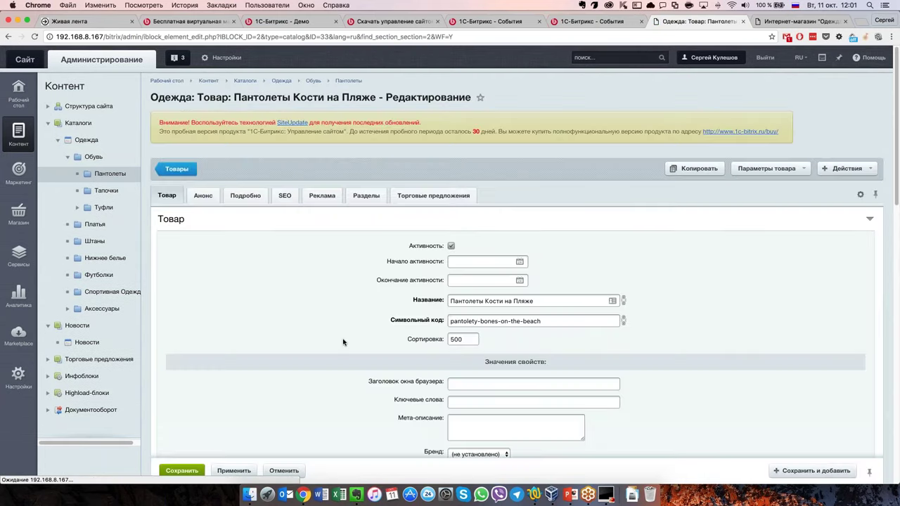
Look through the product's general fields, property values, gallery pictures and recommended items
scroll(343, 343, "down", 3)
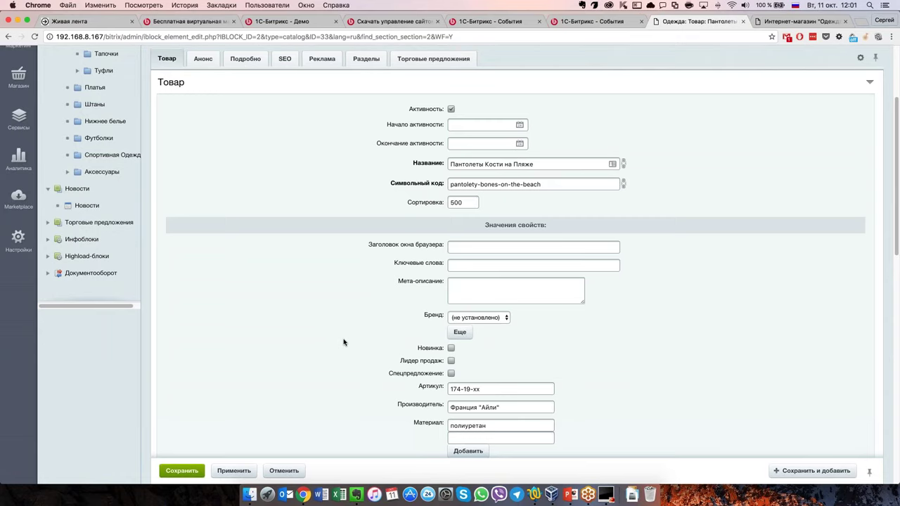
scroll(343, 342, "down", 5)
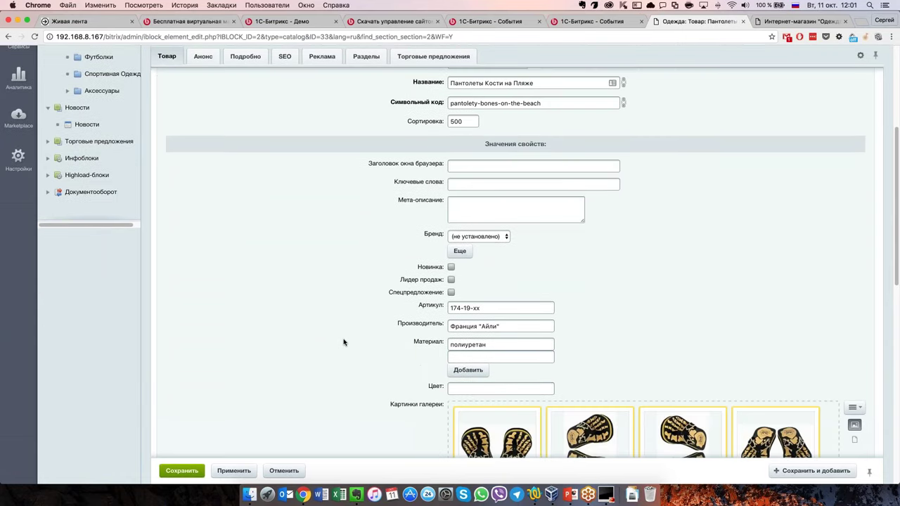
scroll(344, 342, "down", 3)
scroll(350, 339, "down", 4)
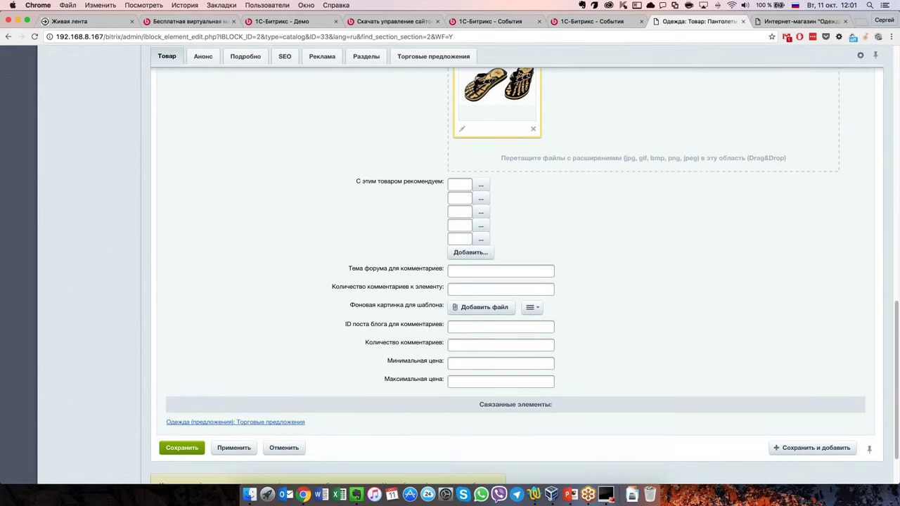
scroll(516, 274, "down", 1)
scroll(542, 338, "up", 15)
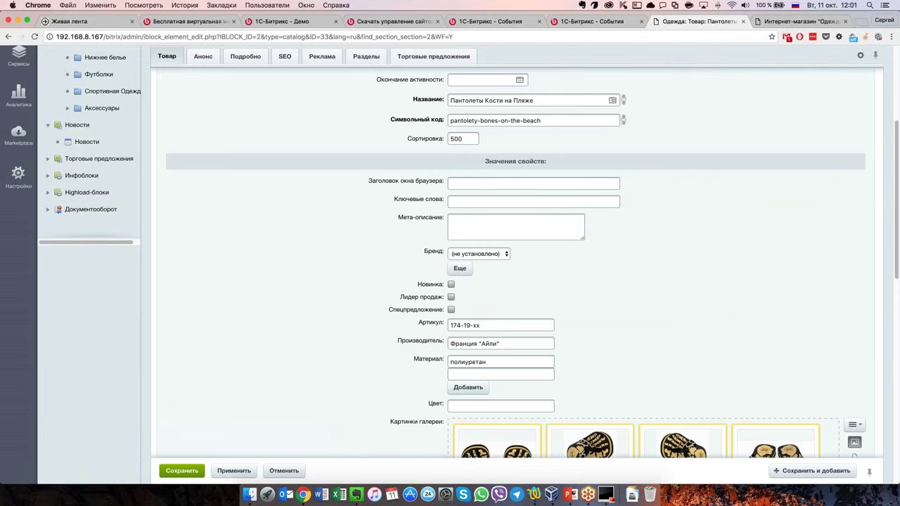
scroll(387, 301, "up", 3)
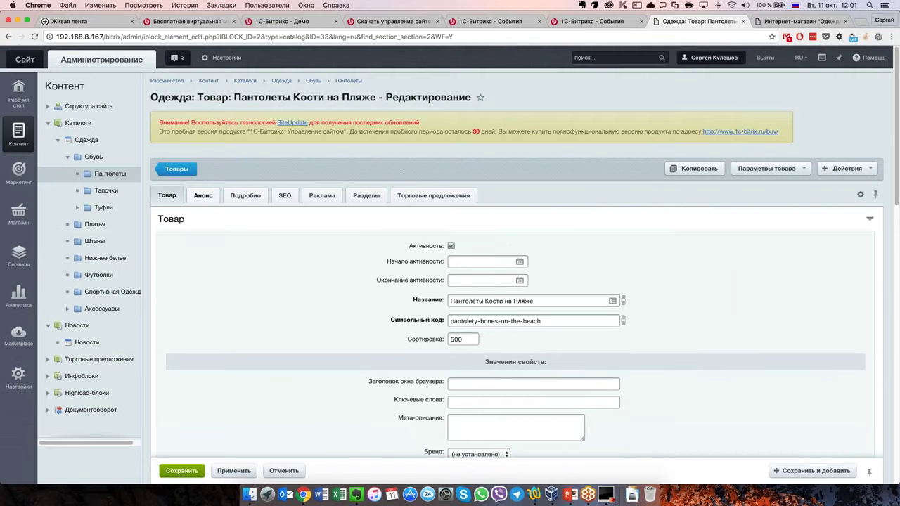
Review the product's announcement, detailed description in the visual editor, SEO templates and advertising settings
left_click(203, 195)
scroll(316, 295, "down", 5)
scroll(316, 295, "up", 3)
left_click(245, 151)
scroll(533, 253, "down", 3)
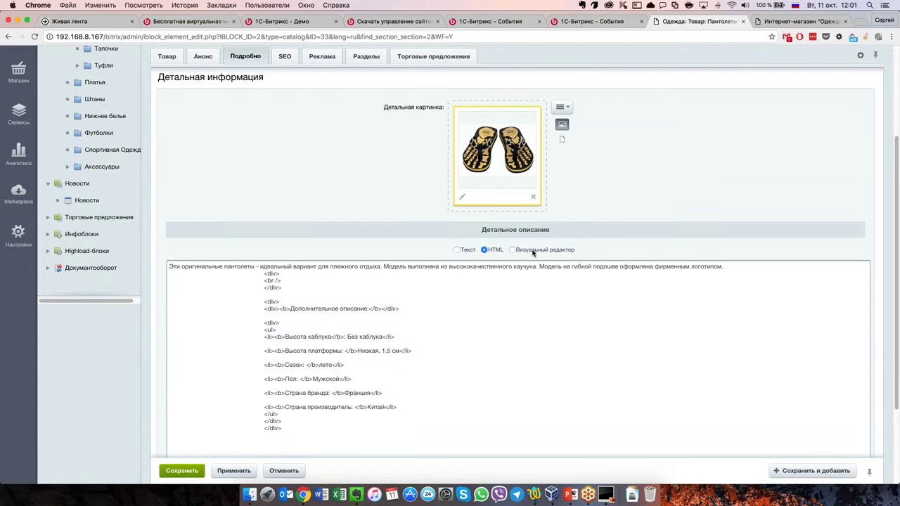
left_click(532, 251)
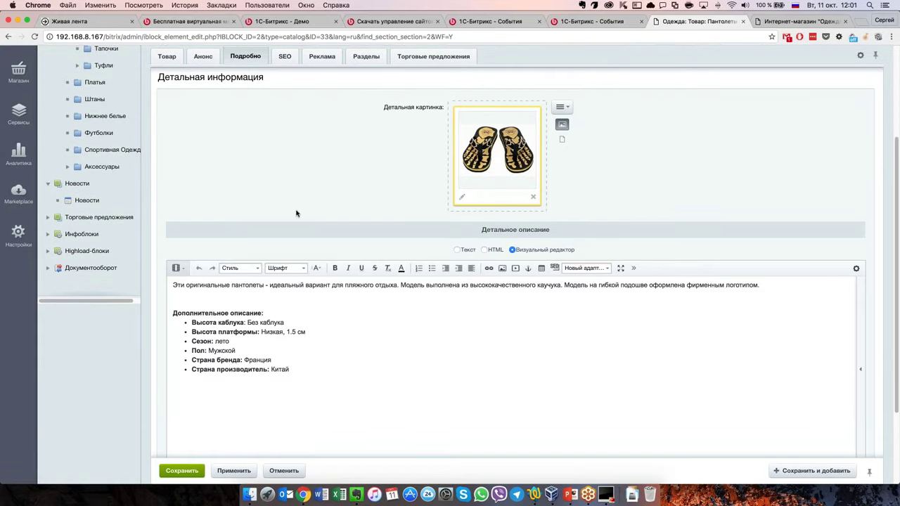
scroll(296, 213, "down", 2)
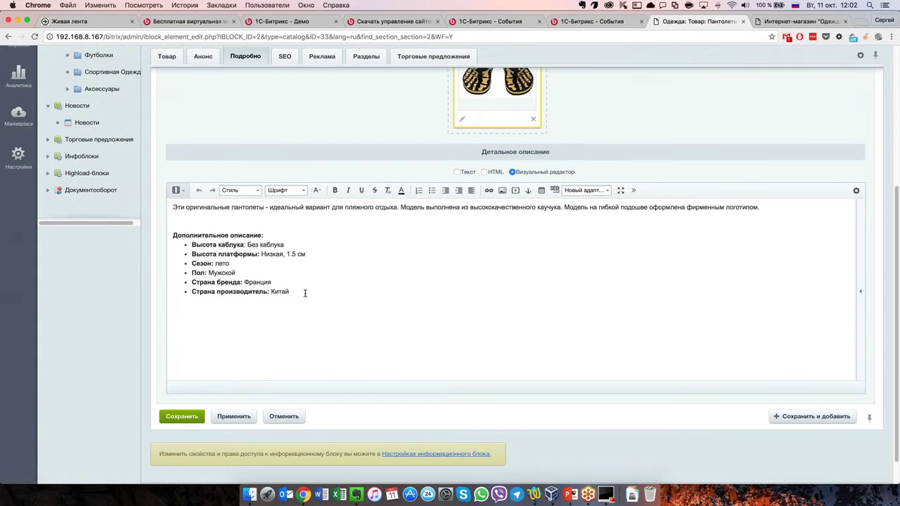
scroll(295, 239, "up", 6)
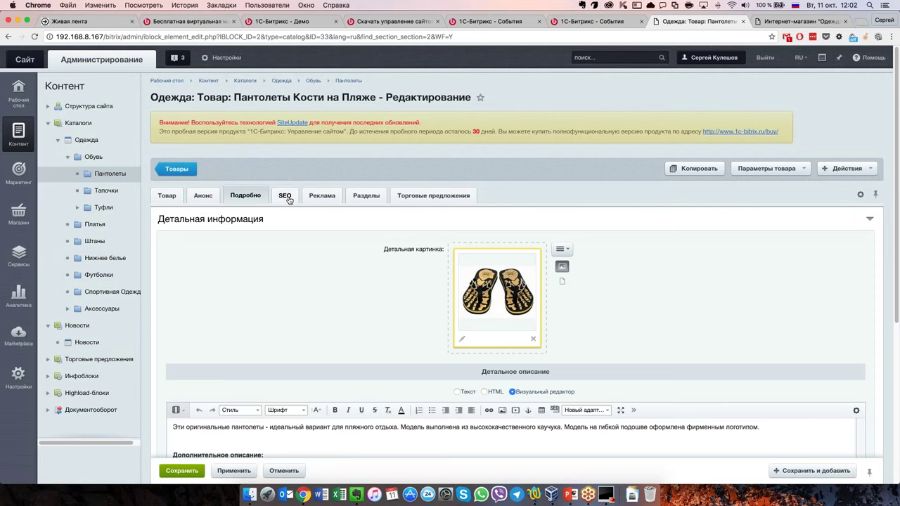
left_click(284, 197)
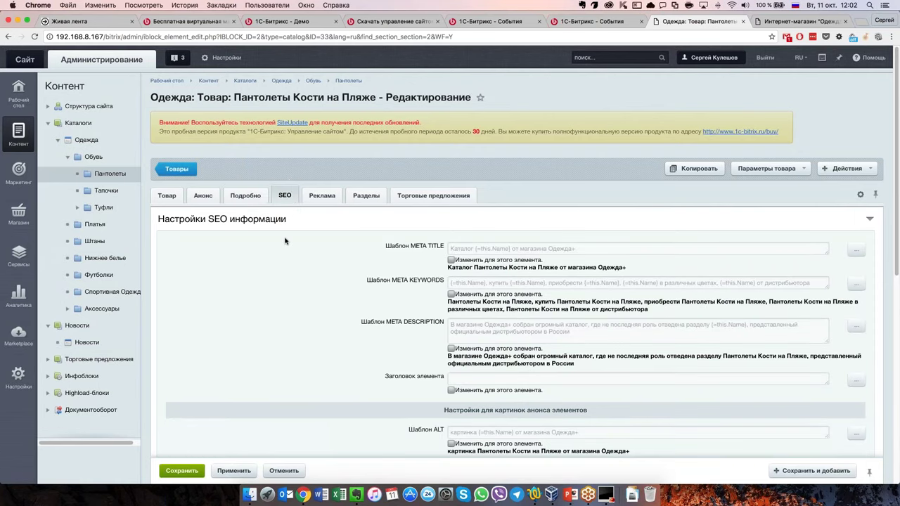
left_click(322, 195)
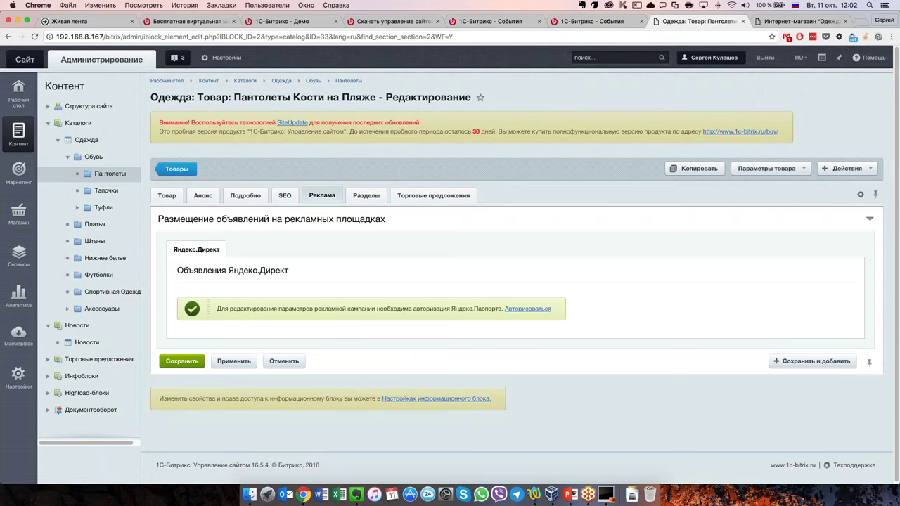
Select the sections Тапочки and Туфли in addition to Пантолеты for the product
left_click(369, 202)
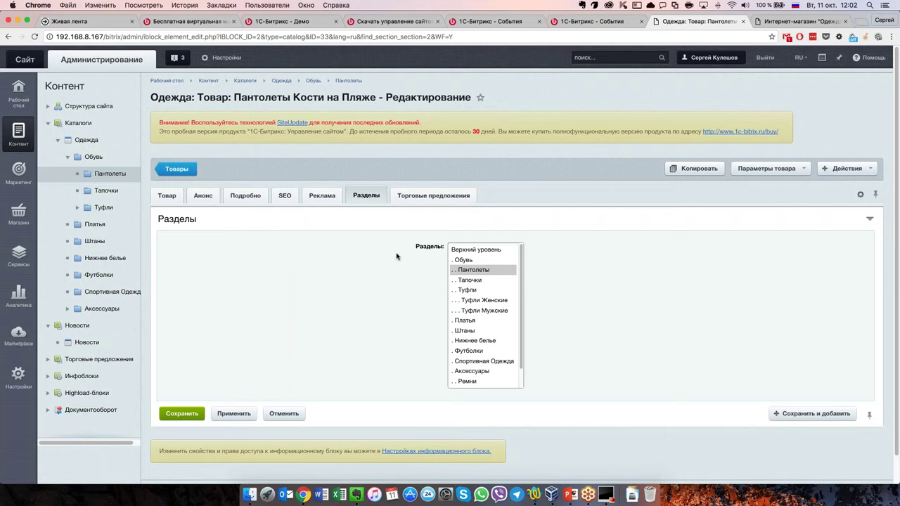
left_click(483, 280, "shift")
left_click(482, 289, "shift")
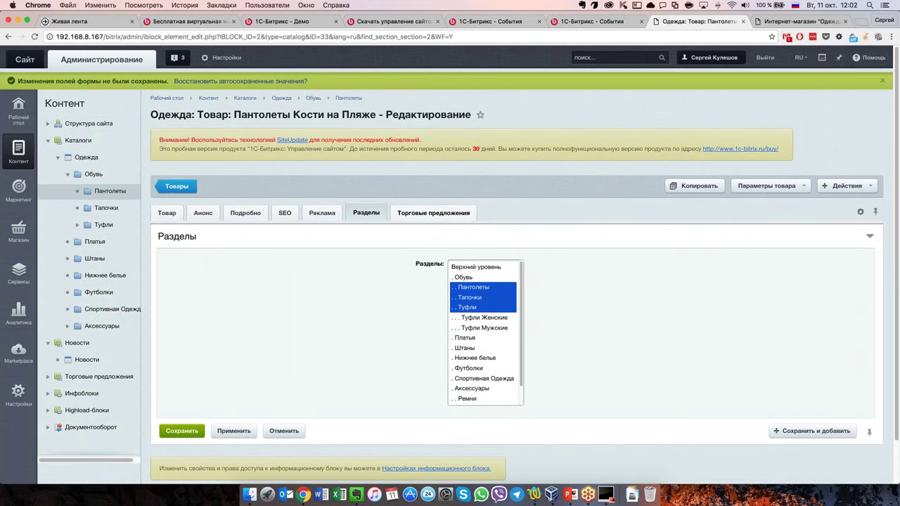
Add the columns "Размеры обуви" and "Цвет" to the product's list of trade offers and save the list settings
left_click(433, 212)
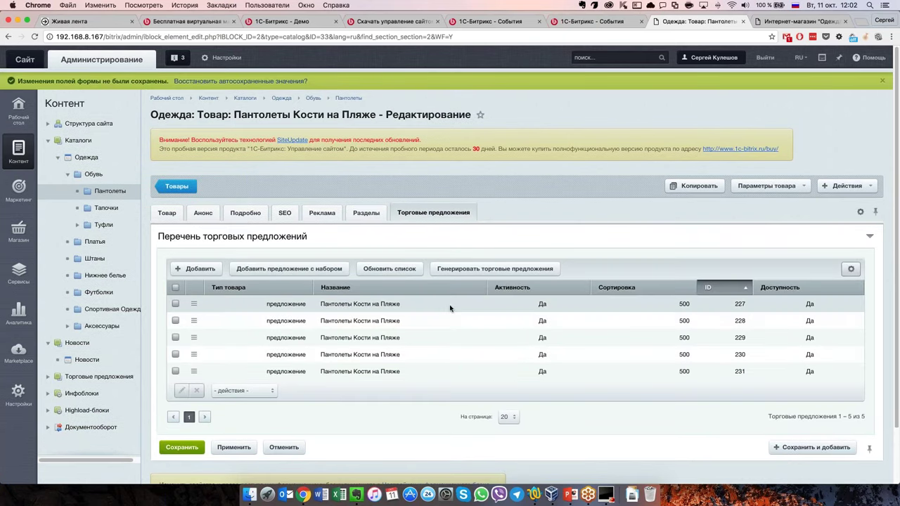
scroll(449, 308, "down", 1)
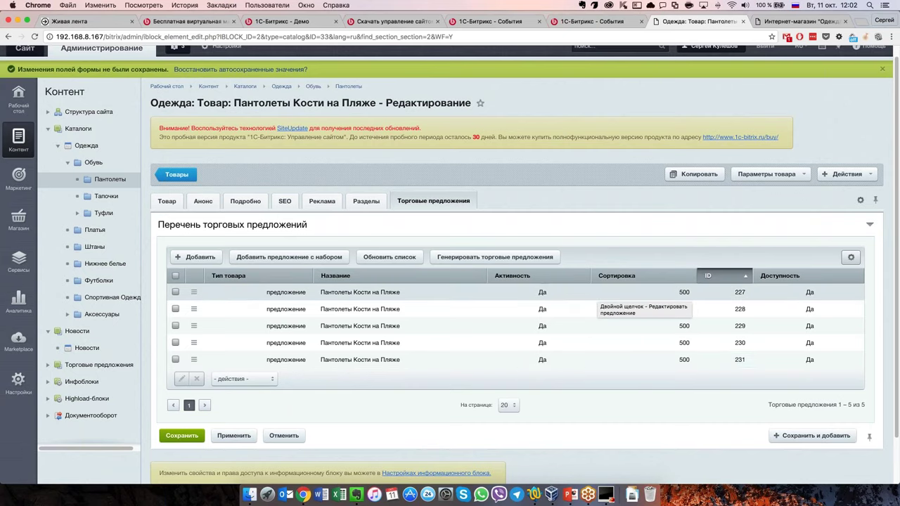
left_click(851, 257)
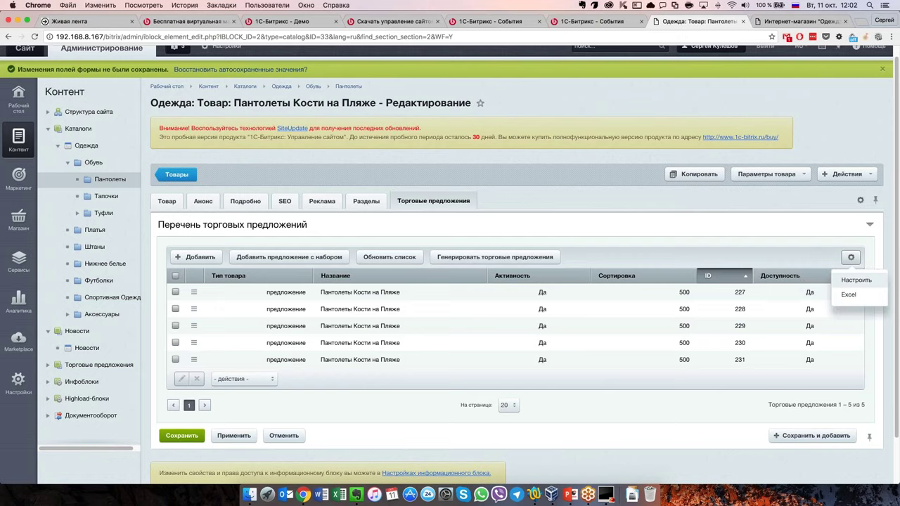
left_click(855, 280)
scroll(360, 246, "down", 5)
scroll(360, 246, "down", 10)
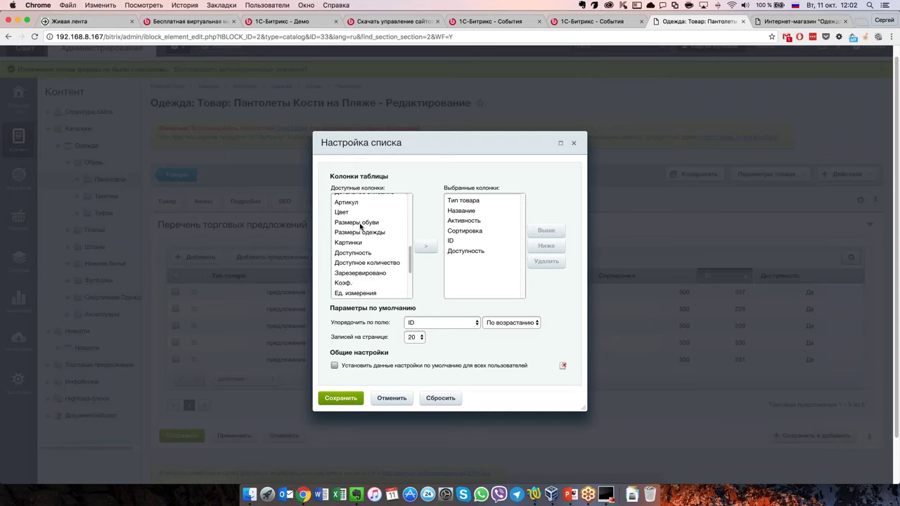
left_click(361, 223)
double_click(363, 222)
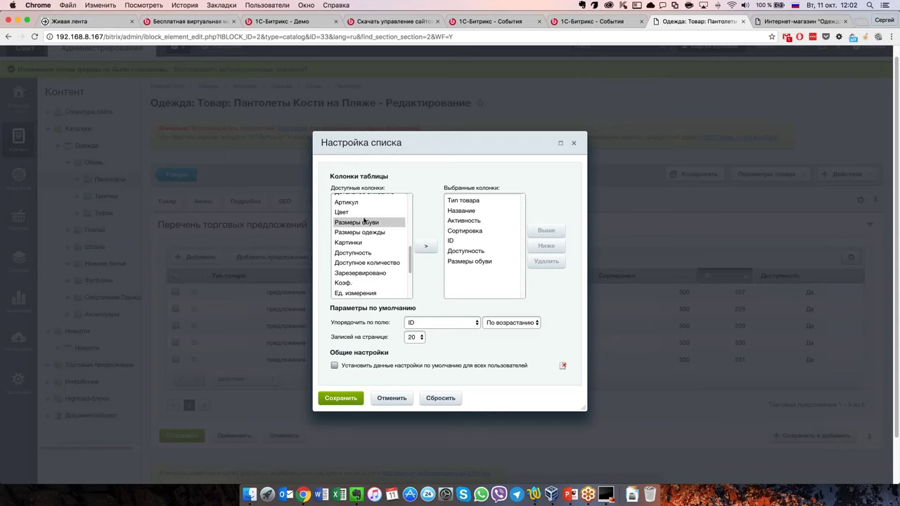
left_click(342, 212)
double_click(342, 212)
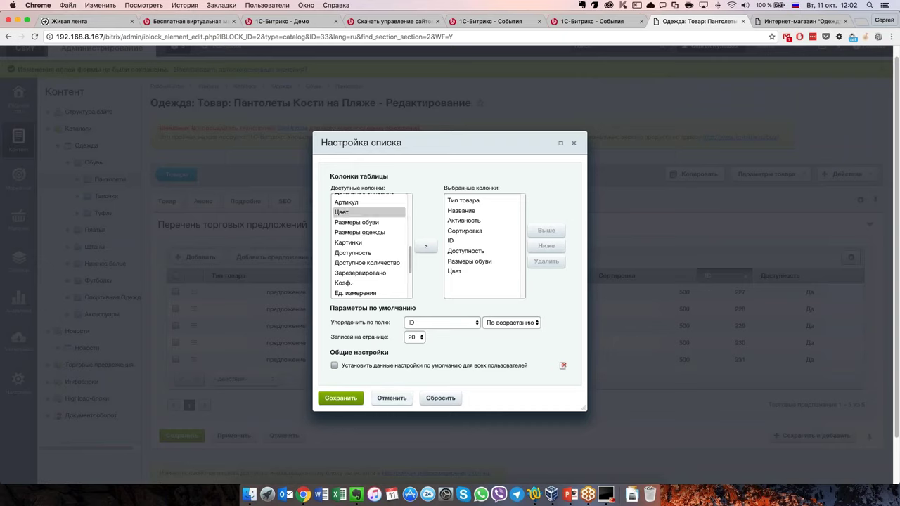
left_click(340, 398)
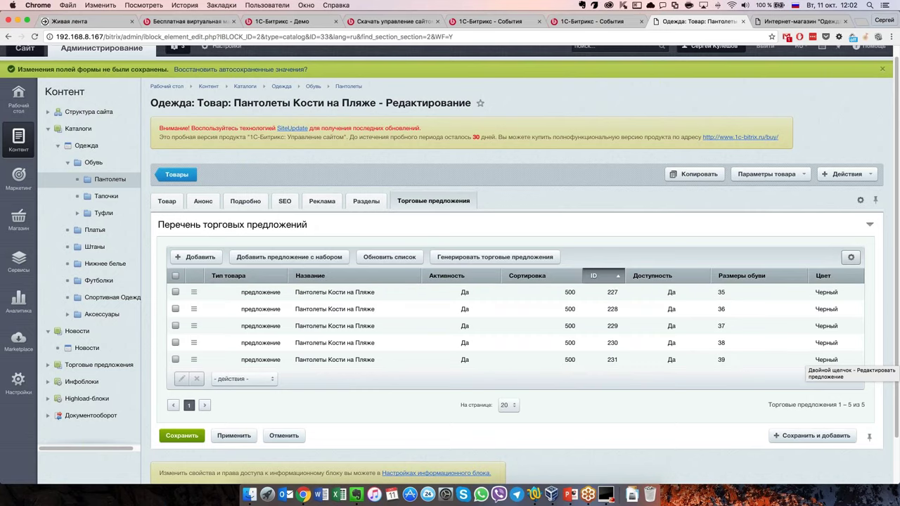
Remove the ID and "Сортировка" columns from the trade offers list, add "Розничная цена" and save the list settings
left_click(850, 257)
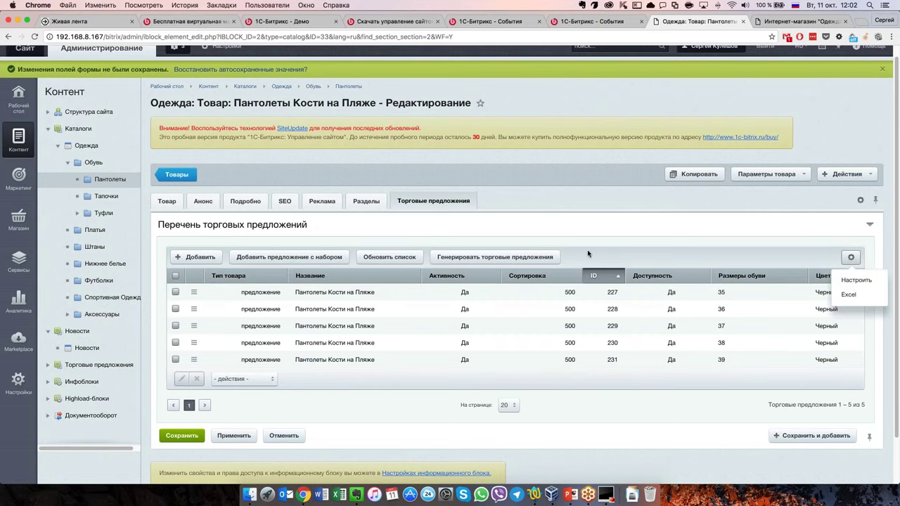
left_click(856, 280)
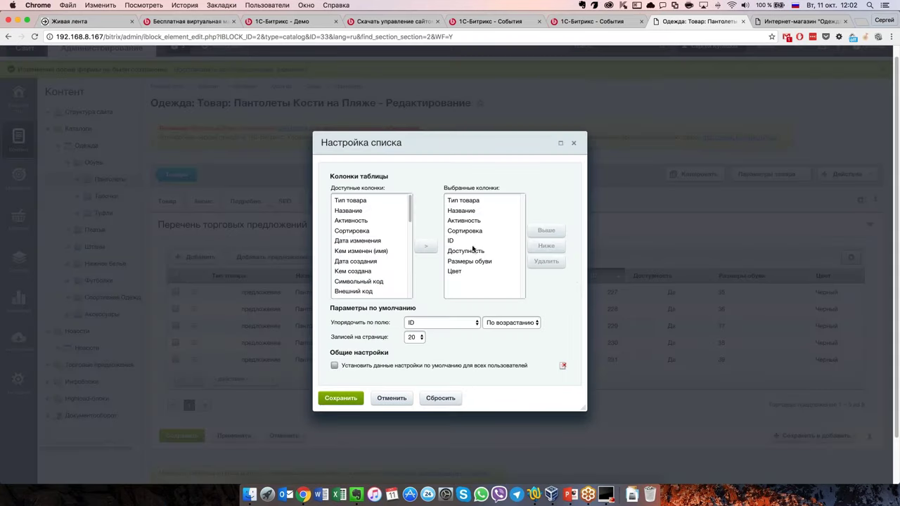
double_click(471, 242)
double_click(494, 234)
left_click(490, 234)
scroll(381, 261, "down", 10)
scroll(382, 263, "down", 3)
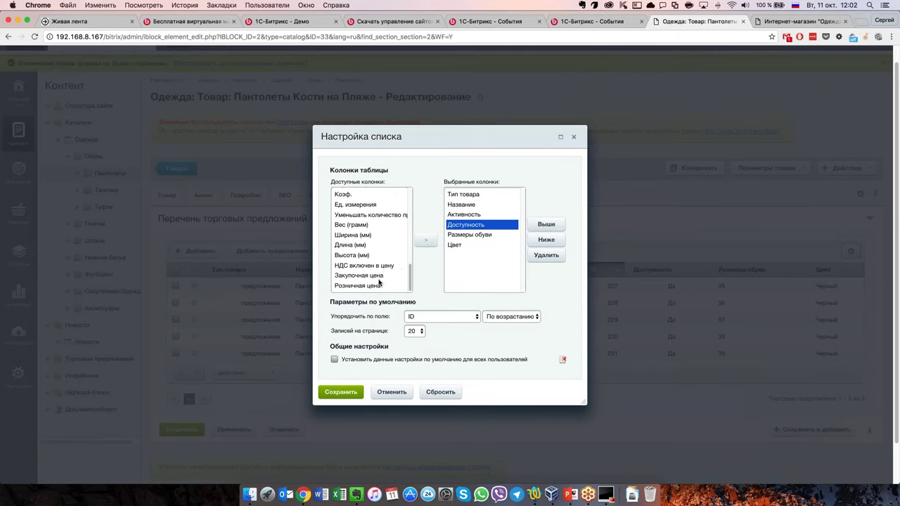
double_click(379, 285)
left_click(340, 391)
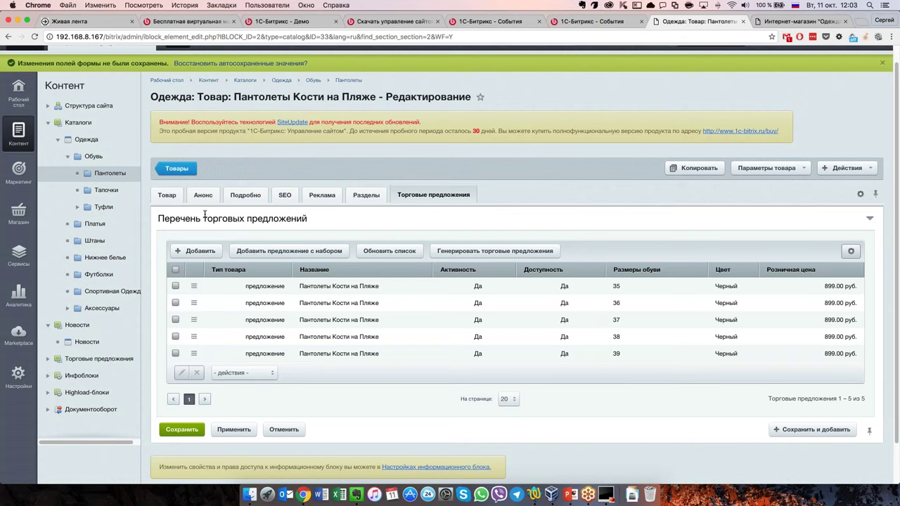
Open the "Мастер магазина" page in the store settings and look through its setup tasks
left_click(166, 196)
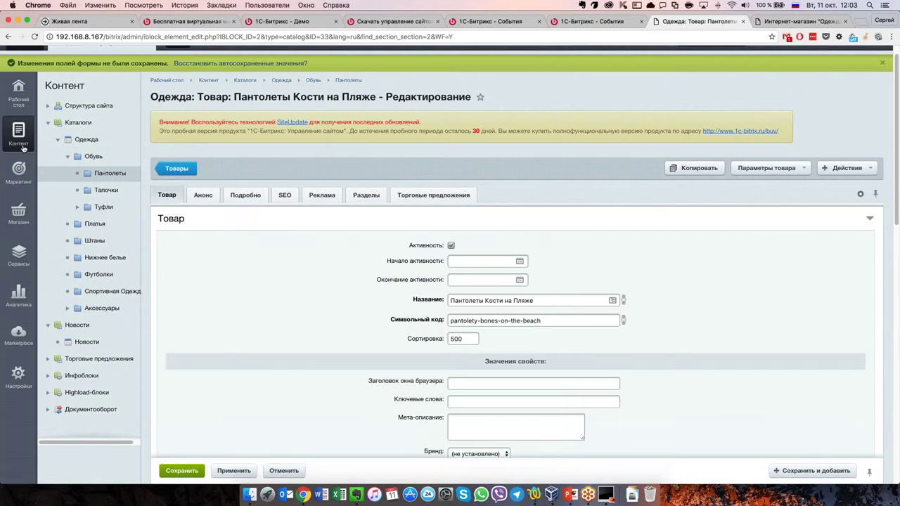
left_click(17, 214)
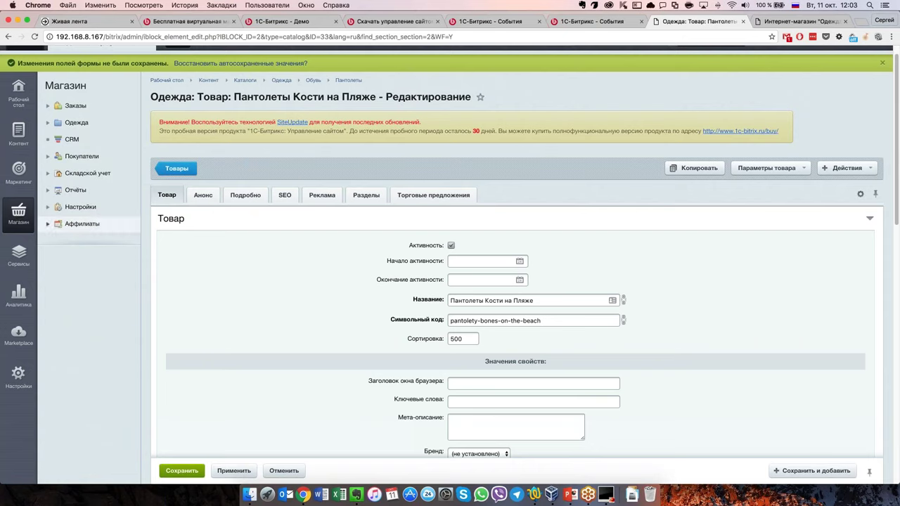
left_click(80, 206)
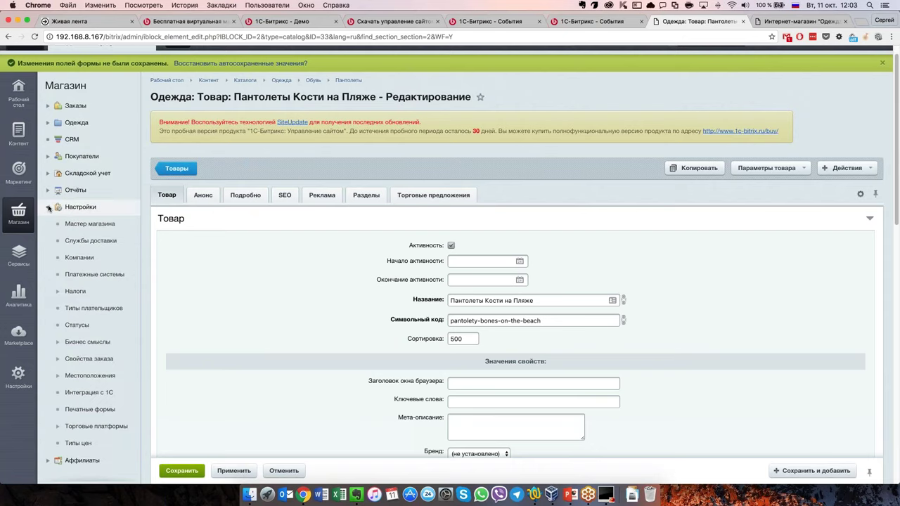
left_click(92, 226)
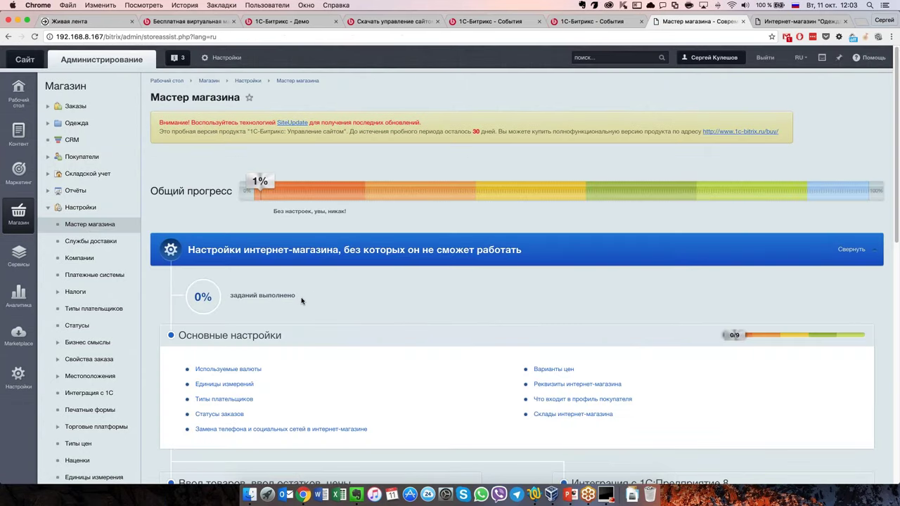
scroll(400, 291, "down", 5)
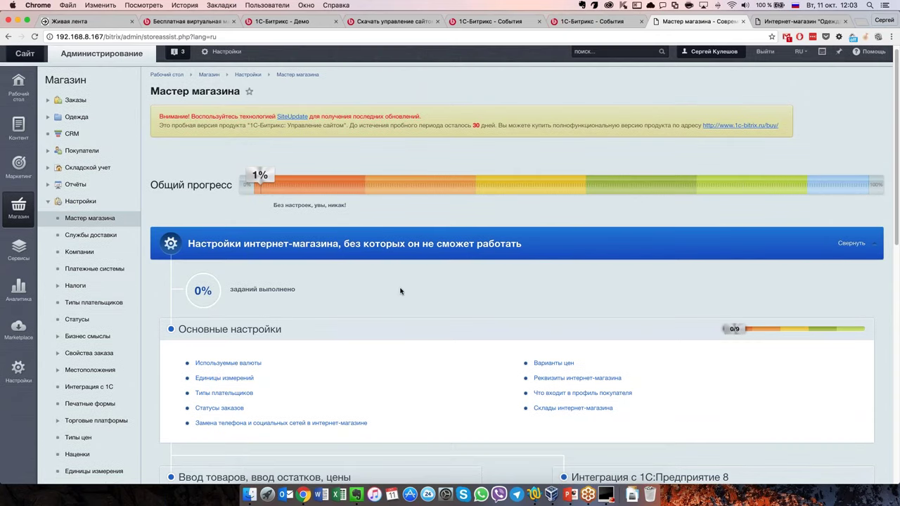
scroll(401, 291, "down", 10)
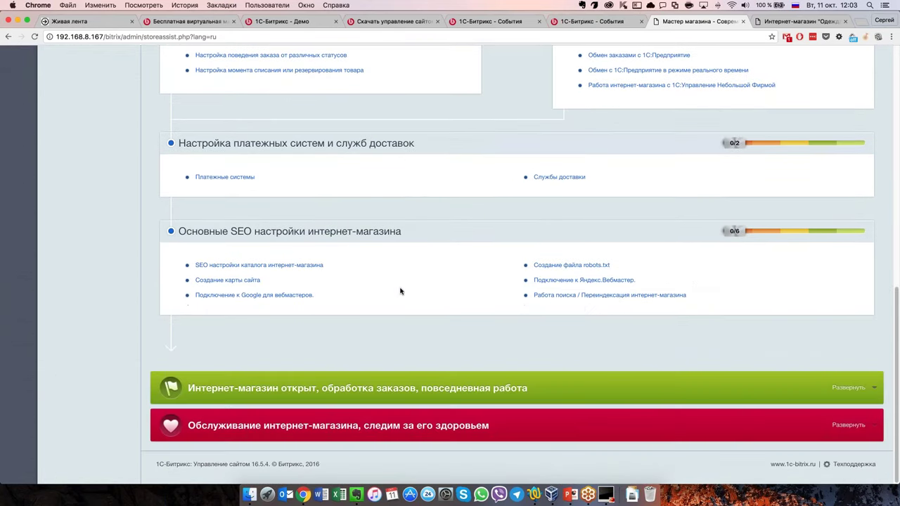
Open the "Используемые валюты" task from the "Основные настройки" block of the store wizard
scroll(401, 291, "up", 15)
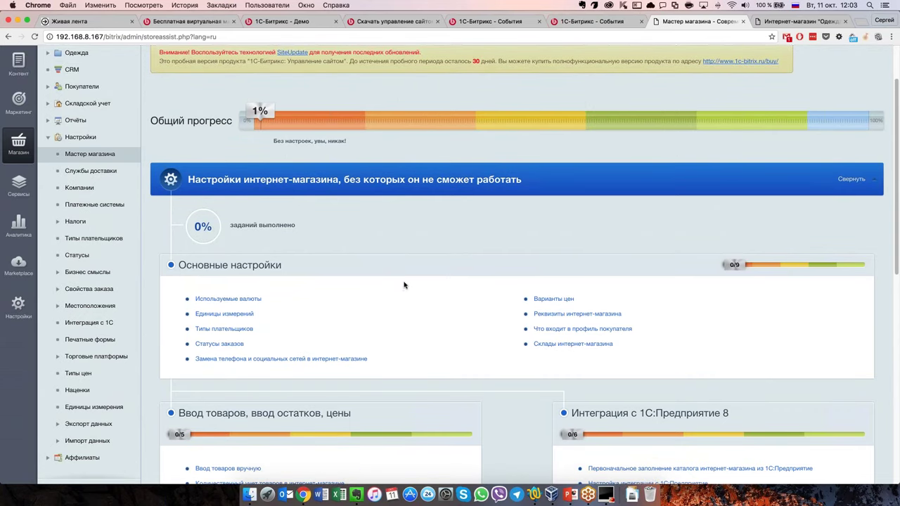
scroll(401, 260, "down", 2)
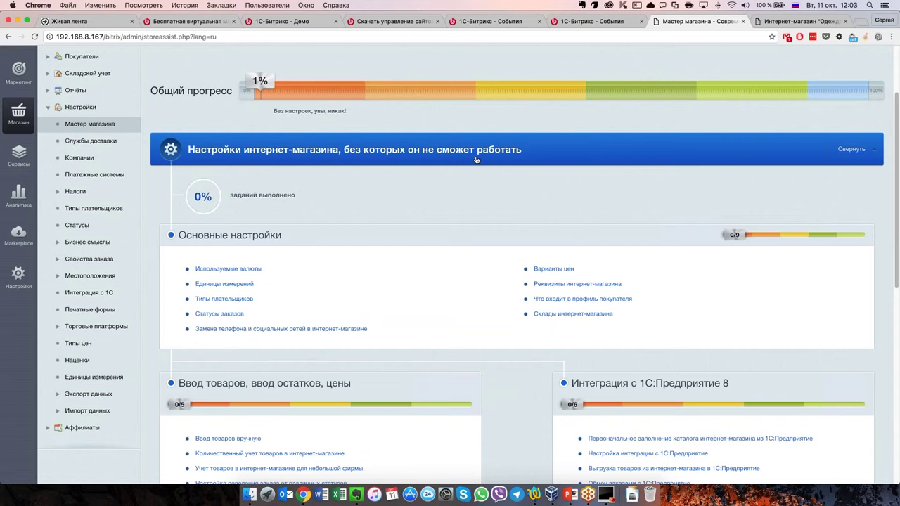
scroll(421, 211, "down", 2)
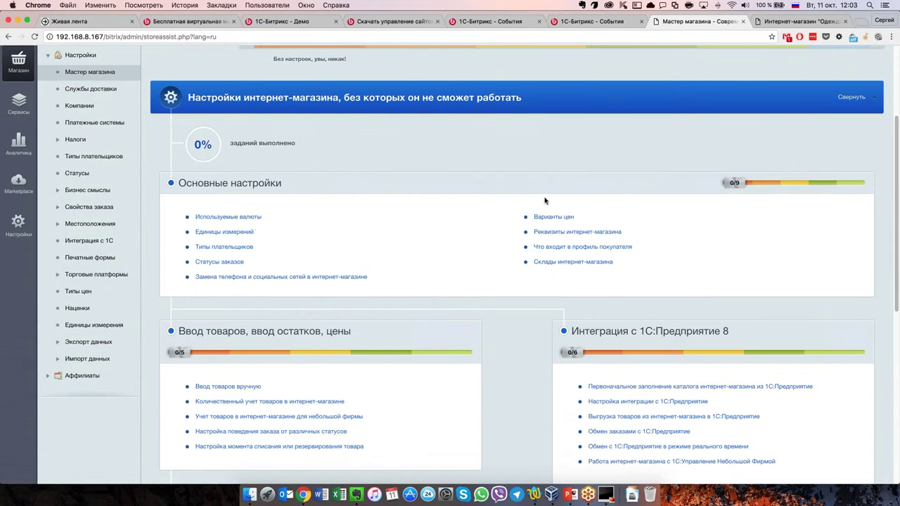
scroll(386, 217, "down", 1)
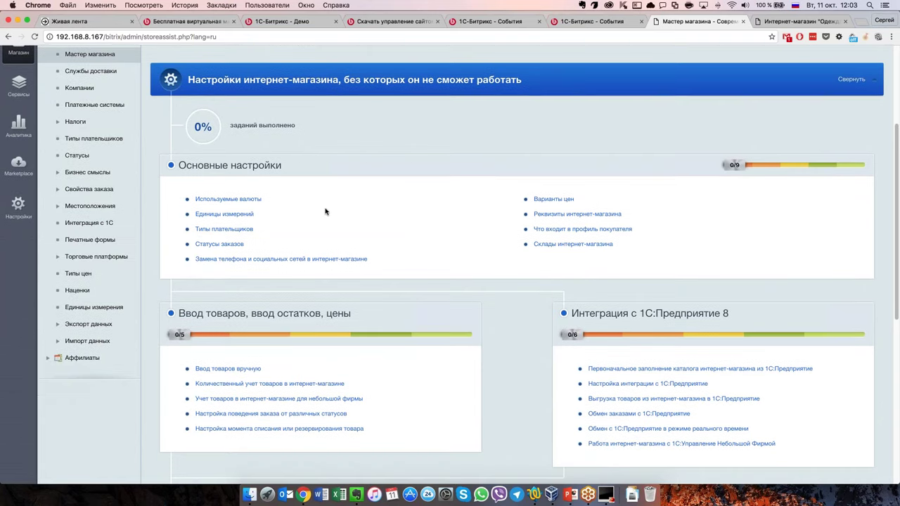
left_click(228, 199)
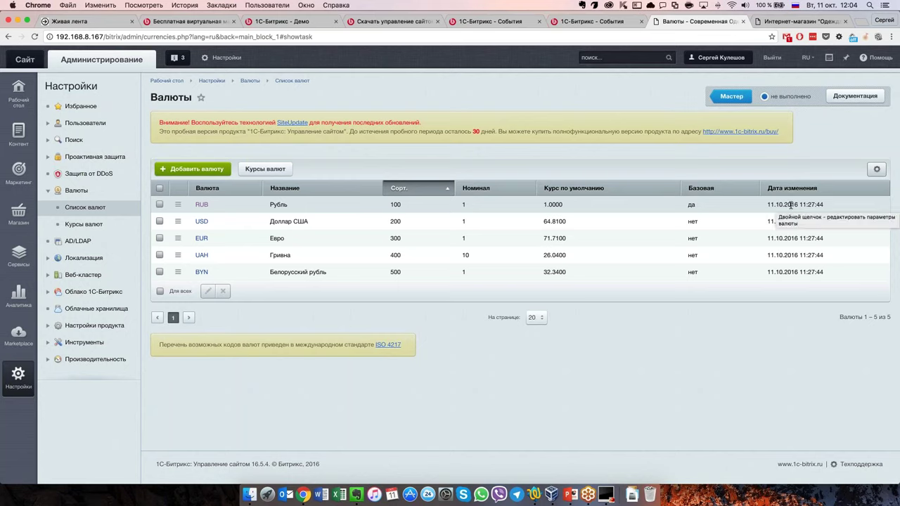
Open the documentation for the currencies task and look through its description, training video and lesson list
mouse_move(780, 118)
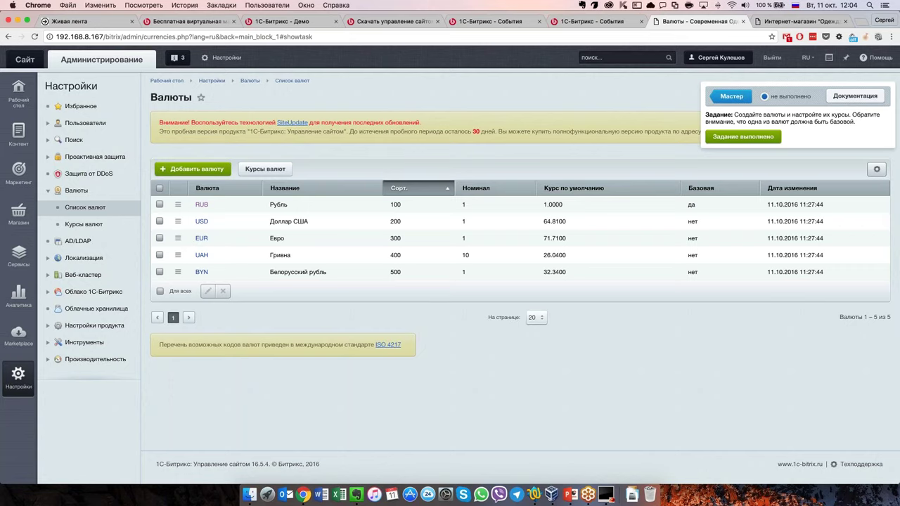
left_click(855, 96)
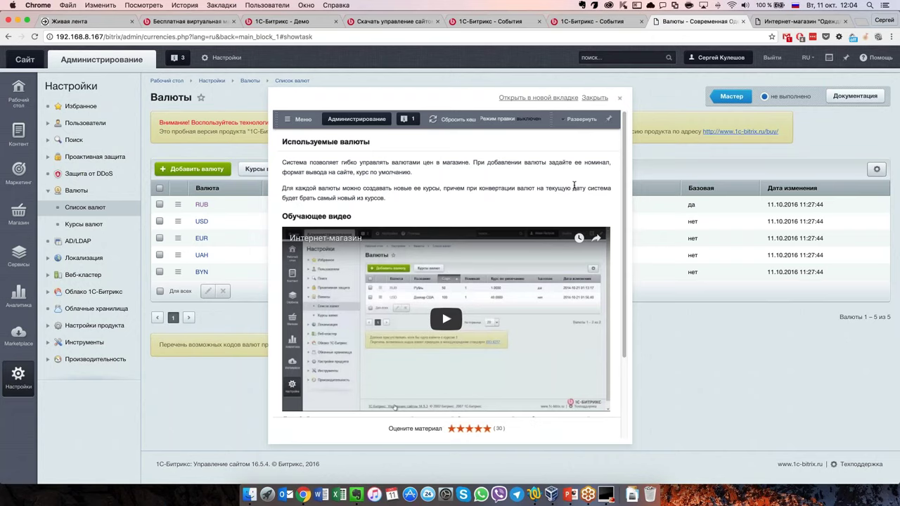
scroll(437, 305, "down", 1)
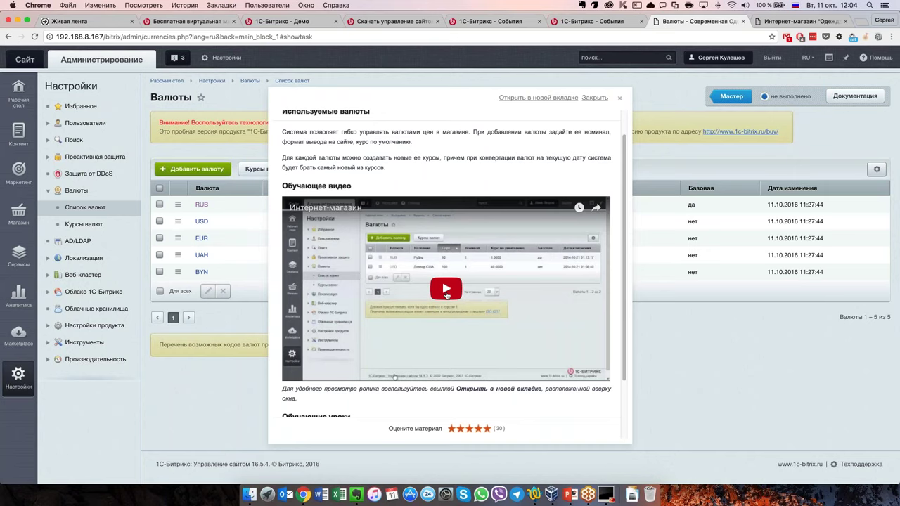
scroll(446, 294, "down", 3)
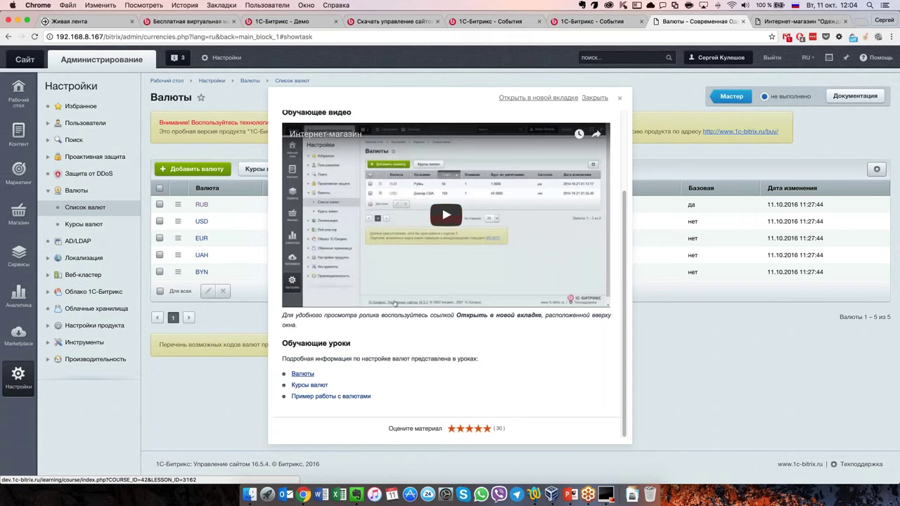
Open the lesson "Валюты" from the documentation and read through its instructions on managing and adding currencies
left_click(303, 375)
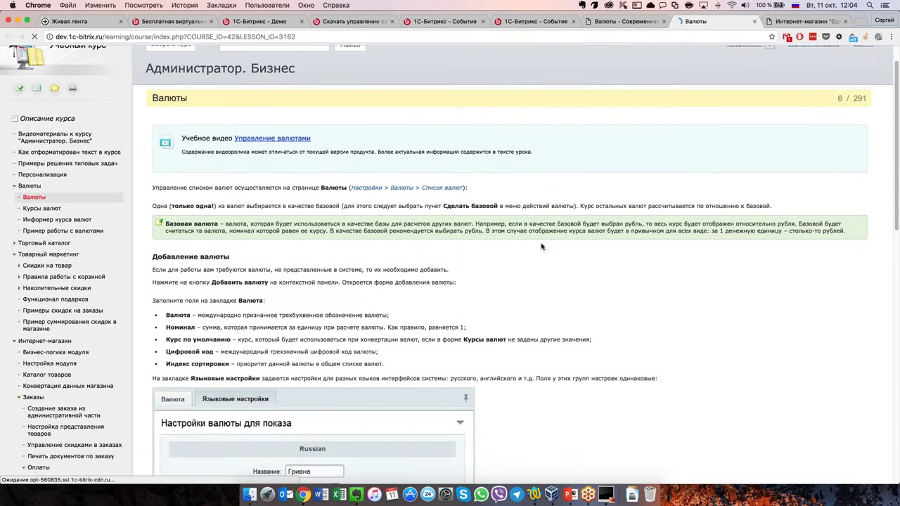
scroll(541, 246, "down", 2)
scroll(541, 245, "down", 6)
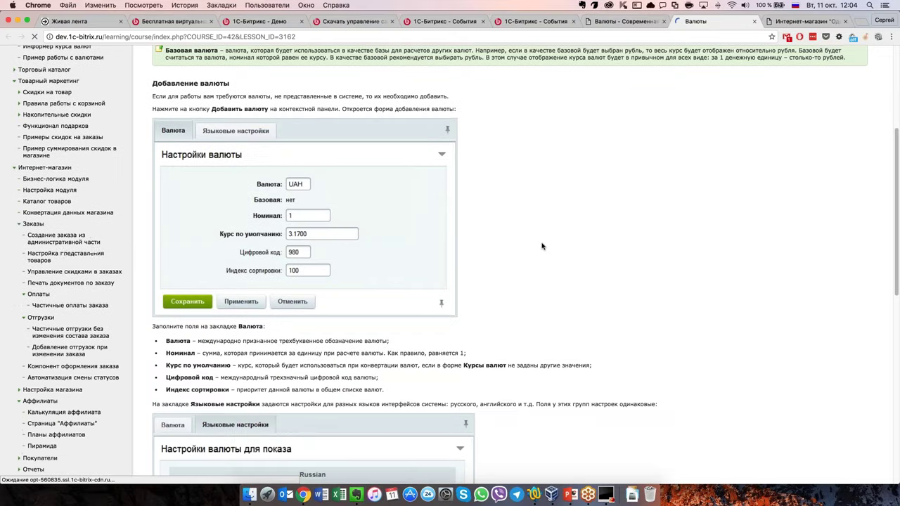
scroll(541, 246, "down", 10)
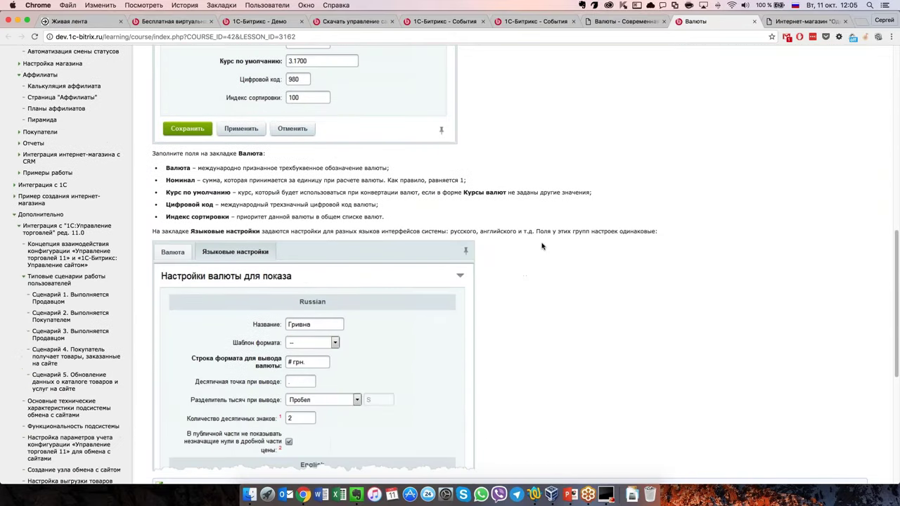
scroll(541, 245, "up", 20)
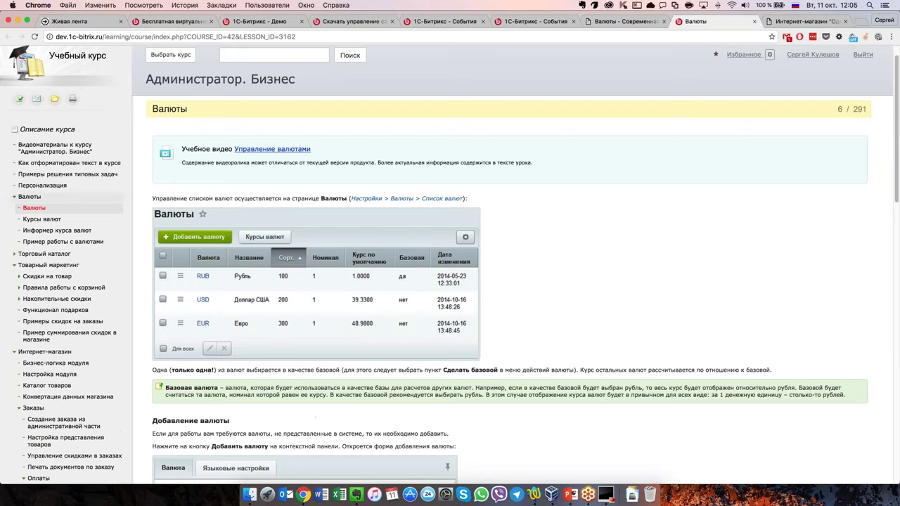
View the course lesson "Пример работы с валютами", then return to the currency list and close the documentation
left_click(49, 244)
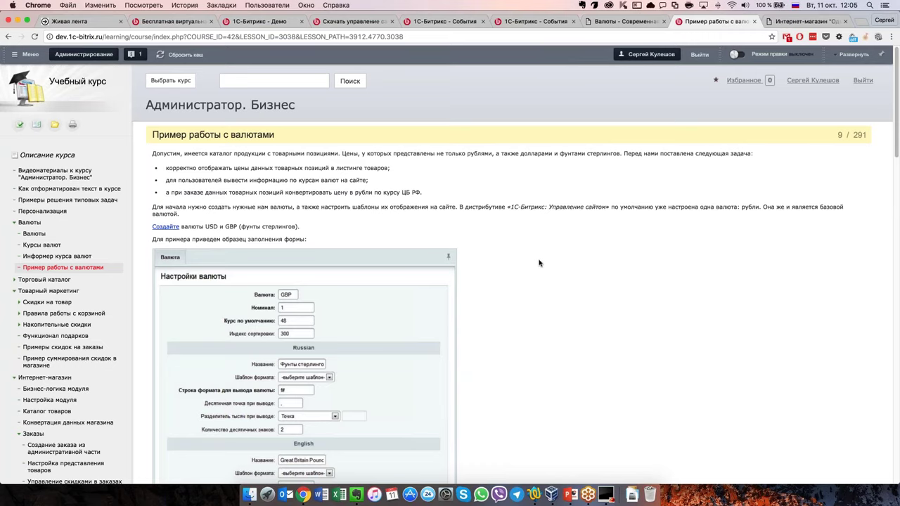
scroll(539, 263, "down", 1)
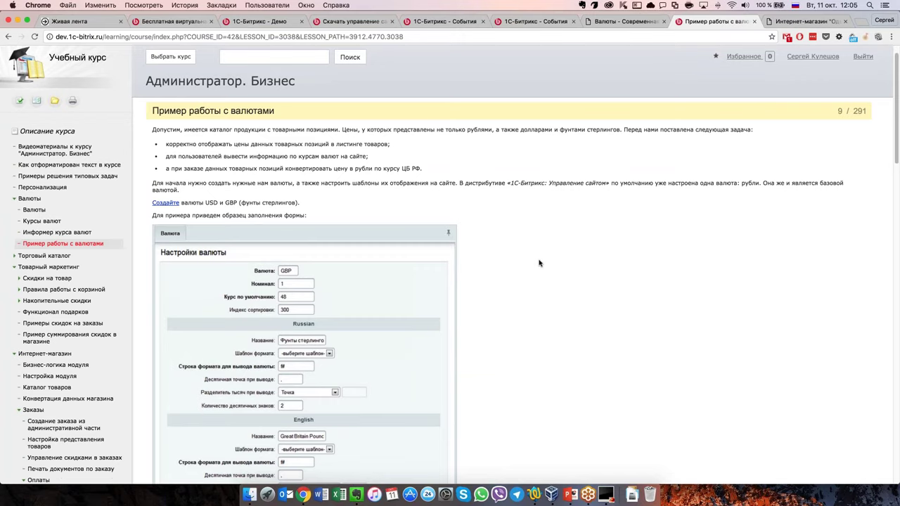
left_click(625, 26)
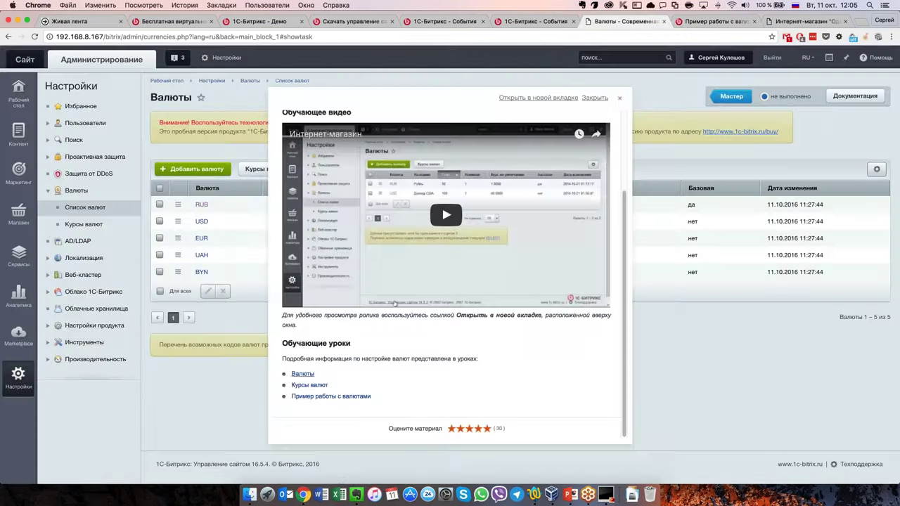
left_click(621, 101)
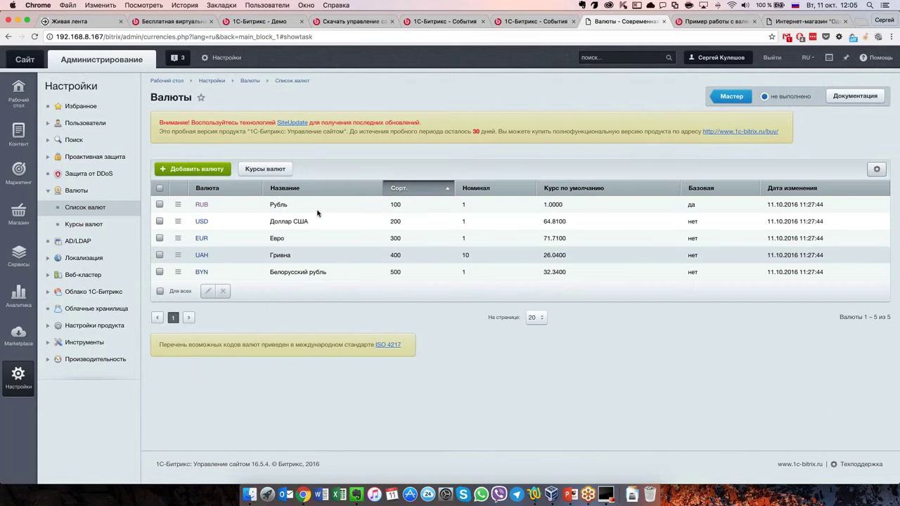
Set the Russian format template of the RUB currency to "3 456,70 руб." in its language settings and save the currency
left_click(201, 204)
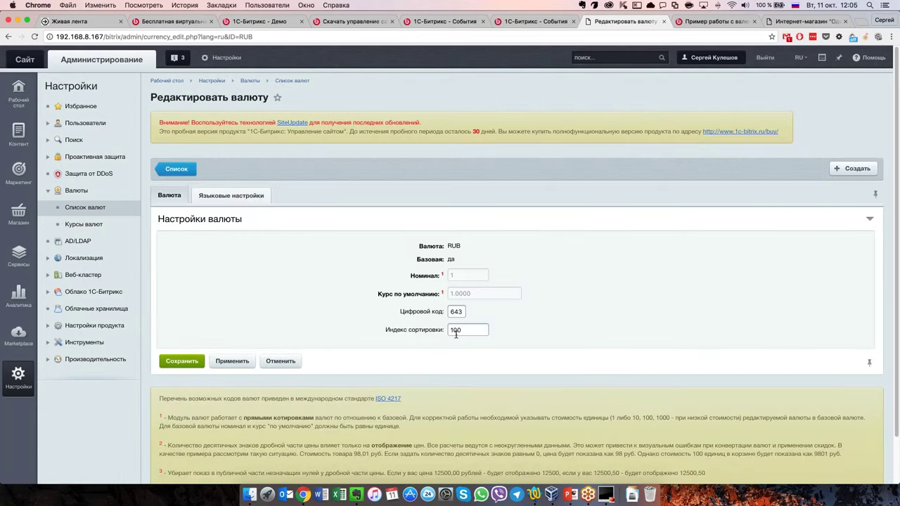
left_click(253, 199)
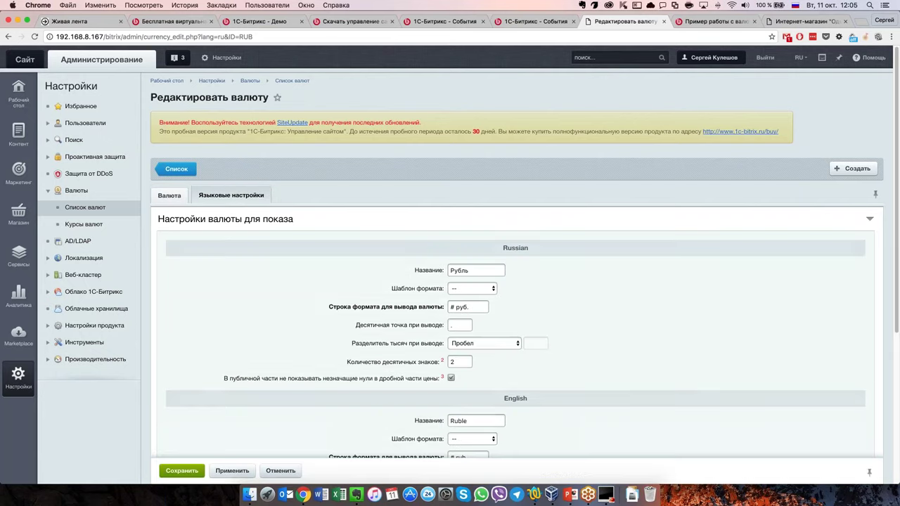
scroll(537, 289, "down", 2)
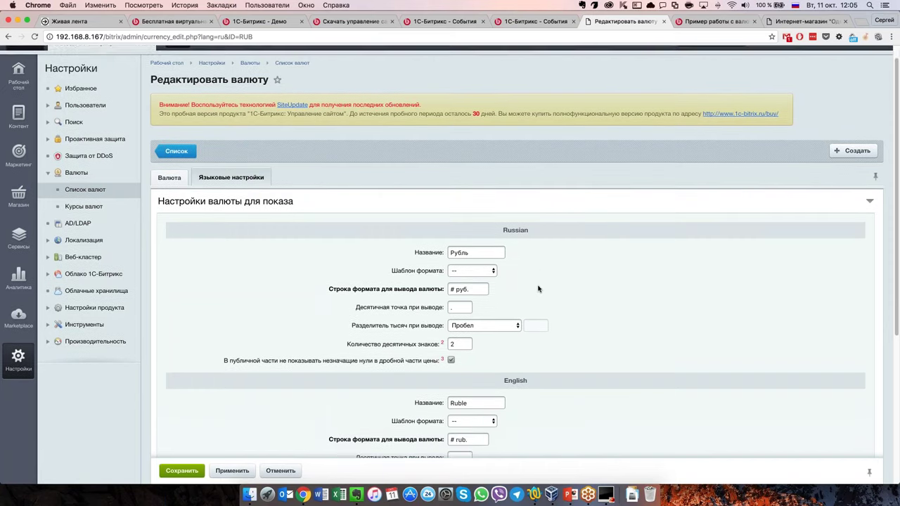
left_click(478, 252)
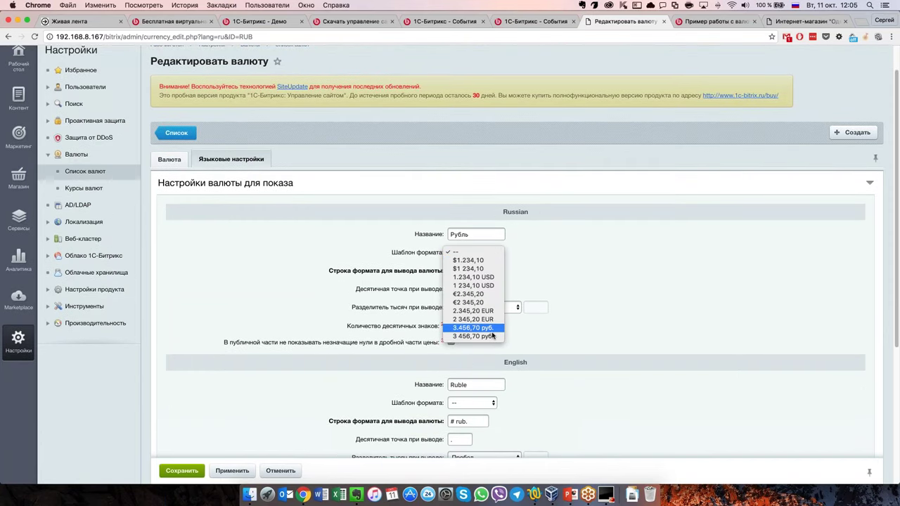
left_click(485, 336)
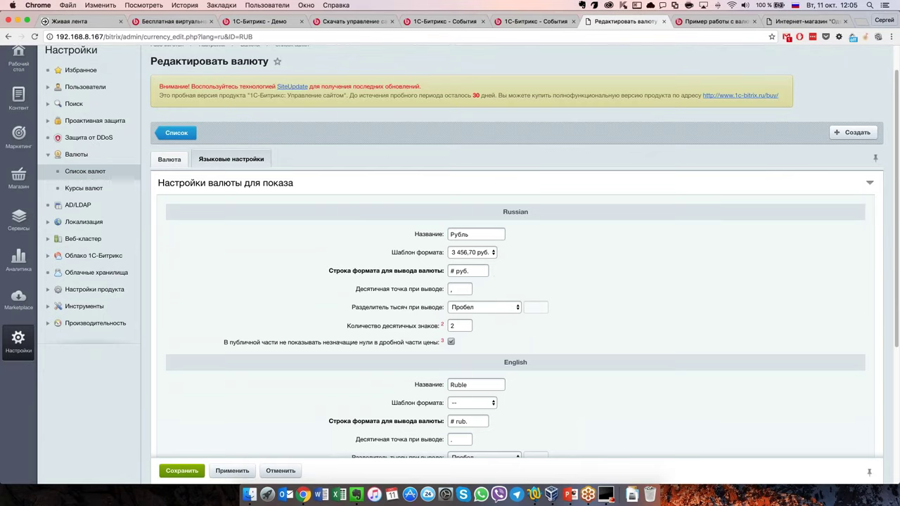
scroll(362, 323, "down", 2)
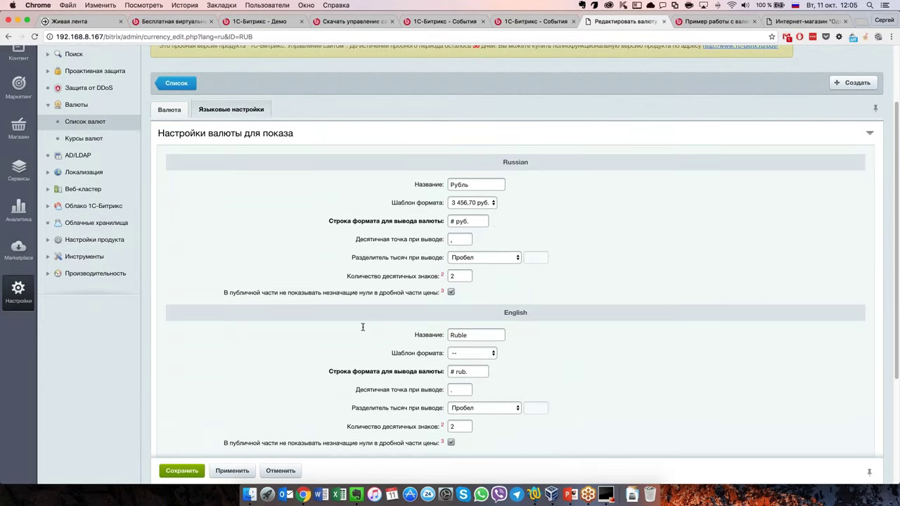
scroll(516, 281, "down", 1)
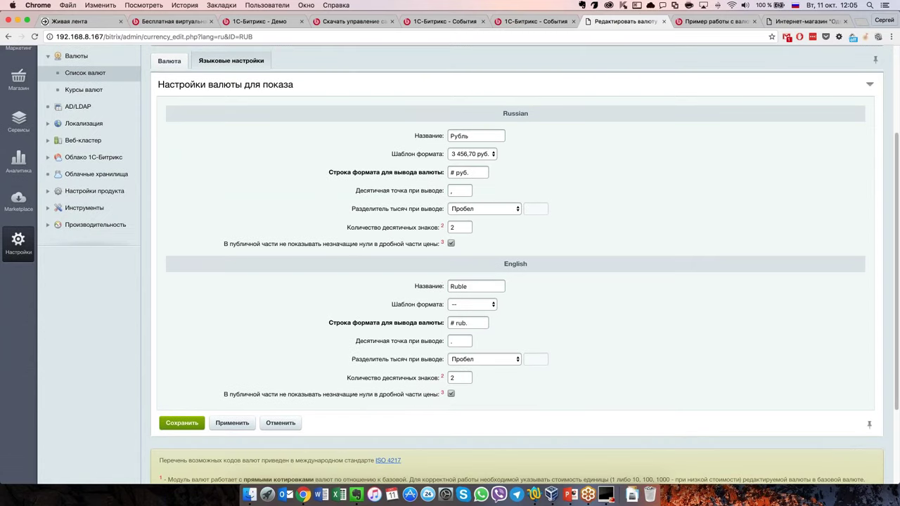
scroll(476, 366, "up", 2)
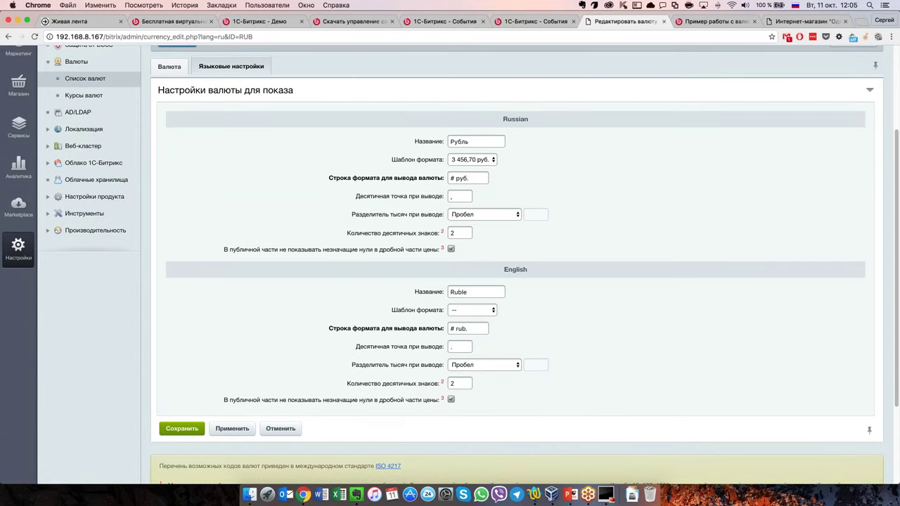
scroll(475, 367, "down", 2)
left_click(181, 428)
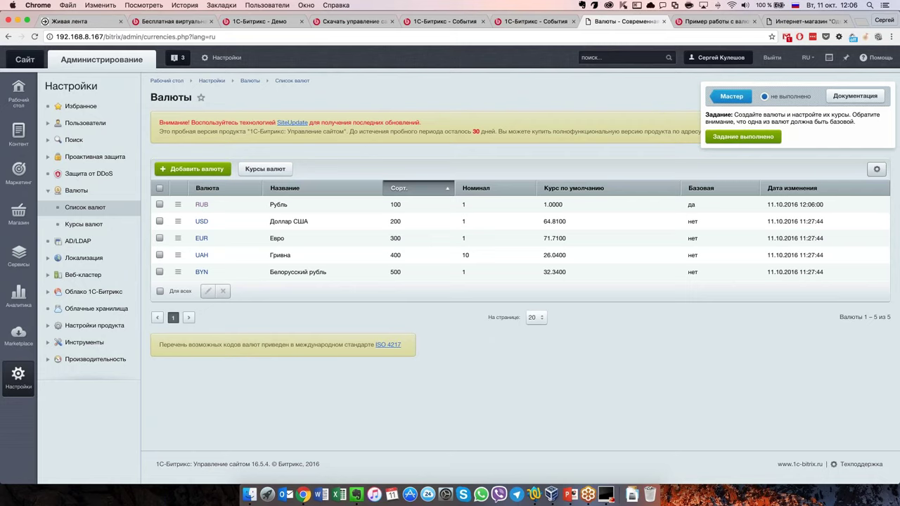
Mark the currencies task as completed and open the wizard's "Единицы измерений" task
left_click(743, 137)
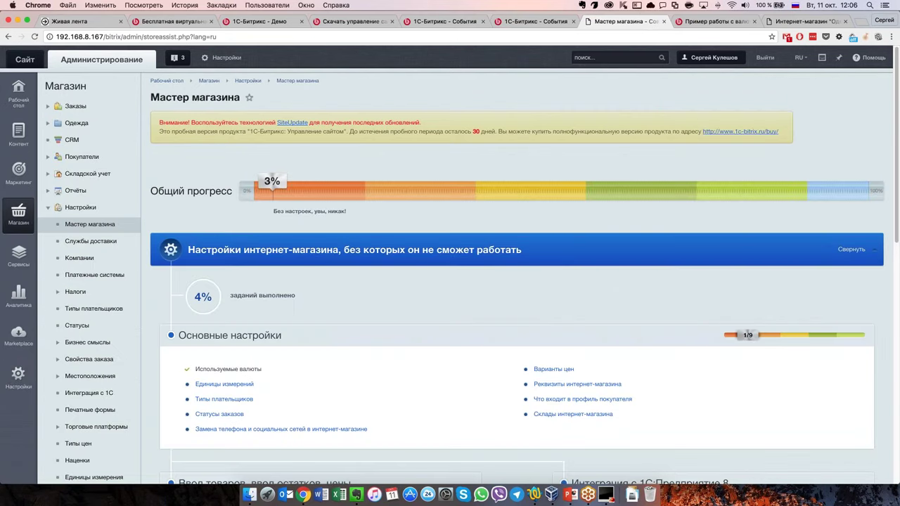
scroll(225, 366, "down", 2)
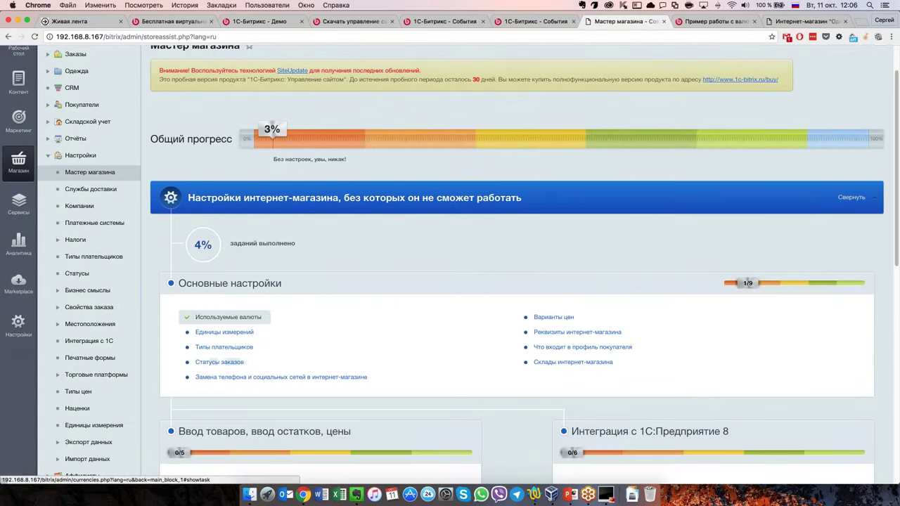
left_click(236, 335)
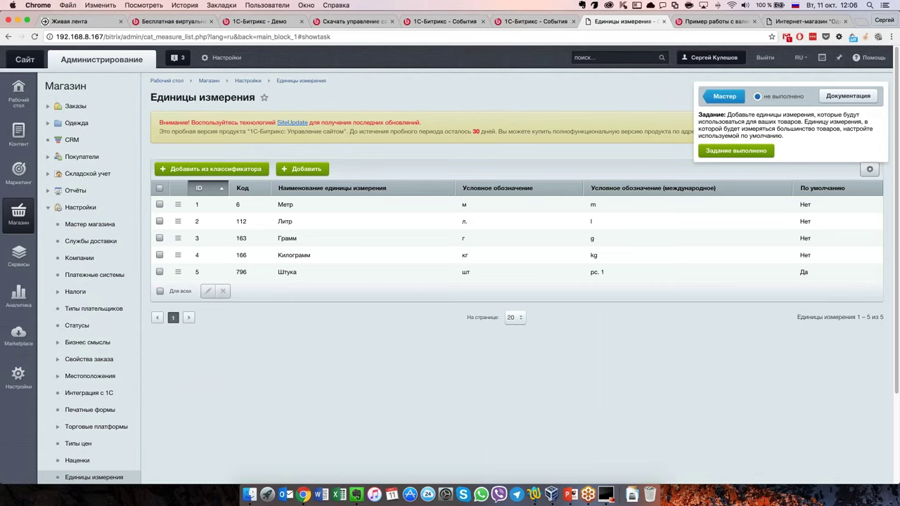
Mark the "Единицы измерений" task as completed and return to the store wizard's task list
triple_click(790, 135)
left_click(790, 134)
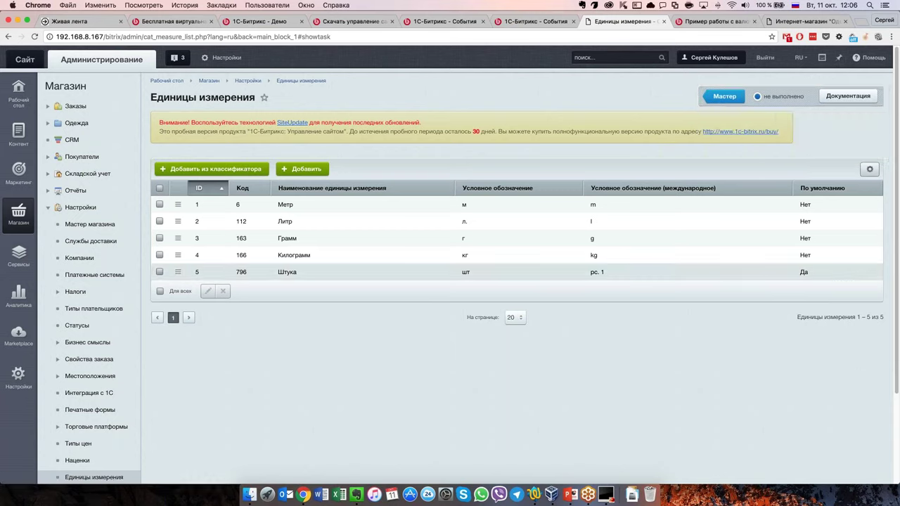
left_click_drag(253, 272, 652, 271)
left_click(652, 272)
left_click(724, 96)
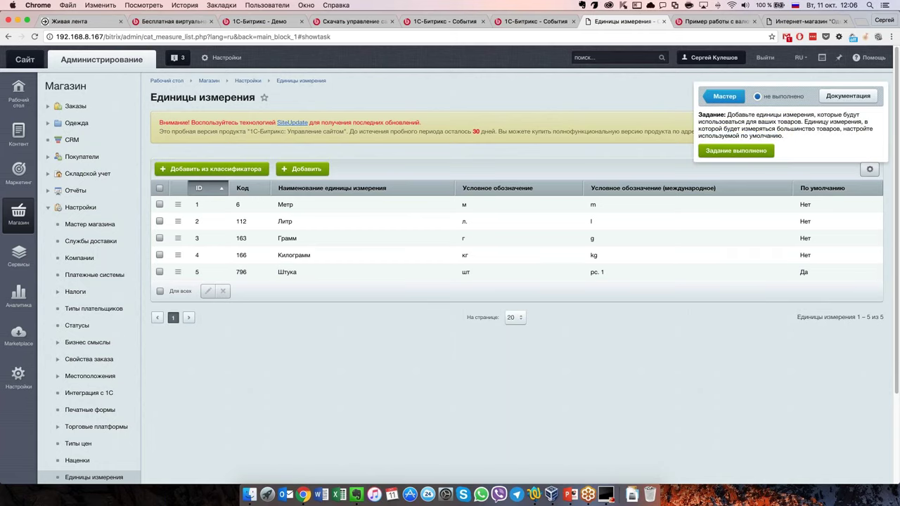
left_click(736, 150)
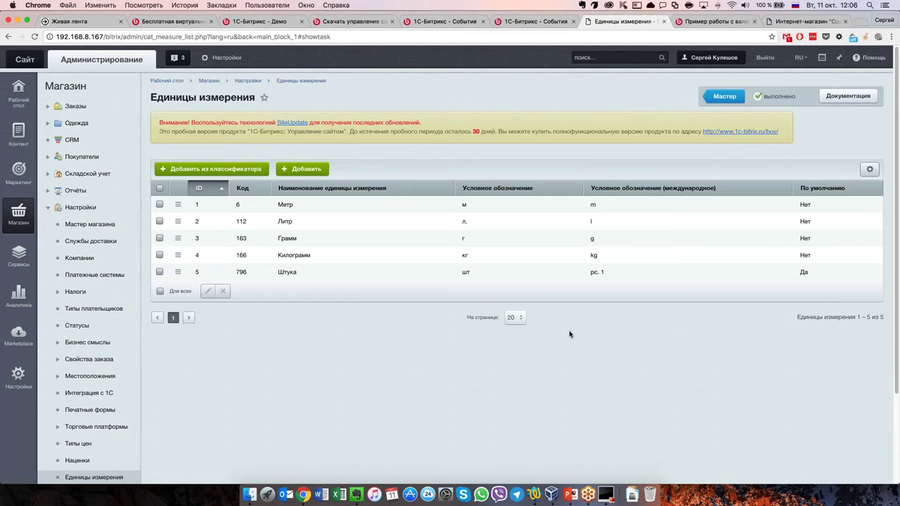
left_click(724, 96)
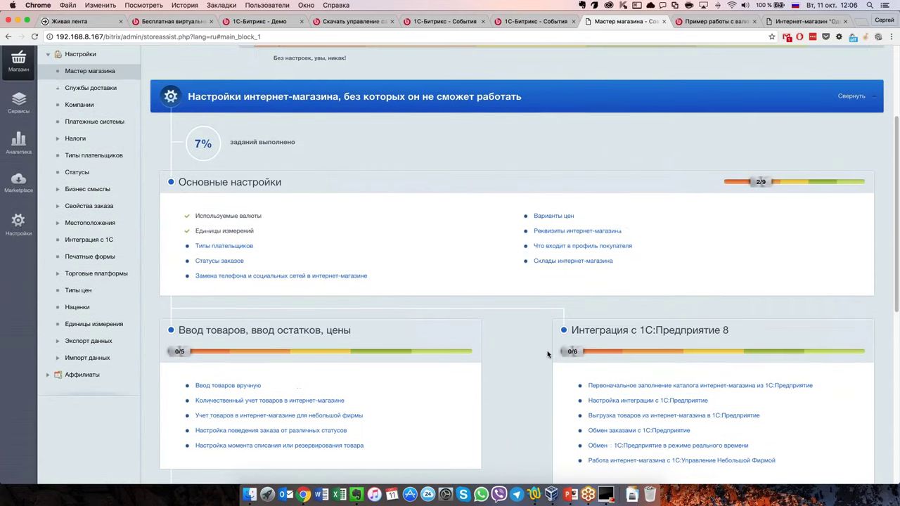
scroll(548, 353, "up", 5)
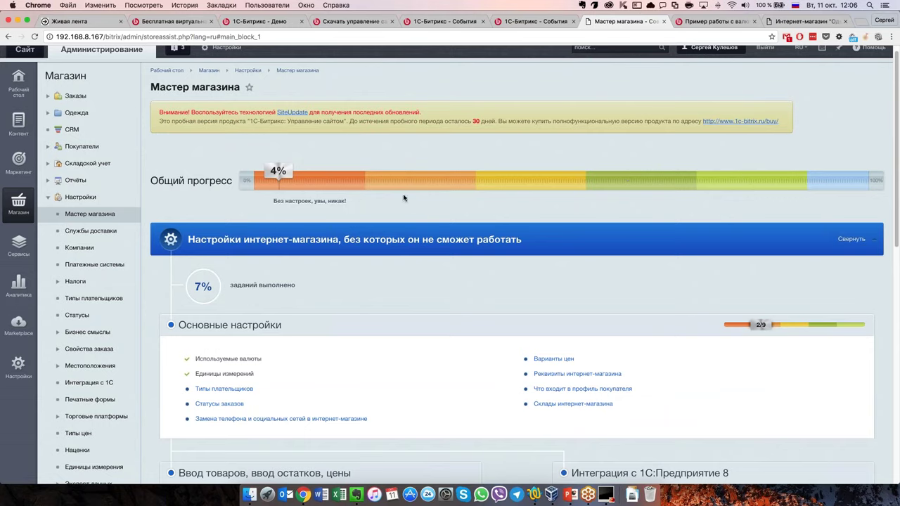
scroll(424, 254, "down", 5)
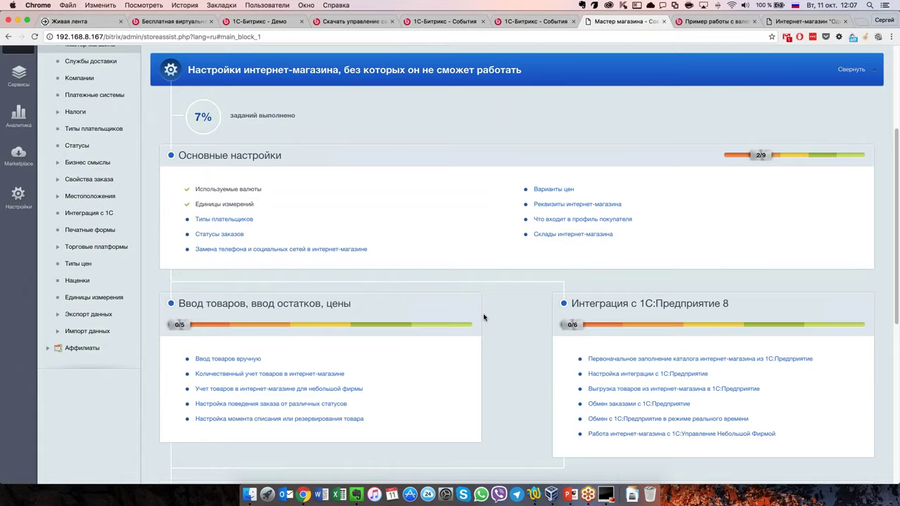
Open the wizard's "Ввод товаров вручную" task and view the other product types available for creation in the clothing product list
scroll(484, 317, "down", 3)
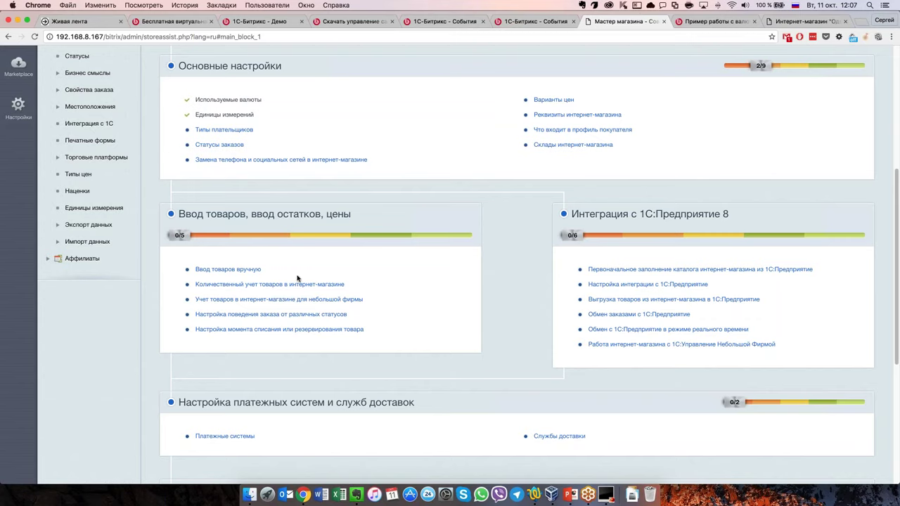
left_click(228, 269)
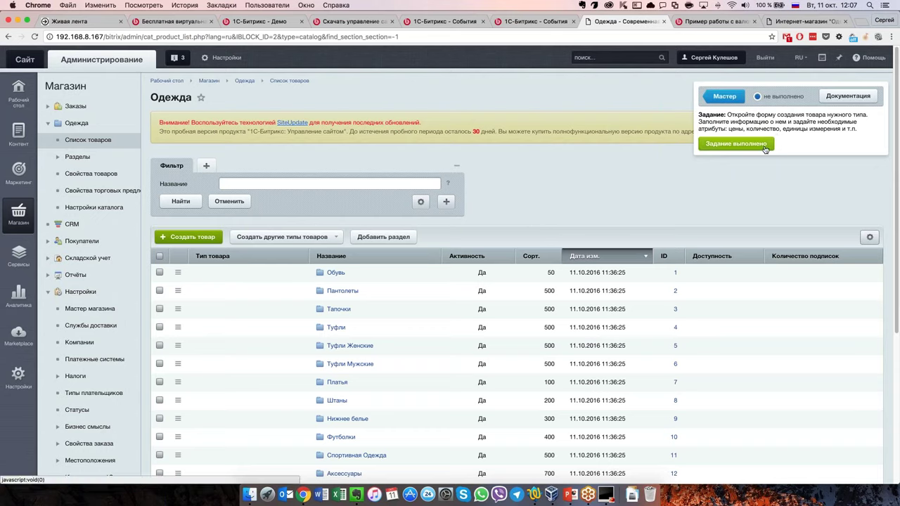
left_click(765, 149)
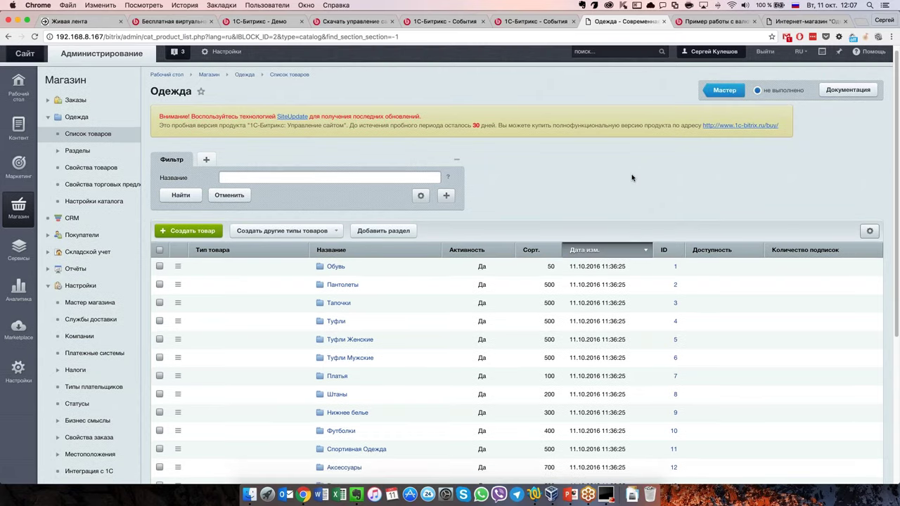
scroll(632, 177, "down", 2)
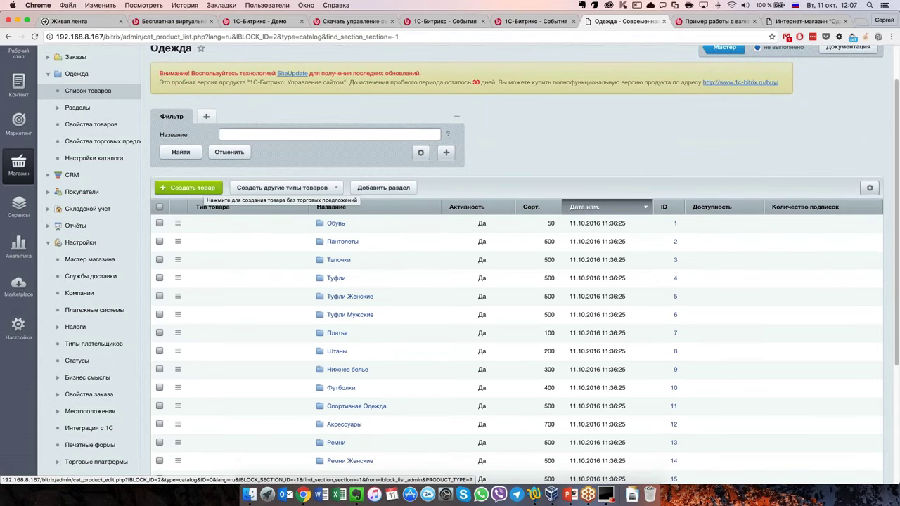
left_click(281, 188)
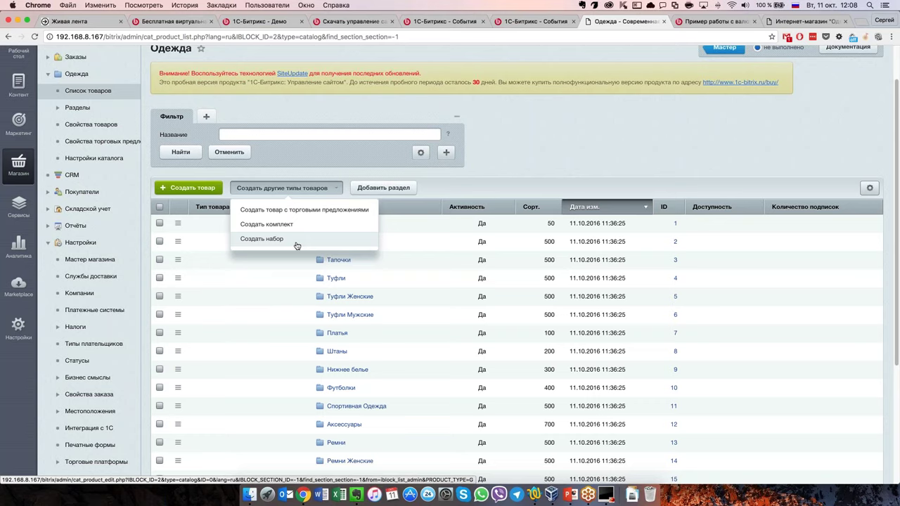
left_click(296, 241)
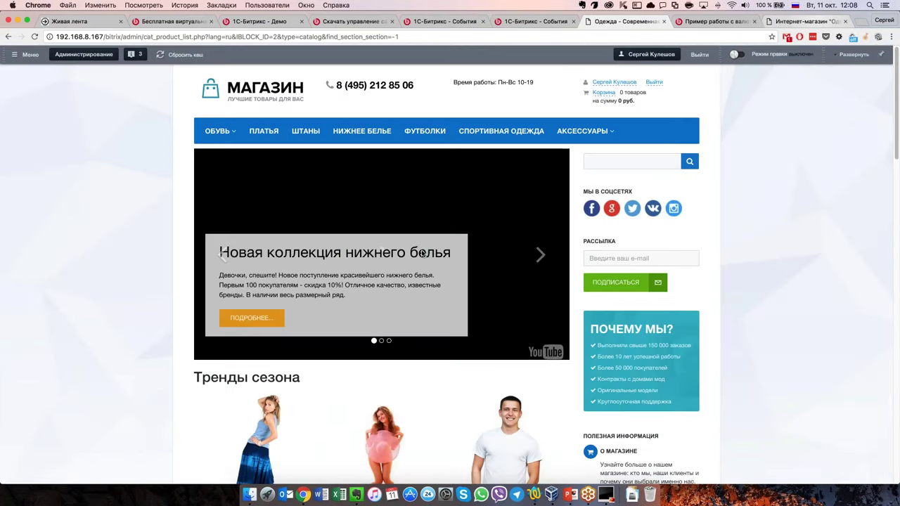
Open "Штаны Полосатый Рейс" from the storefront's "Тренды сезона" and examine its colours, sizes, gift offers and description
scroll(315, 203, "down", 5)
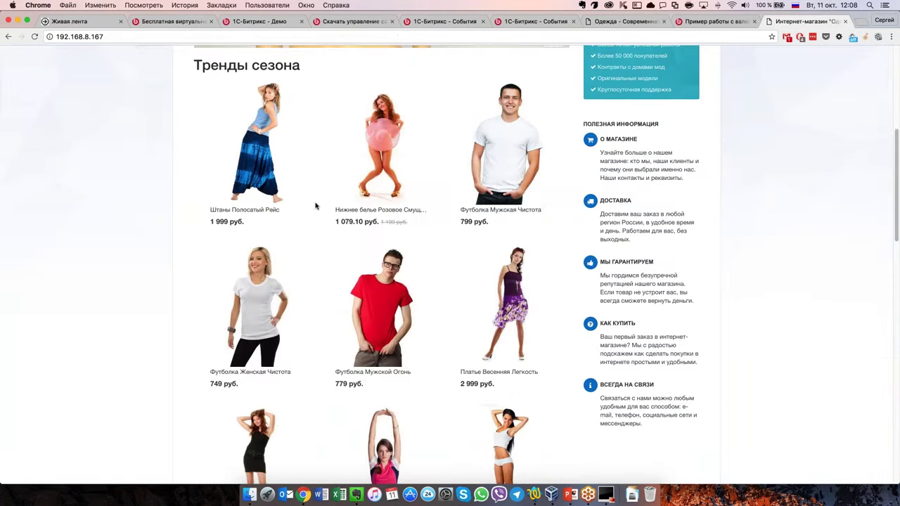
left_click(259, 188)
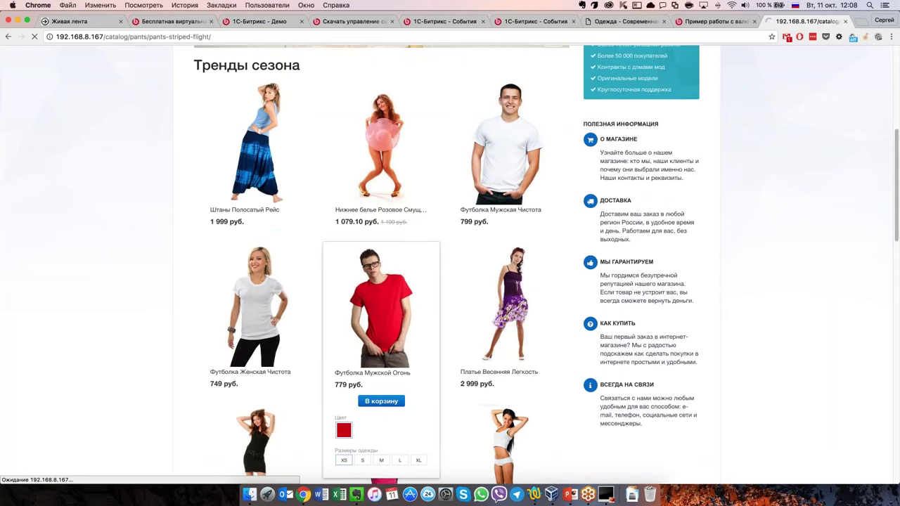
scroll(325, 313, "down", 4)
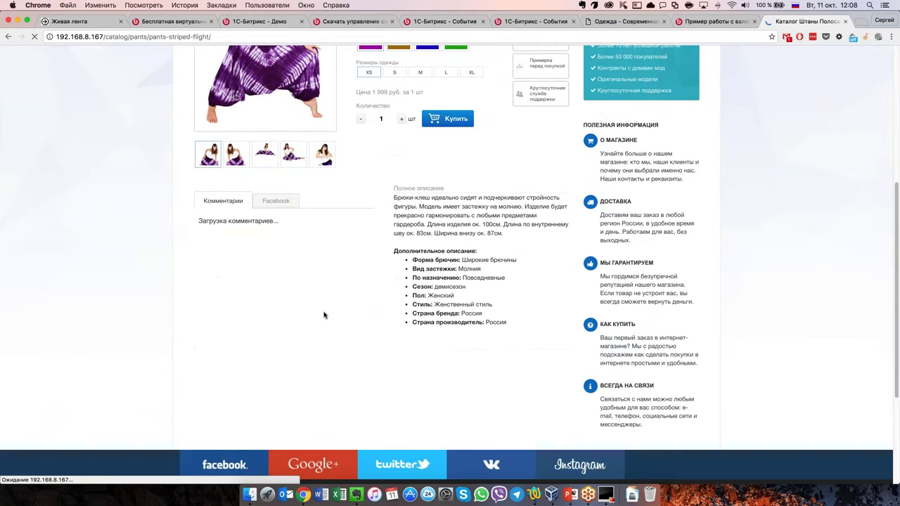
scroll(280, 196, "up", 3)
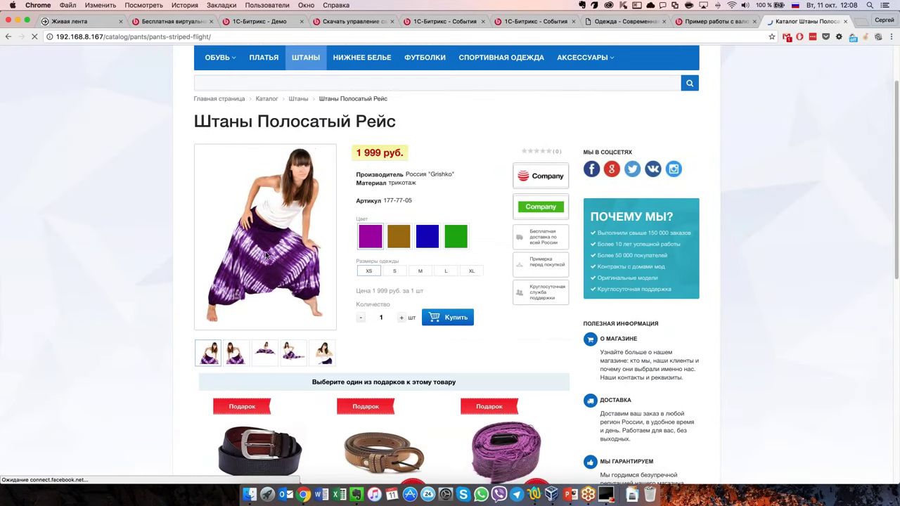
scroll(274, 251, "down", 2)
scroll(266, 254, "down", 2)
scroll(267, 252, "up", 5)
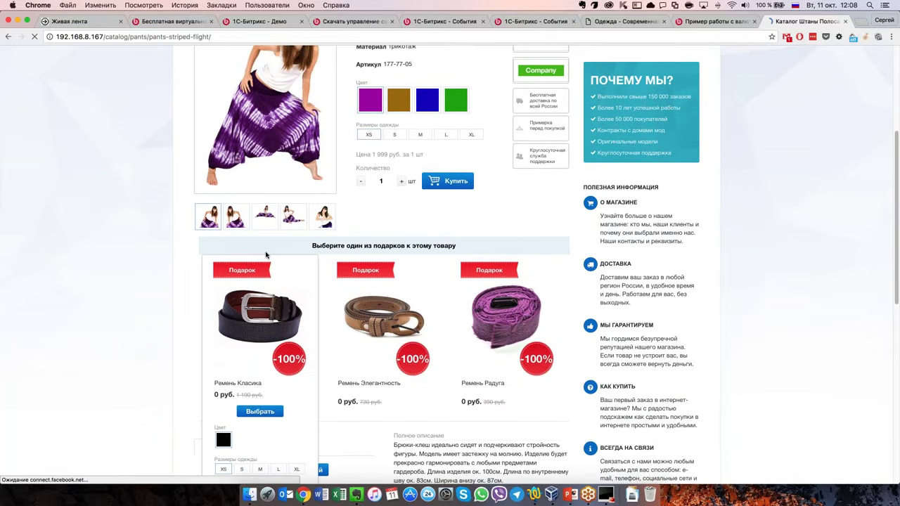
scroll(143, 342, "down", 1)
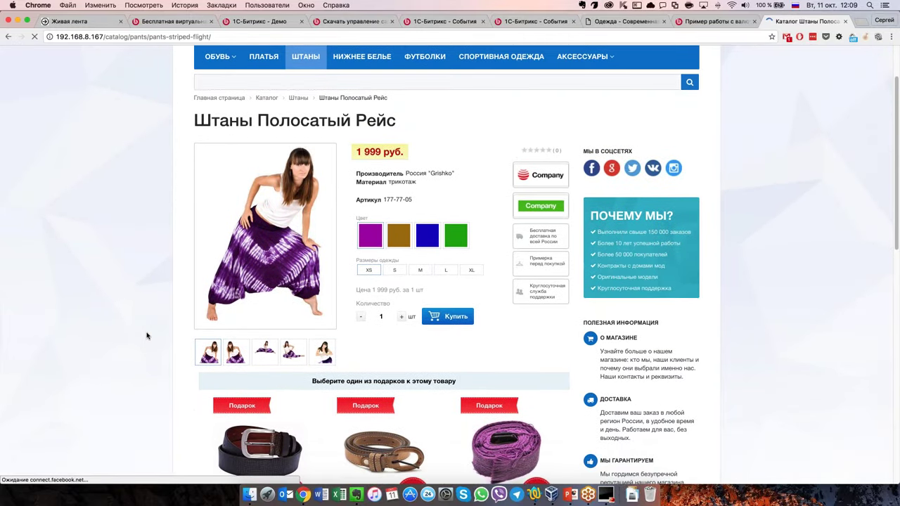
scroll(146, 335, "down", 5)
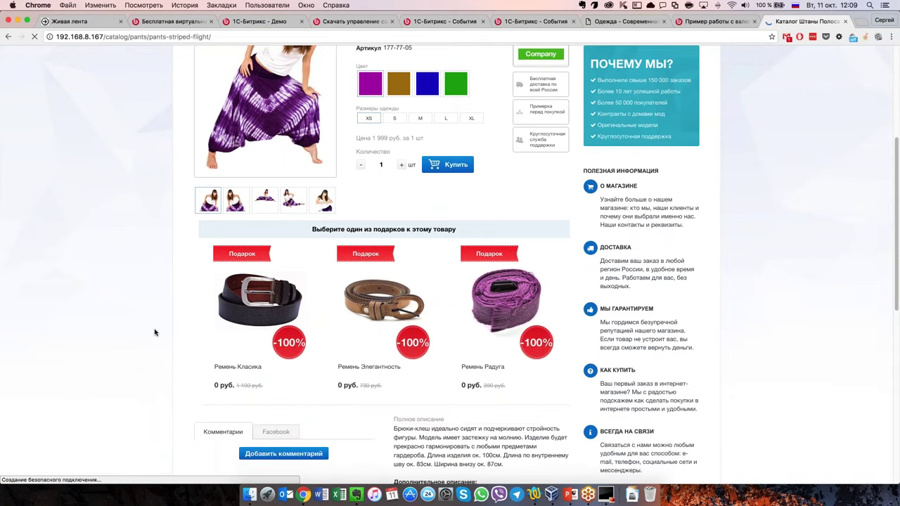
scroll(447, 336, "down", 13)
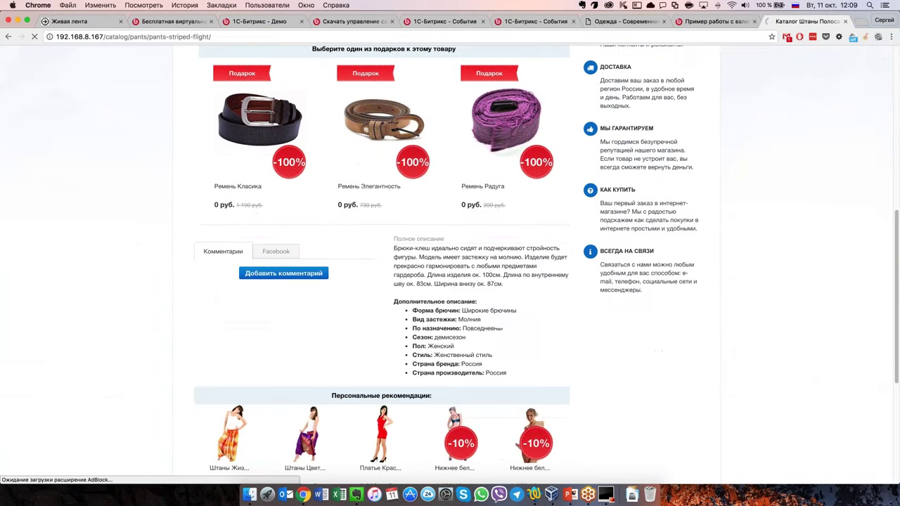
scroll(447, 336, "up", 18)
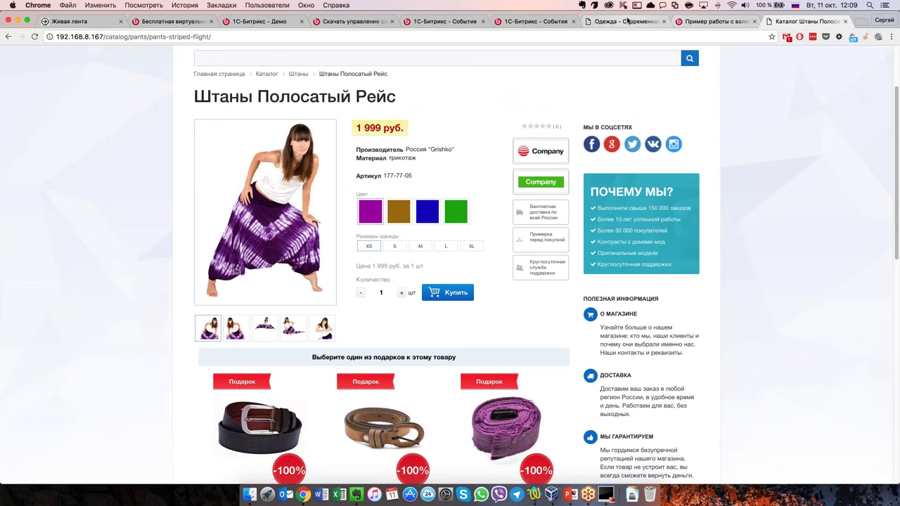
Return to the admin product list and review the options for creating a product with trade offers, a kit or a set
left_click(628, 21)
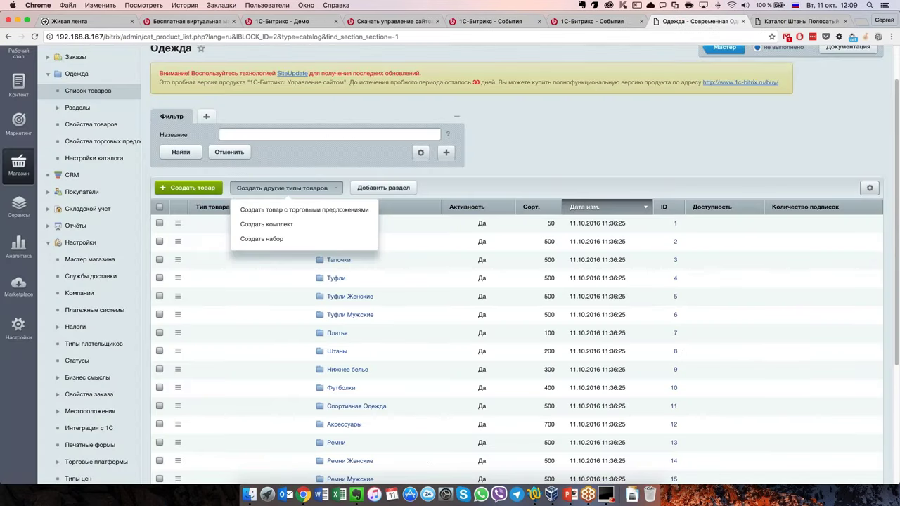
left_click(332, 189)
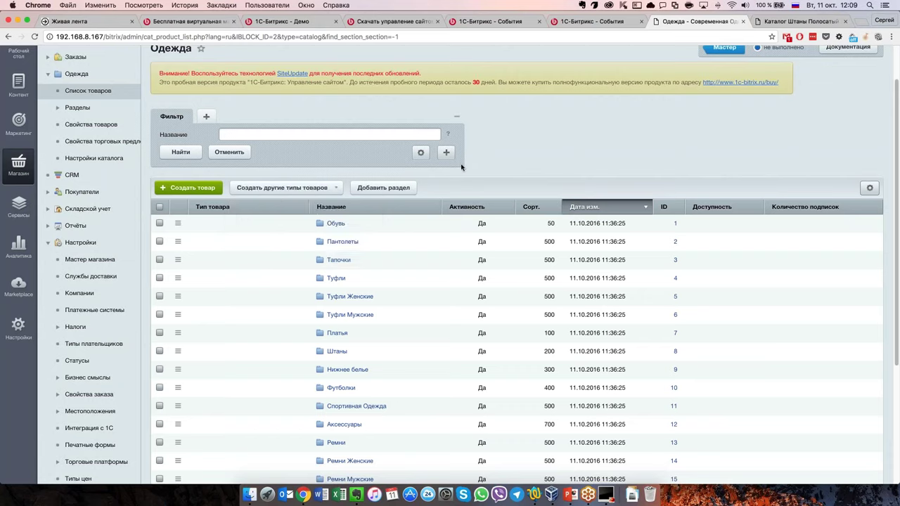
left_click(333, 188)
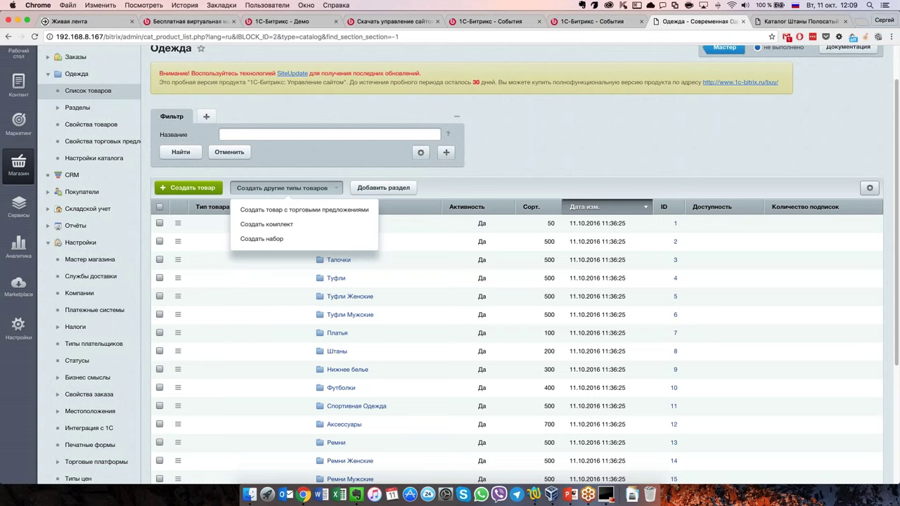
key("Escape")
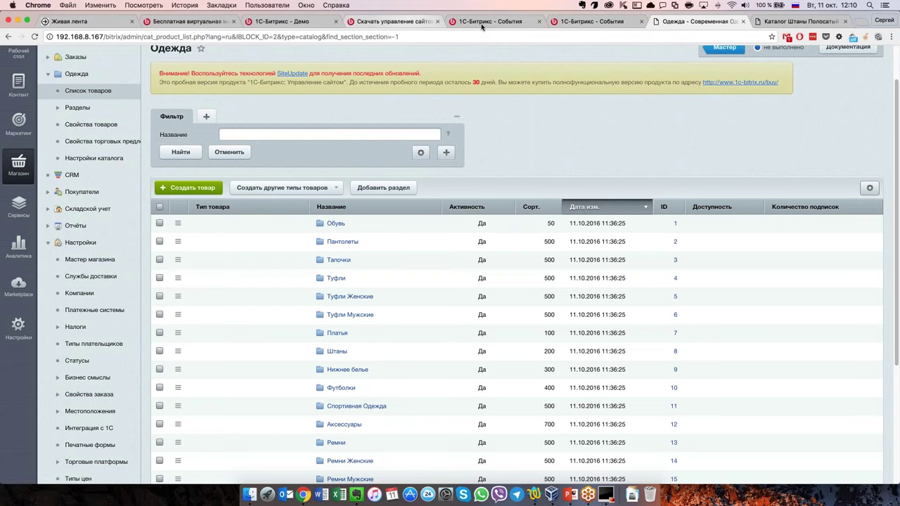
Switch to the 1C integration webinar page and examine its video, description and programme
left_click(514, 24)
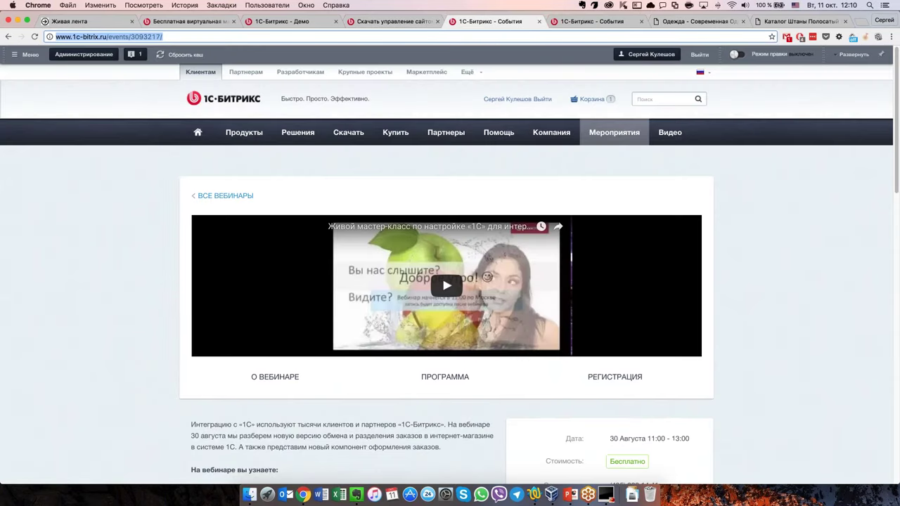
scroll(447, 265, "down", 1)
scroll(131, 257, "up", 1)
scroll(140, 325, "down", 2)
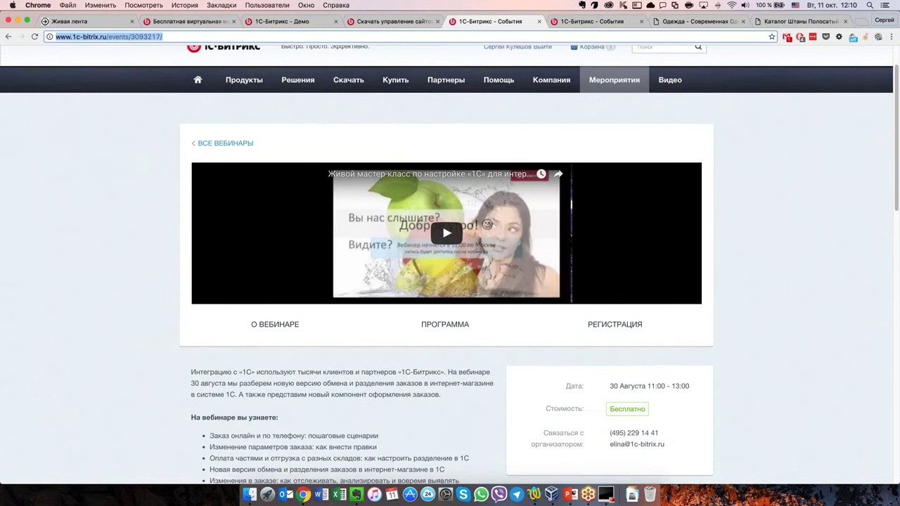
scroll(447, 232, "down", 2)
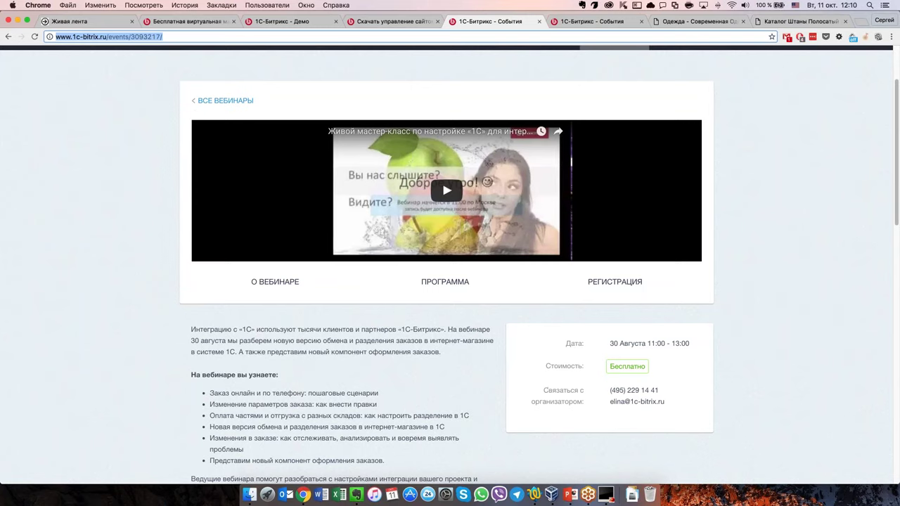
scroll(426, 361, "down", 8)
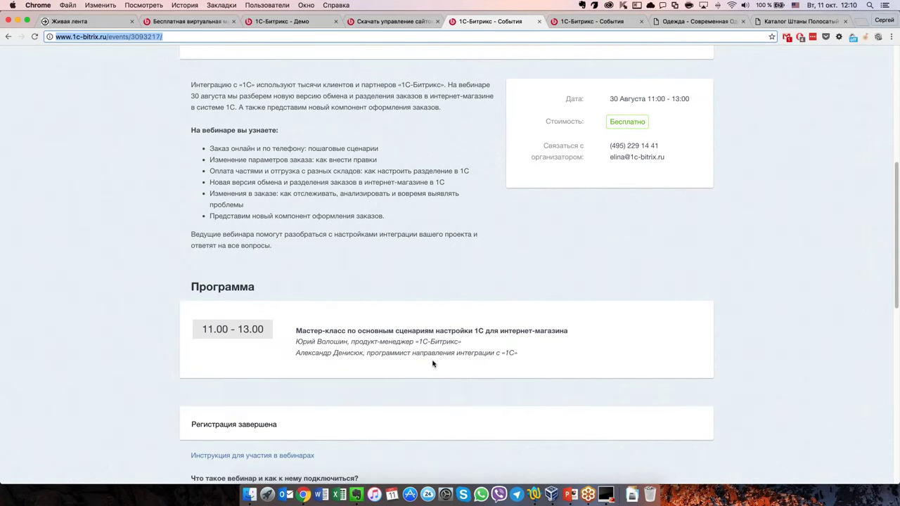
scroll(433, 362, "up", 6)
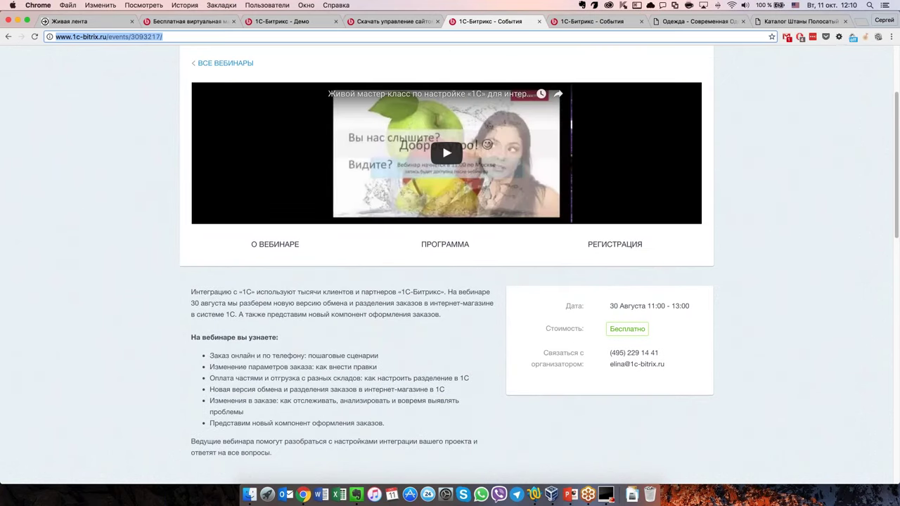
scroll(446, 289, "up", 4)
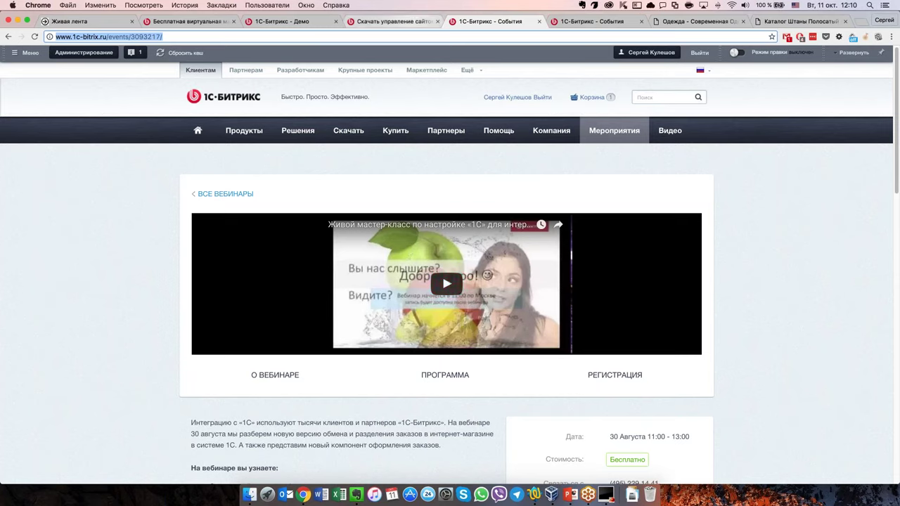
left_click(394, 21)
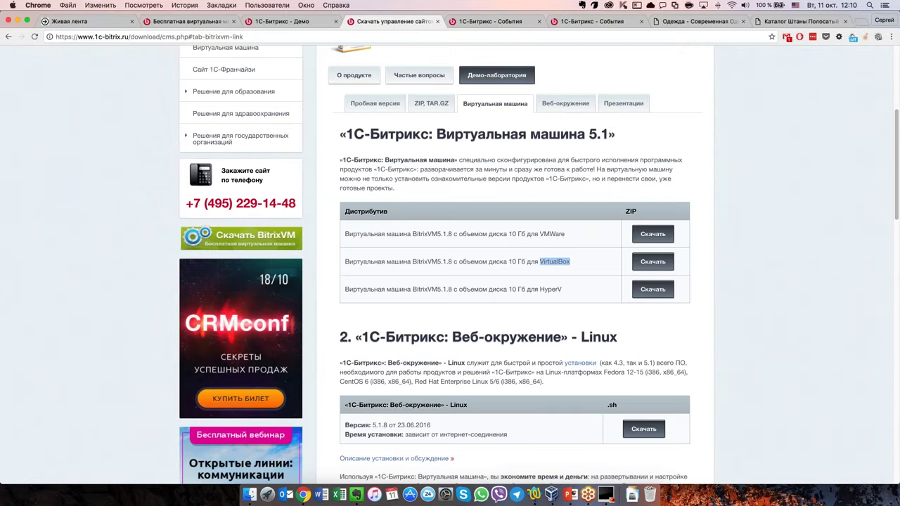
Return to the clothing product list and open the store's "Импорт данных" settings to view the import profiles
left_click(672, 22)
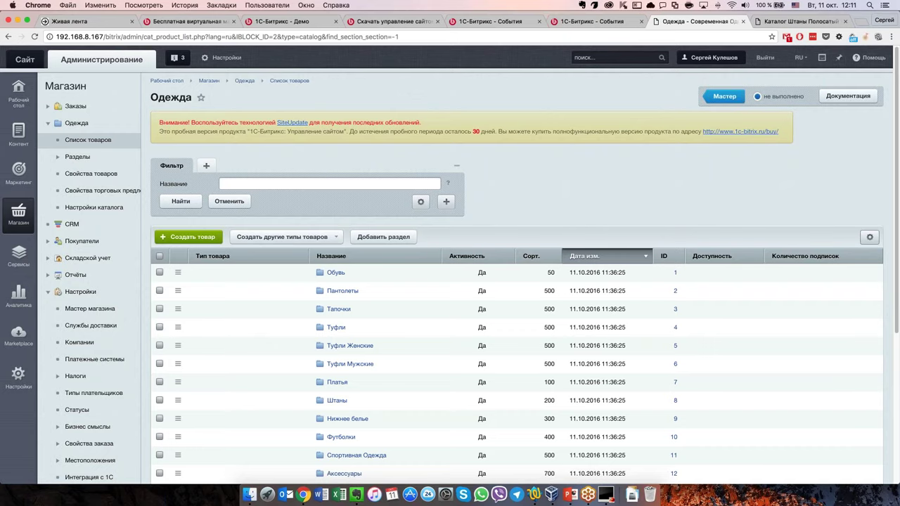
scroll(450, 281, "down", 5)
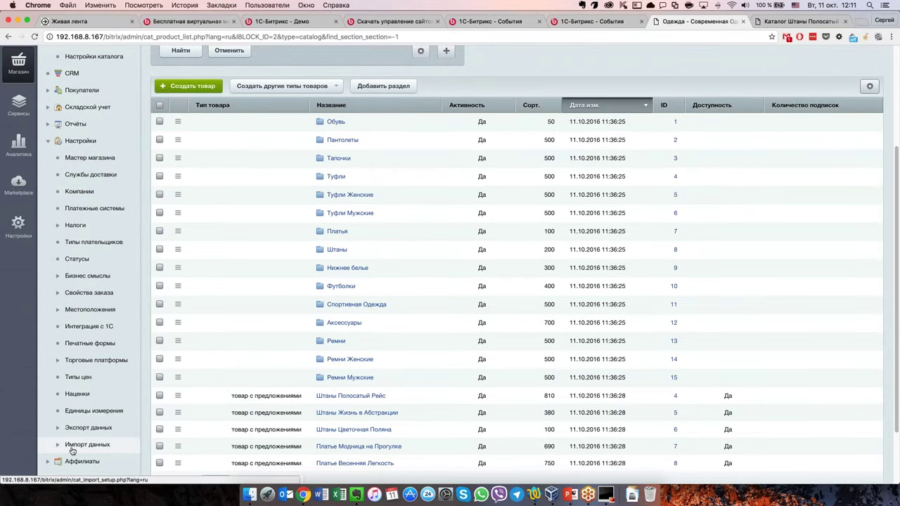
left_click(62, 450)
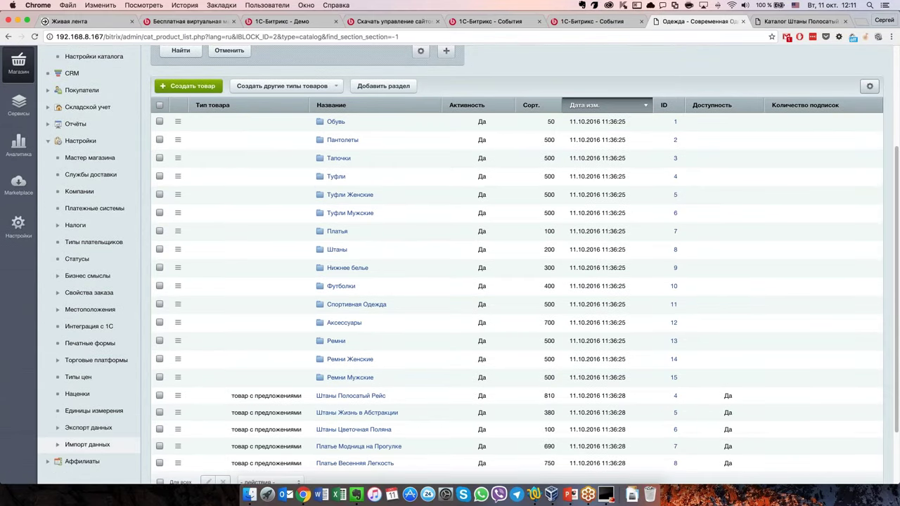
scroll(62, 449, "down", 2)
left_click(90, 372)
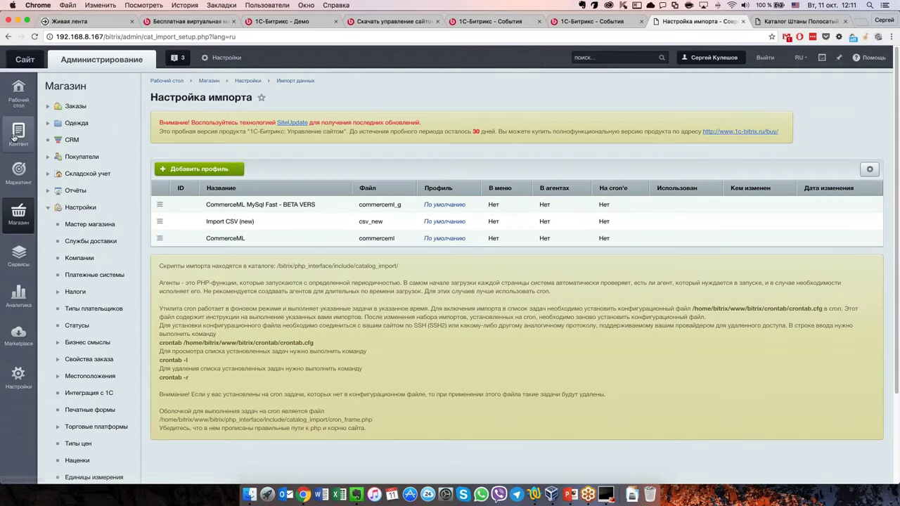
Open the CSV import for infoblocks in the "Контент" section
left_click(14, 135)
left_click(47, 207)
left_click(58, 240)
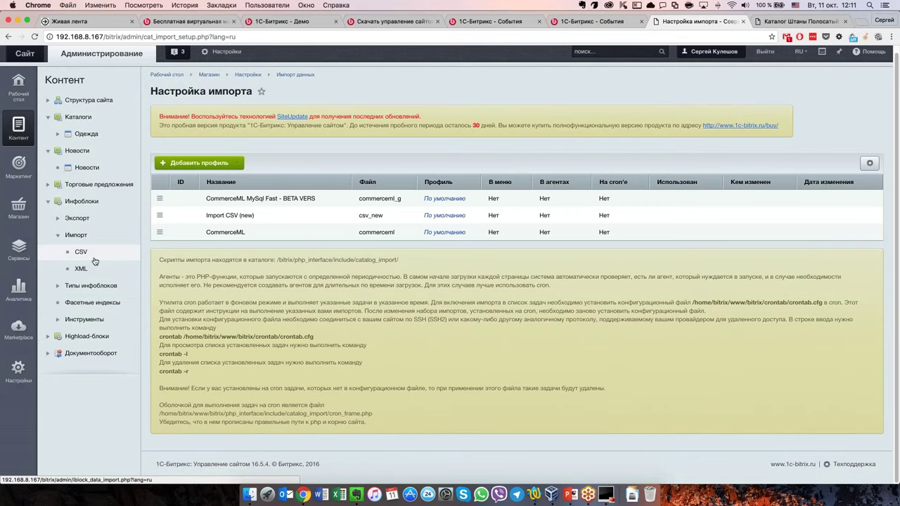
left_click(83, 253)
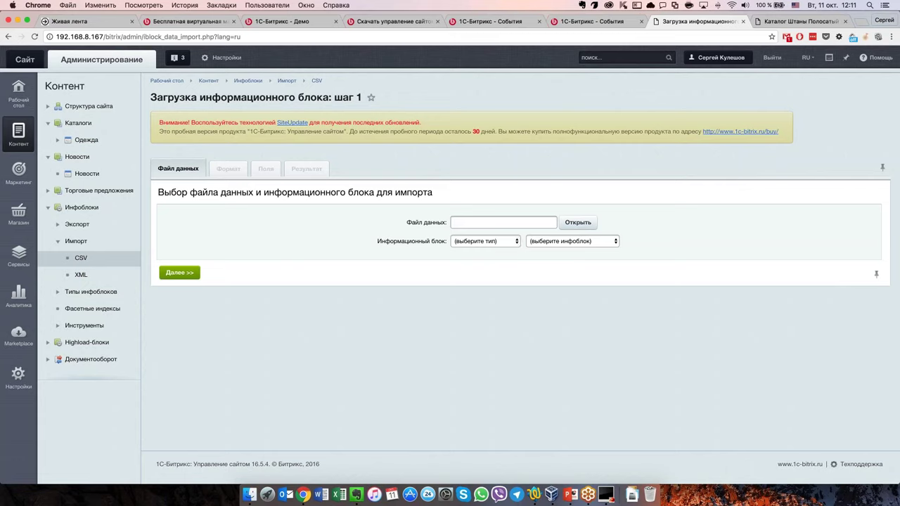
Set the import target to type "Каталоги [catalog]" and infoblock "Одежда [2]", then view the data file chooser and close it
left_click(506, 240)
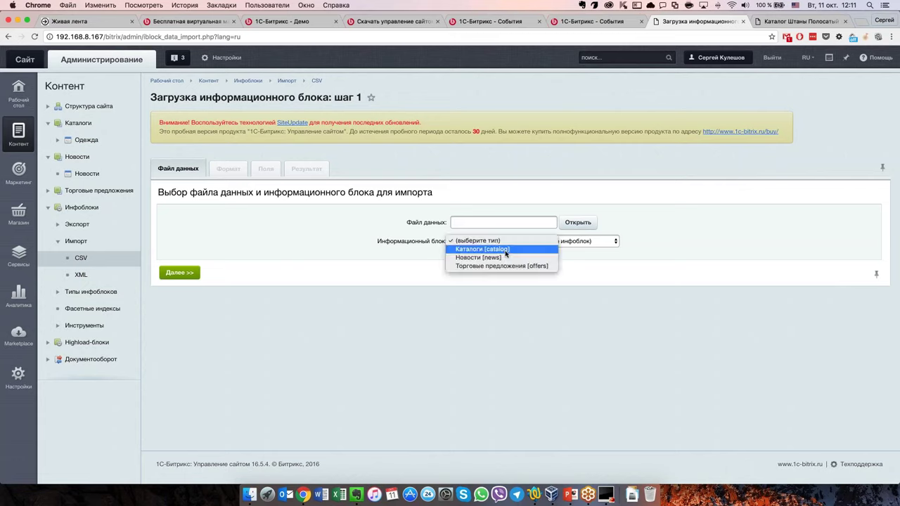
left_click(582, 245)
left_click(562, 241)
left_click(571, 241)
left_click(555, 252)
left_click(574, 222)
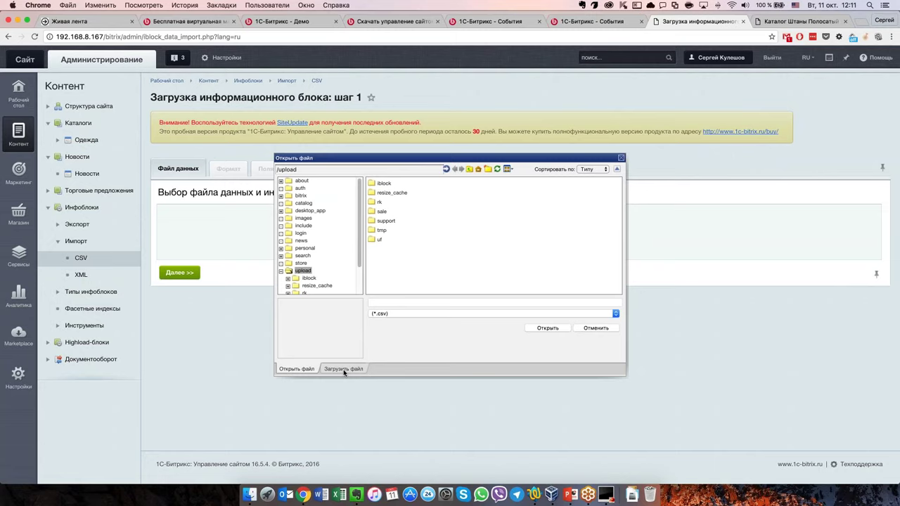
left_click(621, 158)
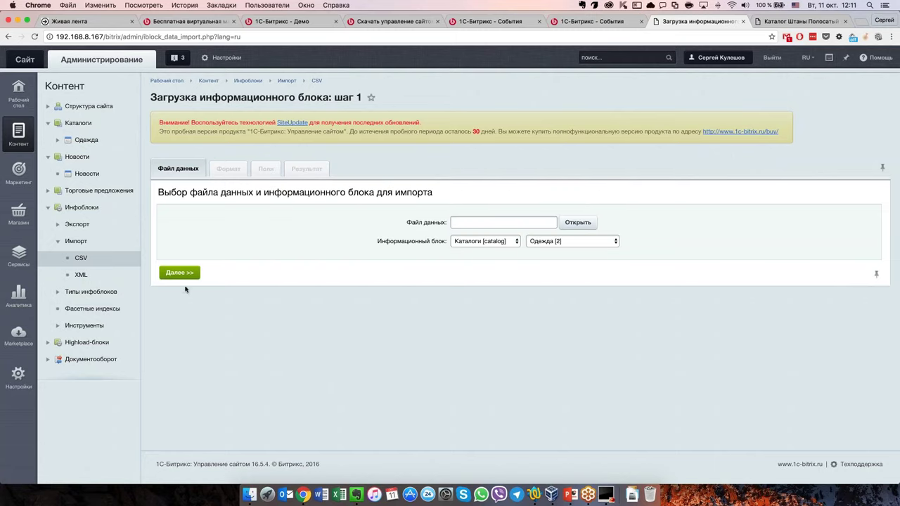
Try to proceed to the next import step without a data file, then view the data file chooser and close it
left_click(181, 273)
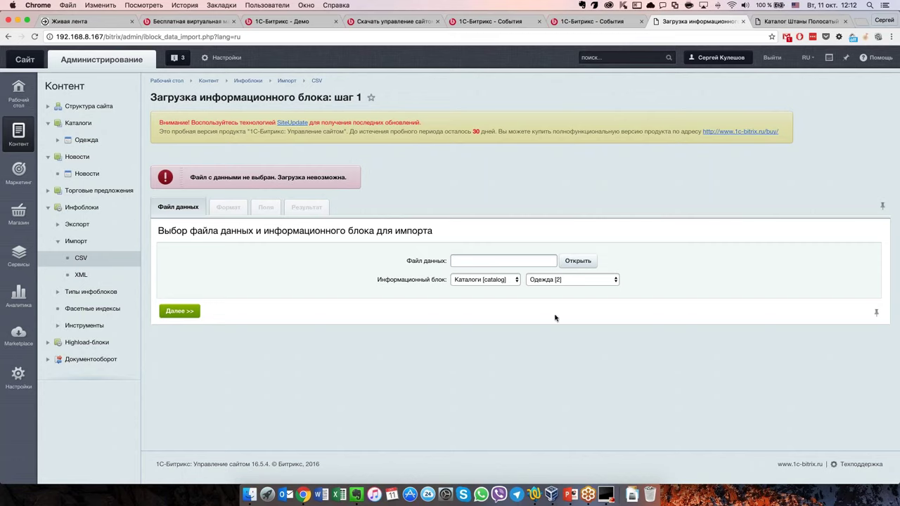
left_click(578, 261)
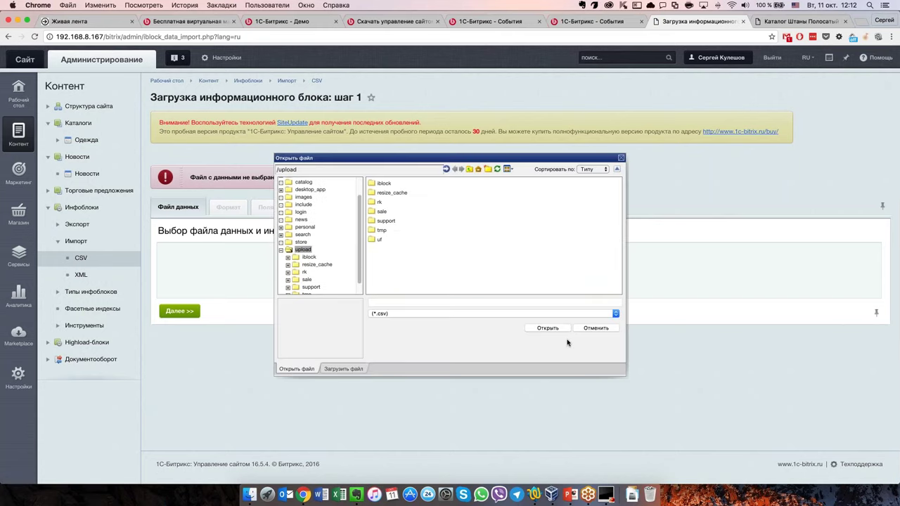
left_click(596, 328)
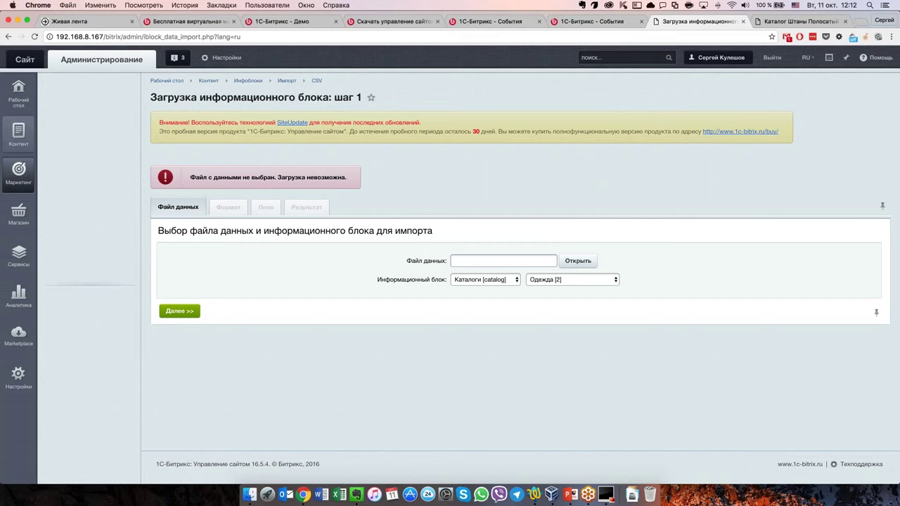
Show the settings list of the "Магазин" section and toggle its "Импорт данных" branch
left_click(19, 170)
left_click(18, 134)
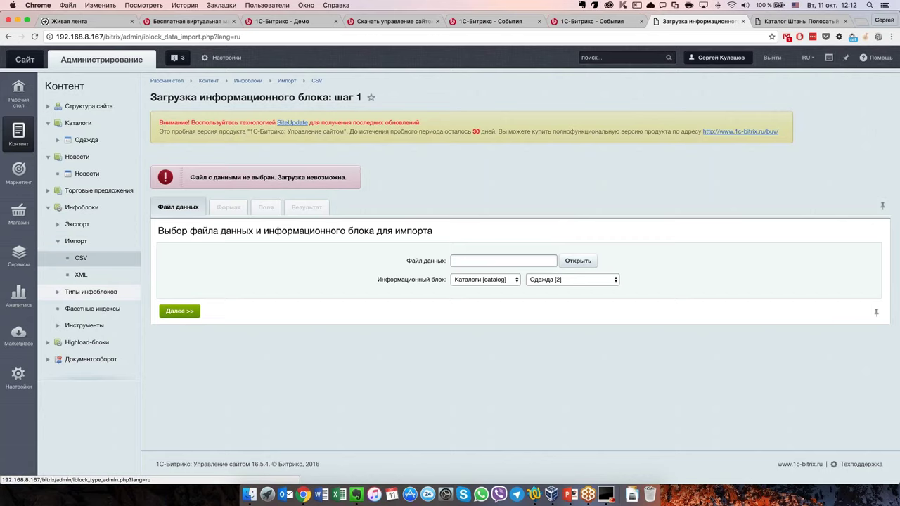
left_click(19, 211)
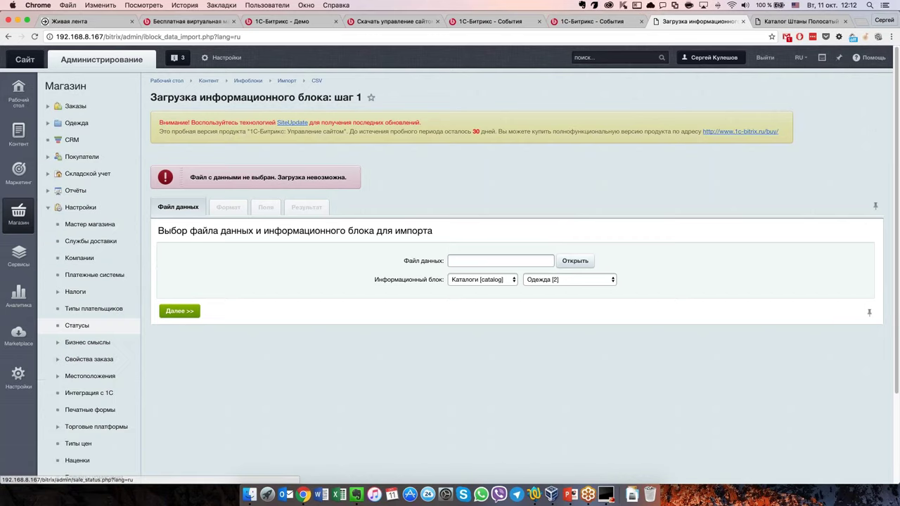
scroll(44, 347, "down", 3)
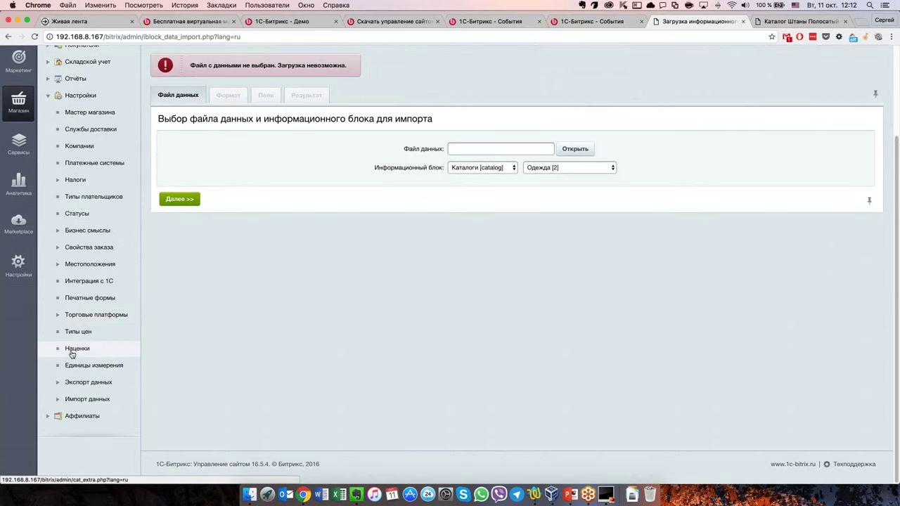
left_click(56, 402)
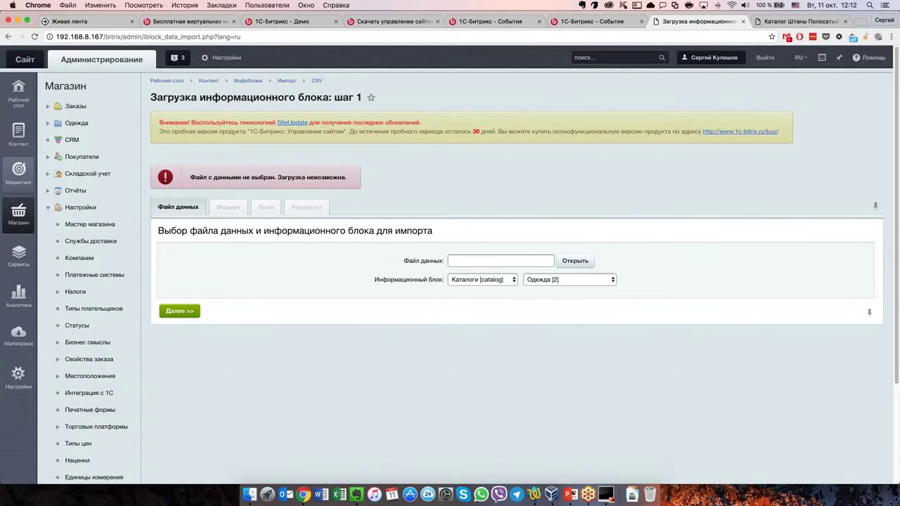
Open the CSV export page for information blocks in the Контент section
left_click(21, 132)
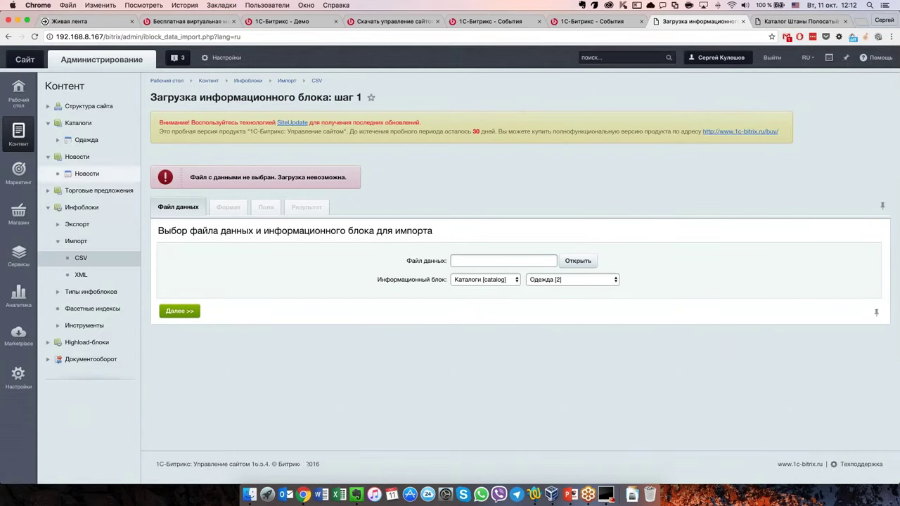
left_click(77, 223)
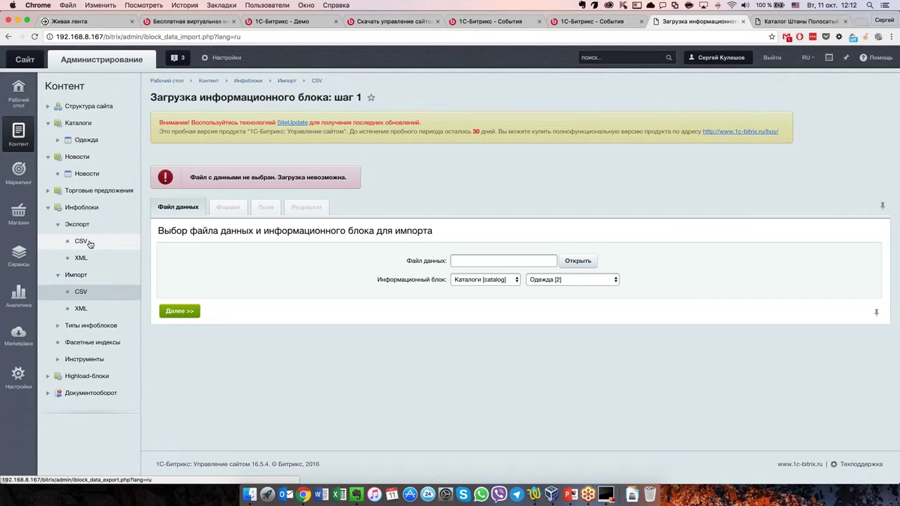
left_click(109, 251)
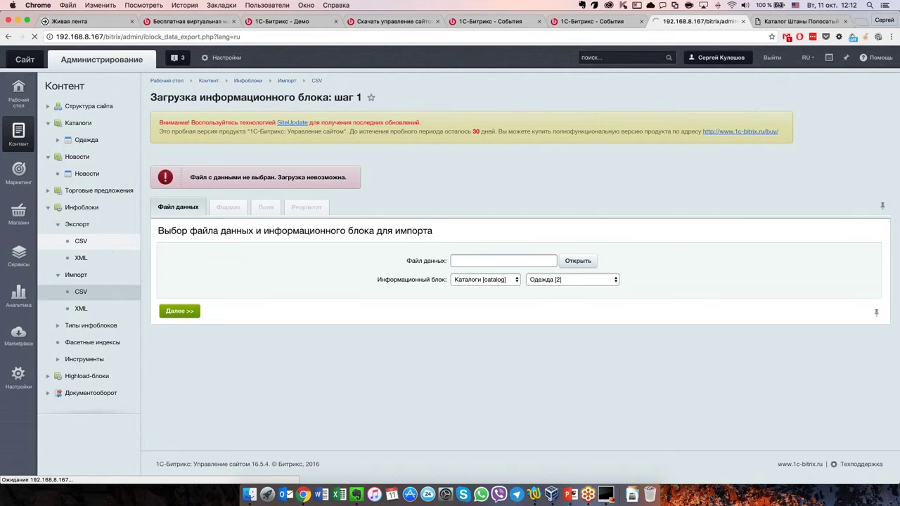
Choose the Каталоги [catalog] type and its Одежда infoblock for export, and continue to the export parameters
left_click(501, 227)
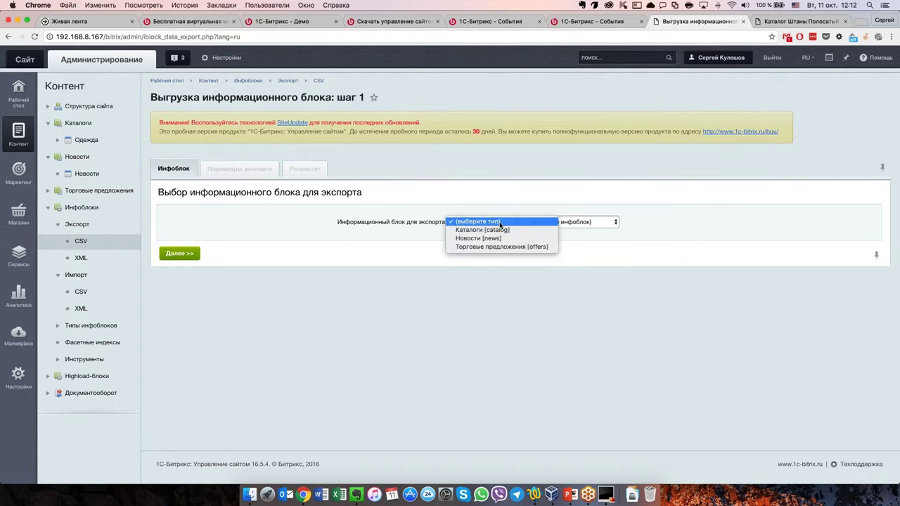
left_click(492, 230)
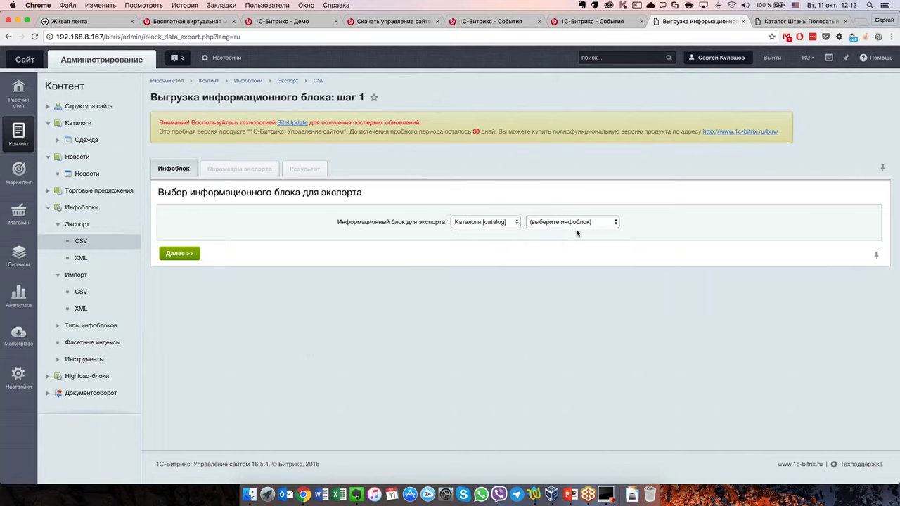
left_click(580, 223)
key("Return")
key("Tab")
key("Return")
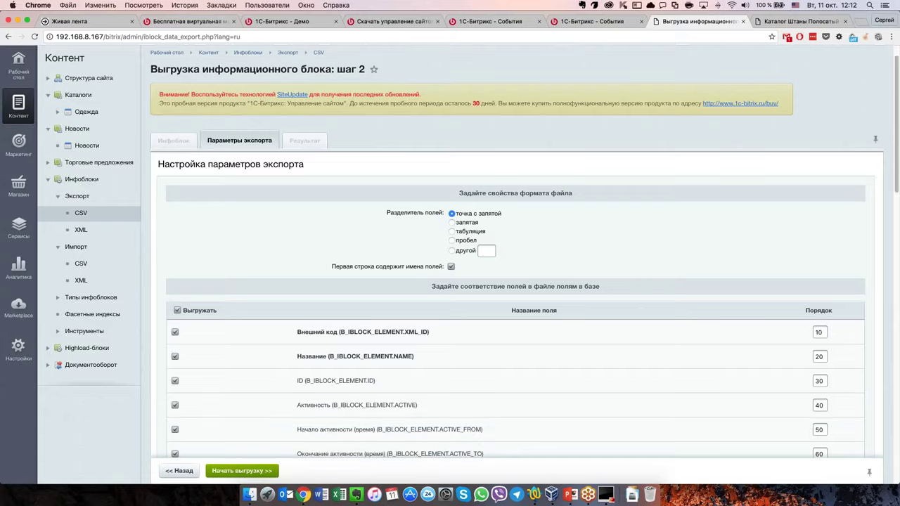
Review the export fields and export all of them, semicolon-separated with a header row, to /upload/export_file_471006.csv
scroll(514, 281, "down", 11)
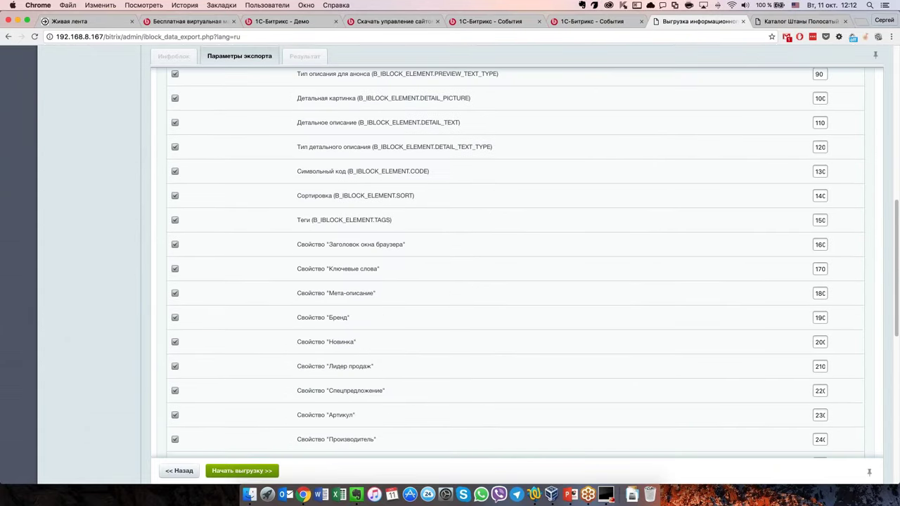
scroll(362, 309, "down", 3)
scroll(362, 309, "up", 15)
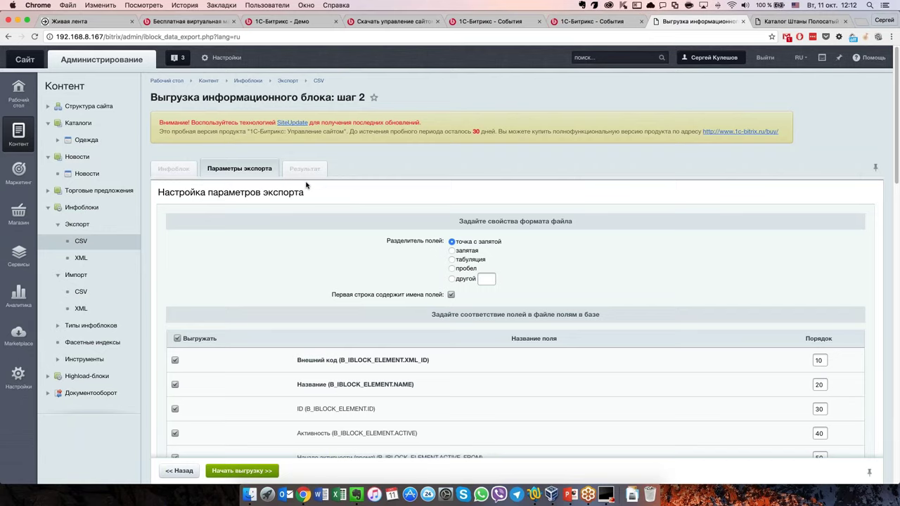
scroll(346, 294, "down", 14)
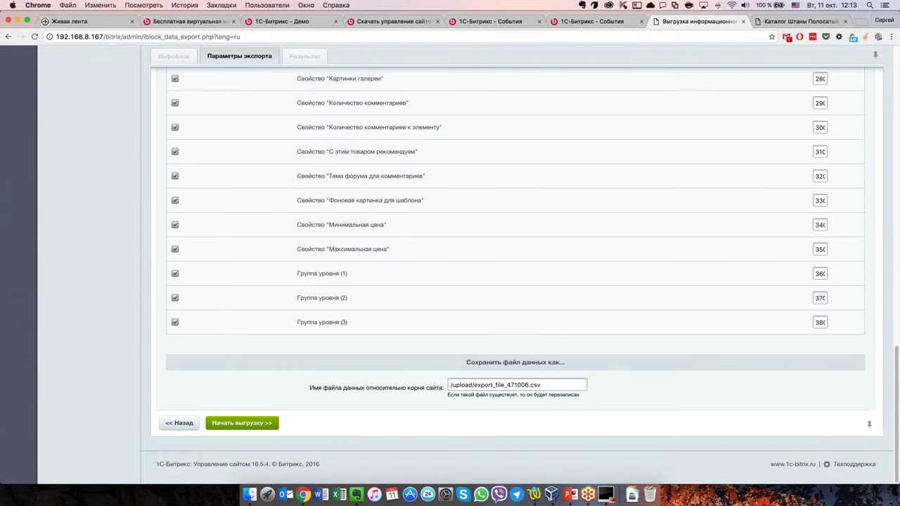
left_click(236, 422)
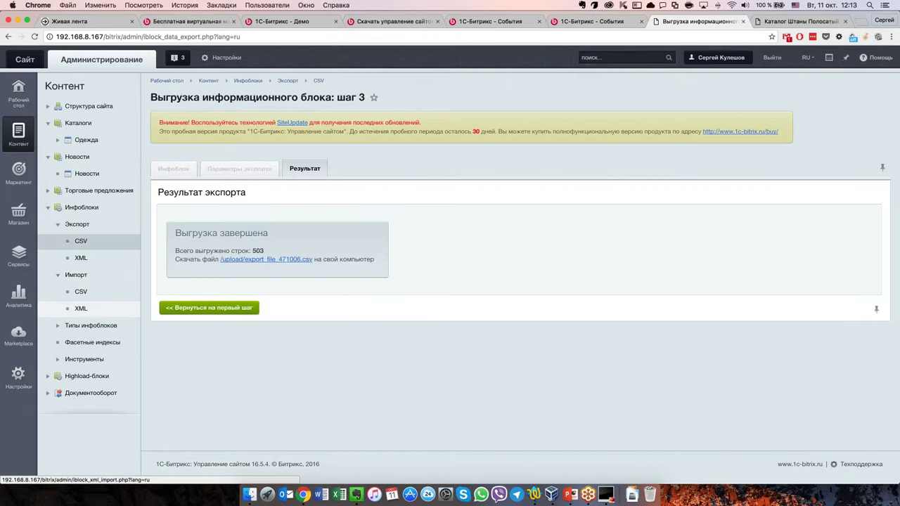
Start a CSV import from /upload/export_file_471006.csv into the Одежда infoblock of type Каталоги [catalog], and continue to the format settings
left_click(87, 292)
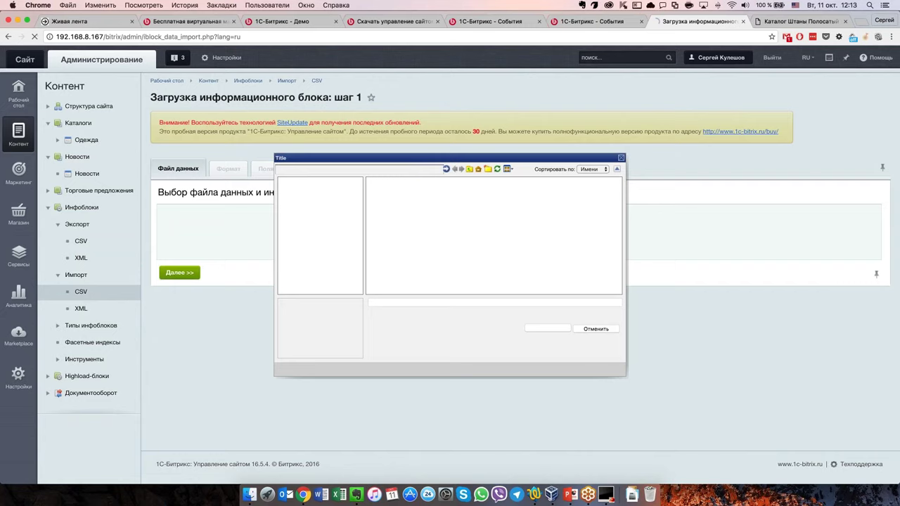
left_click(547, 327)
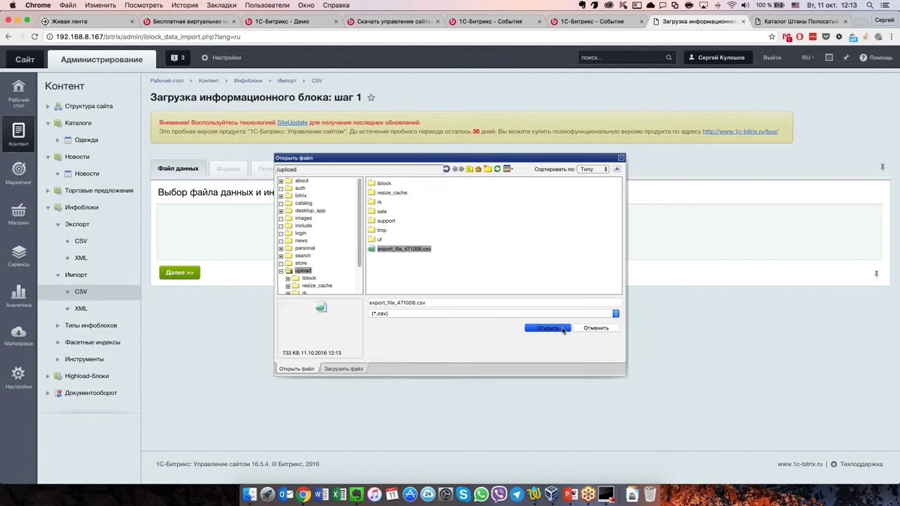
left_click(503, 241)
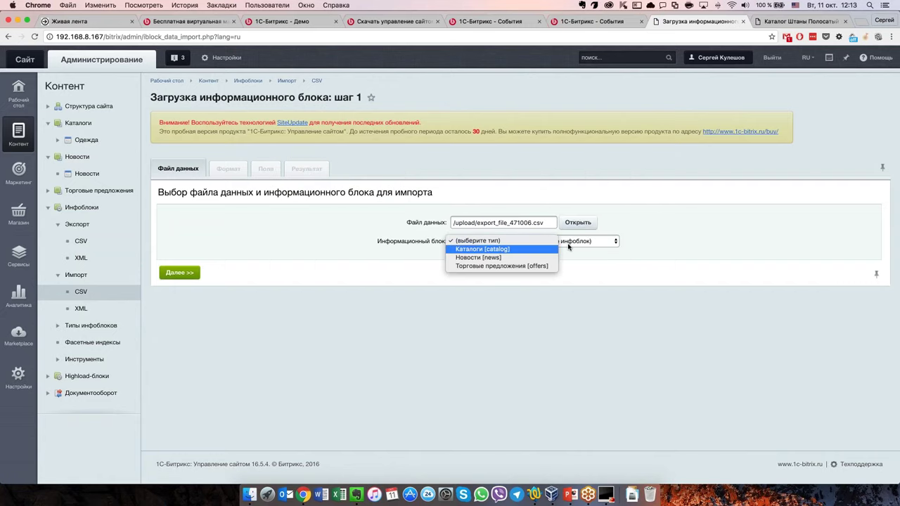
left_click(500, 252)
left_click(587, 241)
key("Down")
key("Return")
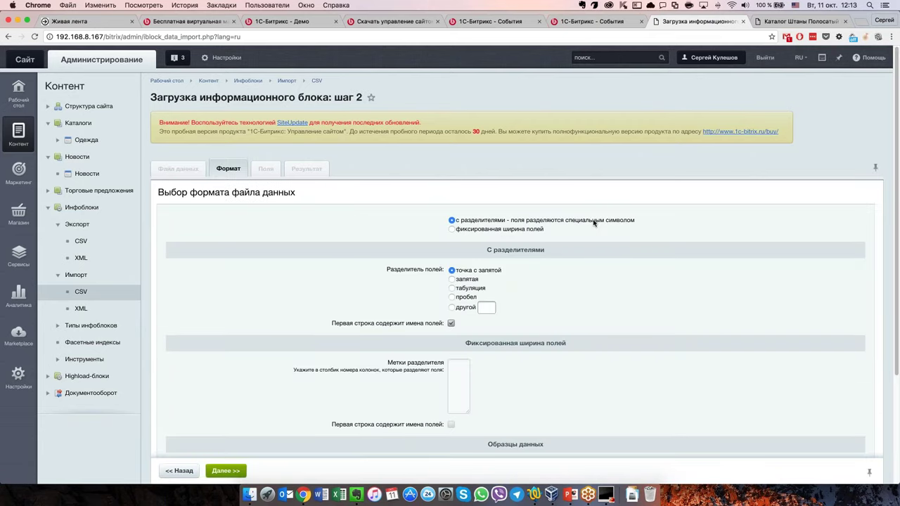
Review the data sample and accept the semicolon-delimited format with field names in the first row, continuing to field mapping
scroll(592, 279, "down", 1)
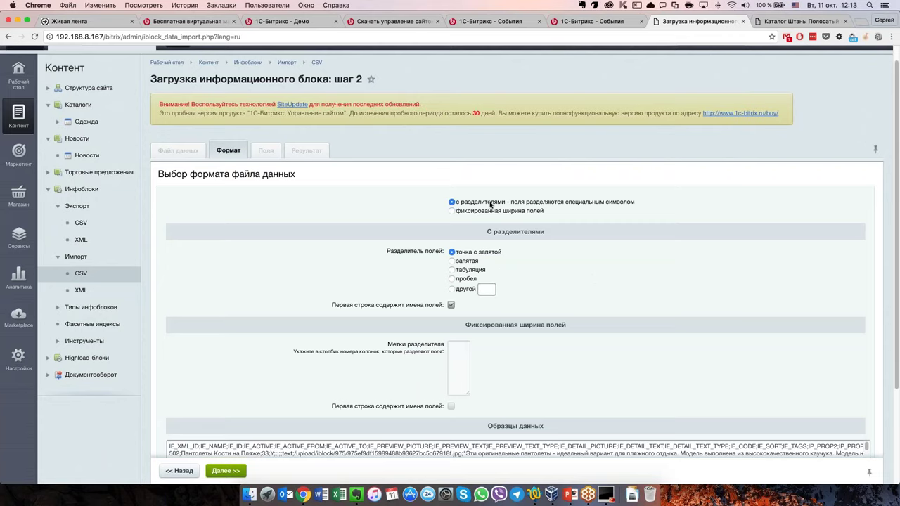
scroll(552, 297, "down", 5)
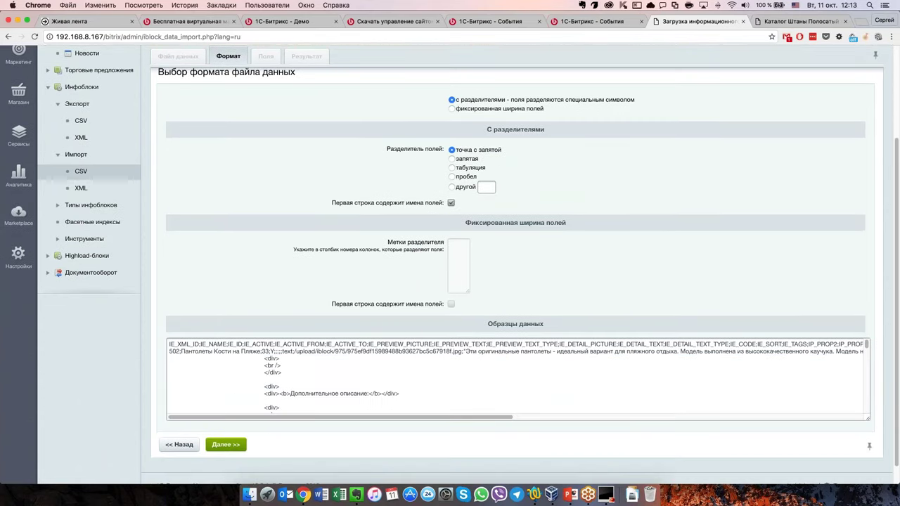
scroll(375, 357, "up", 5)
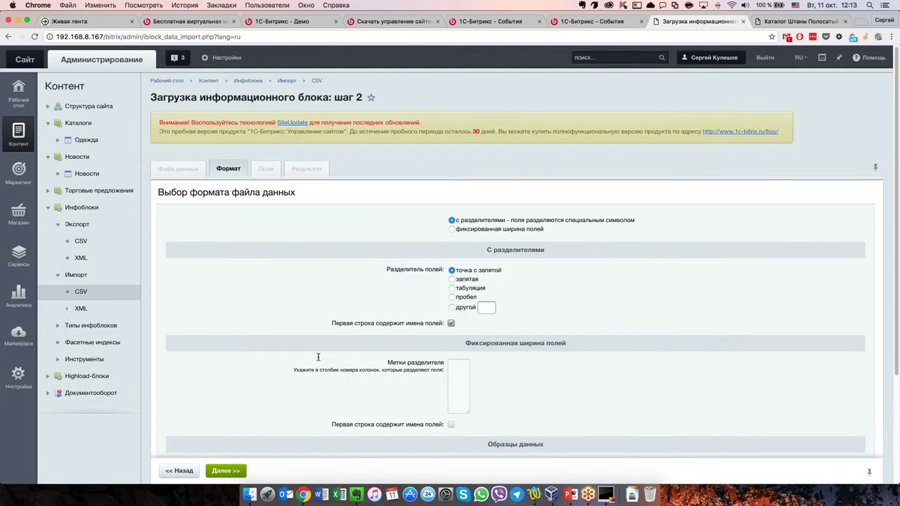
scroll(292, 396, "down", 10)
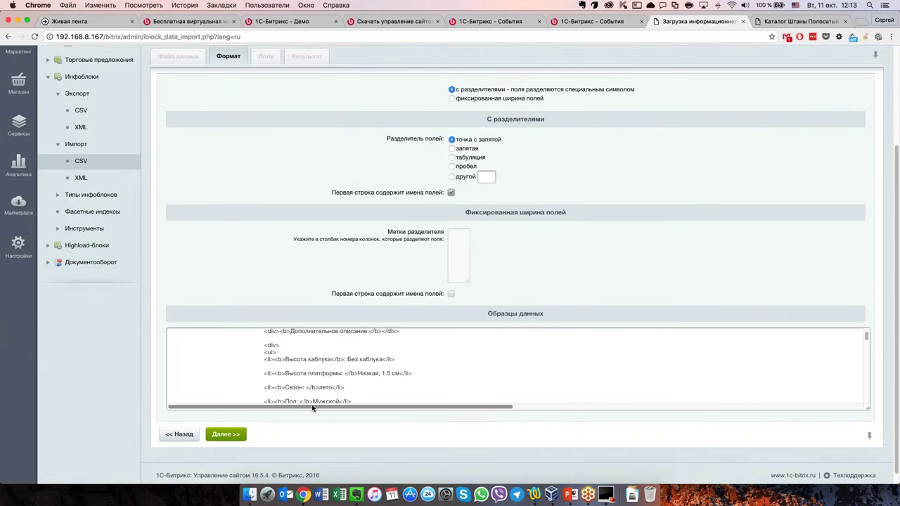
scroll(693, 401, "right", 5)
scroll(341, 408, "left", 5)
left_click(226, 434)
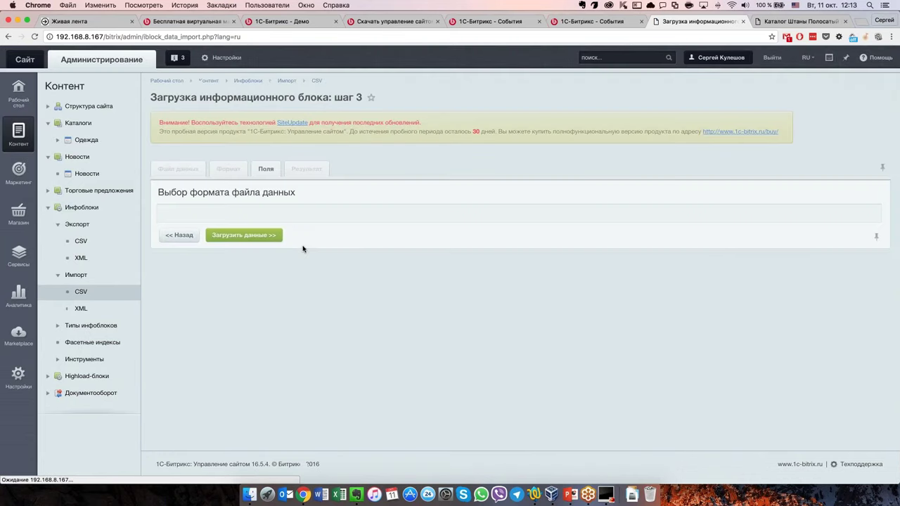
Examine how the CSV file's fields are matched to the infoblock's database fields and properties
scroll(303, 251, "down", 3)
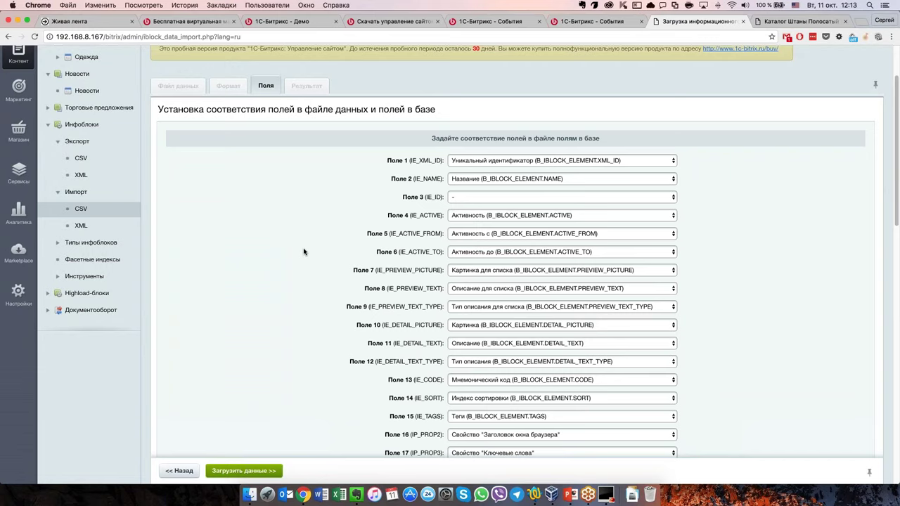
scroll(304, 251, "down", 10)
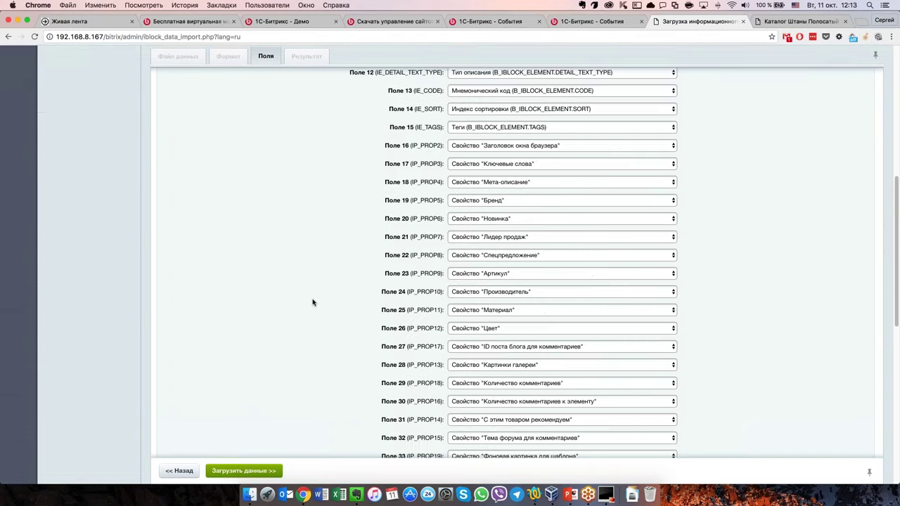
scroll(313, 302, "down", 7)
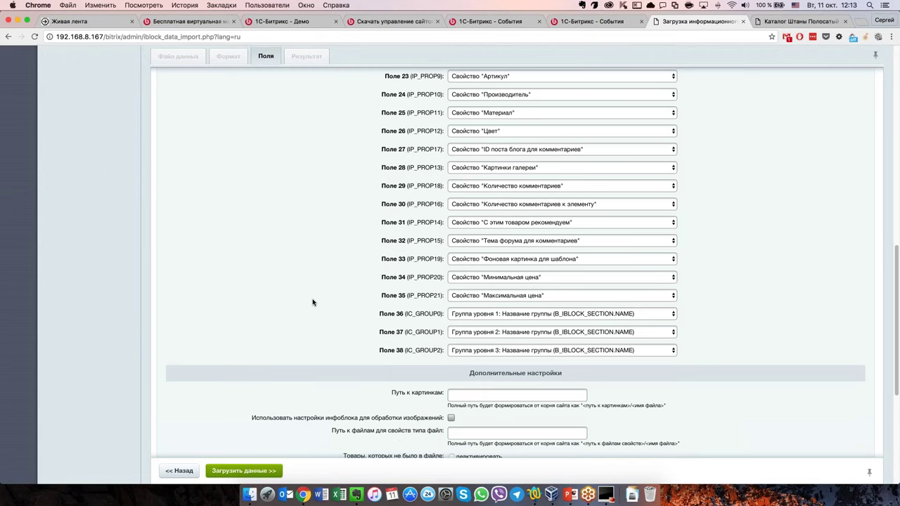
scroll(313, 303, "up", 17)
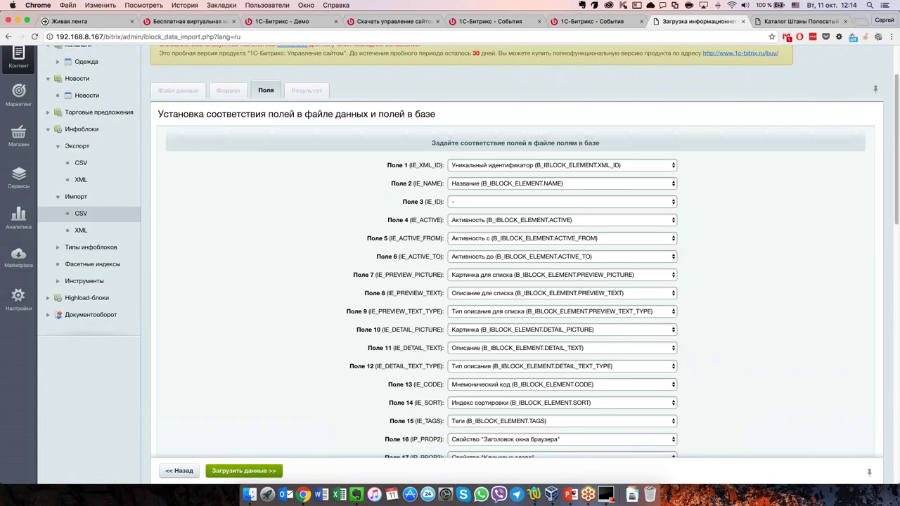
scroll(394, 152, "down", 1)
left_click_drag(387, 154, 443, 208)
left_click_drag(371, 227, 393, 244)
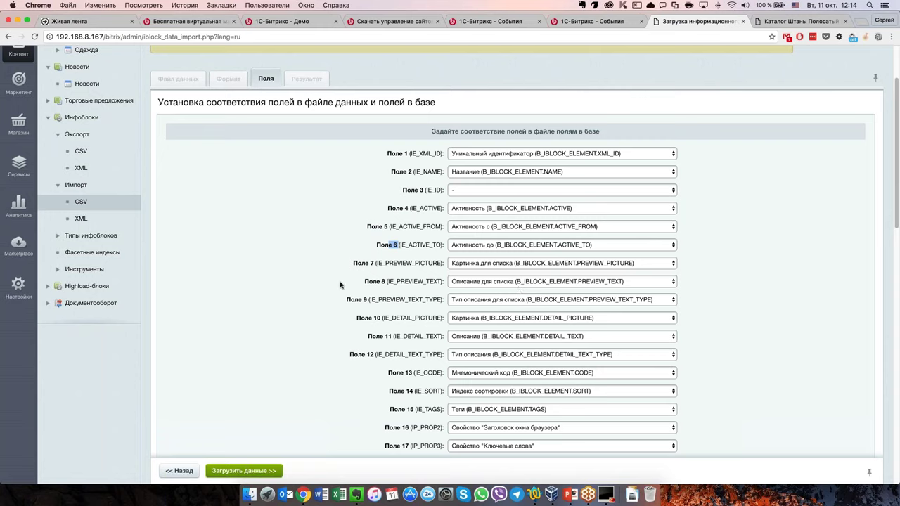
scroll(345, 282, "down", 1)
left_click_drag(368, 282, 439, 281)
left_click_drag(383, 300, 440, 301)
left_click_drag(393, 319, 438, 319)
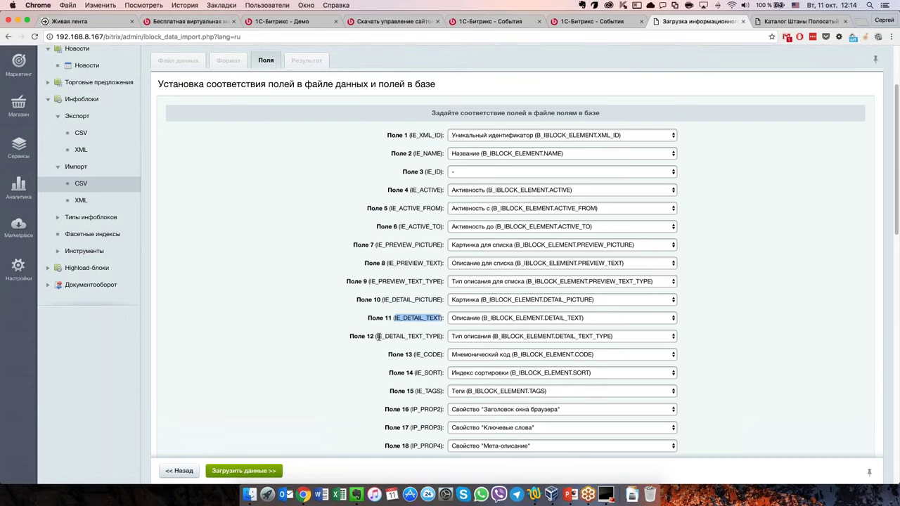
left_click_drag(377, 336, 427, 372)
scroll(426, 373, "down", 2)
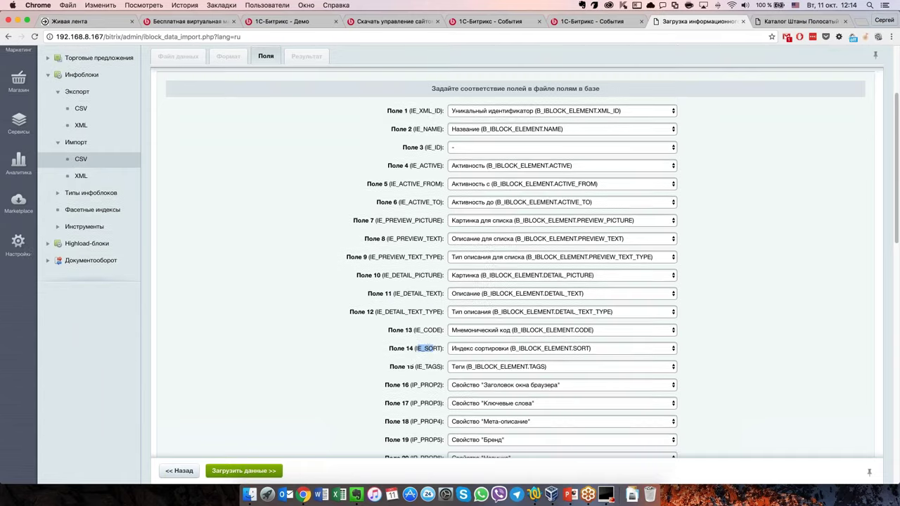
scroll(450, 267, "down", 2)
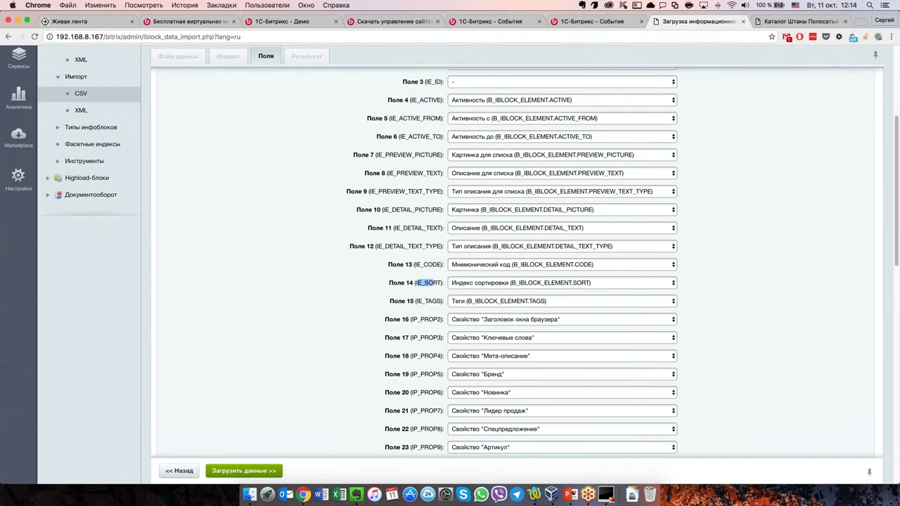
scroll(450, 267, "up", 3)
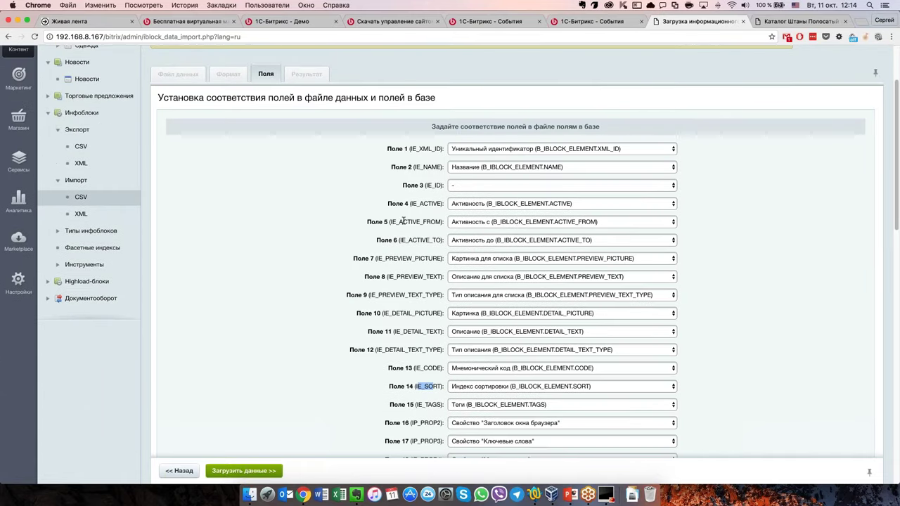
left_click_drag(443, 167, 414, 167)
left_click(549, 169)
left_click(550, 169)
scroll(405, 274, "down", 10)
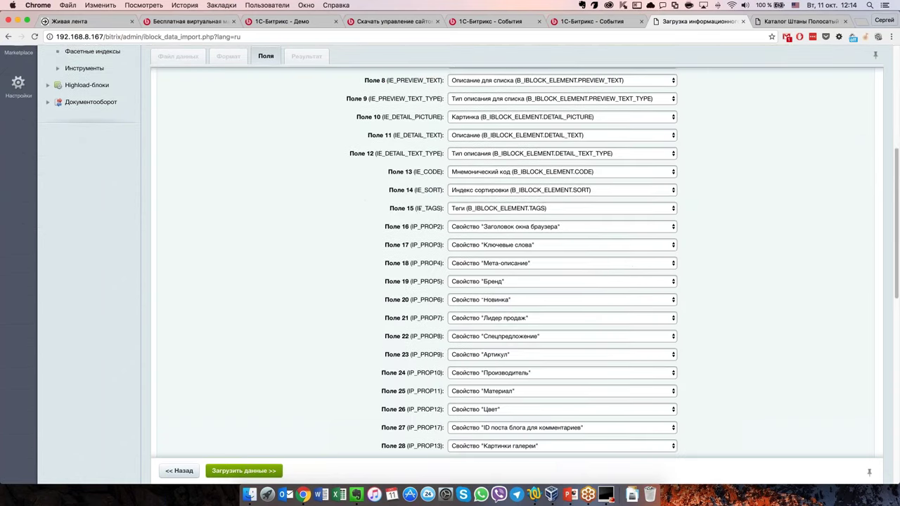
Examine the additional import settings for image paths, missing products, inactive elements and step time, along with the data sample
scroll(403, 276, "down", 5)
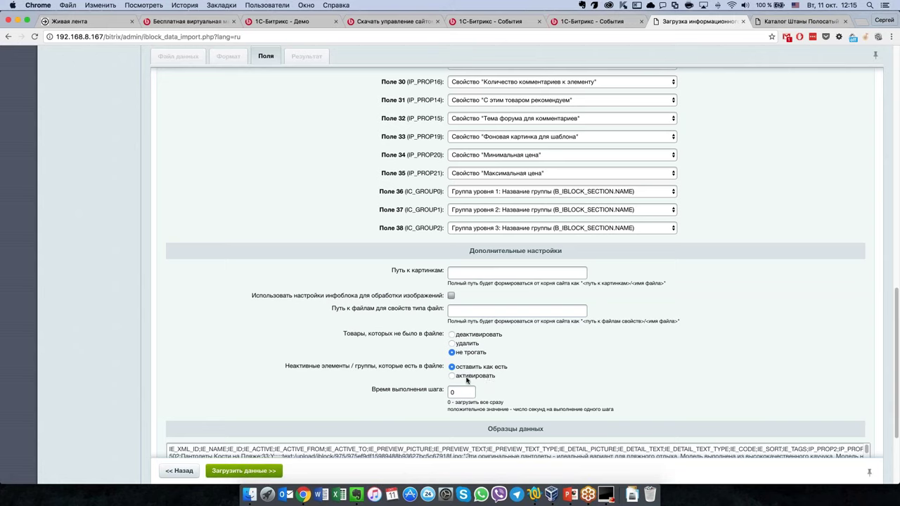
scroll(555, 399, "down", 3)
scroll(556, 407, "down", 5)
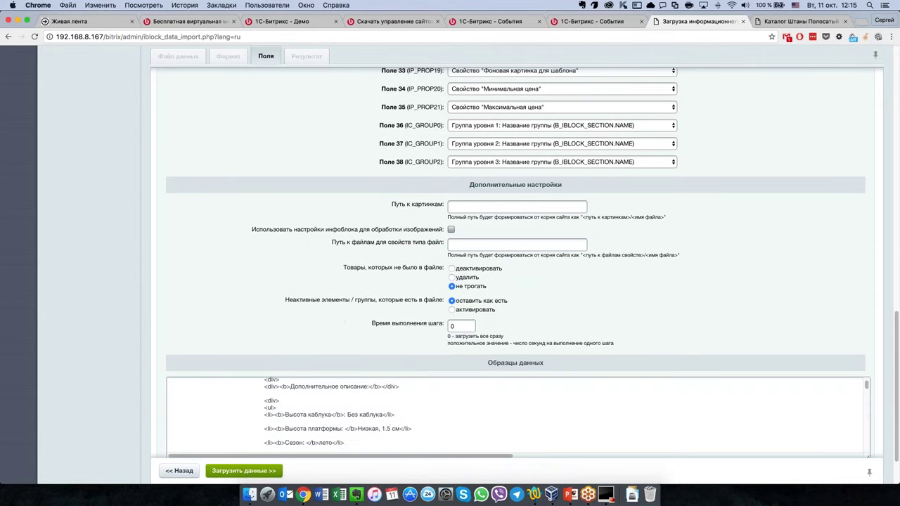
scroll(527, 259, "up", 8)
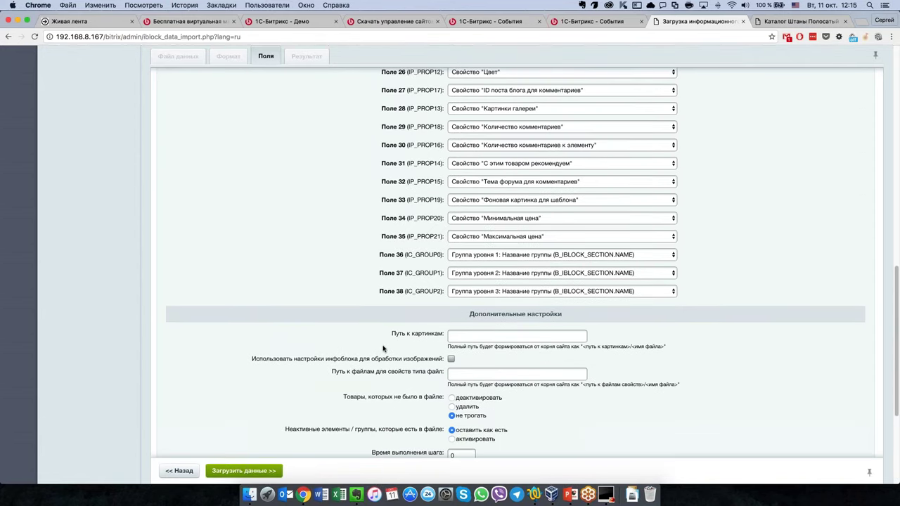
scroll(383, 349, "down", 5)
scroll(369, 366, "up", 3)
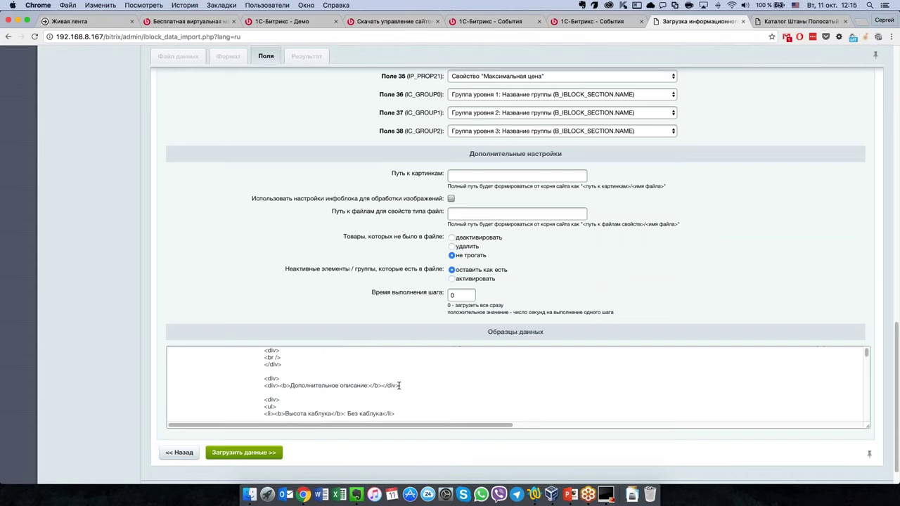
scroll(354, 382, "up", 4)
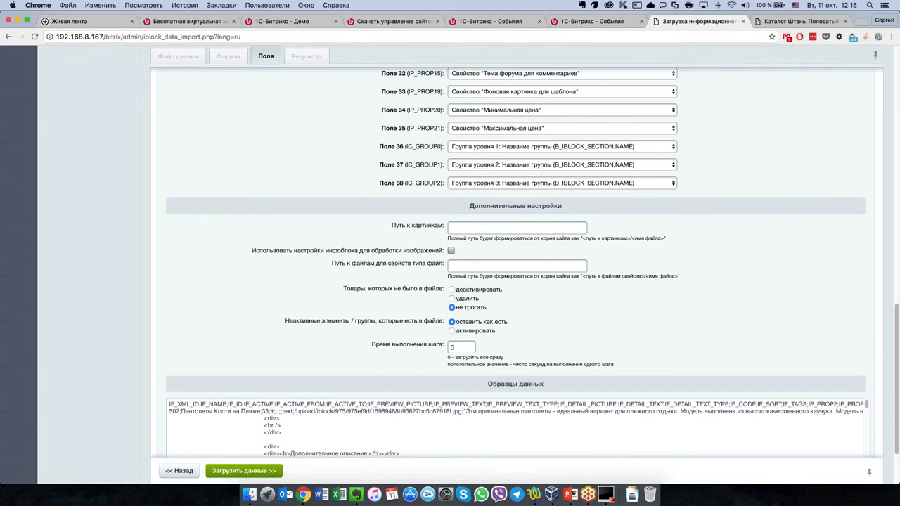
scroll(309, 300, "down", 2)
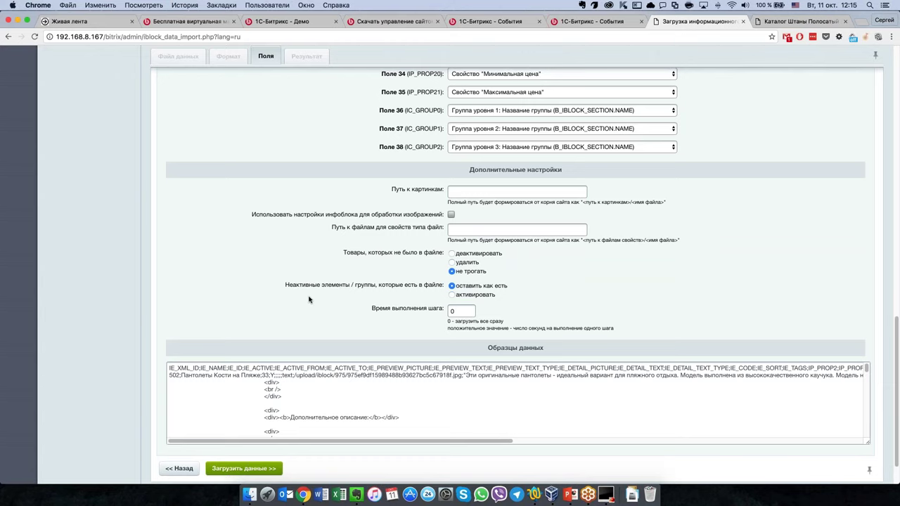
Collapse the Импорт, Экспорт, Инфоблоки, Новости and Каталоги branches of the Контент navigation tree
scroll(341, 252, "down", 2)
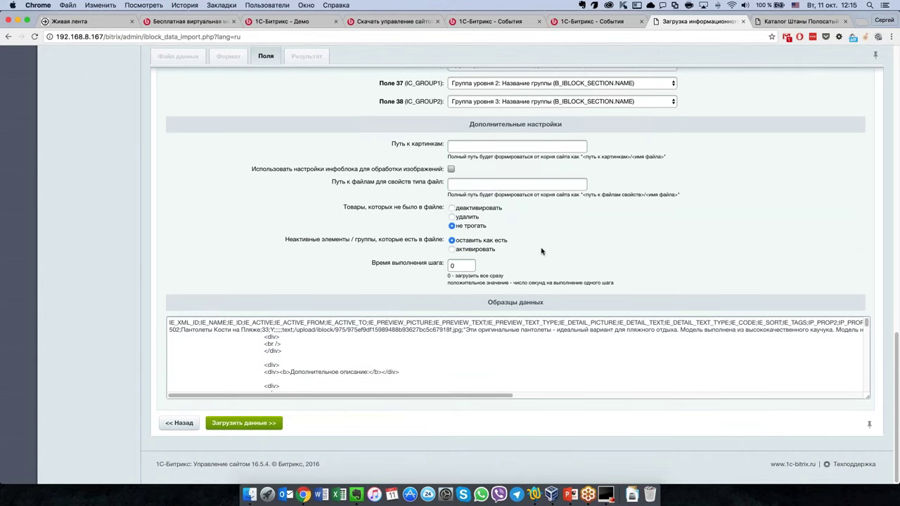
scroll(356, 226, "up", 10)
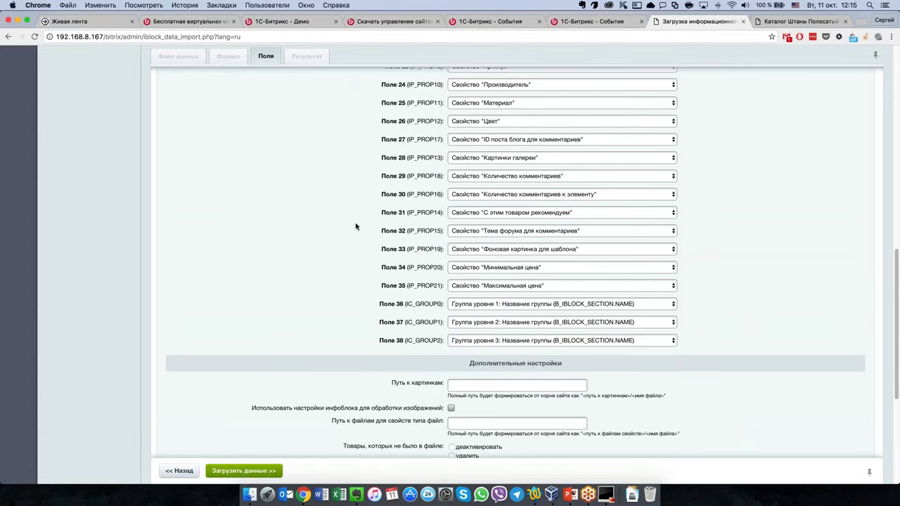
scroll(387, 211, "up", 20)
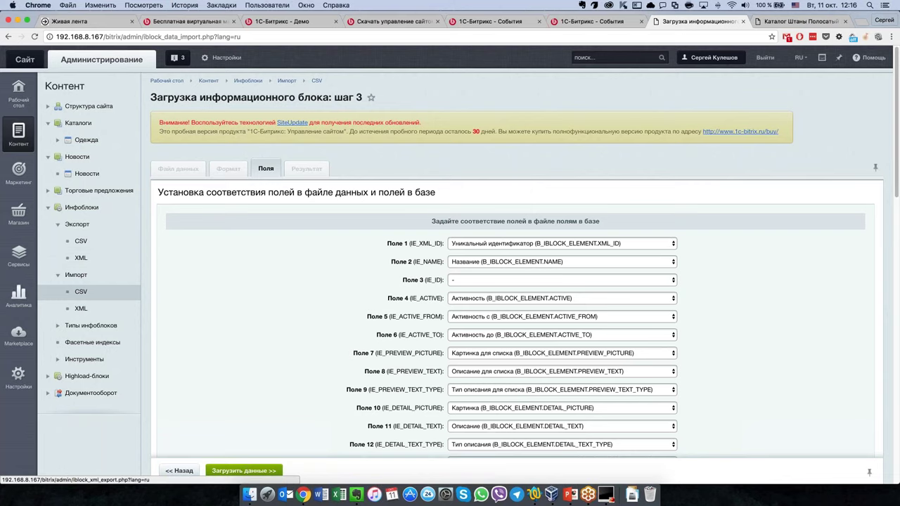
left_click(58, 274)
left_click(57, 223)
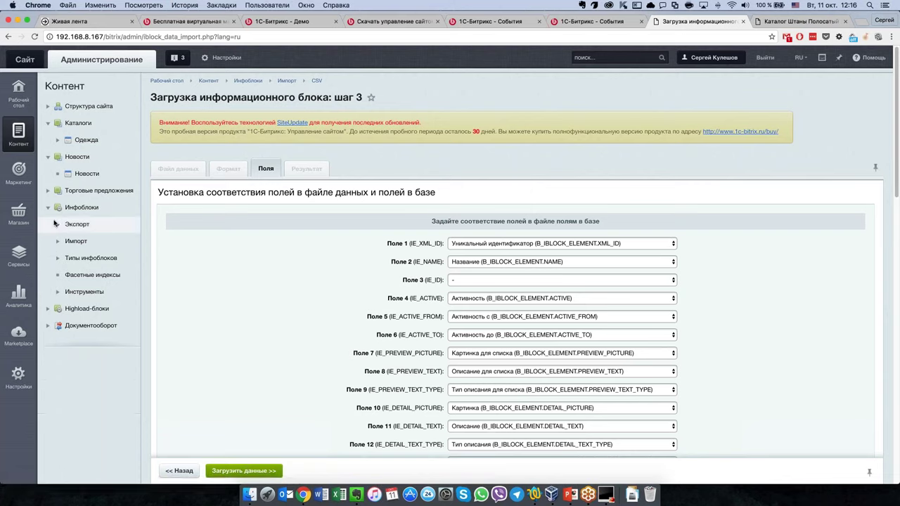
left_click(48, 206)
left_click(48, 156)
left_click(47, 122)
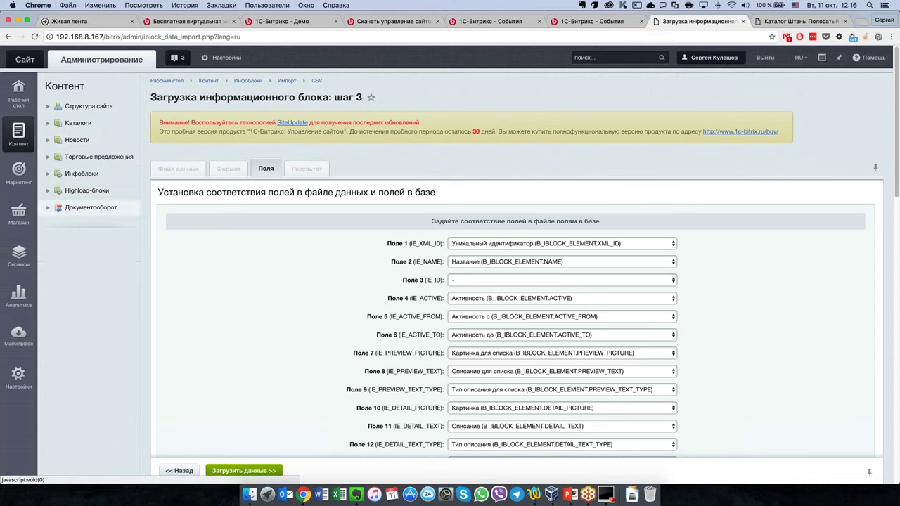
Open Мастер магазина in the Магазин settings and review its groups of store setup tasks
left_click(19, 212)
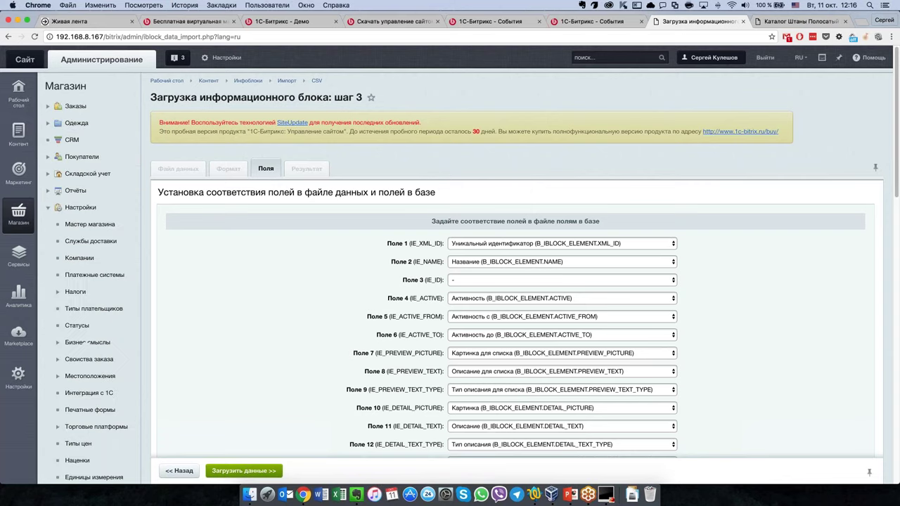
left_click(111, 229)
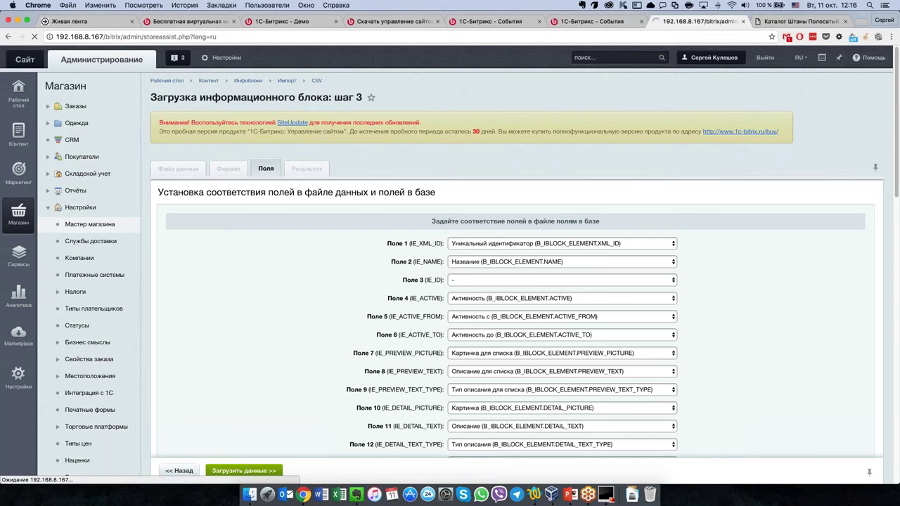
scroll(365, 283, "down", 5)
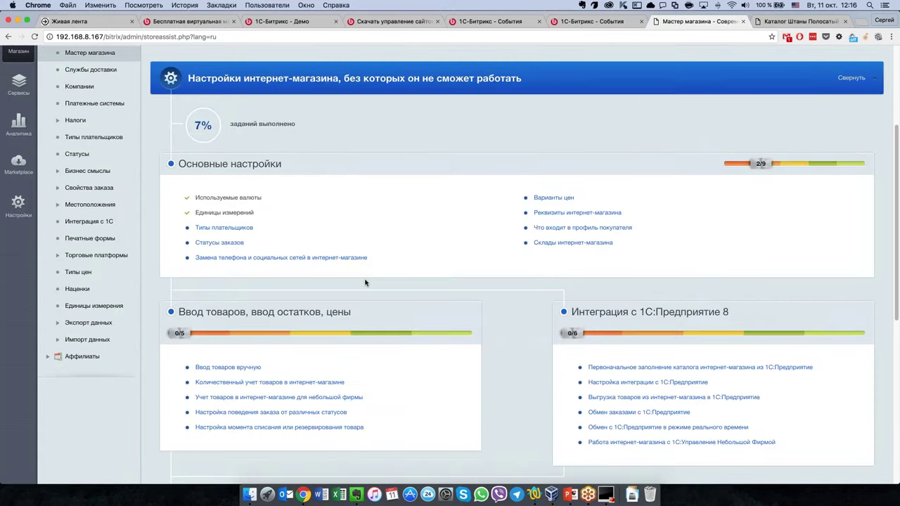
scroll(365, 283, "down", 5)
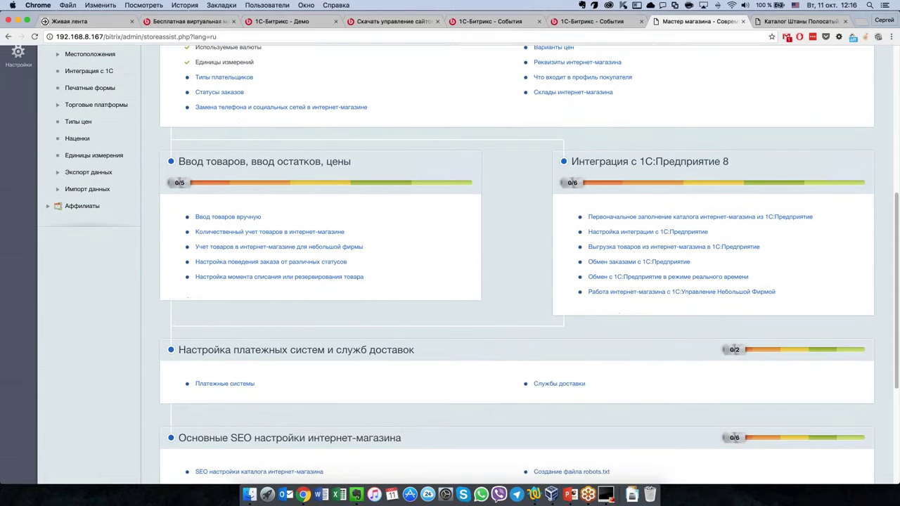
scroll(459, 309, "down", 1)
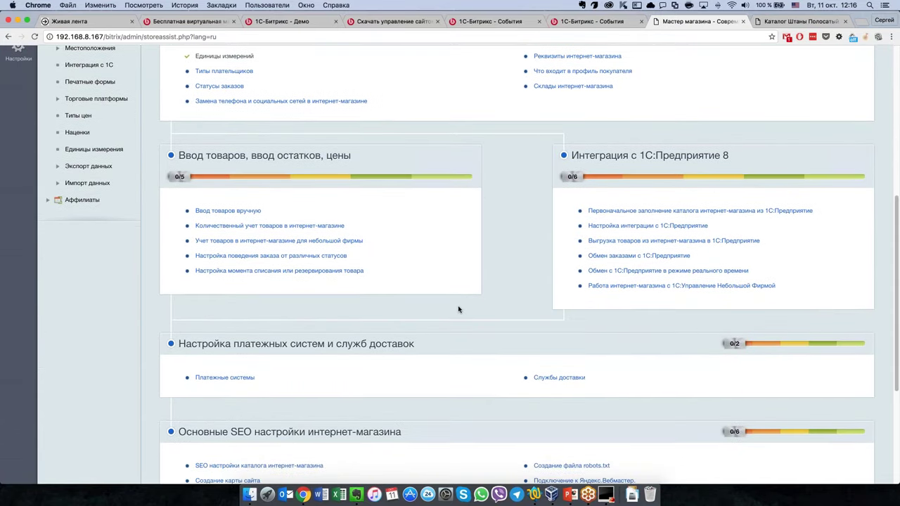
scroll(287, 373, "down", 2)
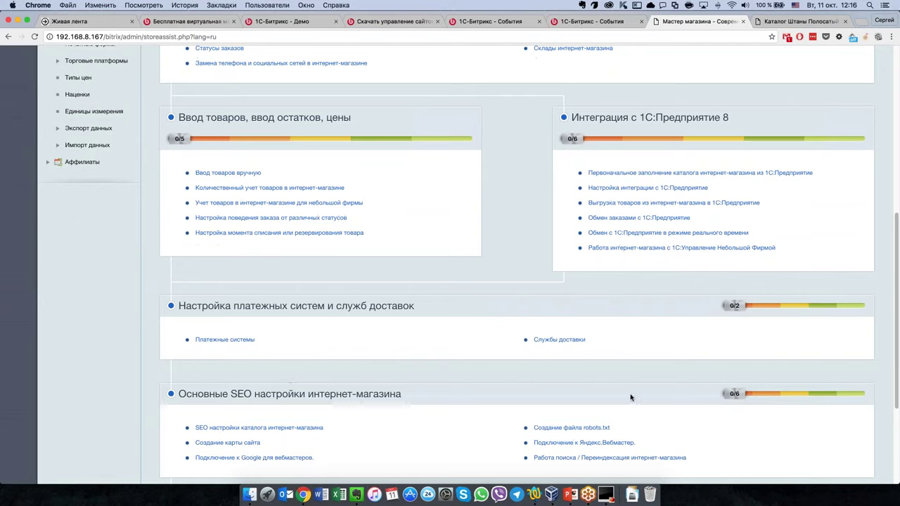
Open the Платежные системы task from the store wizard and look through the list of payment systems
left_click(219, 340)
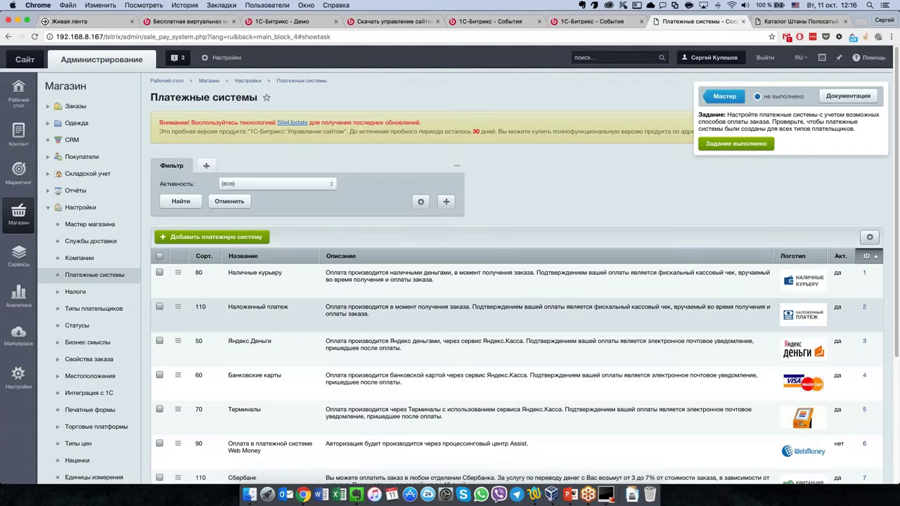
scroll(450, 281, "down", 5)
scroll(450, 281, "up", 1)
scroll(450, 281, "up", 3)
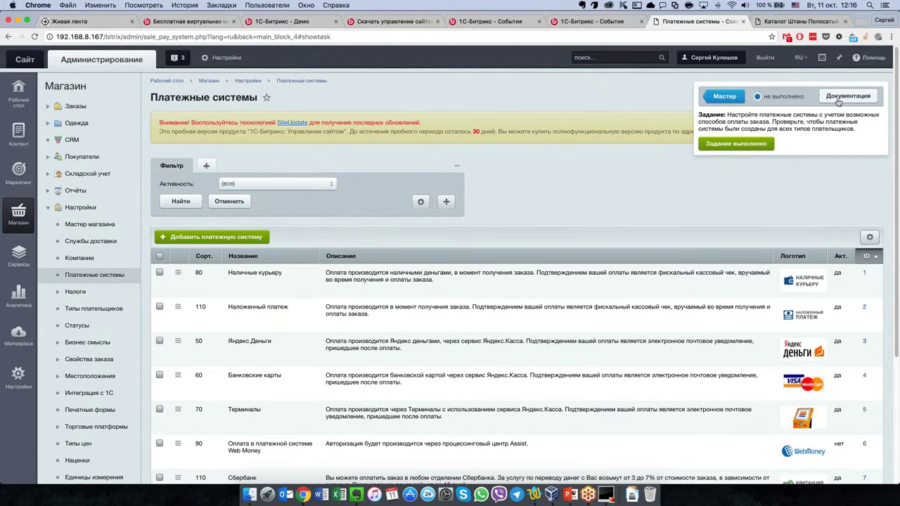
scroll(450, 281, "down", 2)
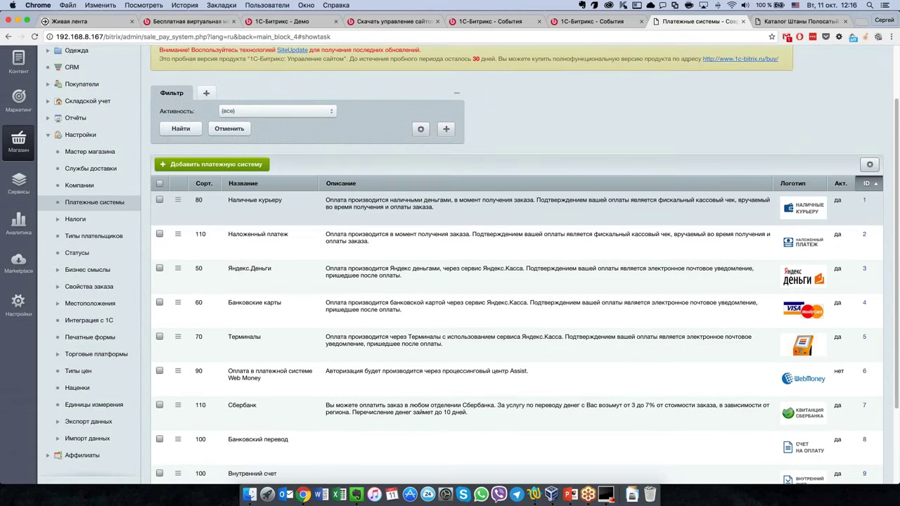
scroll(421, 352, "down", 1)
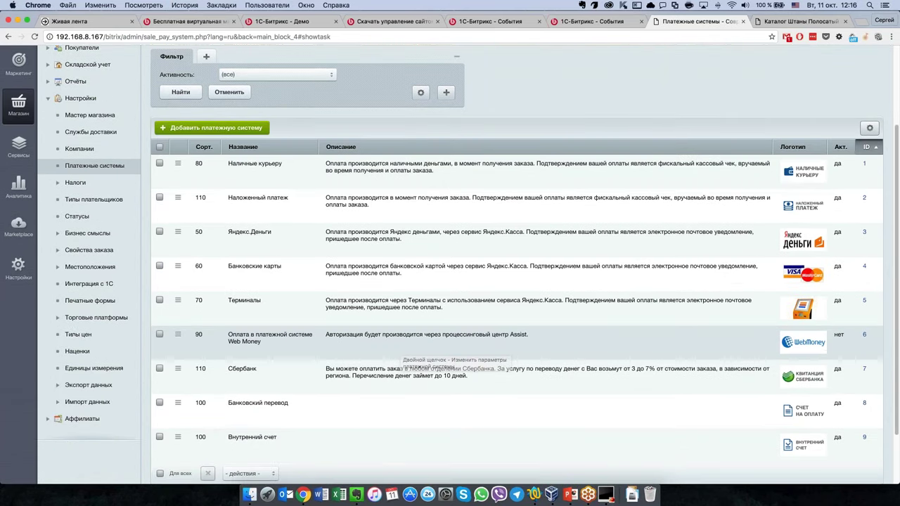
scroll(393, 365, "down", 1)
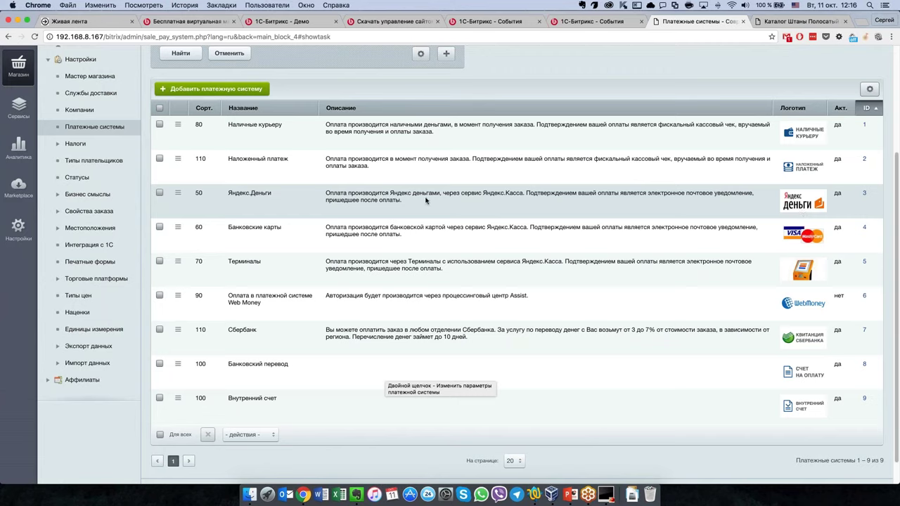
Open the Яндекс.Деньги payment system for editing and examine its general parameters down to the handler settings
double_click(362, 199)
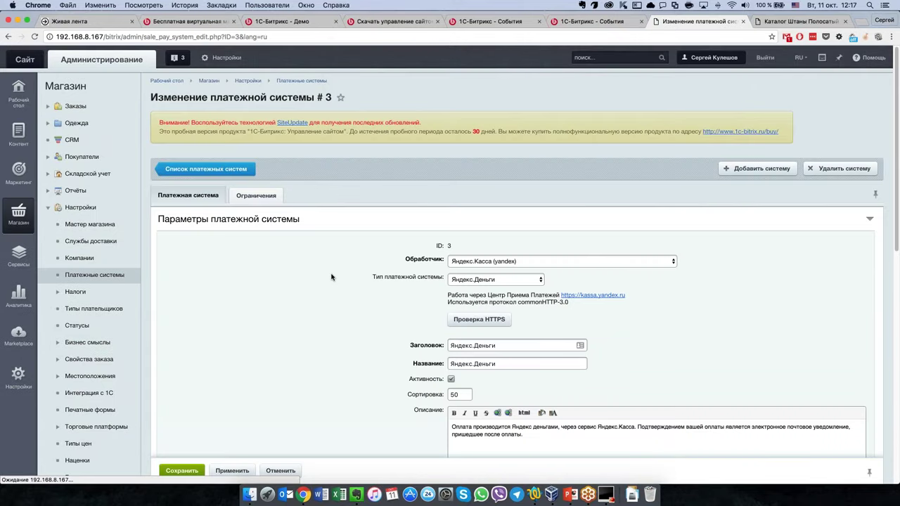
scroll(331, 276, "down", 2)
scroll(331, 276, "down", 1)
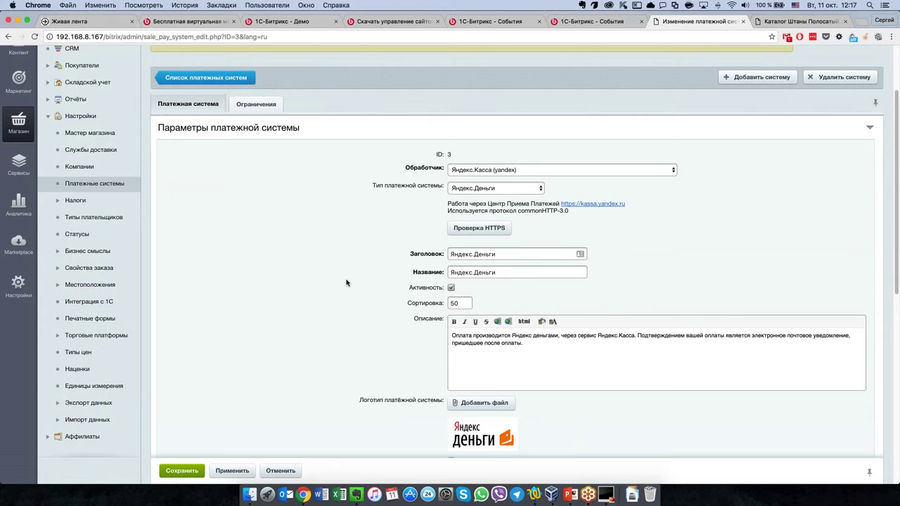
scroll(346, 283, "down", 1)
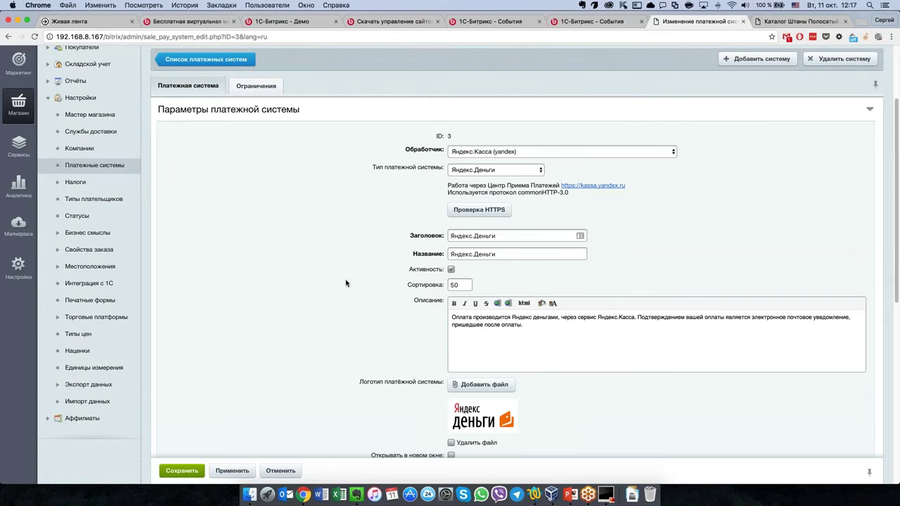
scroll(345, 283, "down", 2)
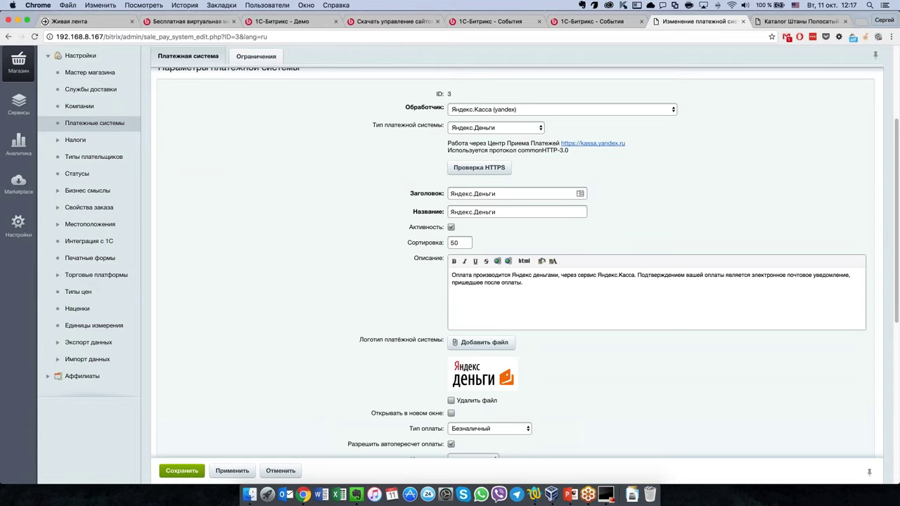
scroll(342, 284, "down", 10)
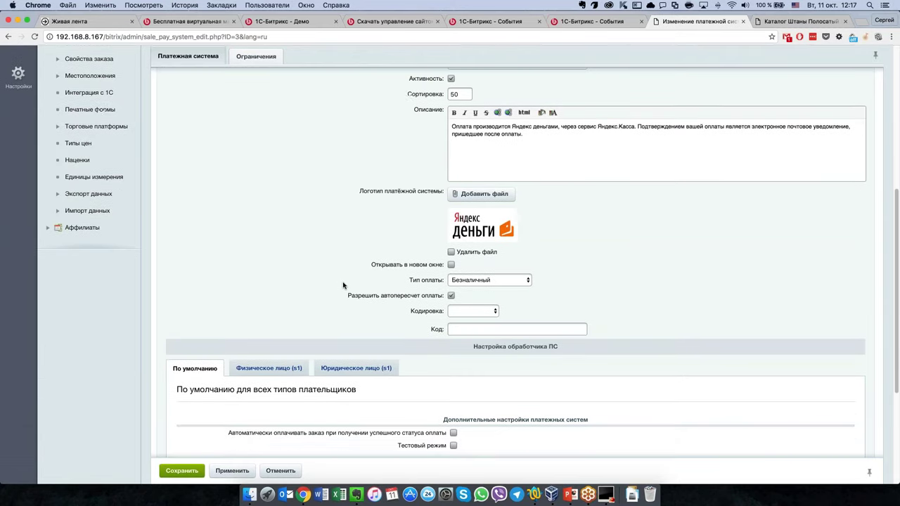
Compare the handler settings for Физическое лицо and Юридическое лицо, and return to the default payer settings
left_click(267, 205)
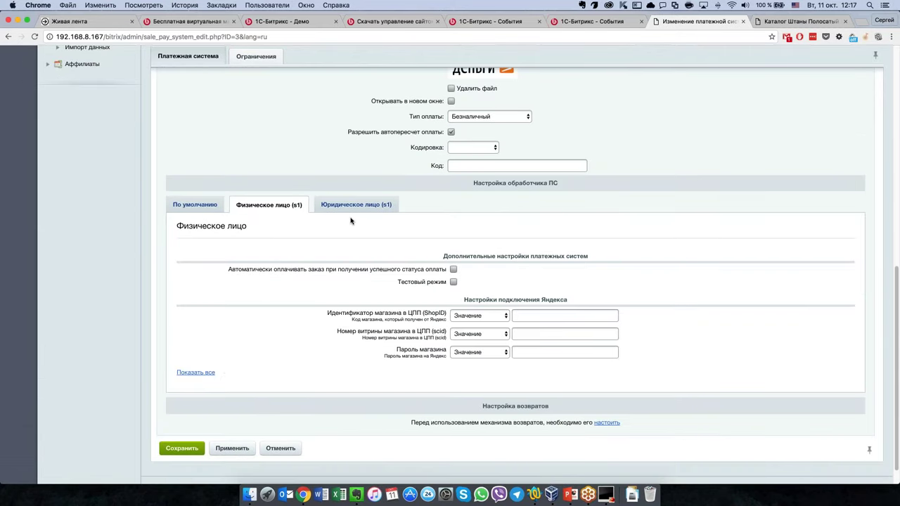
left_click(331, 209)
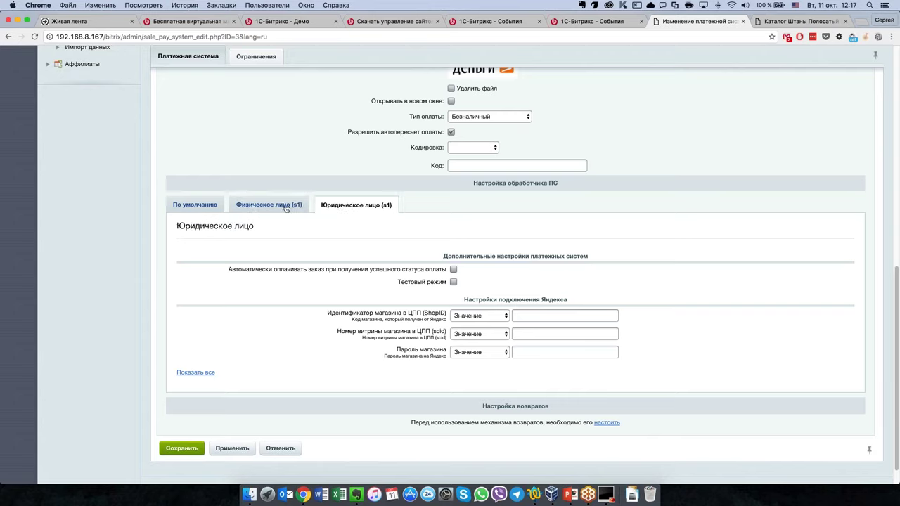
left_click(246, 205)
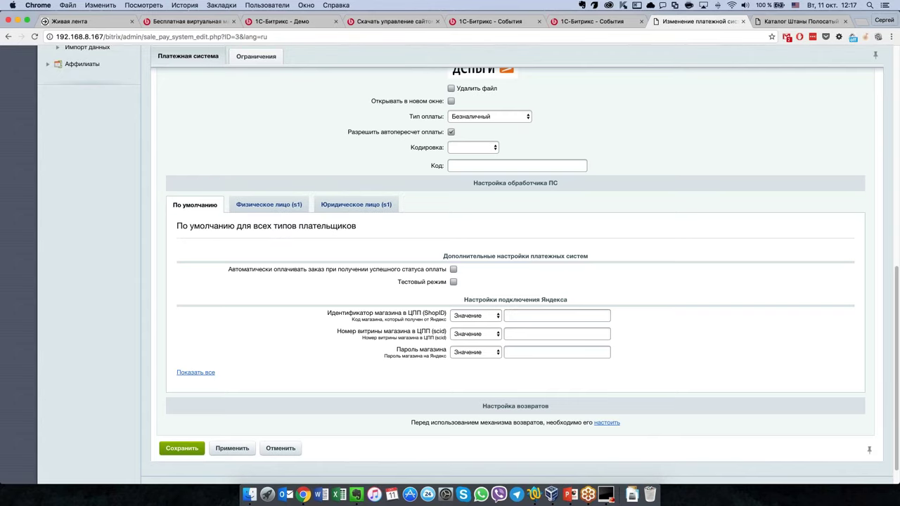
Examine the default Яндекс connection fields, show all the payment fields, and hide the filled ones again
scroll(476, 262, "down", 1)
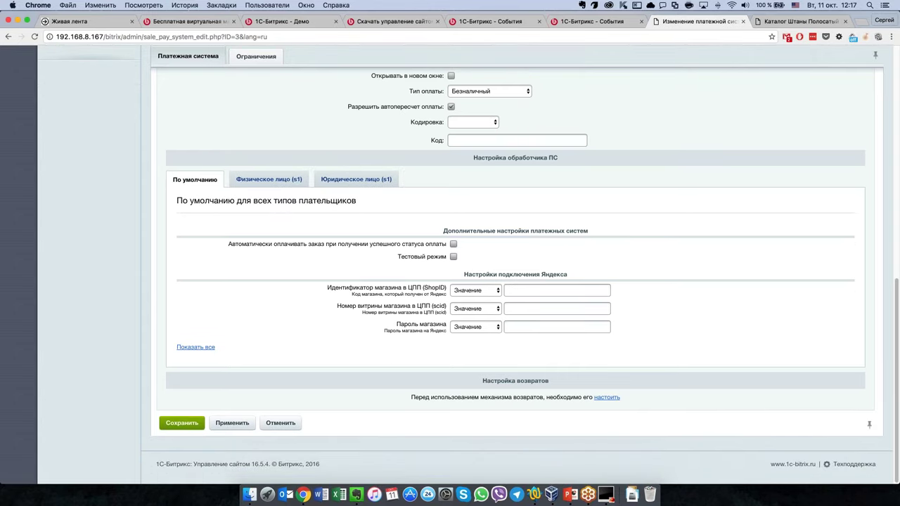
left_click_drag(327, 287, 430, 330)
left_click(430, 331)
left_click(169, 347)
scroll(300, 316, "down", 1)
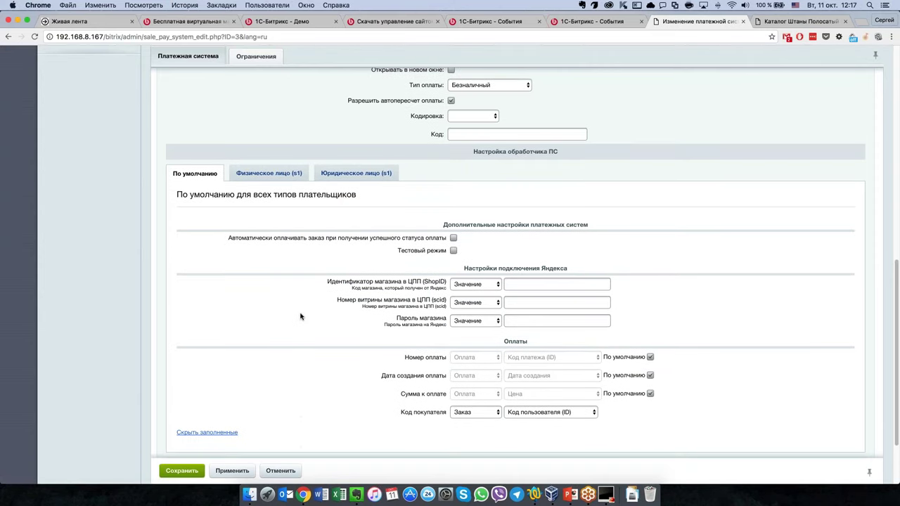
scroll(300, 316, "down", 2)
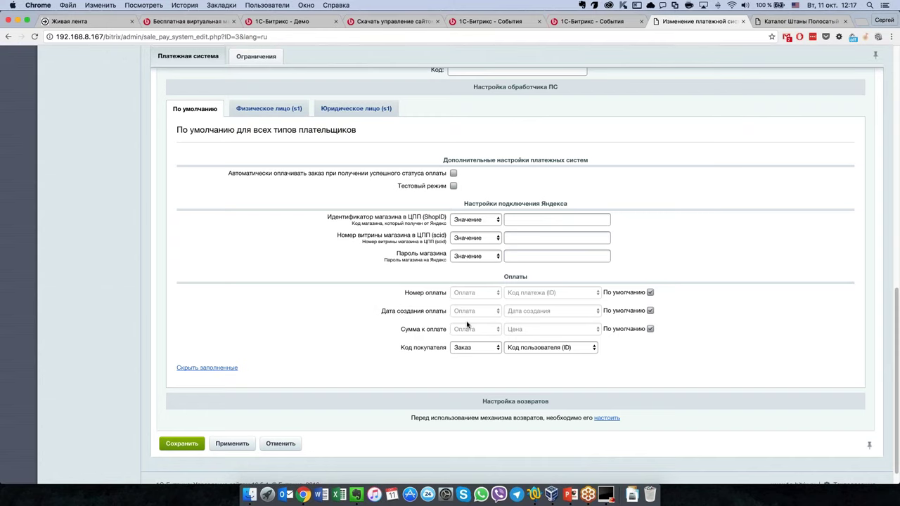
left_click(229, 370)
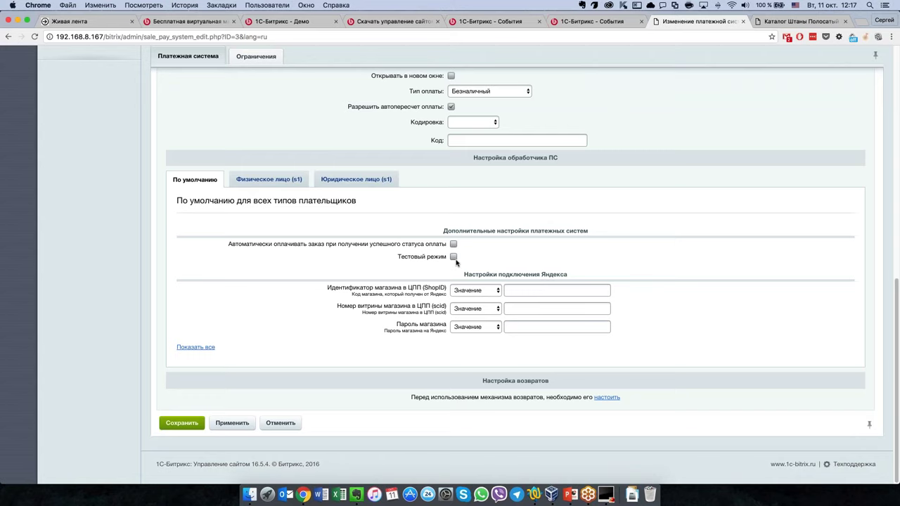
Turn on automatic order payment on receiving a successful payment status in the default handler settings, and review the form
scroll(456, 261, "up", 2)
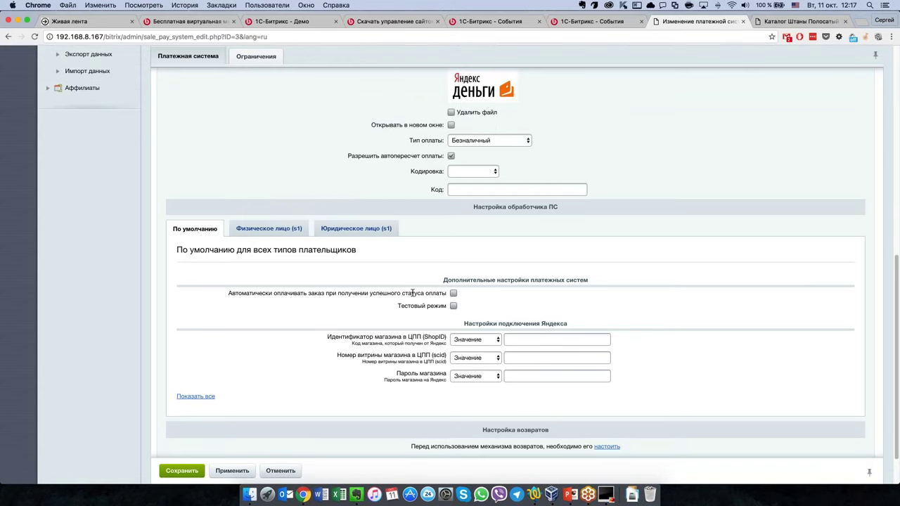
left_click(452, 293)
left_click_drag(229, 293, 424, 293)
left_click(415, 296)
scroll(390, 290, "up", 5)
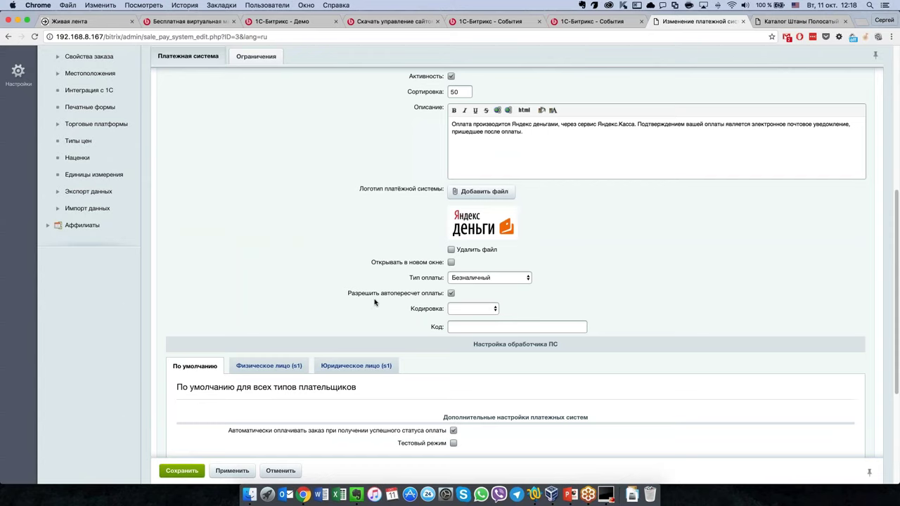
scroll(463, 395, "down", 2)
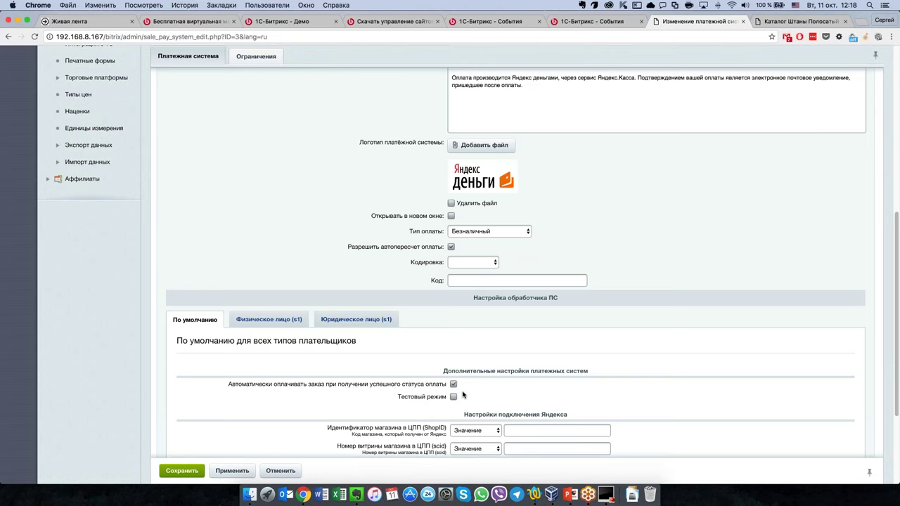
scroll(463, 396, "up", 8)
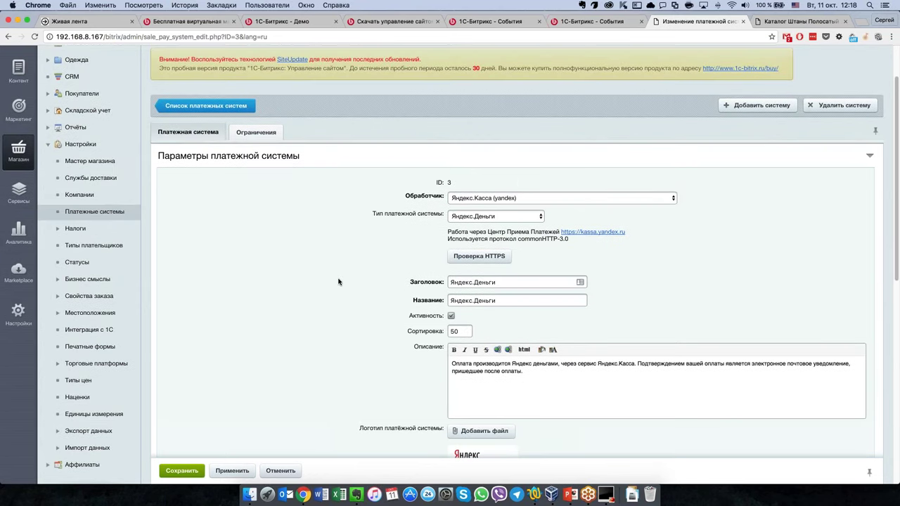
Return to the payment systems list without saving the Яндекс.Деньги form, and look through the available systems
left_click(216, 107)
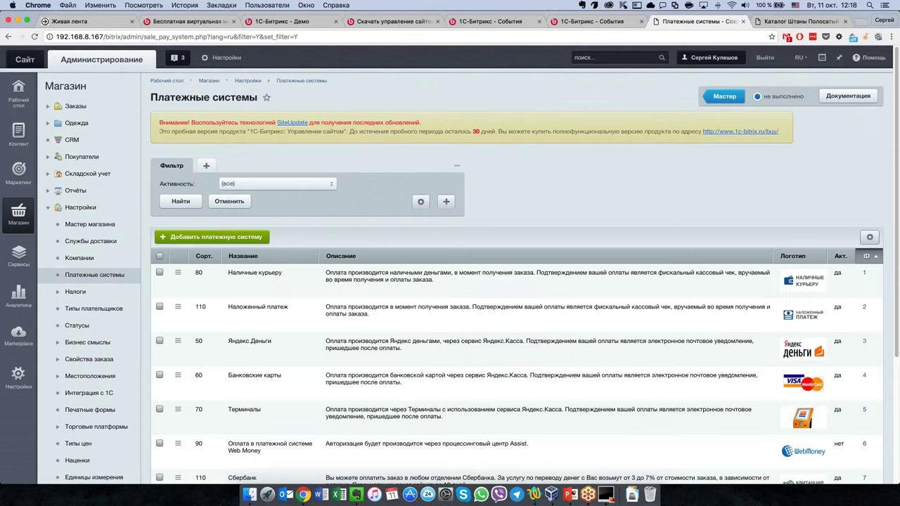
scroll(572, 307, "down", 5)
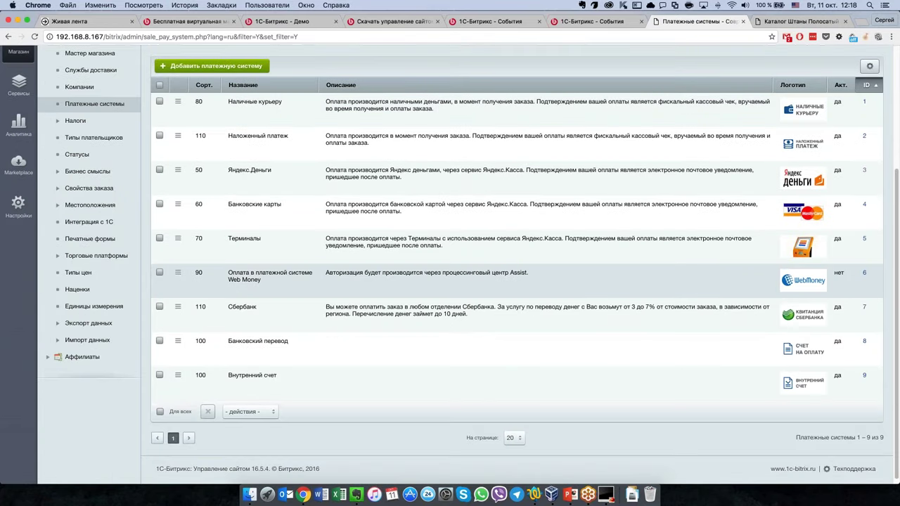
scroll(517, 281, "up", 3)
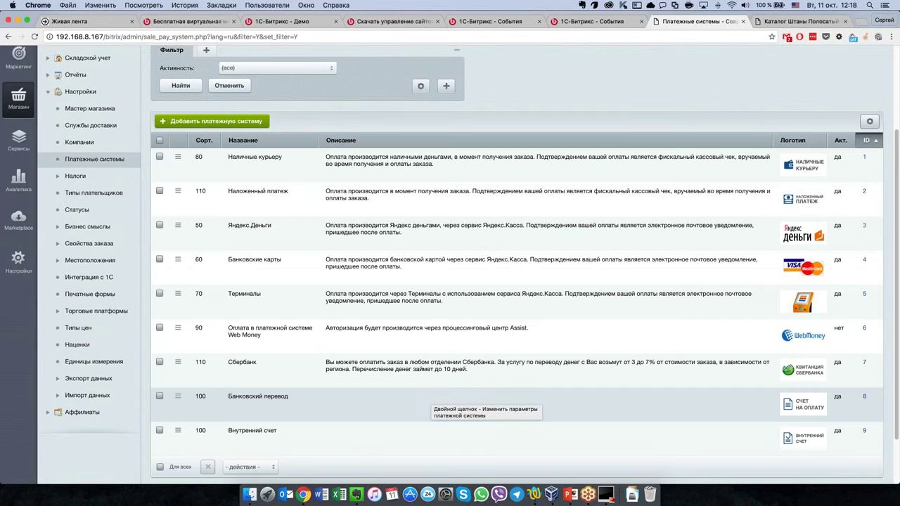
Open the Marketplace solutions catalog and expand Каталог решений and its Для интернет-магазина category
scroll(485, 394, "up", 5)
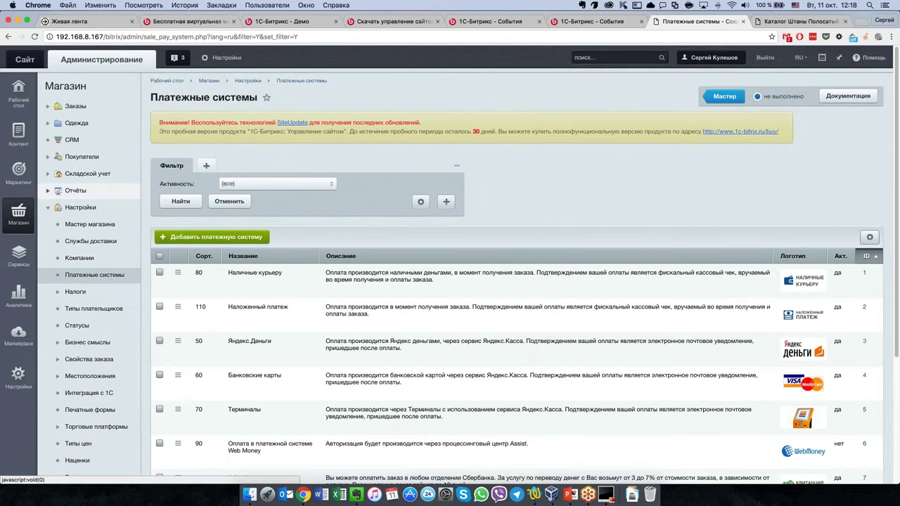
left_click(19, 338)
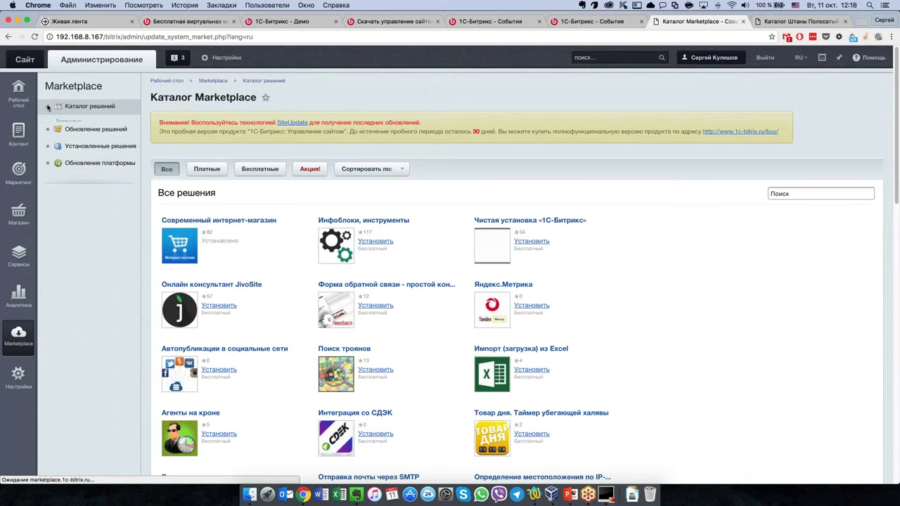
left_click(48, 106)
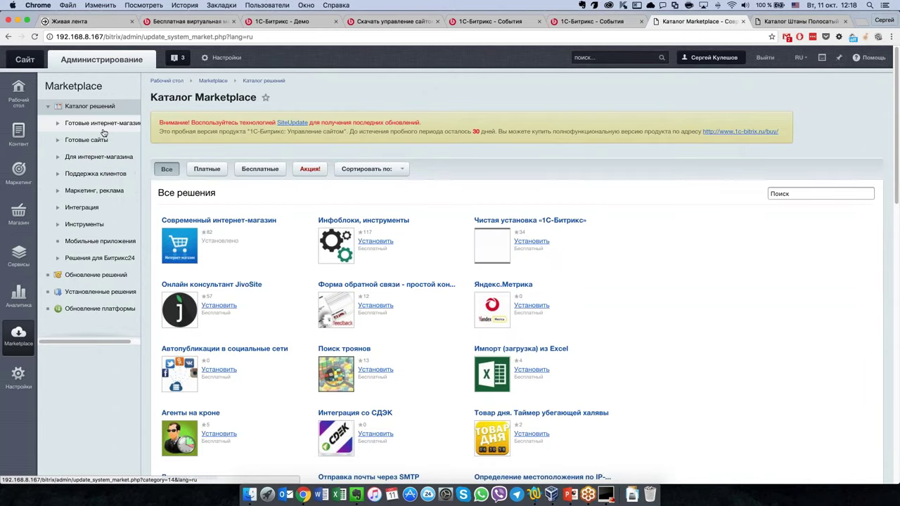
left_click(57, 158)
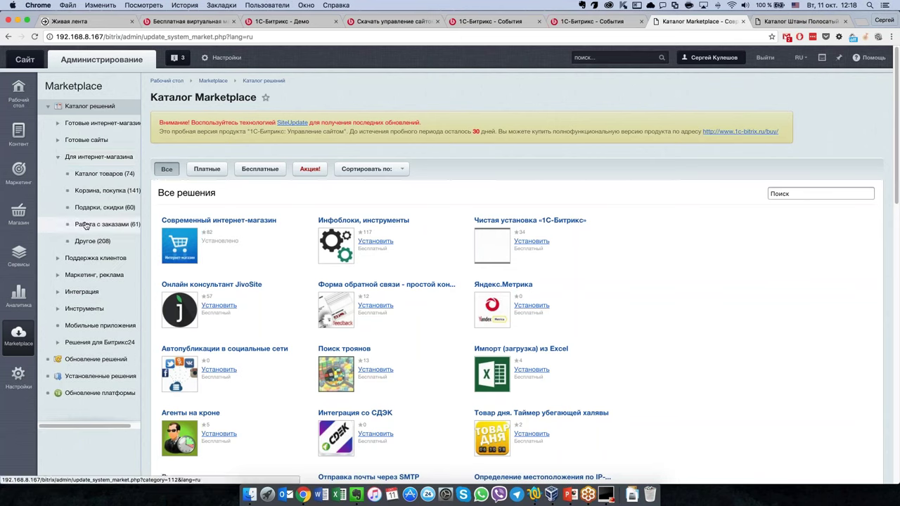
Expand the Интеграция and Инструменты categories in the Marketplace catalog to see their subcategories
left_click(57, 291)
scroll(84, 302, "down", 1)
scroll(98, 299, "down", 1)
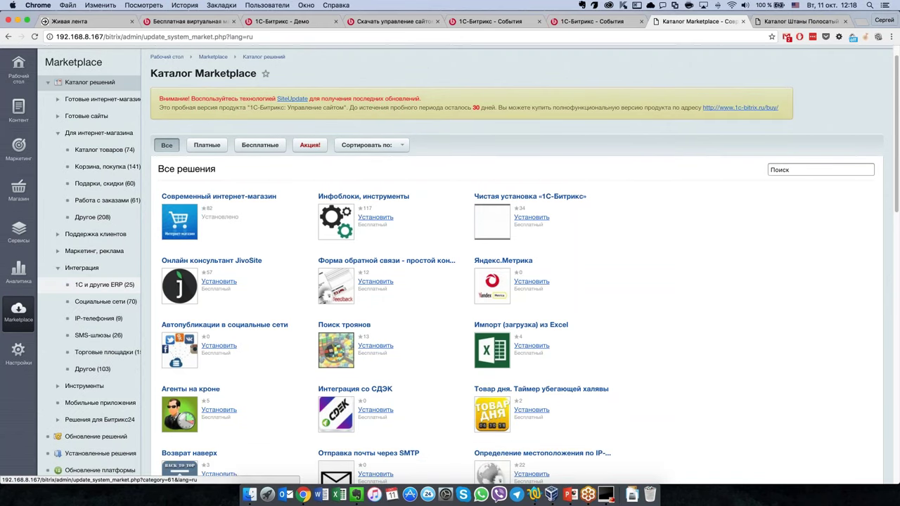
scroll(99, 317, "down", 2)
left_click(57, 385)
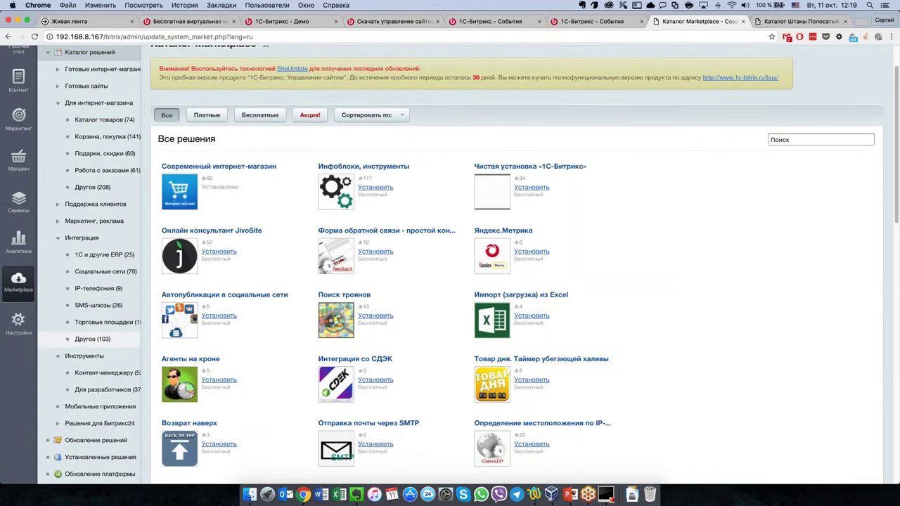
scroll(99, 316, "up", 3)
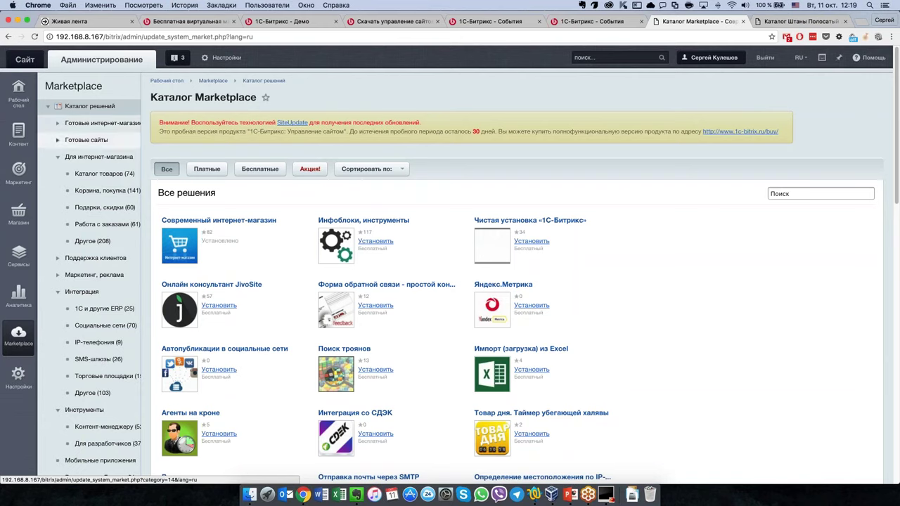
Open the Работа с заказами subcategory of Для интернет-магазина and look through its first page of solutions
left_click(96, 224)
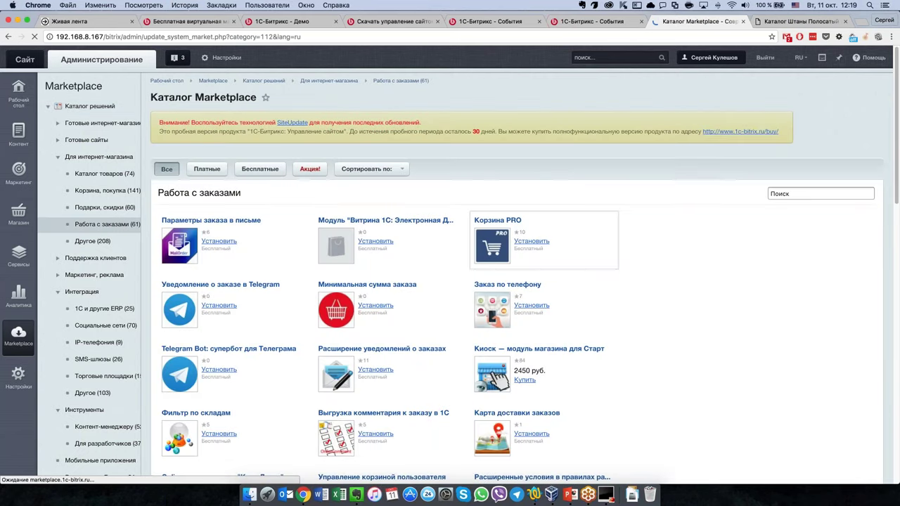
scroll(666, 203, "down", 5)
scroll(398, 307, "down", 5)
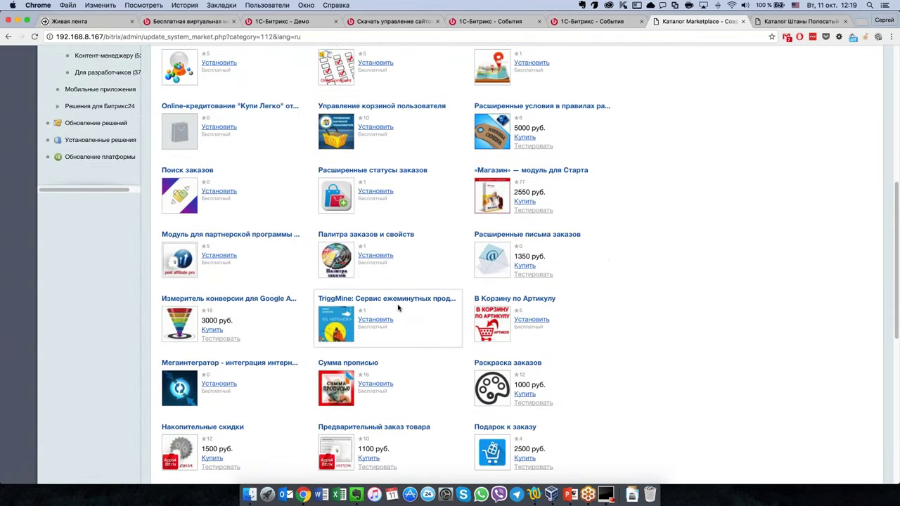
scroll(398, 307, "down", 5)
scroll(211, 313, "down", 5)
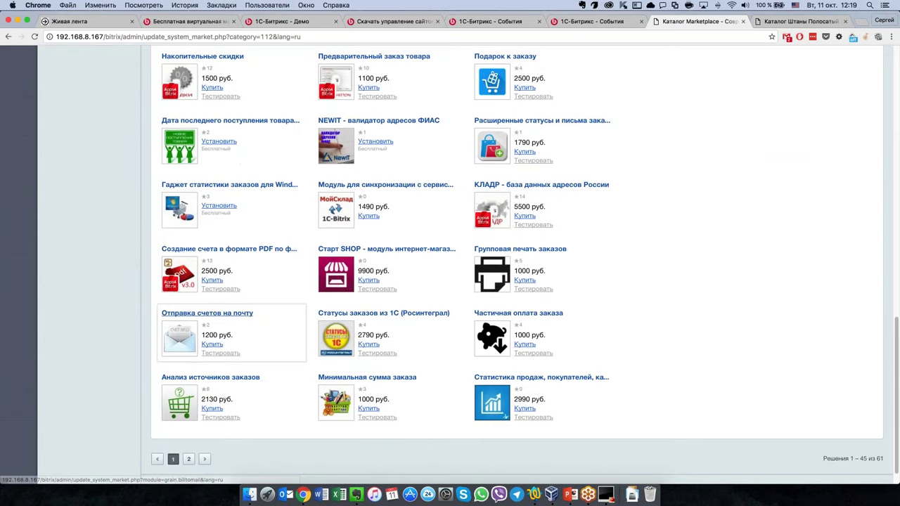
scroll(210, 331, "up", 20)
Open the Другое subcategory of Интеграция and examine the payment, delivery and other integration modules on its first page
scroll(492, 345, "down", 1)
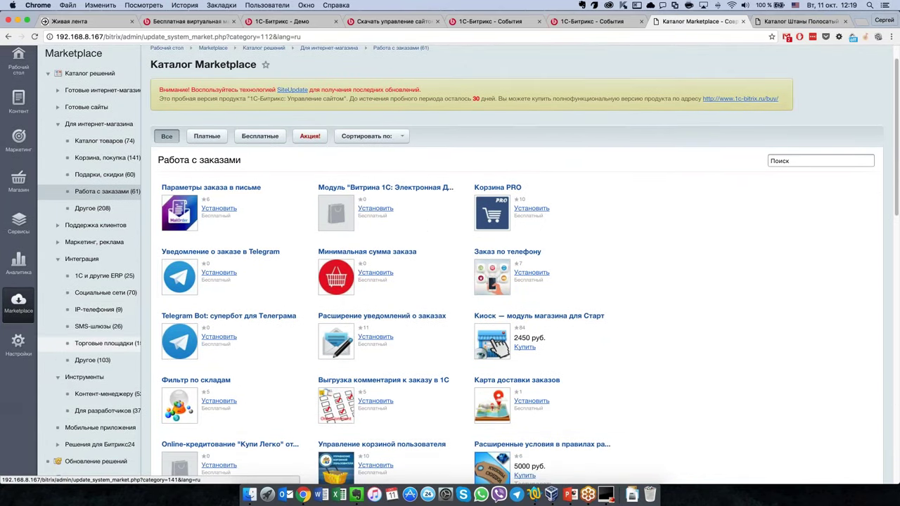
left_click(89, 361)
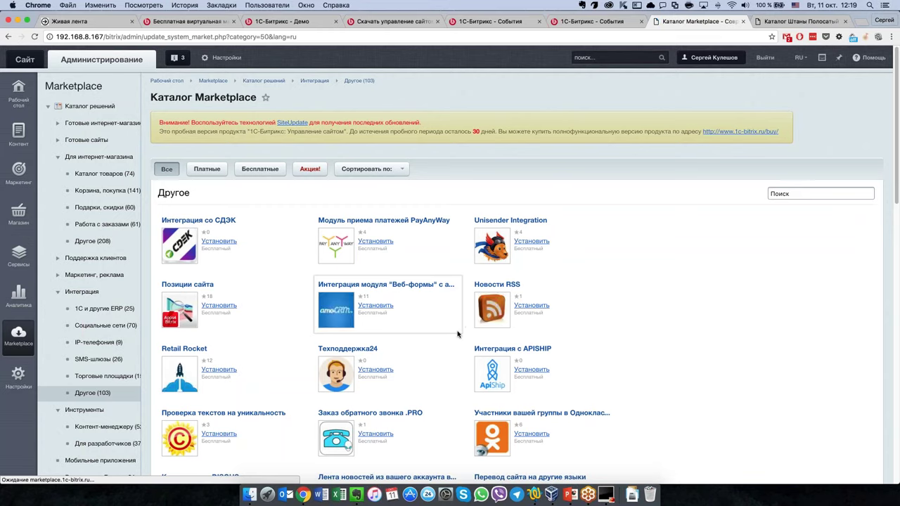
scroll(413, 322, "down", 2)
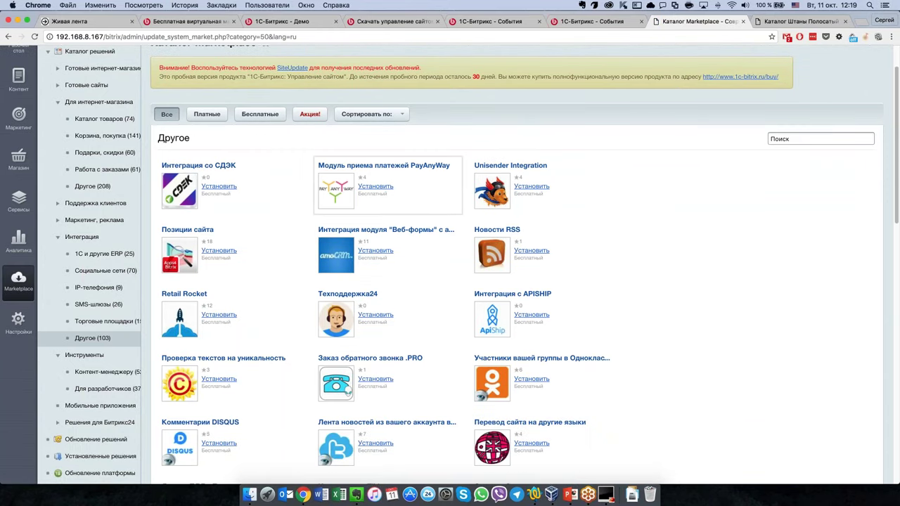
scroll(387, 274, "down", 1)
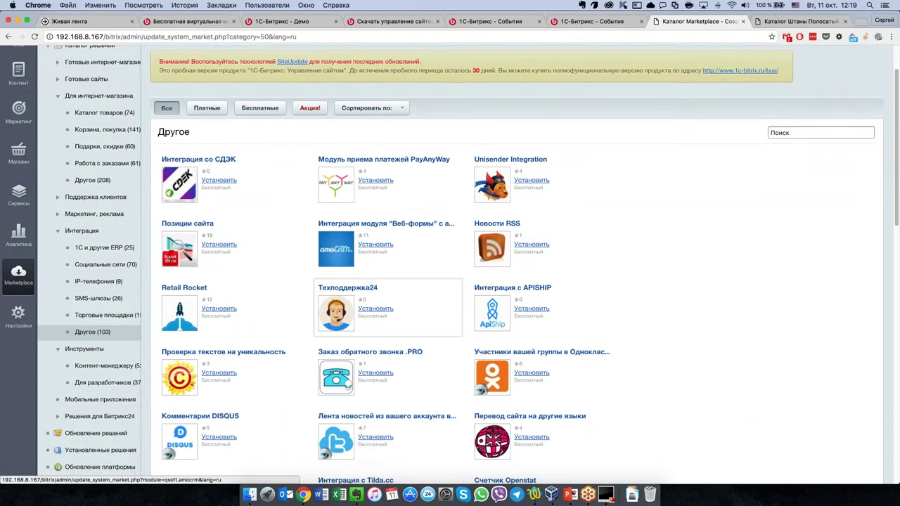
scroll(414, 281, "down", 5)
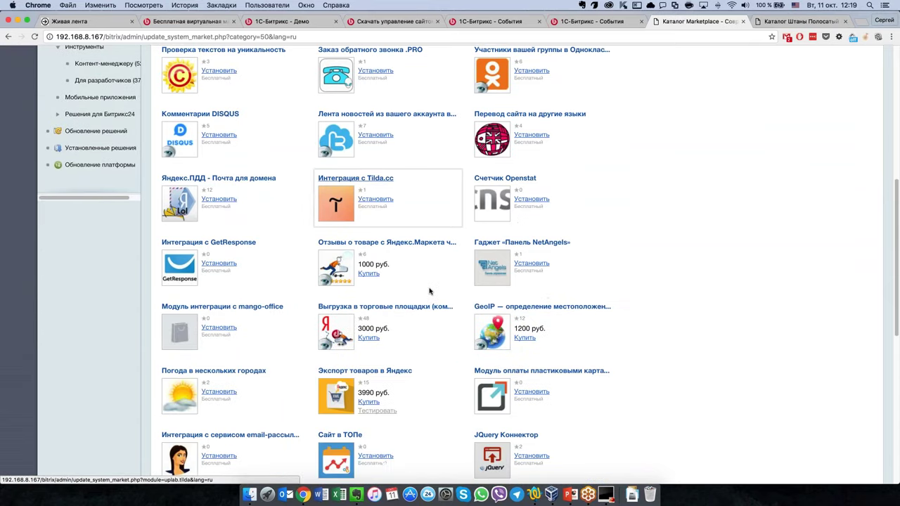
scroll(406, 337, "down", 2)
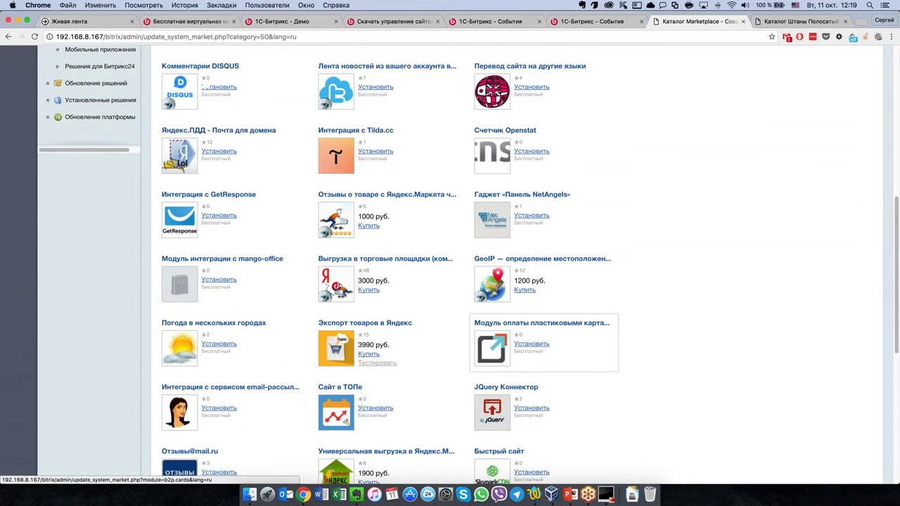
scroll(407, 337, "down", 4)
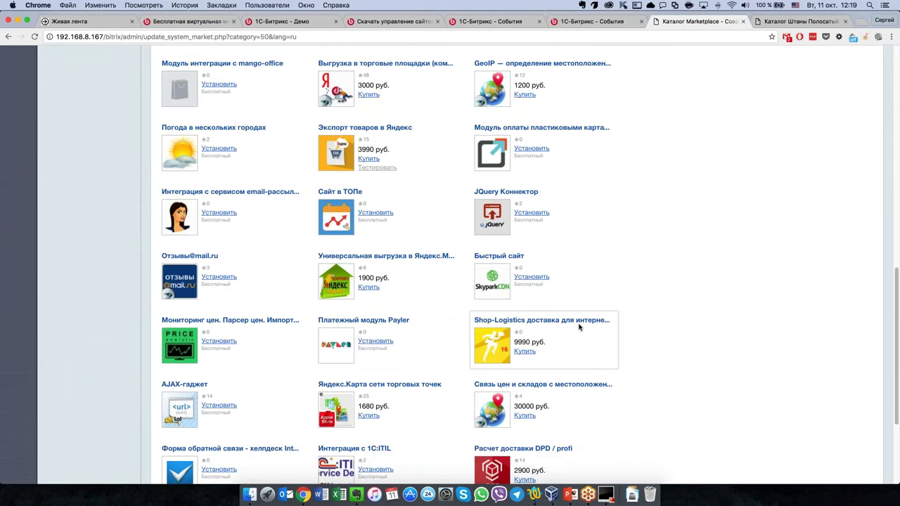
scroll(407, 338, "down", 4)
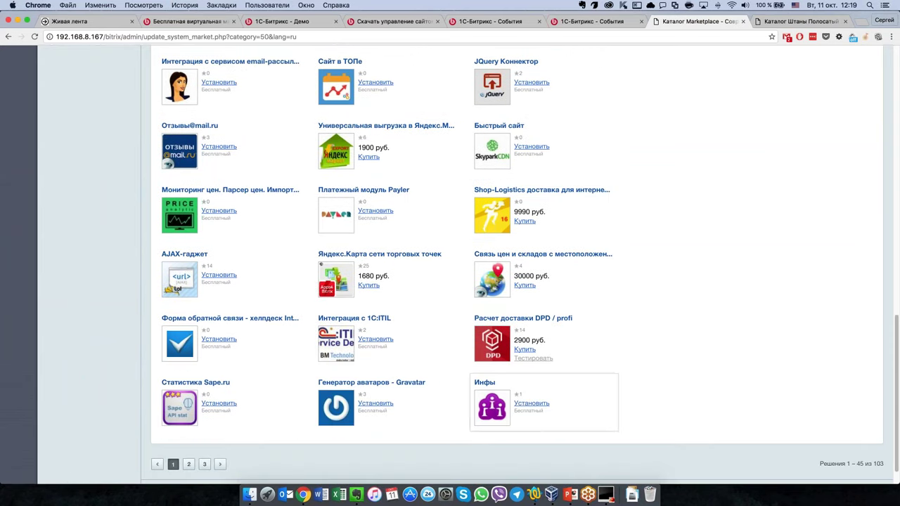
scroll(423, 379, "up", 15)
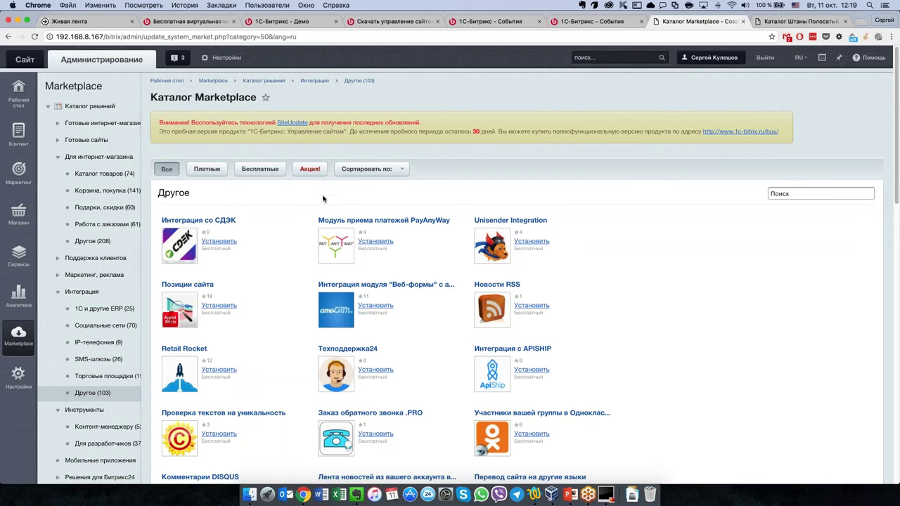
Search the Marketplace catalog for "сбербанк"
left_click(801, 192)
type("сбербанк")
key("Return")
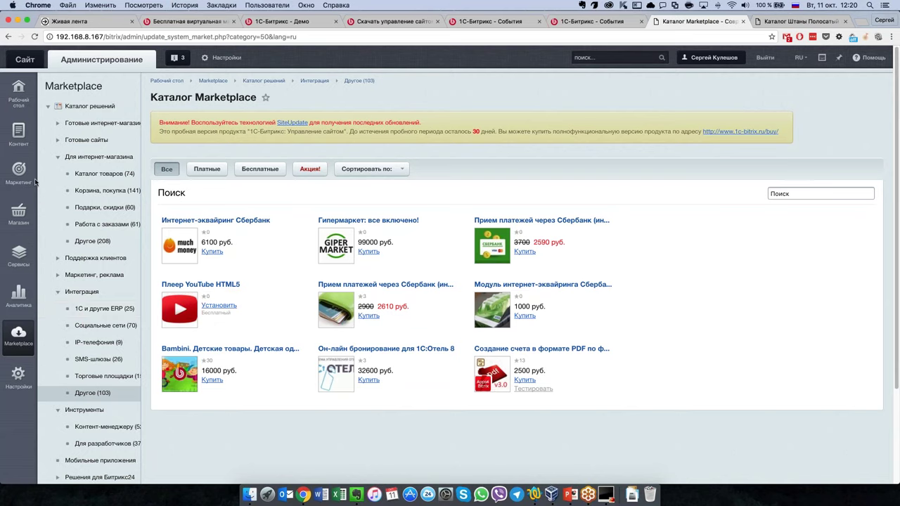
Open the Корзина, покупка subcategory of Для интернет-магазина and look through its payment and cart modules
left_click(97, 195)
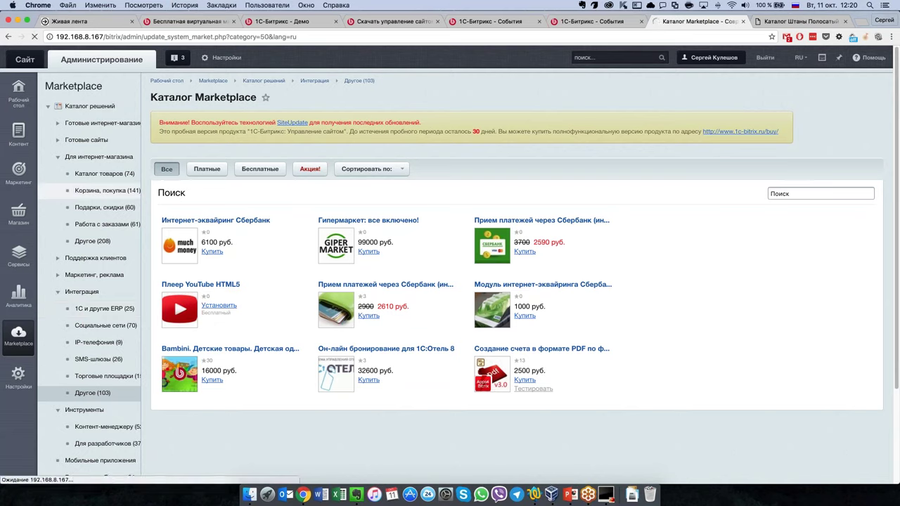
left_click(130, 208)
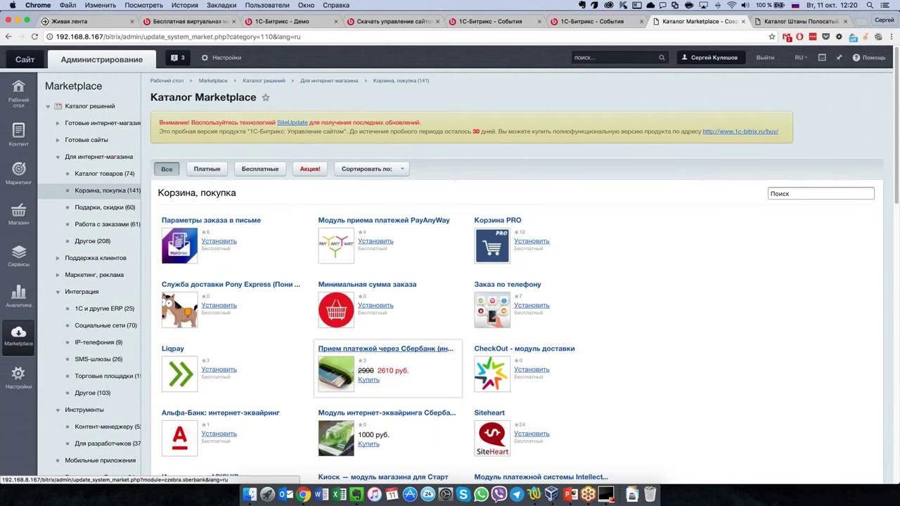
scroll(425, 350, "down", 5)
scroll(425, 350, "down", 2)
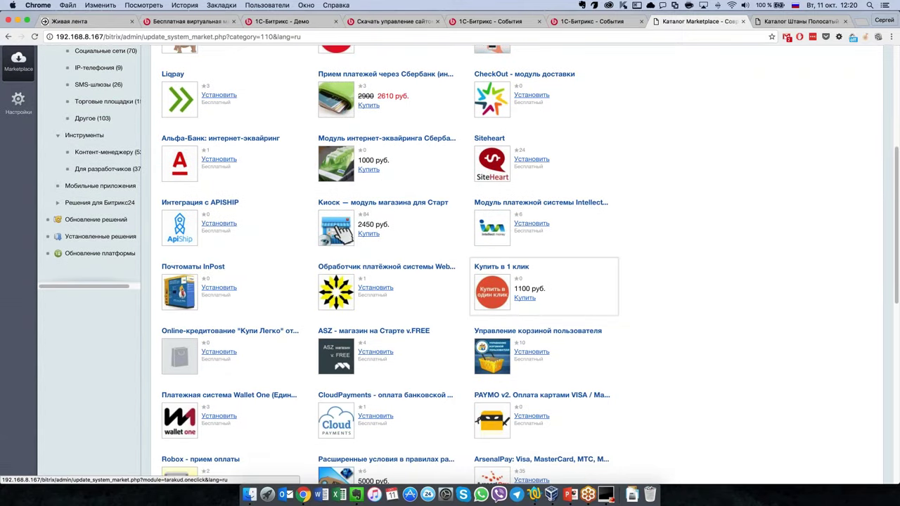
scroll(393, 295, "up", 2)
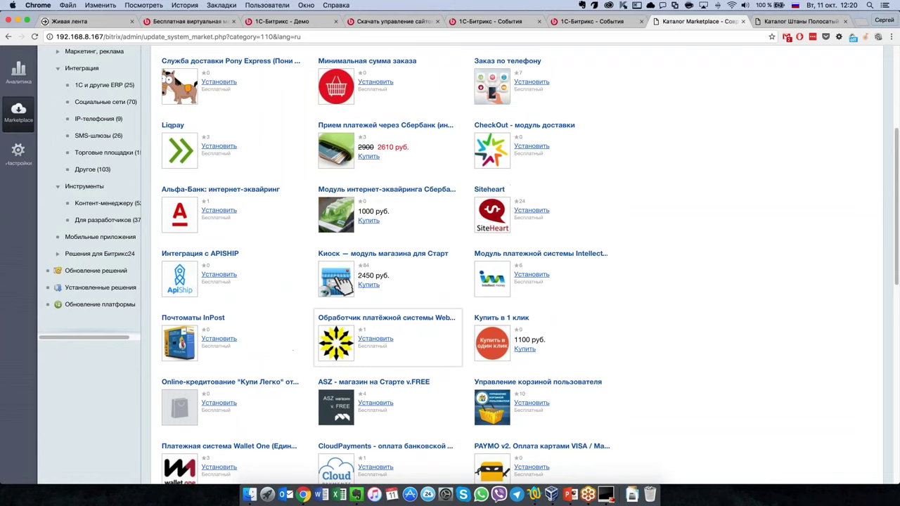
scroll(337, 315, "up", 5)
scroll(379, 302, "down", 1)
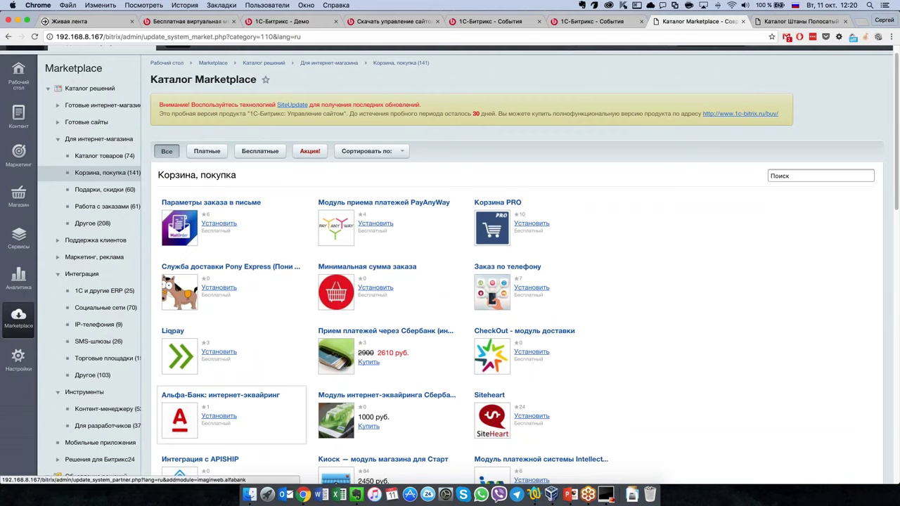
scroll(251, 404, "up", 1)
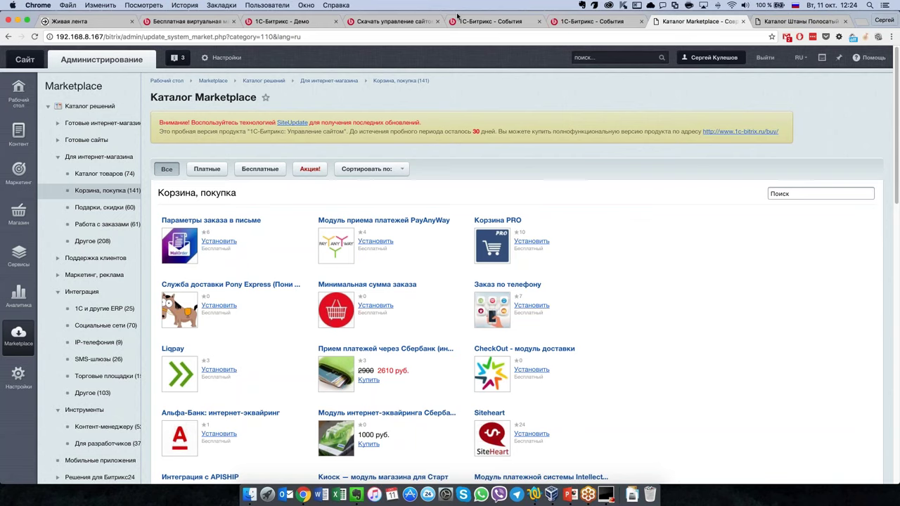
Switch to the 1С-Битрикс download page and open the Хостинг page of the Партнеры section
key("super+4")
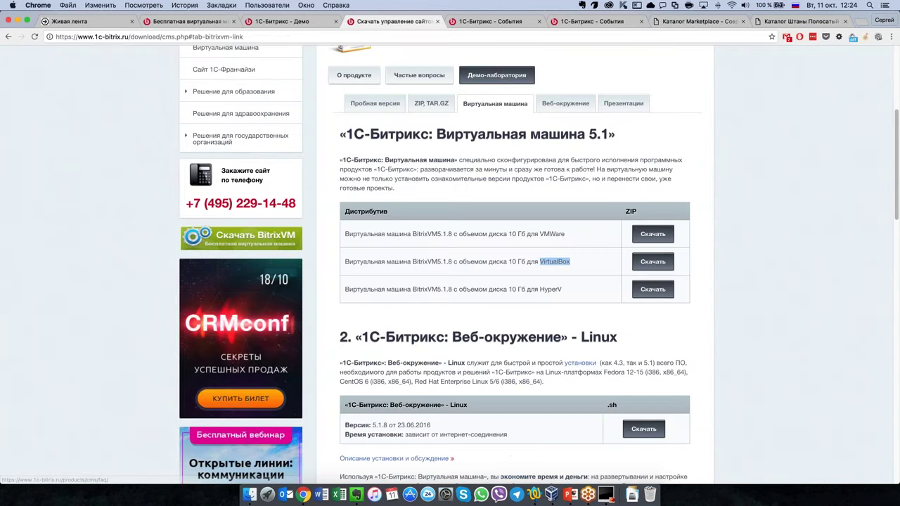
scroll(450, 281, "up", 5)
mouse_move(446, 132)
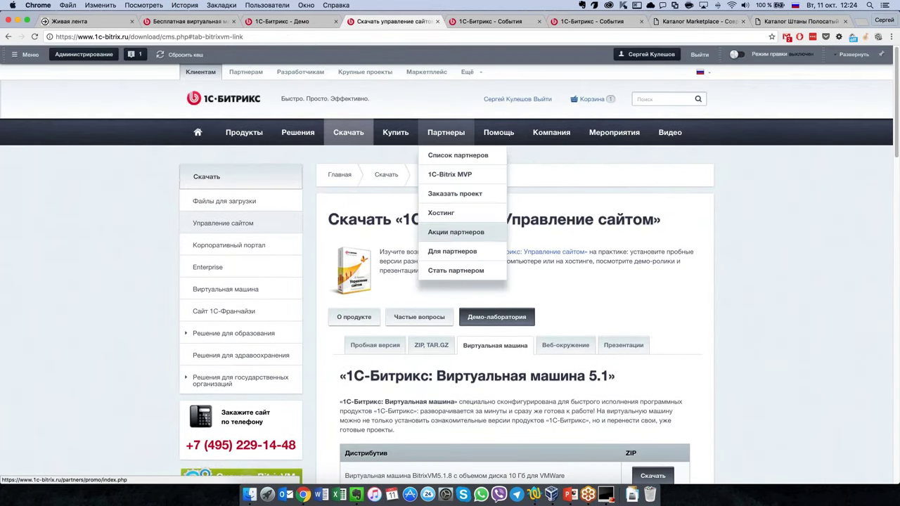
left_click(450, 214)
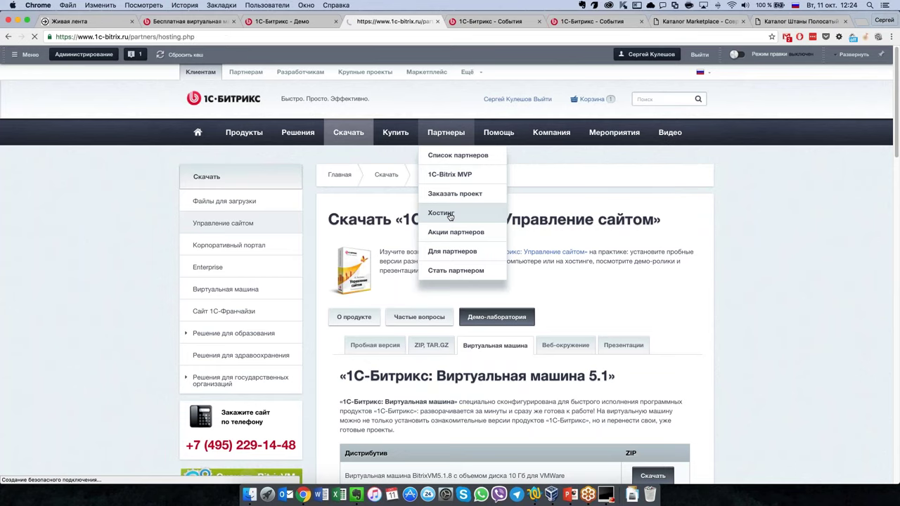
Look through the recommended virtual hosting partners and their tariffs, and return to the hosting category descriptions
scroll(215, 309, "down", 1)
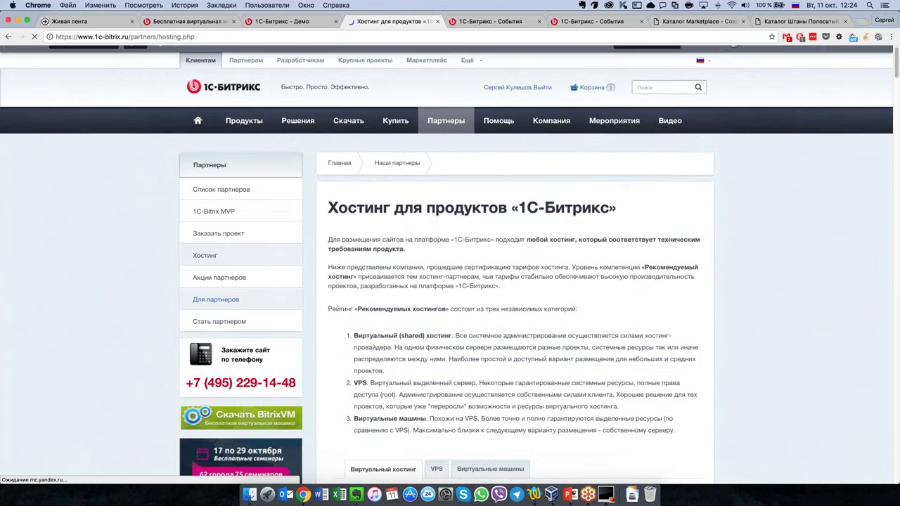
scroll(335, 360, "down", 10)
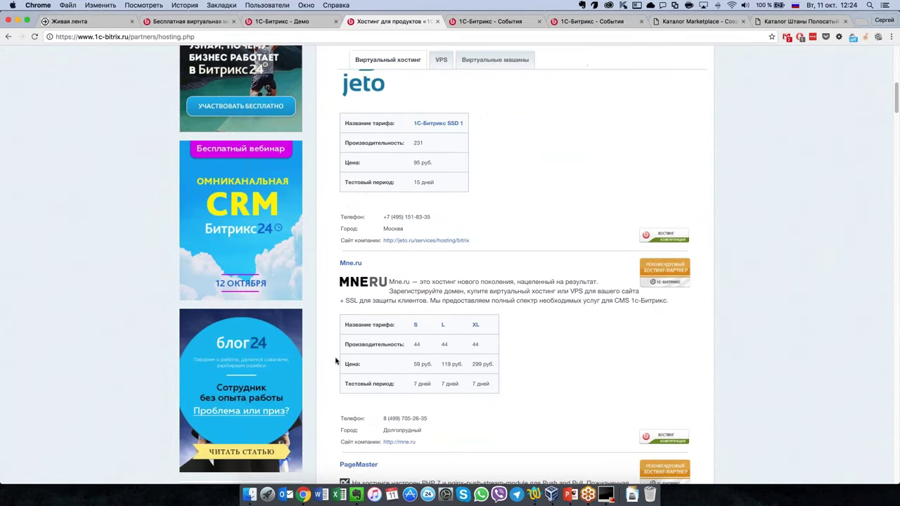
scroll(335, 361, "down", 10)
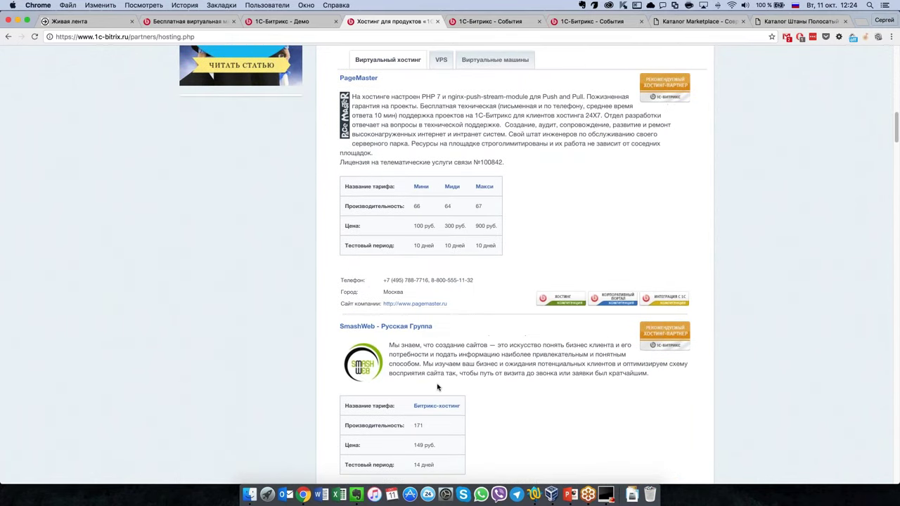
scroll(450, 387, "down", 5)
scroll(449, 387, "up", 8)
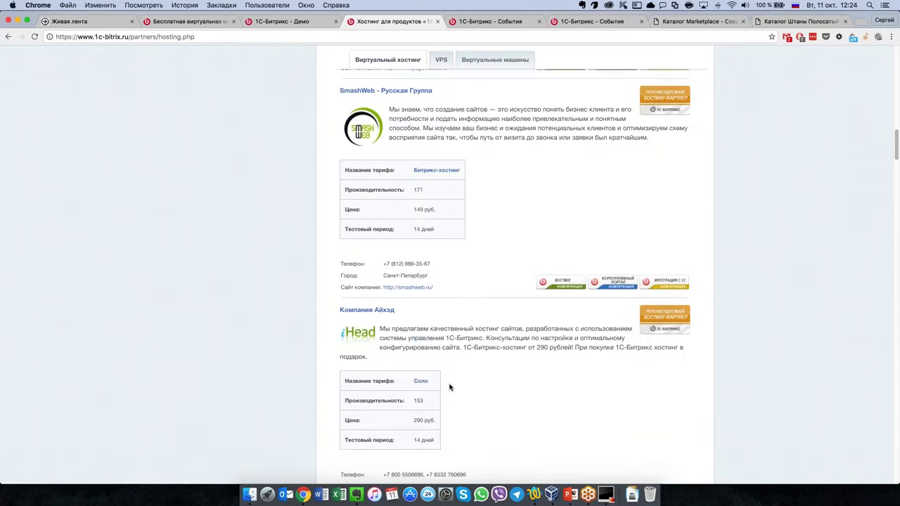
scroll(450, 388, "up", 5)
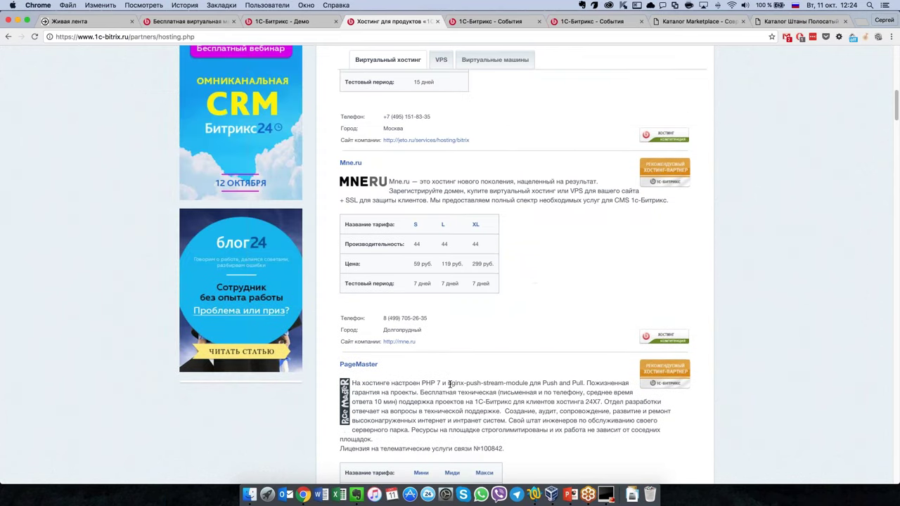
scroll(450, 383, "up", 15)
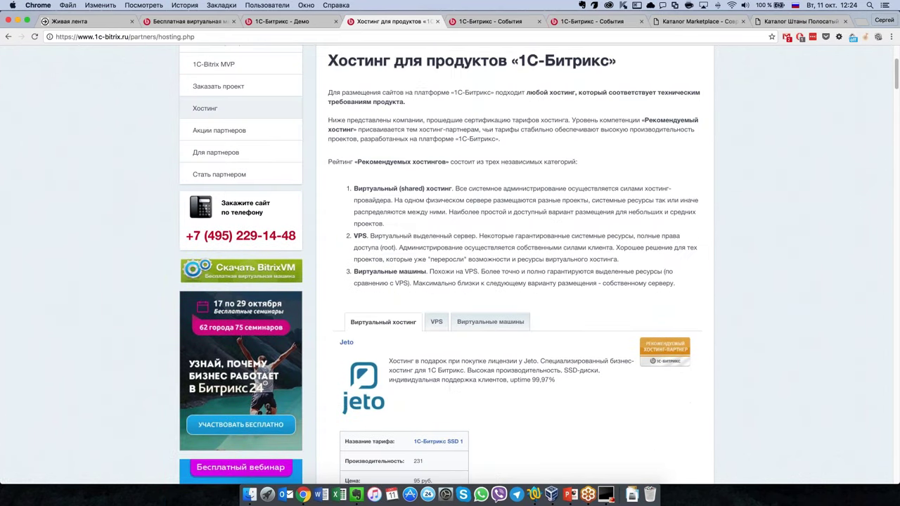
View the recommended hosting partners in the VPS category and in the Виртуальные машины category
scroll(439, 163, "down", 5)
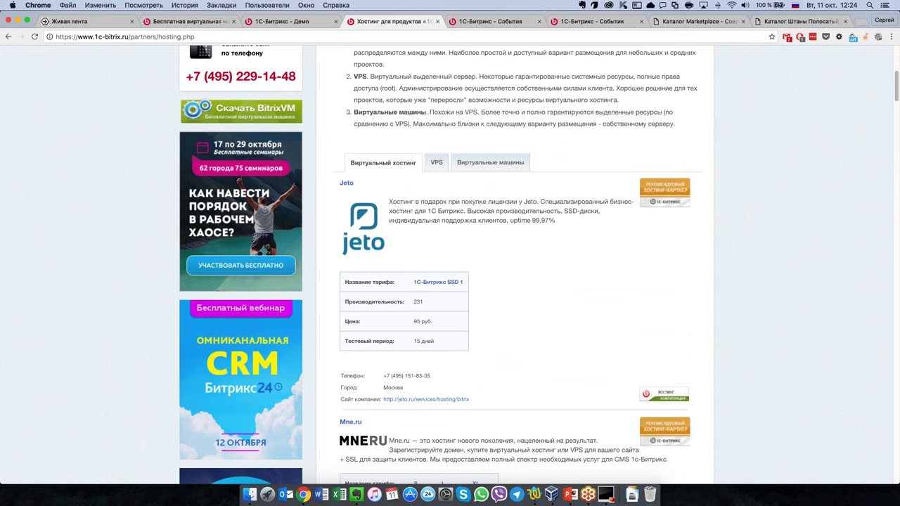
left_click(436, 163)
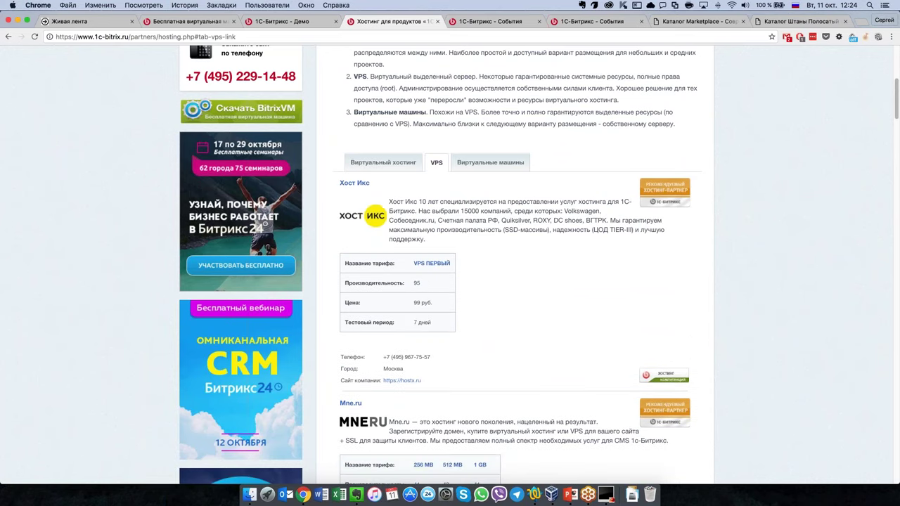
left_click(478, 166)
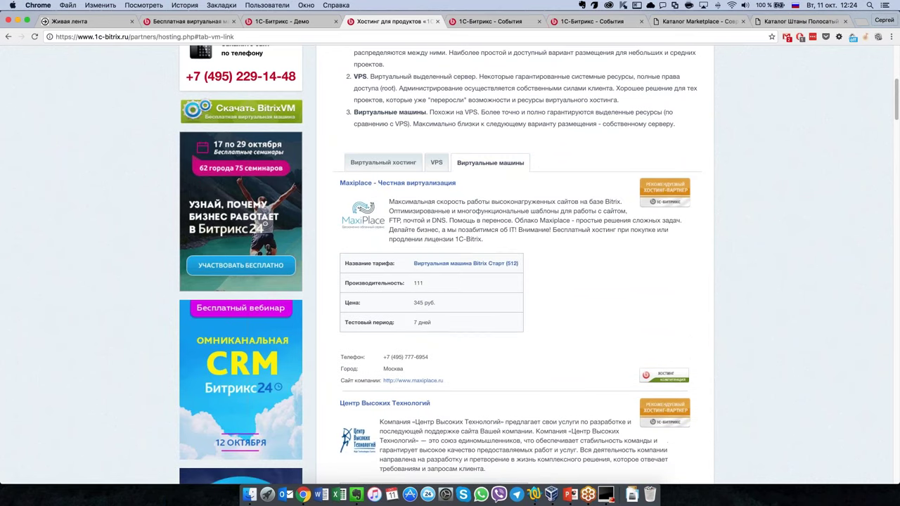
Return to the Виртуальный хостинг category and look through its partners' tariffs, performance ratings, prices and trial periods
left_click(383, 163)
scroll(471, 282, "down", 1)
scroll(470, 282, "down", 1)
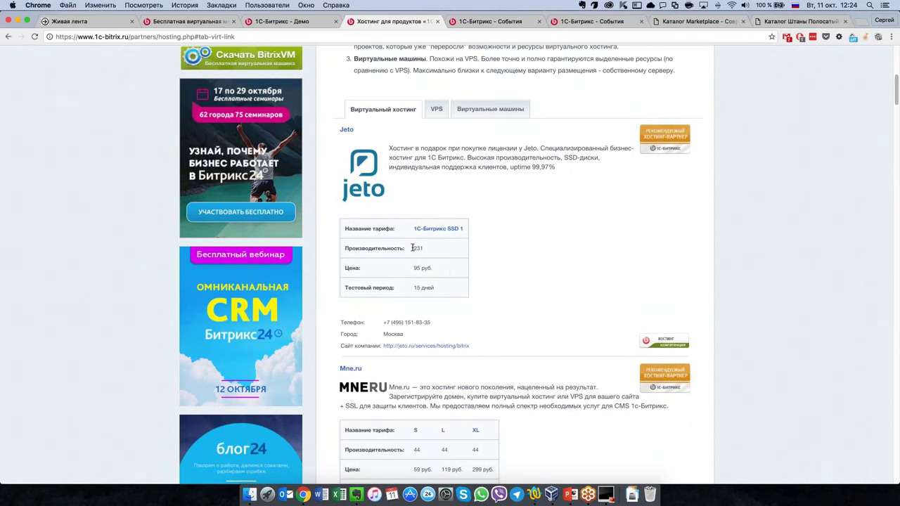
left_click_drag(412, 248, 463, 325)
left_click(463, 324)
scroll(463, 320, "down", 3)
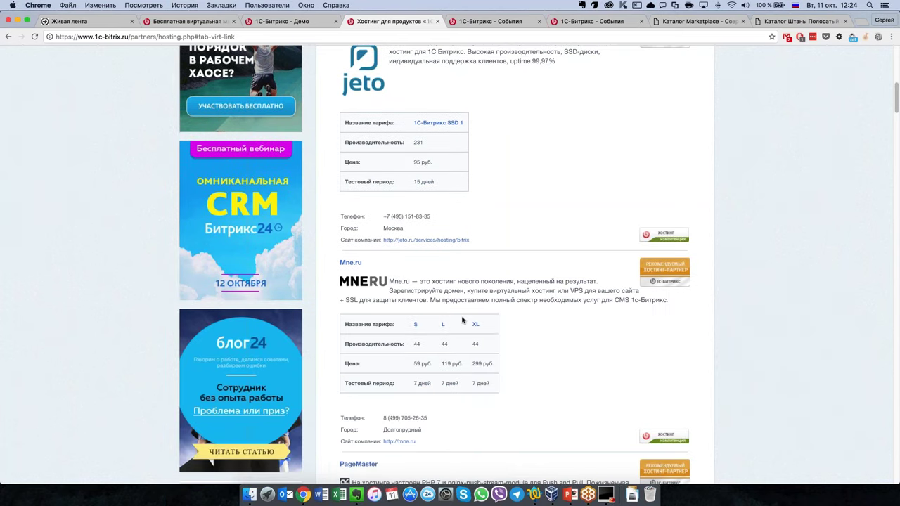
scroll(463, 321, "down", 3)
scroll(453, 346, "down", 8)
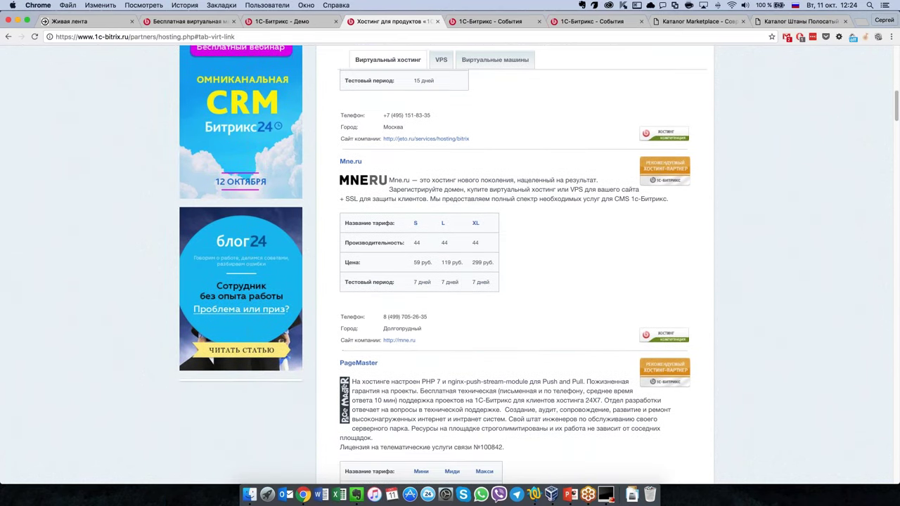
scroll(453, 345, "down", 16)
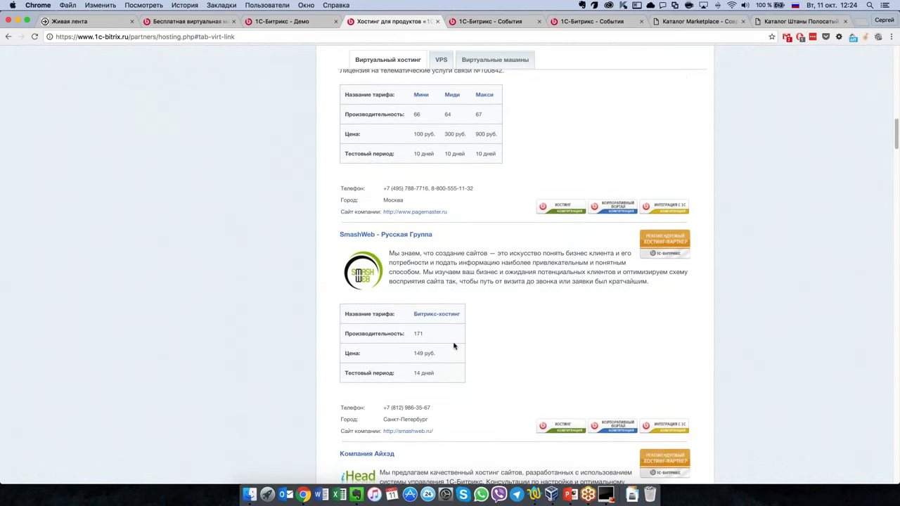
scroll(453, 346, "down", 11)
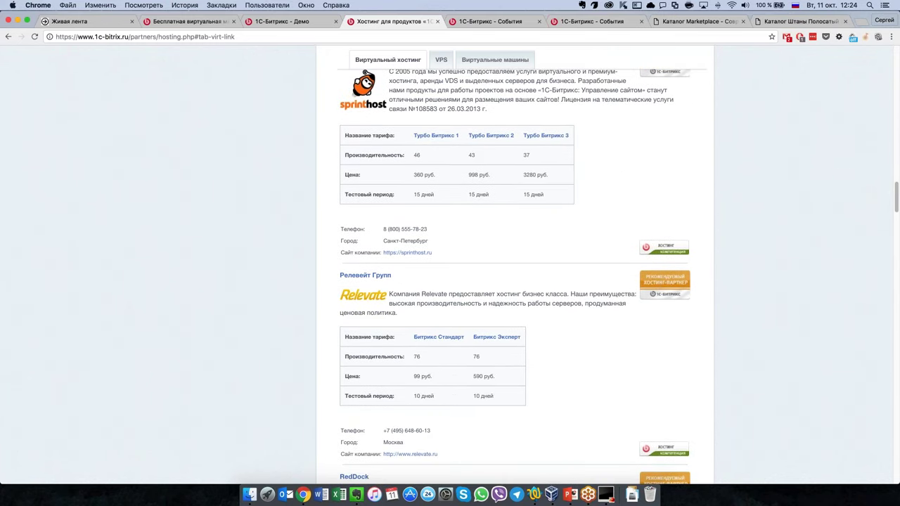
scroll(454, 346, "down", 9)
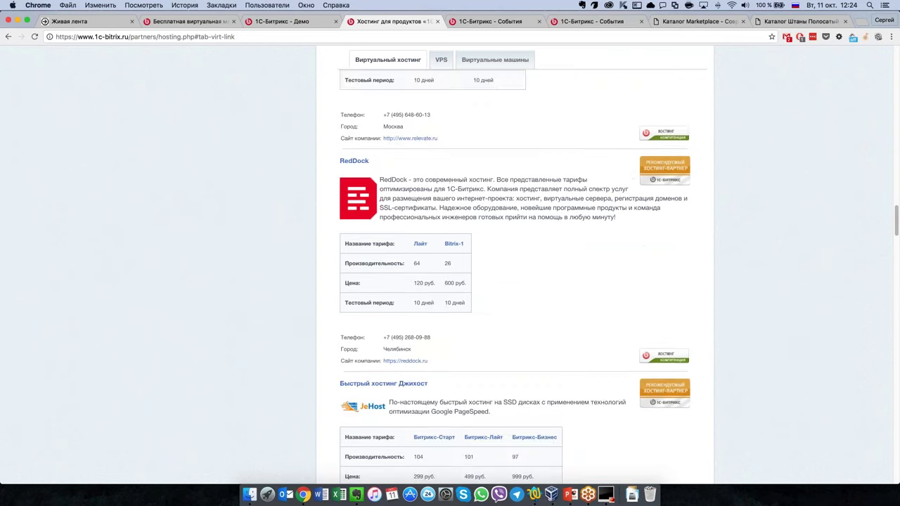
scroll(454, 345, "down", 4)
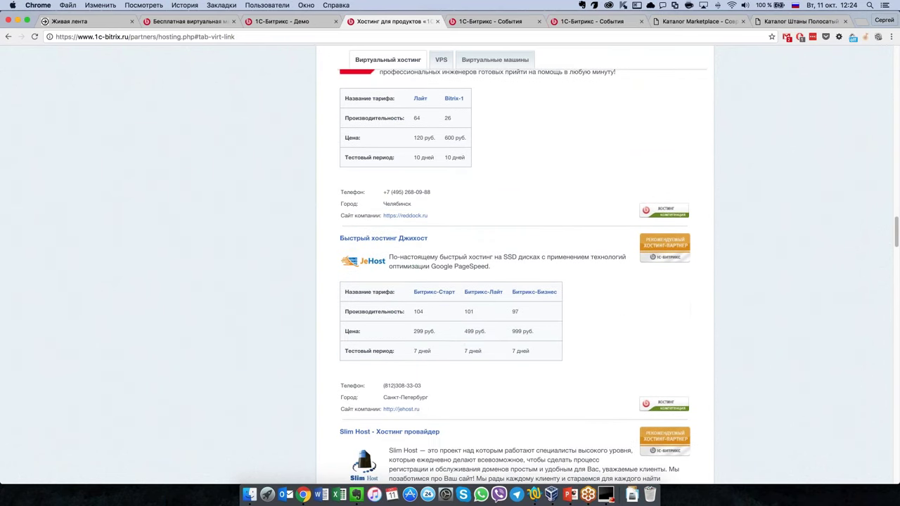
scroll(474, 319, "down", 1)
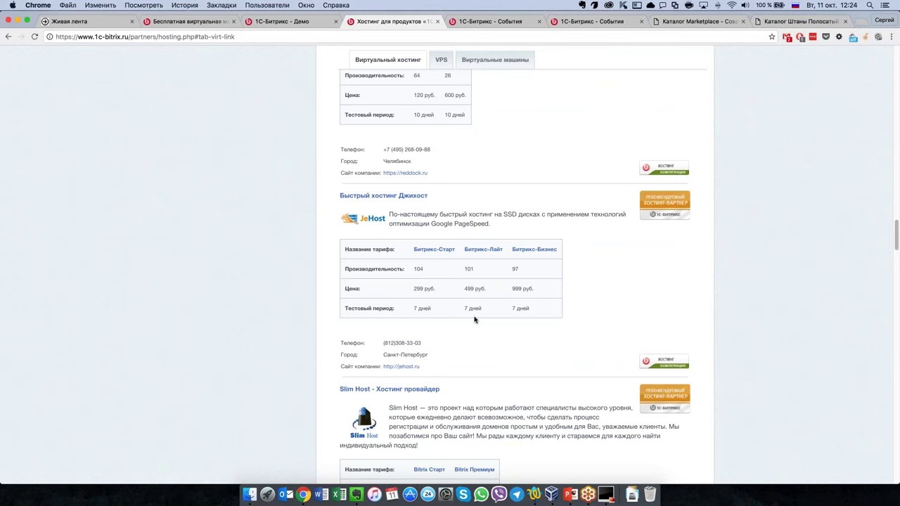
Switch to the PowerPoint presentation, look over its final slides, and return to the hosting page in Chrome
left_click(569, 494)
scroll(96, 344, "down", 15)
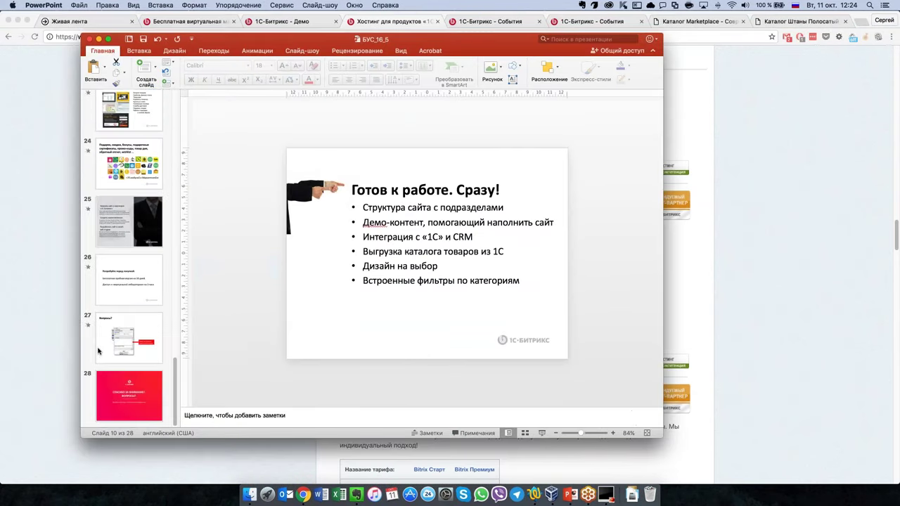
scroll(104, 356, "down", 5)
key("super+Tab")
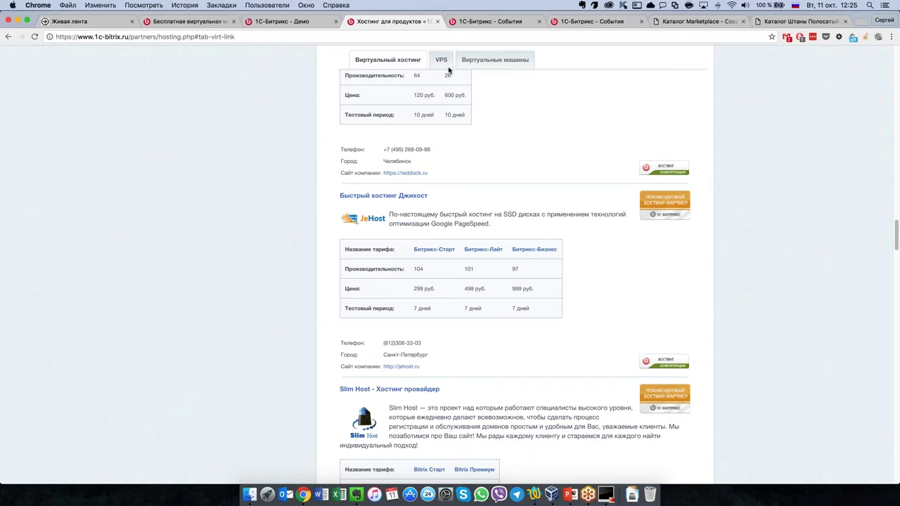
Go back to the Marketplace administration page and open the product list of the Одежда catalog in the Магазин section
left_click(621, 23)
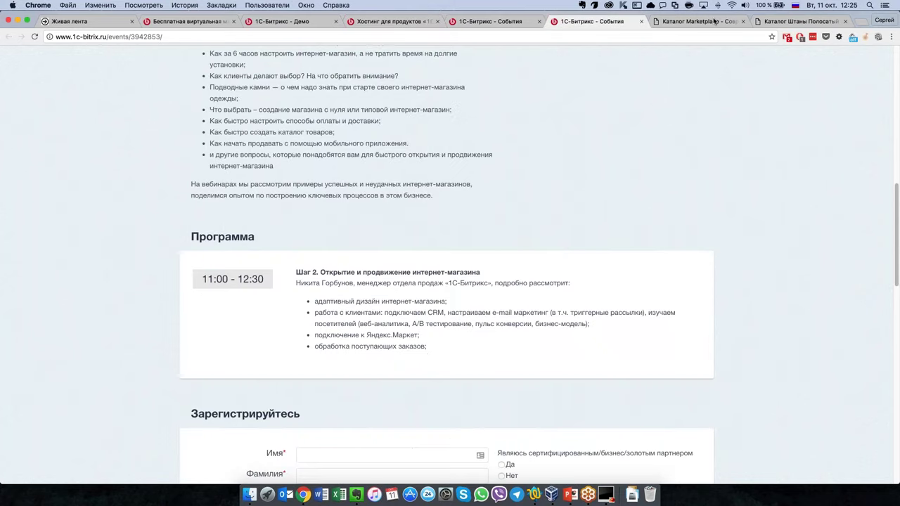
left_click(710, 24)
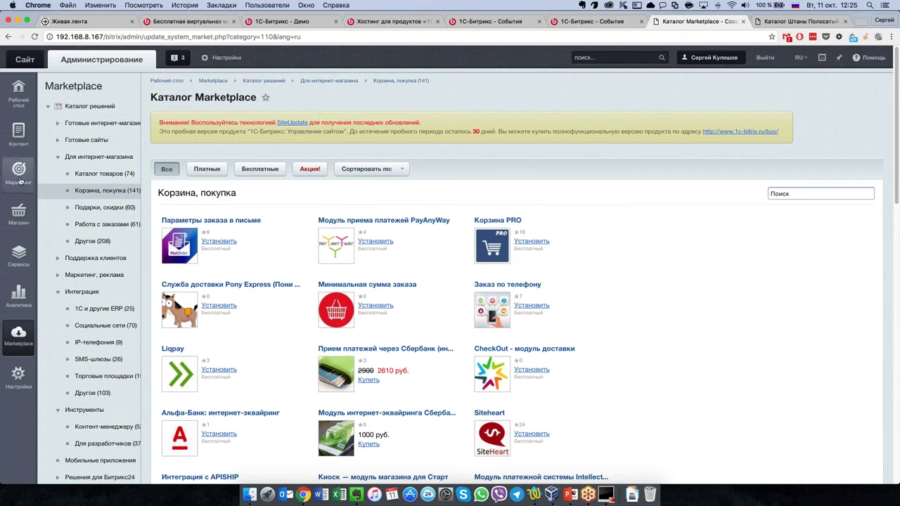
left_click(18, 213)
left_click(77, 123)
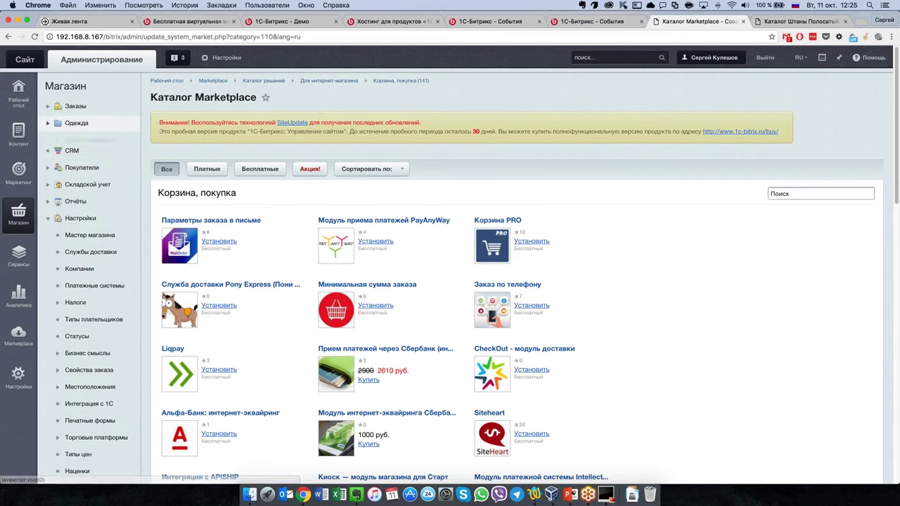
left_click(89, 142)
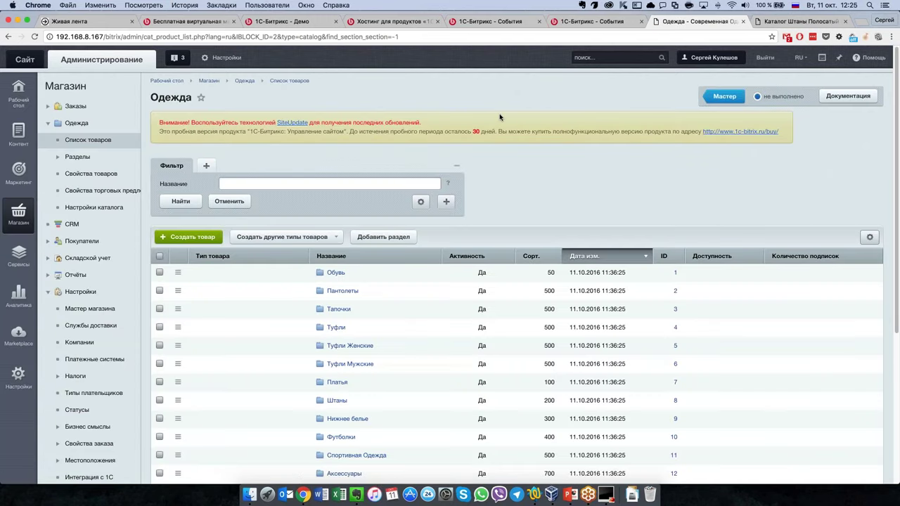
Open the product Штаны Полосатый Рейс for editing and look through the colours and prices of its trade offers
scroll(506, 176, "down", 5)
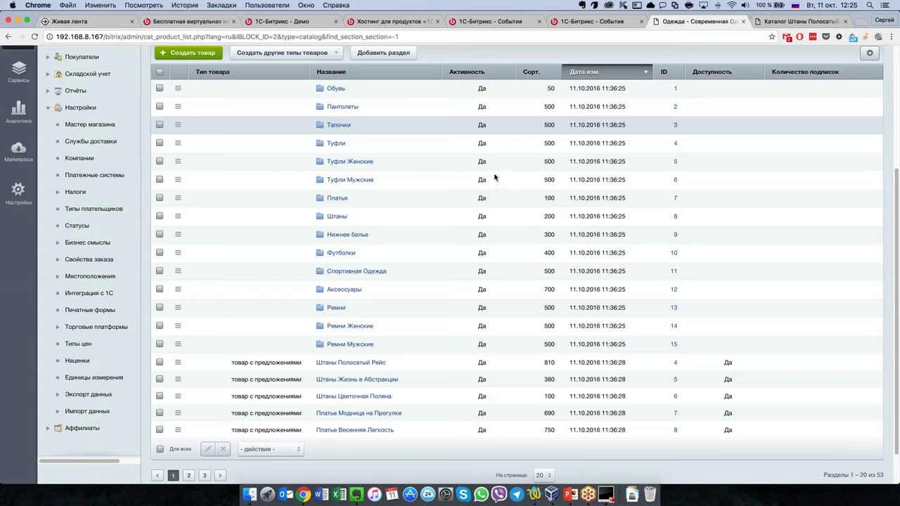
left_click(371, 363)
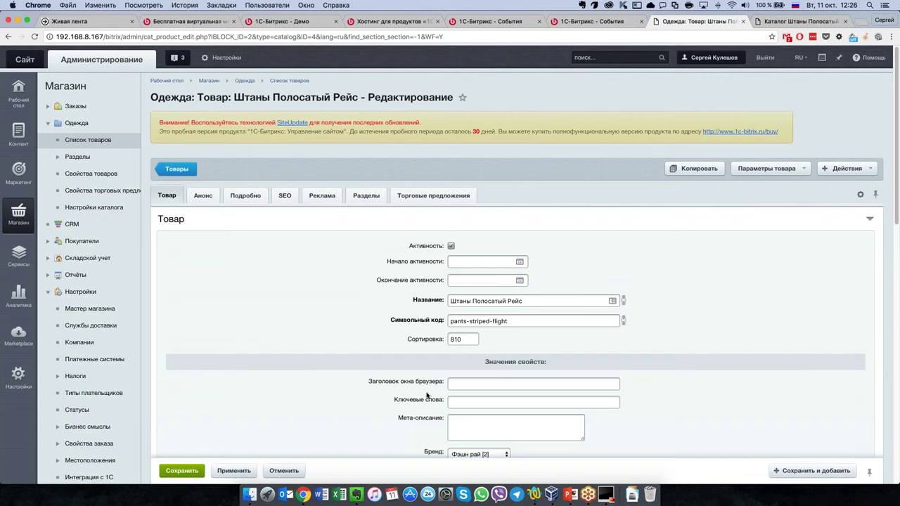
left_click(405, 196)
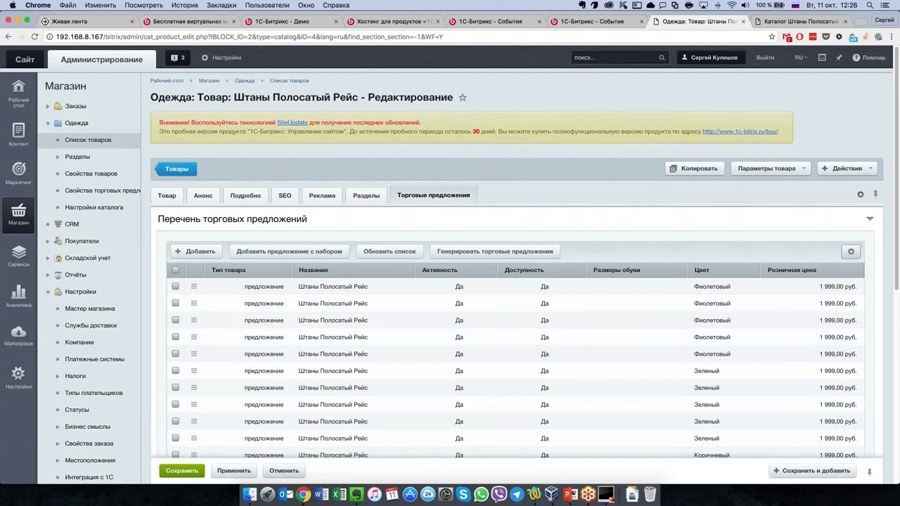
scroll(492, 210, "down", 3)
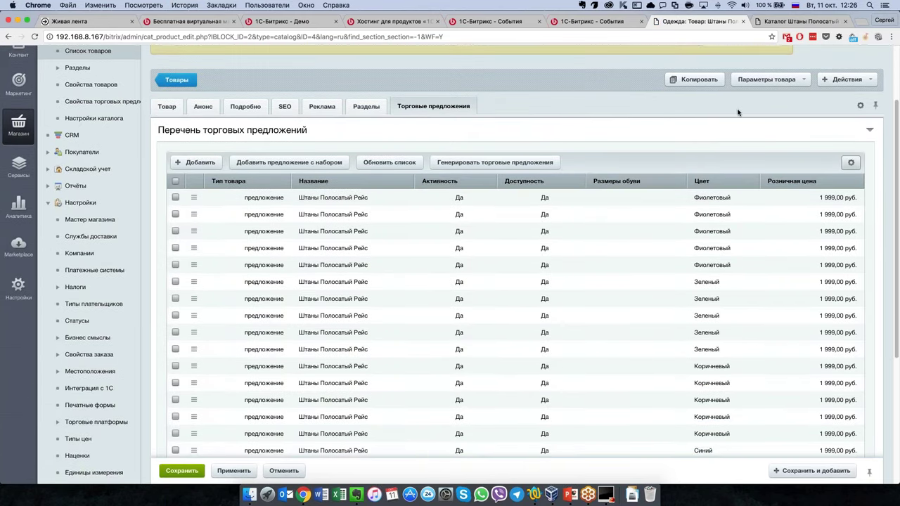
scroll(665, 188, "down", 3)
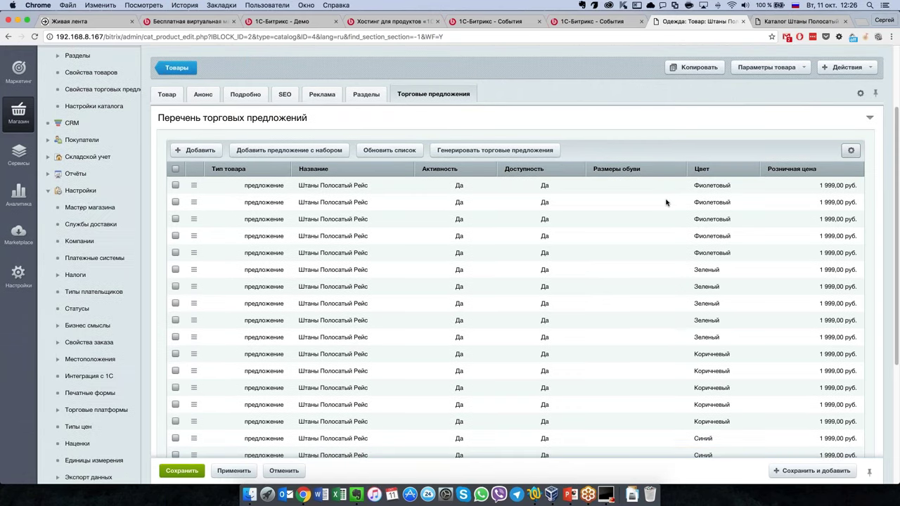
scroll(706, 285, "down", 3)
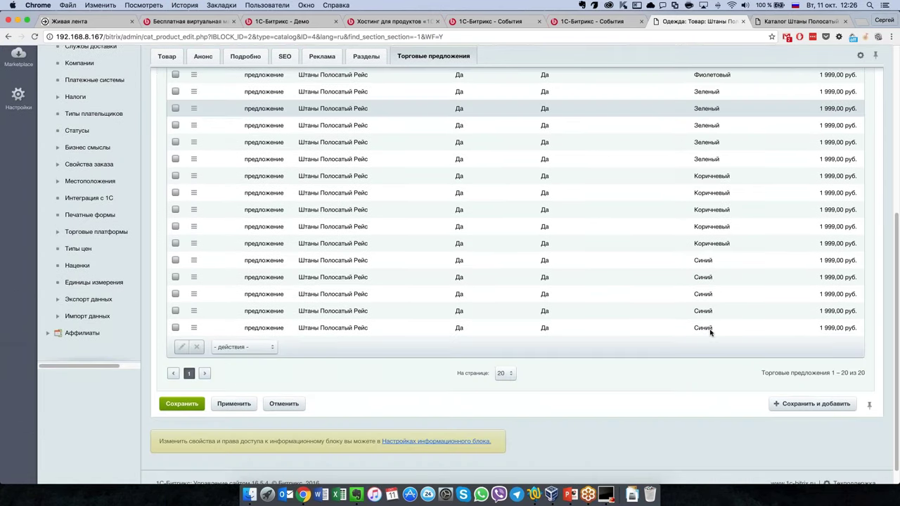
scroll(709, 324, "up", 5)
scroll(710, 302, "down", 5)
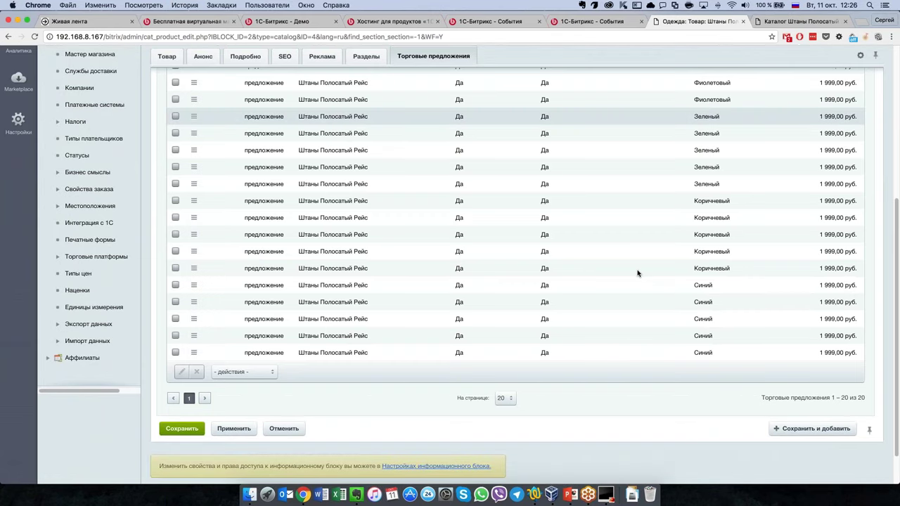
scroll(633, 288, "up", 2)
scroll(732, 322, "up", 3)
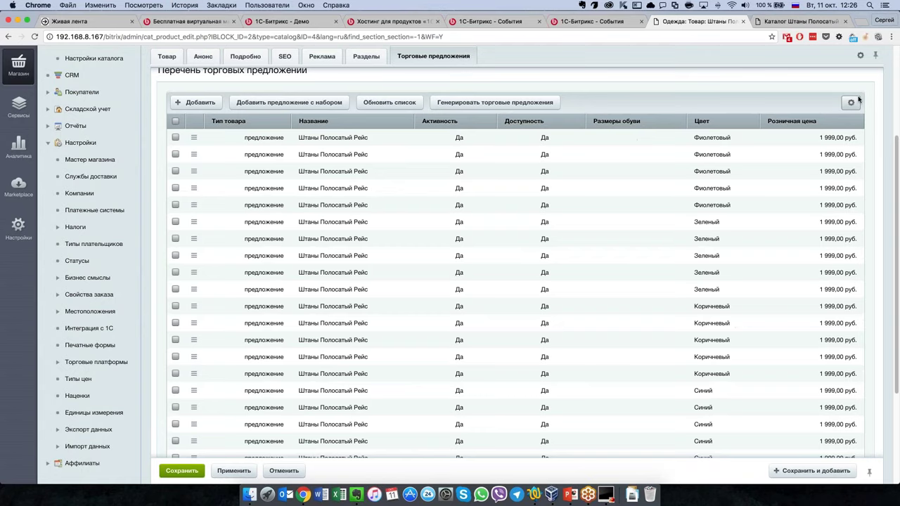
Configure the trade offer list to include the Размеры одежды column and remove the Размеры обуви column
left_click(850, 102)
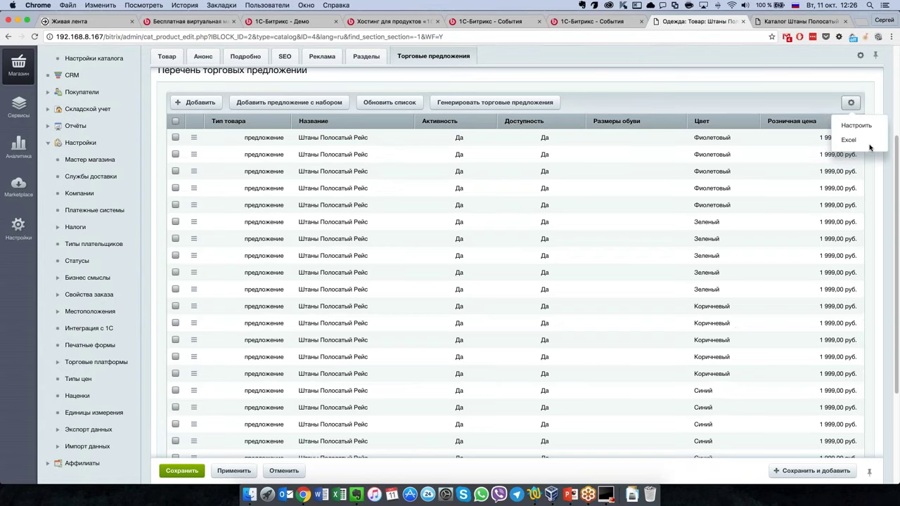
left_click(855, 125)
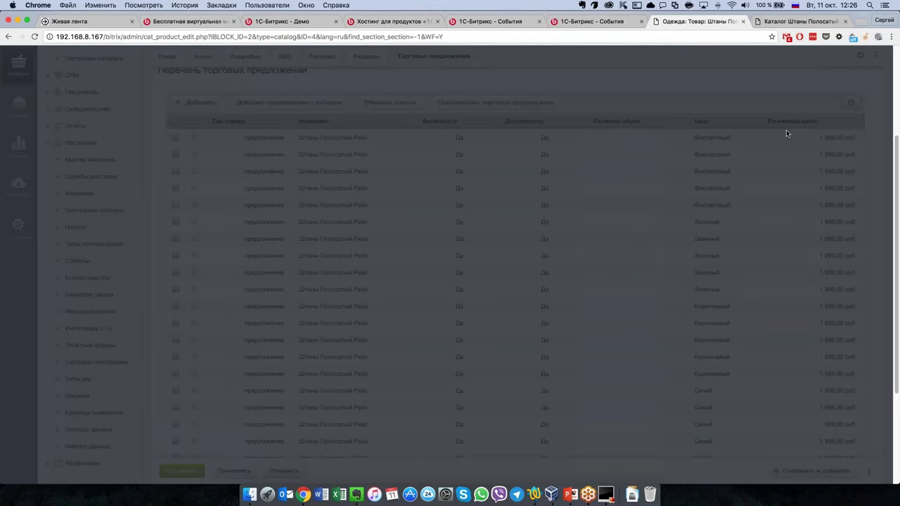
scroll(365, 255, "down", 5)
scroll(365, 254, "down", 3)
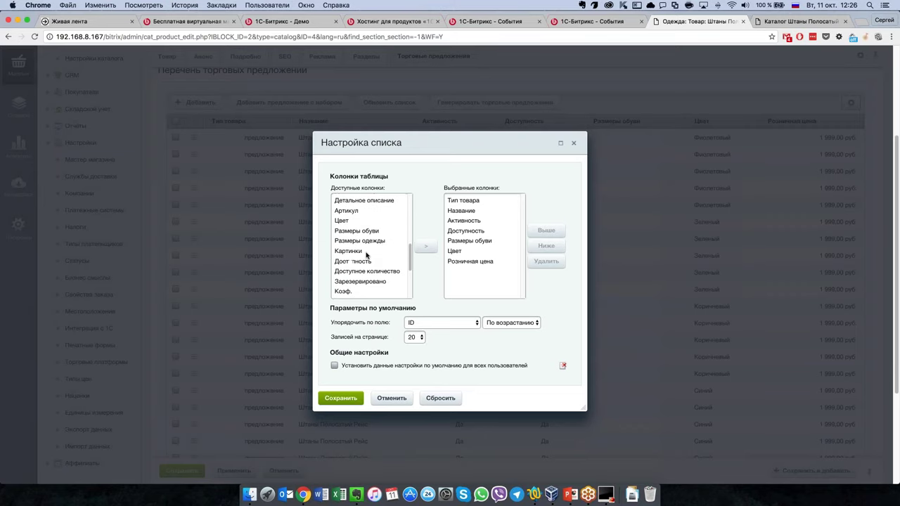
left_click(365, 245)
left_click(426, 246)
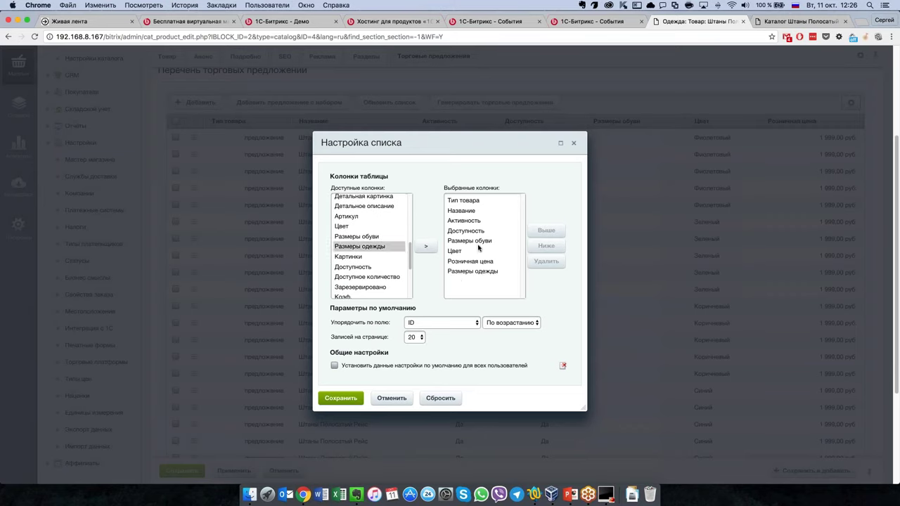
left_click(513, 241)
left_click(546, 260)
left_click(340, 398)
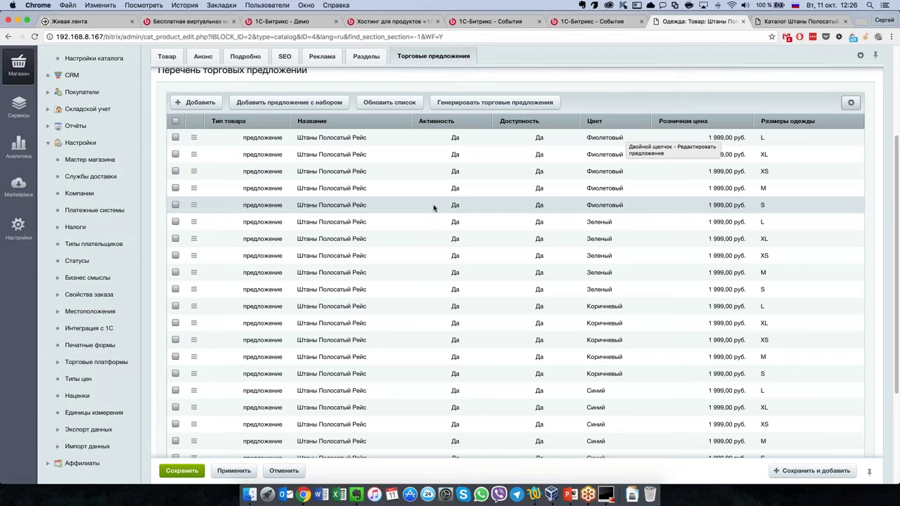
Open the form for adding a trade offer and look through its properties, Анонс, Подробно and Торговый каталог sections
scroll(418, 280, "up", 2)
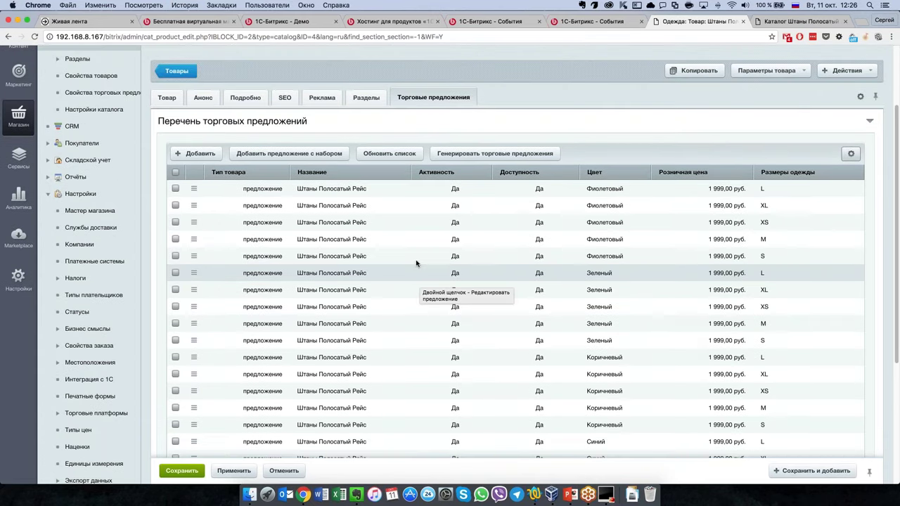
scroll(418, 274, "down", 5)
scroll(420, 269, "up", 3)
scroll(419, 269, "down", 1)
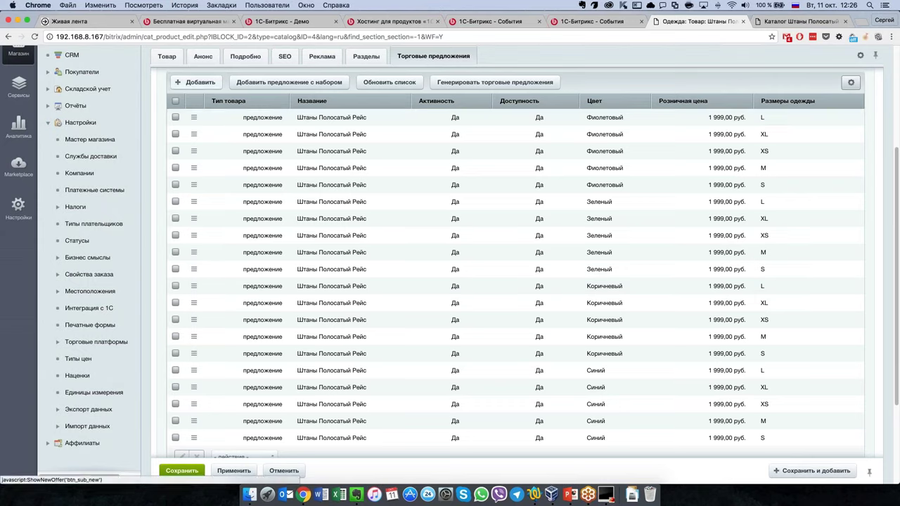
left_click(196, 82)
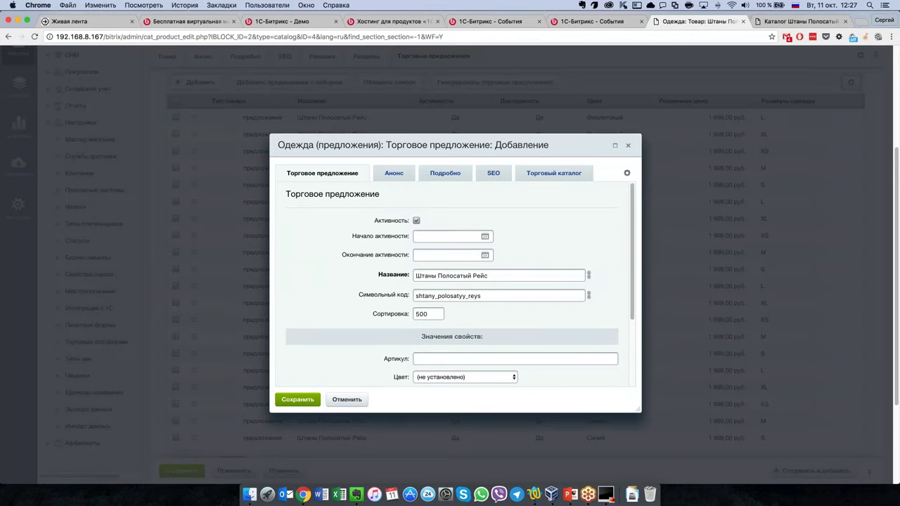
scroll(418, 241, "down", 5)
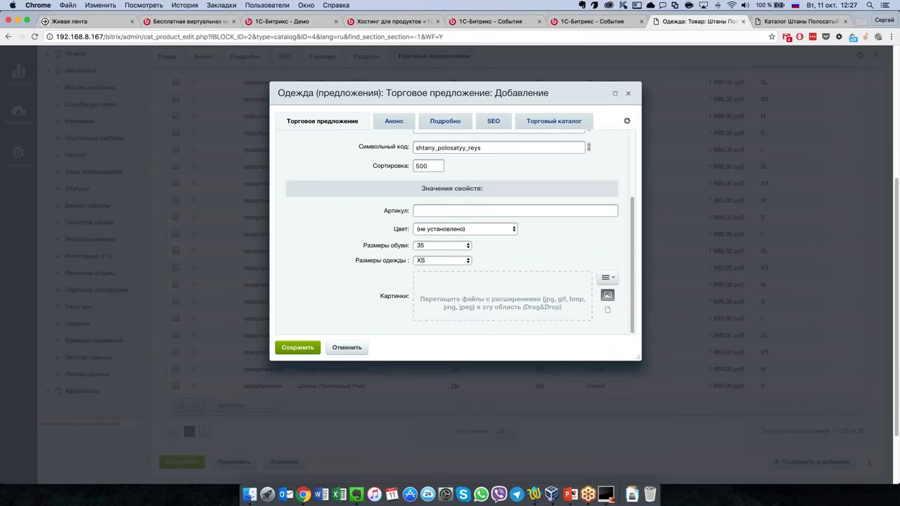
left_click(393, 121)
left_click(445, 121)
left_click(554, 121)
scroll(486, 253, "down", 3)
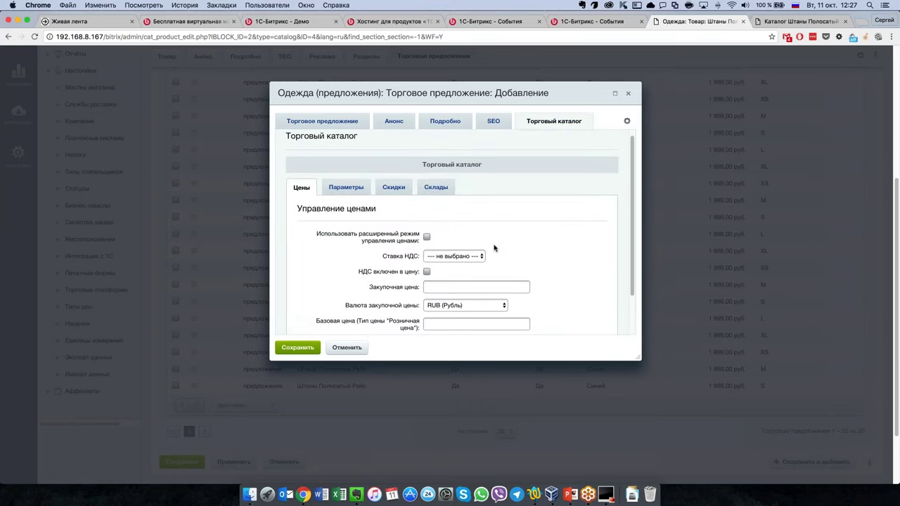
Close the form for adding a trade offer and open the trade offer generator for the product
left_click(627, 93)
scroll(404, 153, "up", 3)
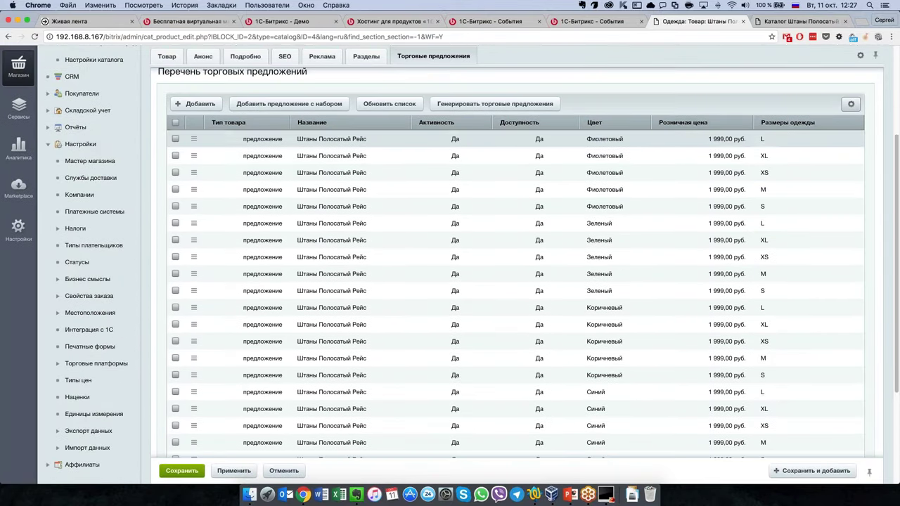
left_click(461, 105)
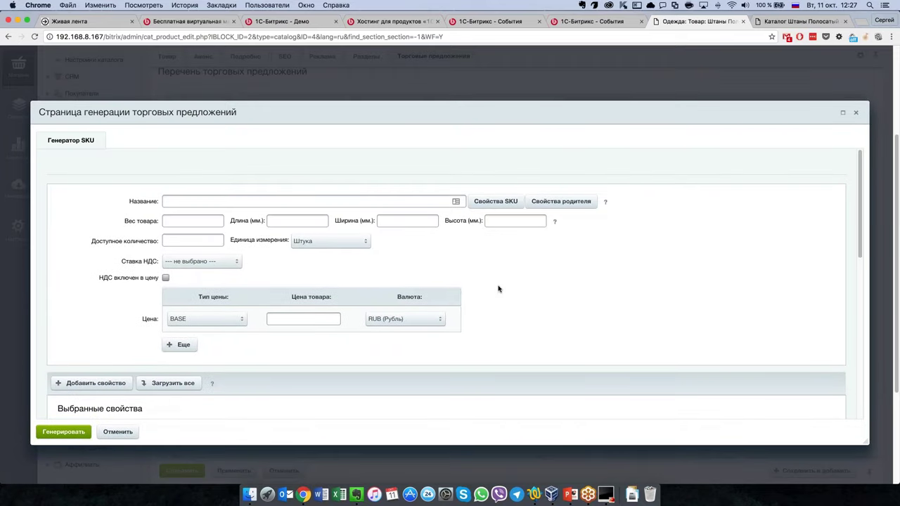
scroll(498, 289, "down", 2)
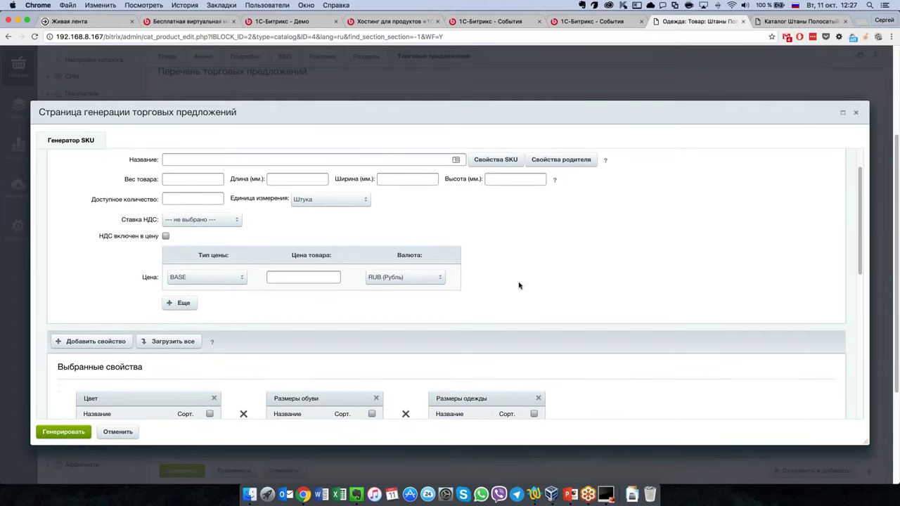
scroll(518, 283, "up", 2)
Set the generated offers' name to "Штаны полосатый рейс" followed by the SKU properties Цвет and Размеры одежды
left_click(236, 195)
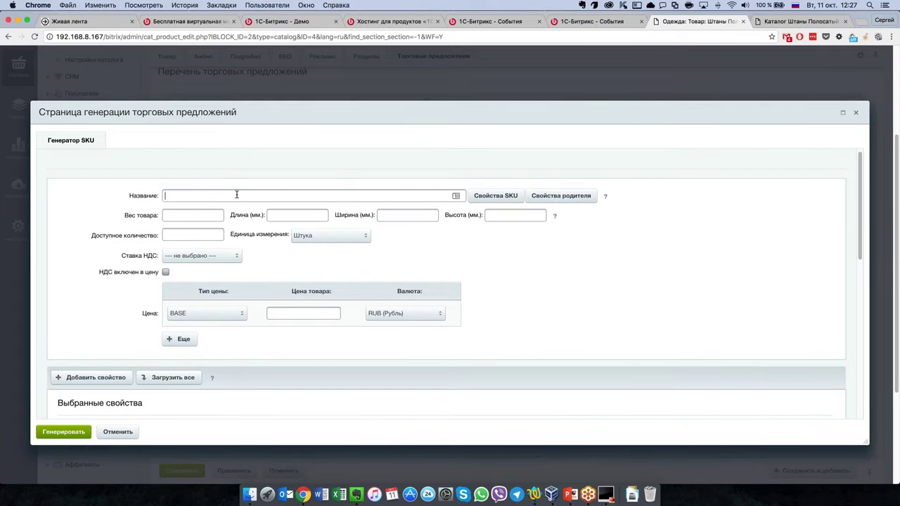
type("Штаны полосатый рейс")
left_click(496, 196)
left_click(495, 222)
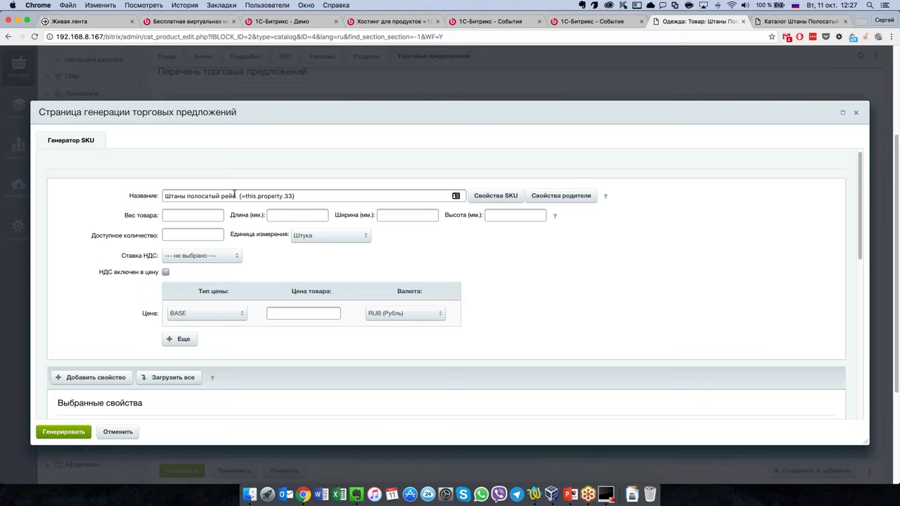
key("BackSpace")
left_click(495, 195)
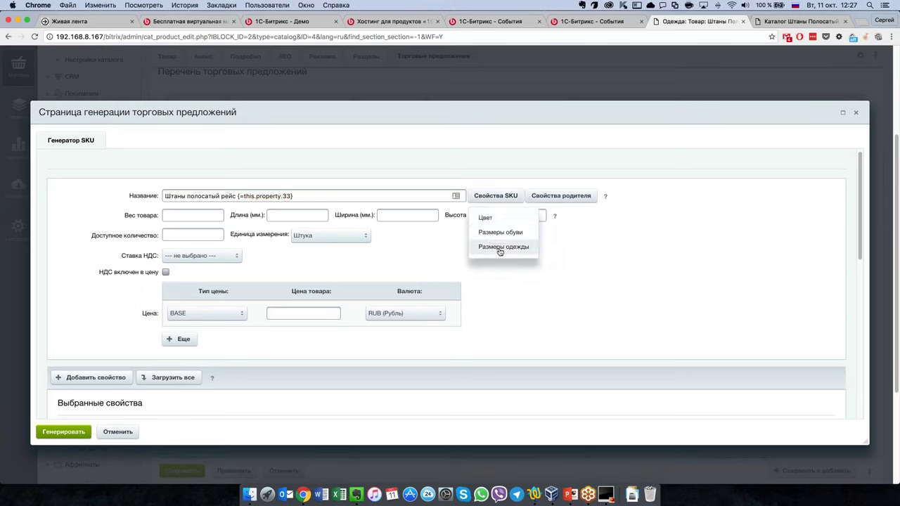
left_click(499, 247)
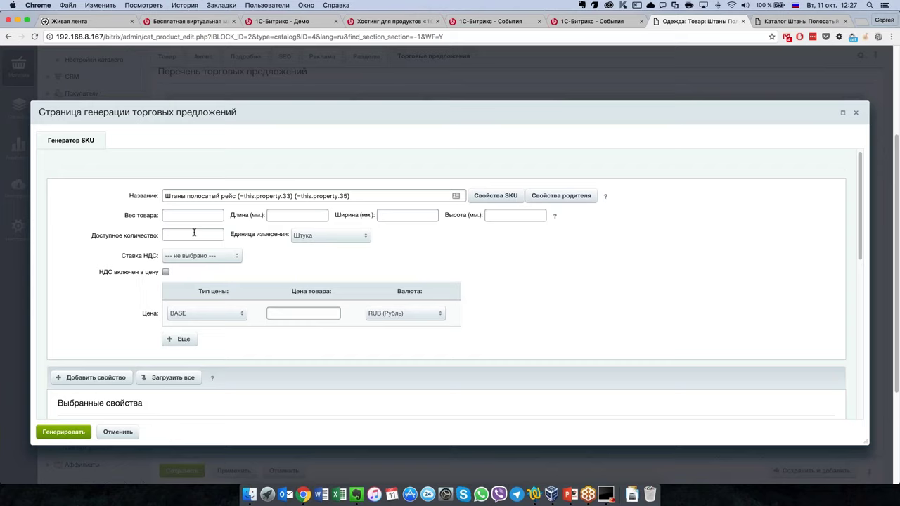
Set the available quantity to 10, include VAT in the price and enter a BASE price of 1900 RUB
type("10")
scroll(284, 270, "down", 1)
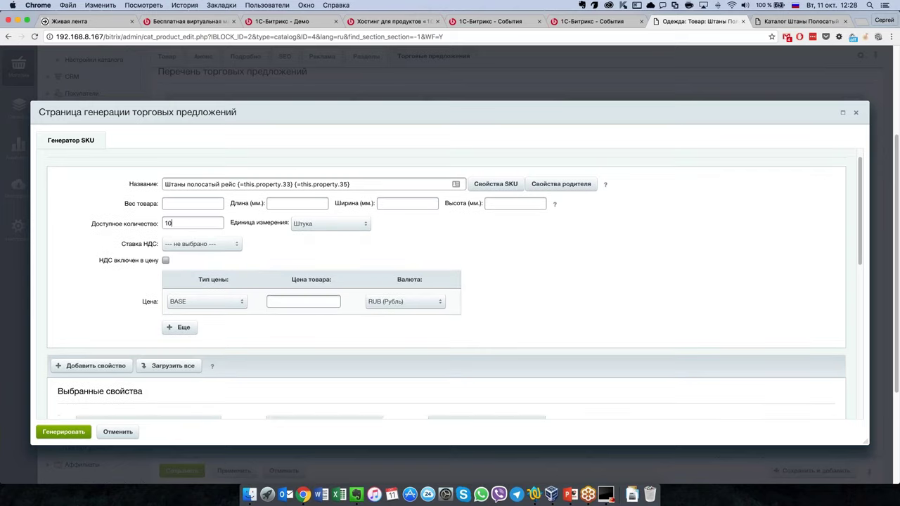
left_click(165, 260)
scroll(300, 300, "down", 2)
scroll(299, 304, "down", 2)
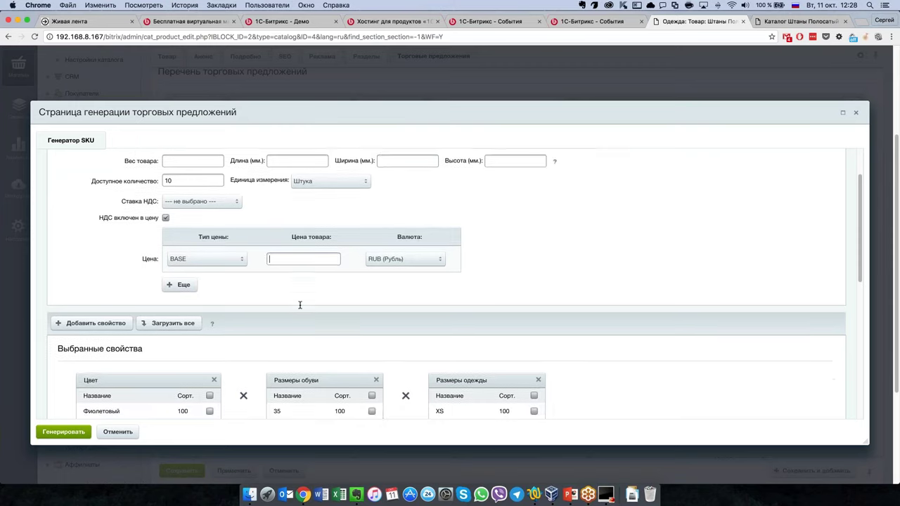
type("1900")
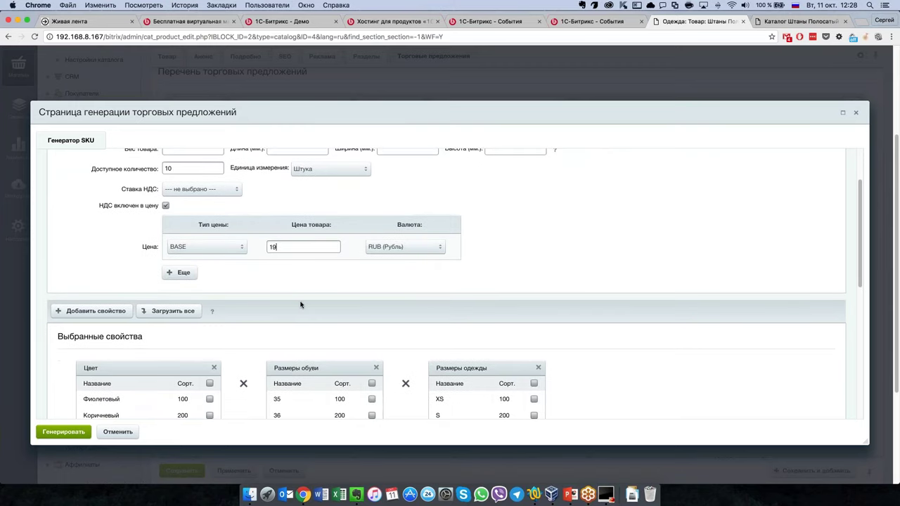
scroll(300, 304, "down", 2)
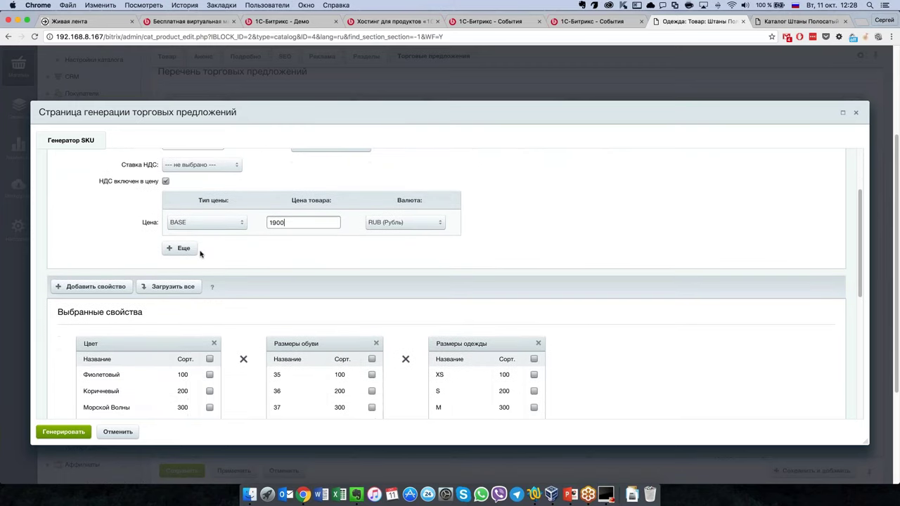
Choose the colours Красный, Зеленый and Черный for the generated trade offers
scroll(204, 254, "down", 6)
scroll(214, 256, "down", 3)
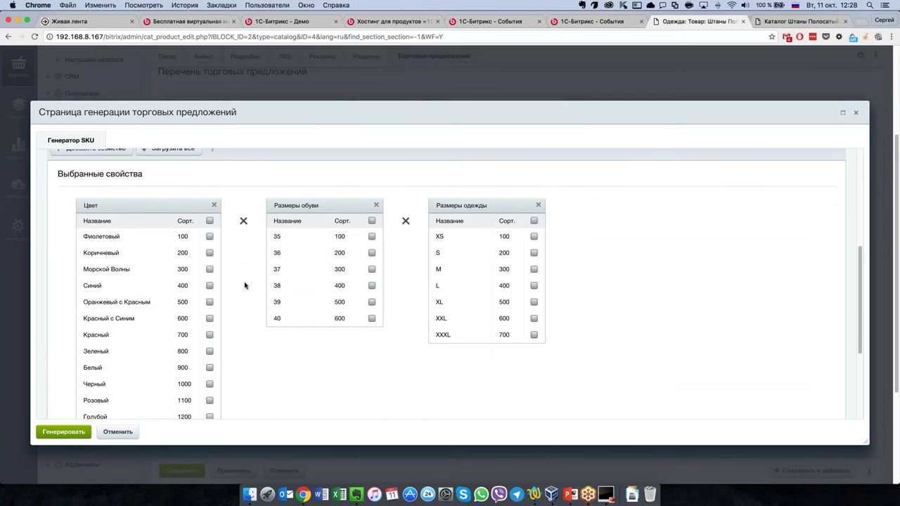
scroll(238, 279, "down", 1)
scroll(238, 279, "down", 2)
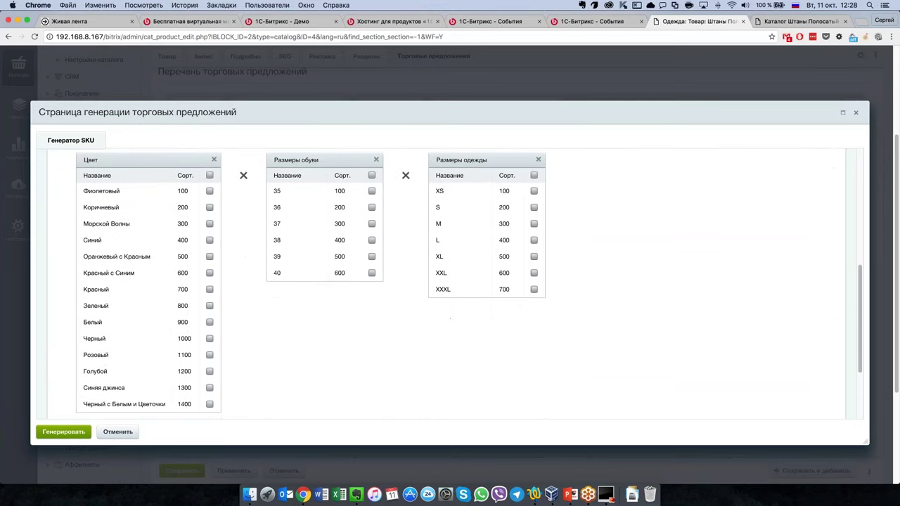
scroll(131, 372, "down", 1)
left_click(210, 277)
left_click(210, 326)
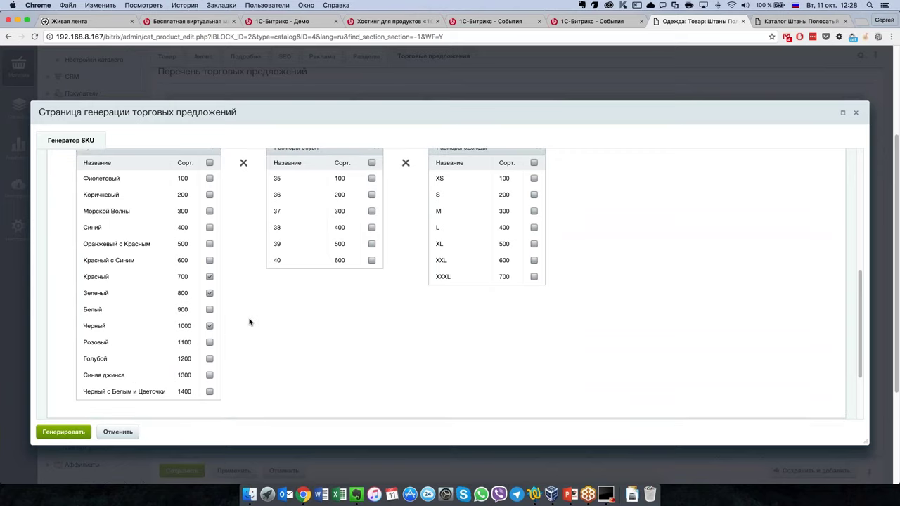
Remove the Размеры обуви property from the generator and select all clothing sizes from XS to XXXL
scroll(249, 321, "up", 2)
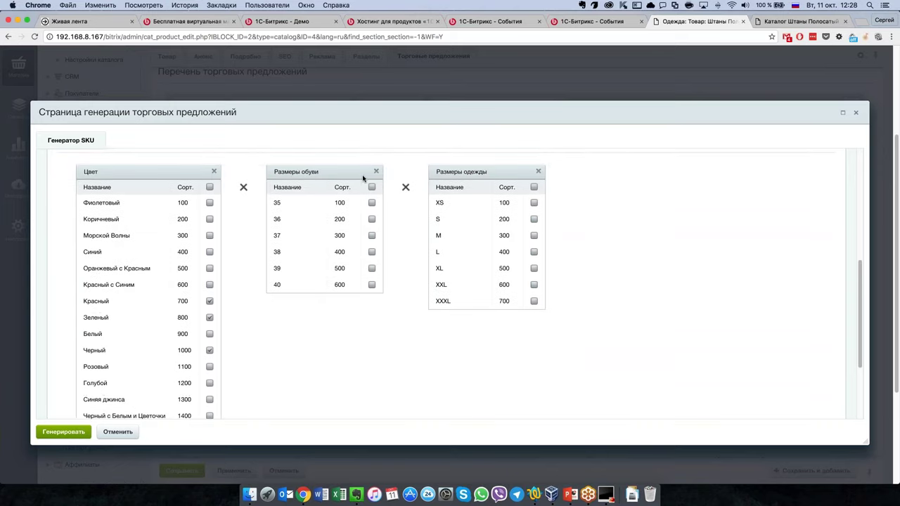
left_click(376, 171)
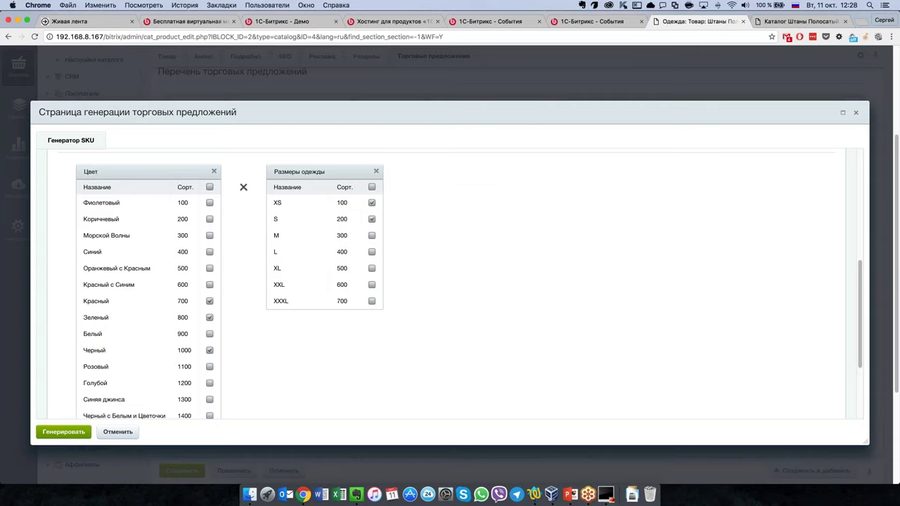
left_click(372, 251)
left_click(371, 268)
left_click(372, 301)
Add a Подробно image row for the colour Красный in all sizes and look at its file source options
scroll(348, 312, "down", 5)
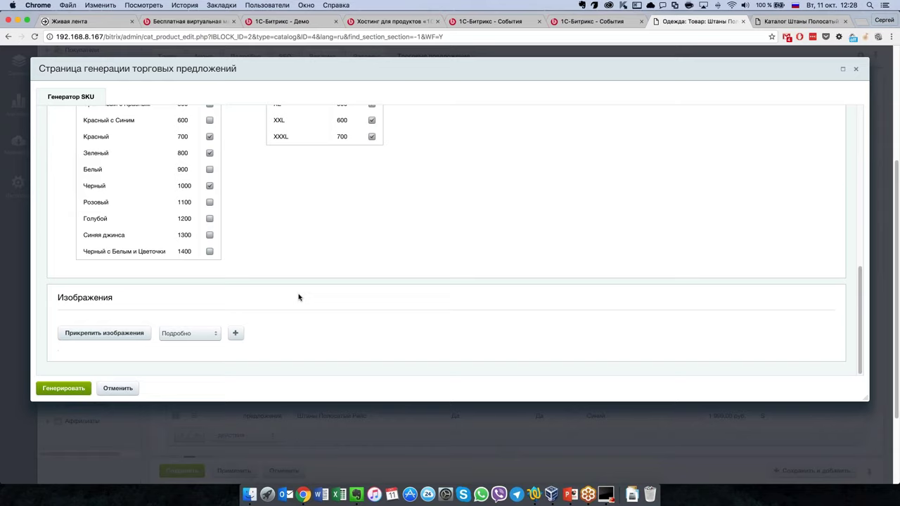
scroll(149, 300, "down", 1)
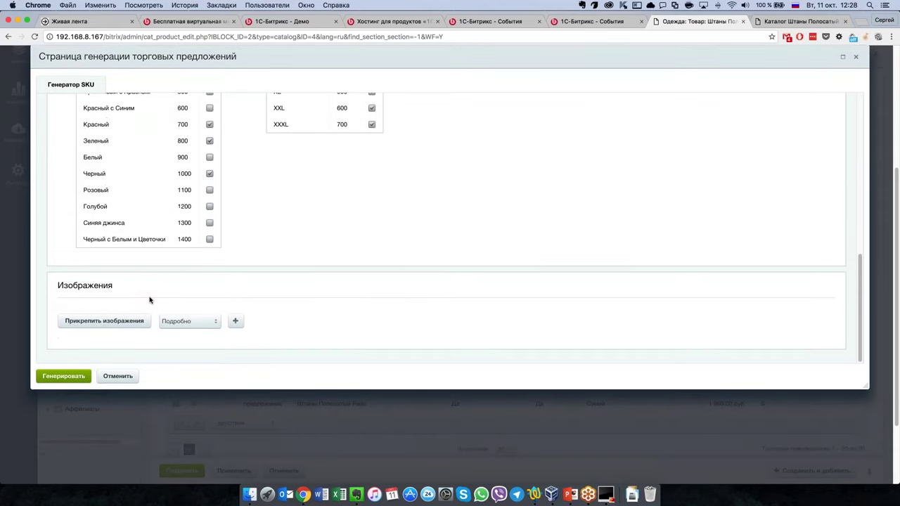
left_click(166, 322)
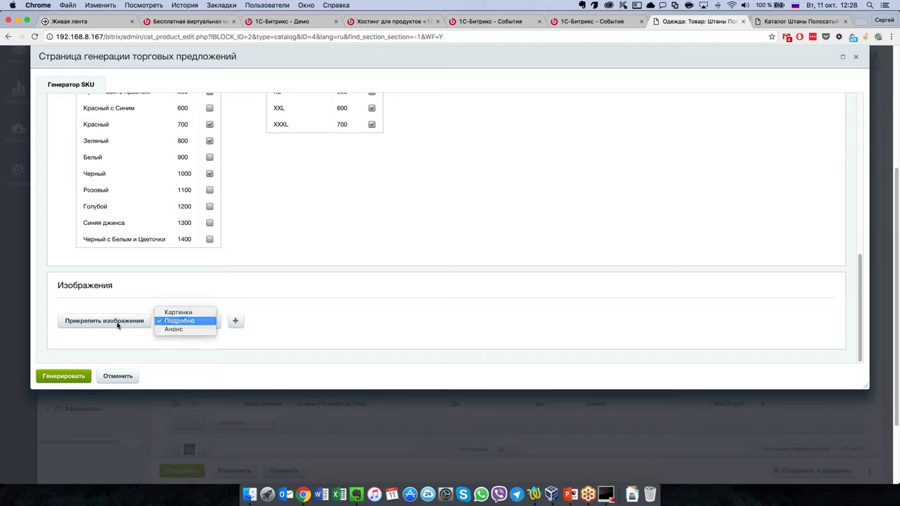
left_click(172, 320)
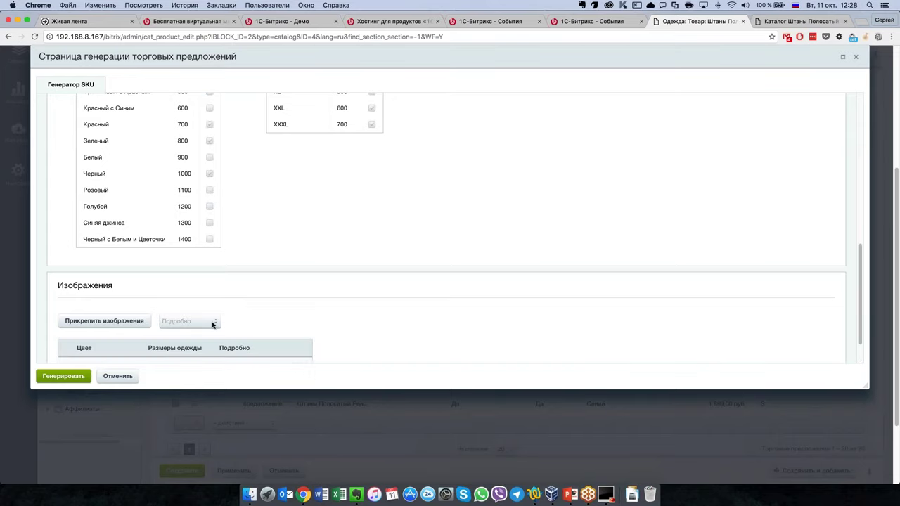
scroll(335, 295, "down", 3)
left_click(126, 268)
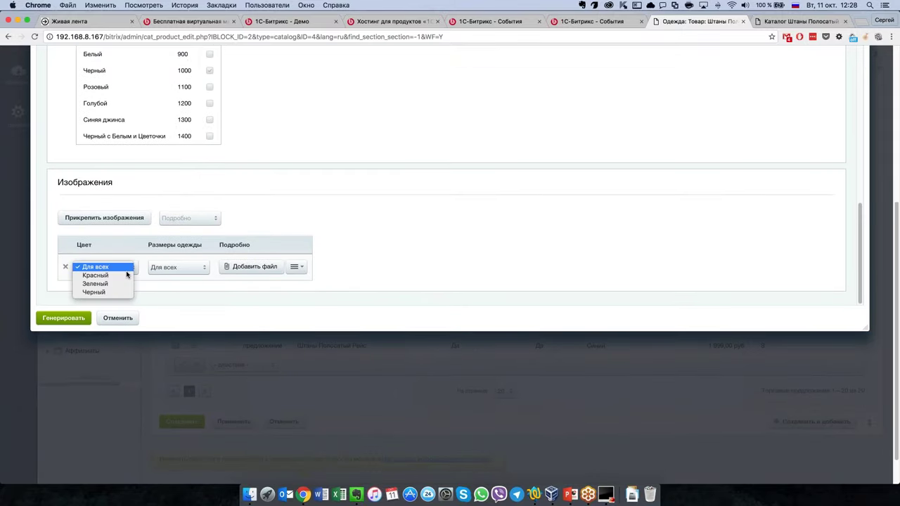
left_click(127, 275)
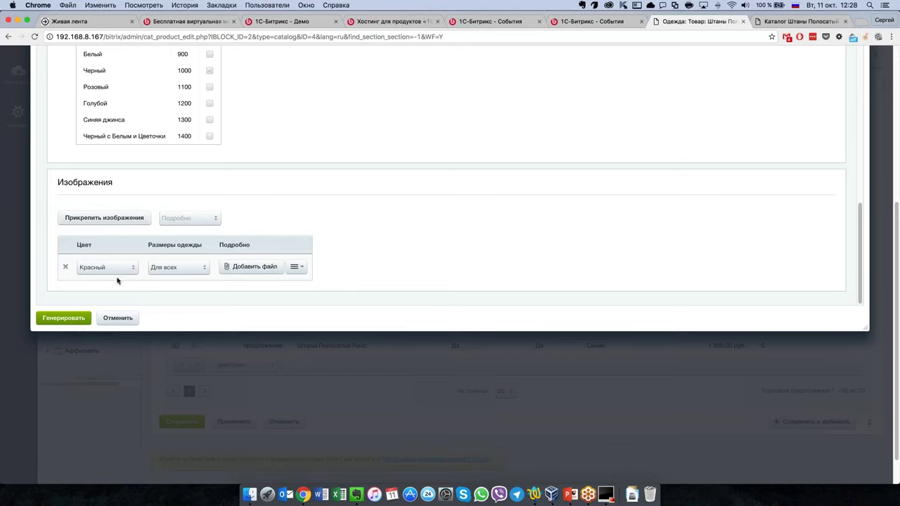
left_click(297, 269)
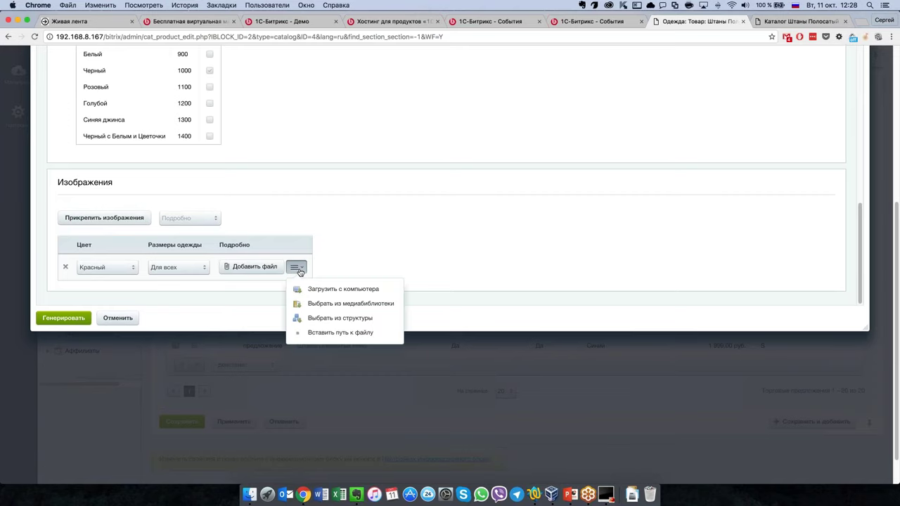
left_click(135, 229)
Add image rows for the colours Зеленый and Черный in all sizes, and generate the trade offers
left_click(136, 222)
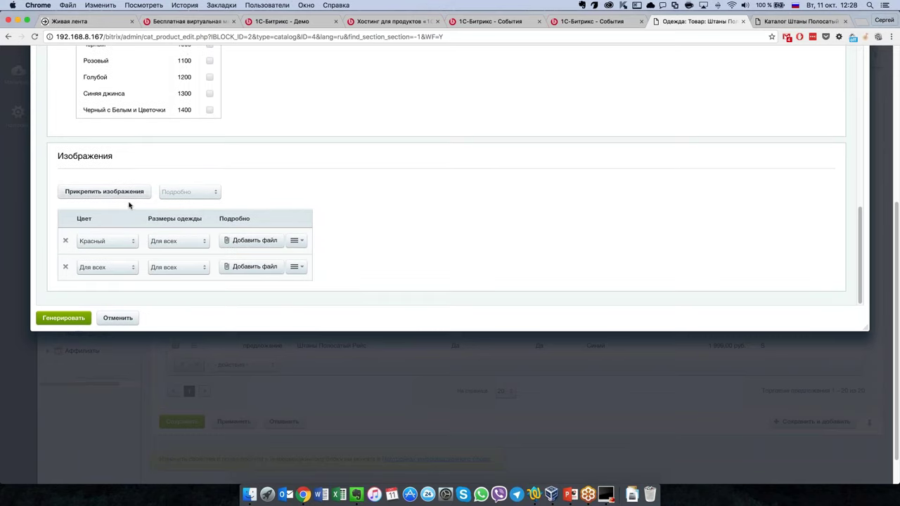
left_click(130, 191)
left_click(131, 241)
key("Escape")
left_click(129, 268)
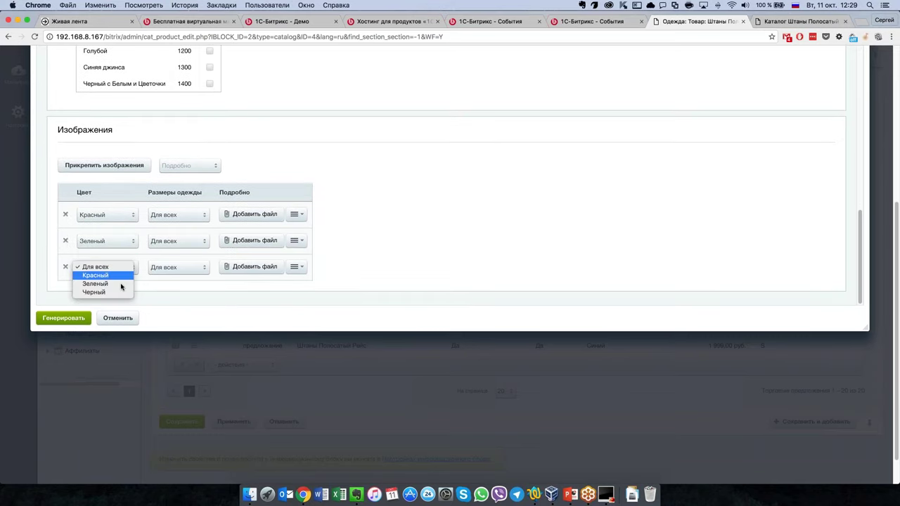
left_click(112, 292)
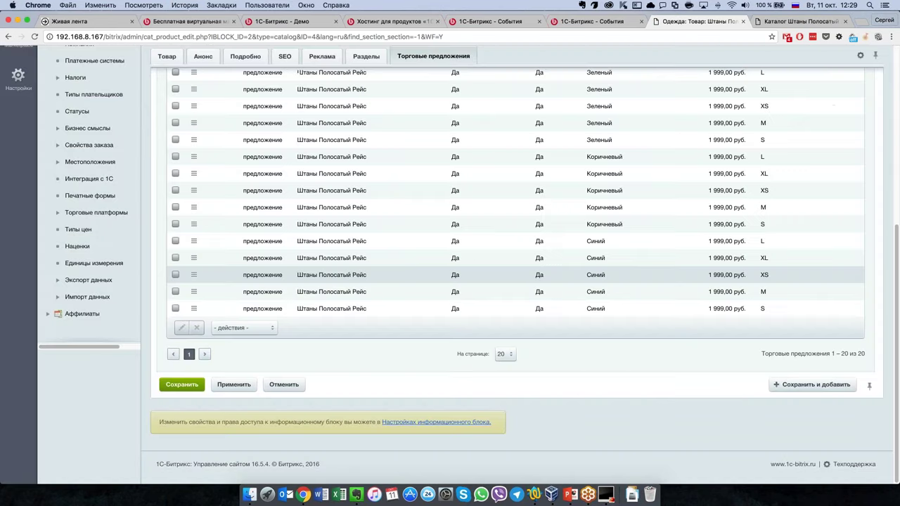
Look through the refreshed trade offer list and check the offer on its third page
scroll(412, 268, "up", 5)
scroll(411, 269, "down", 2)
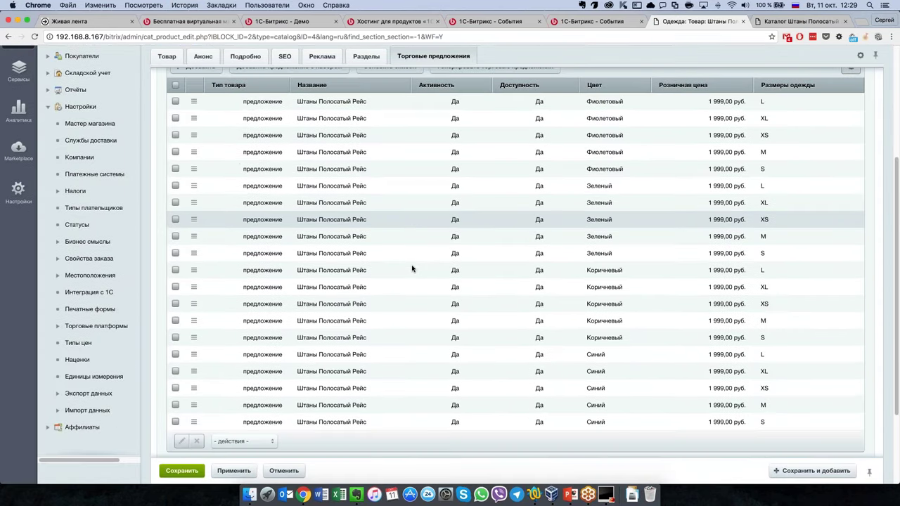
scroll(412, 268, "down", 2)
scroll(411, 270, "up", 2)
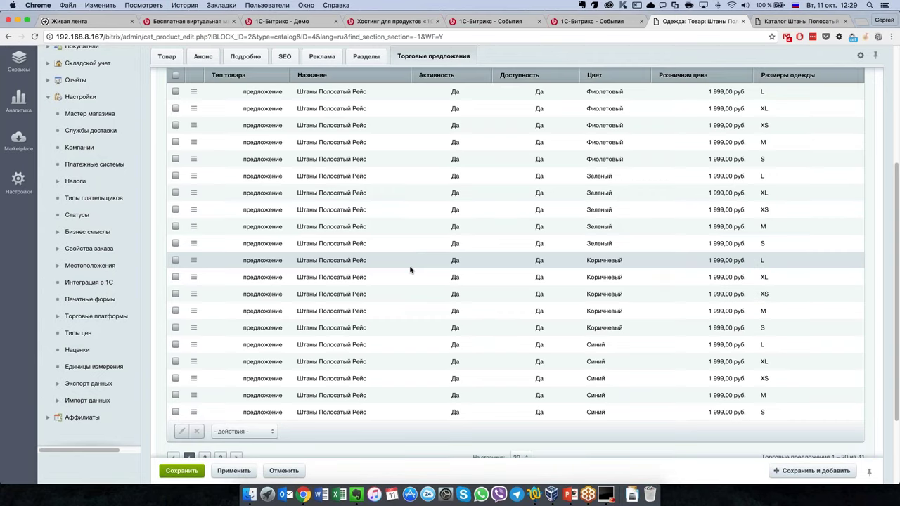
scroll(410, 269, "up", 2)
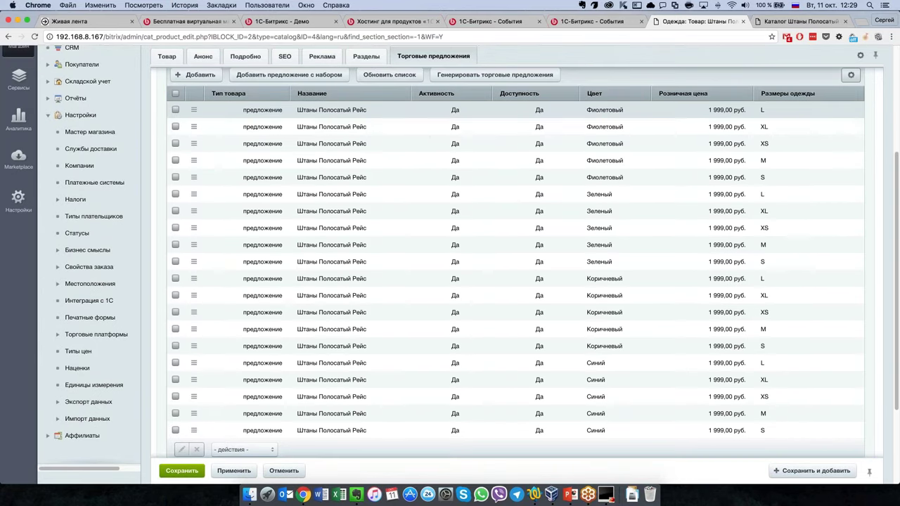
scroll(330, 397, "down", 5)
left_click(220, 359)
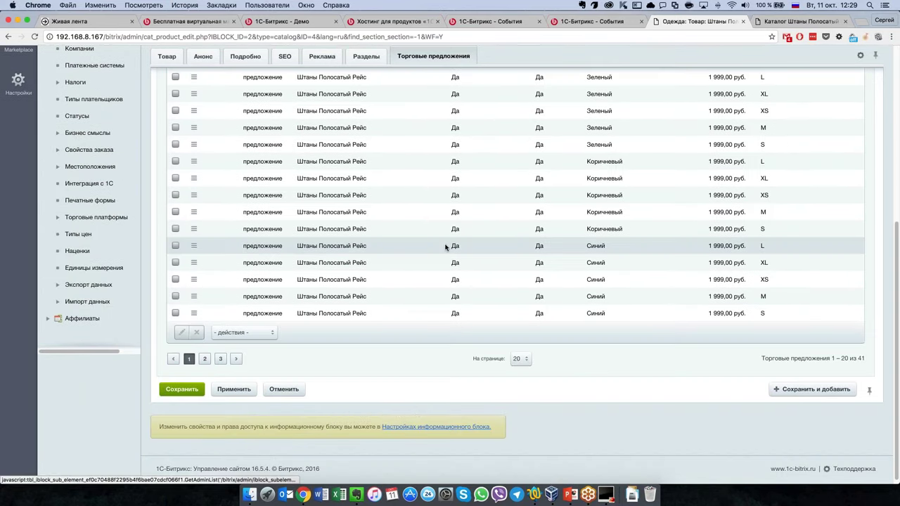
scroll(720, 136, "up", 2)
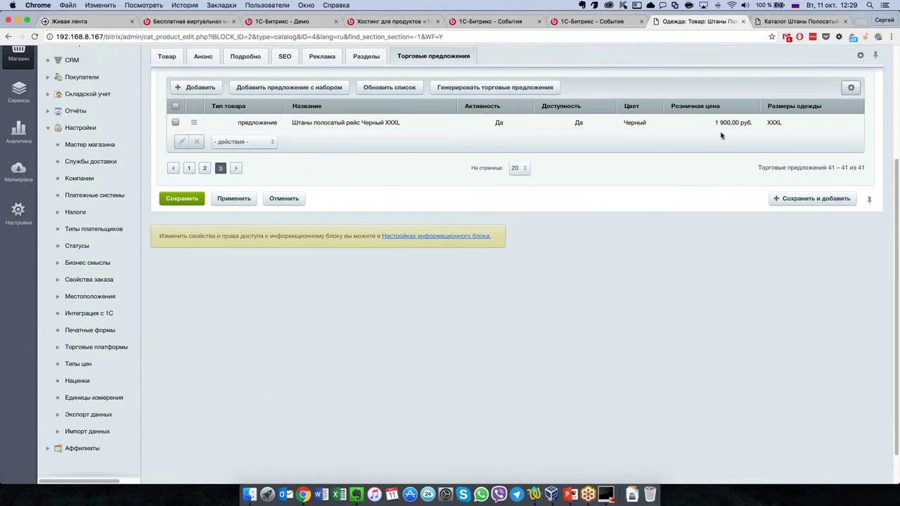
Examine the names, colours, sizes and prices of the generated offers on the second page of the list
left_click(204, 168)
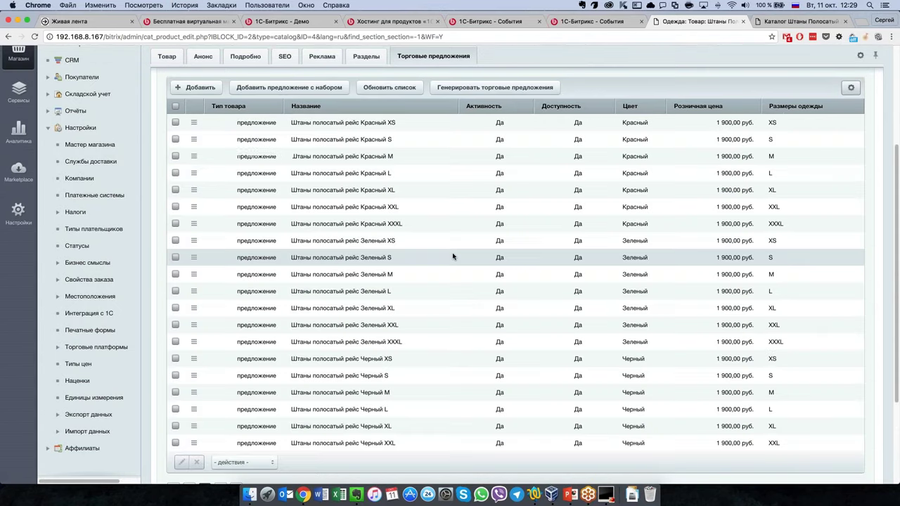
scroll(452, 257, "down", 3)
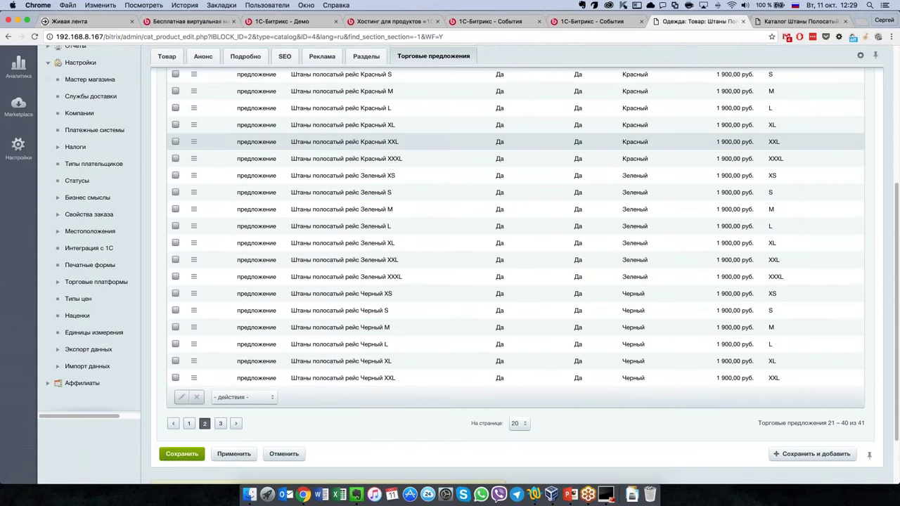
scroll(355, 152, "up", 2)
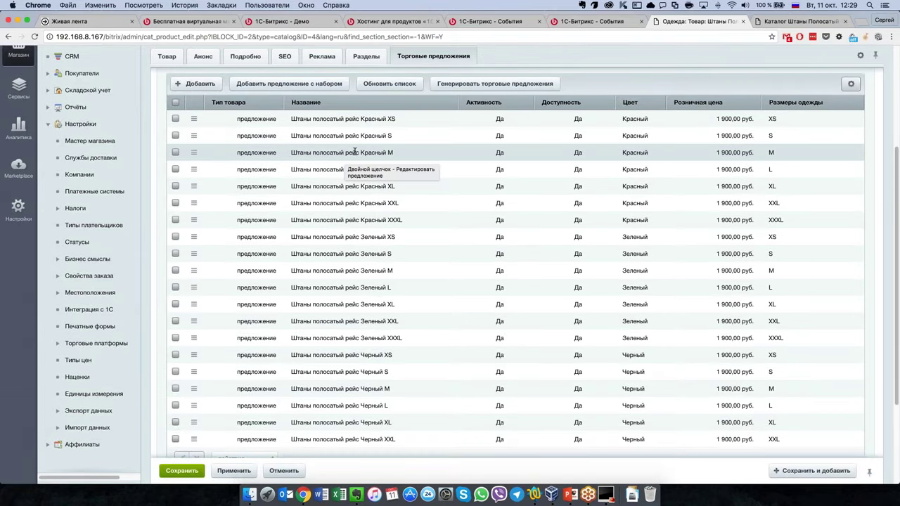
left_click_drag(364, 169, 395, 187)
left_click_drag(378, 220, 402, 221)
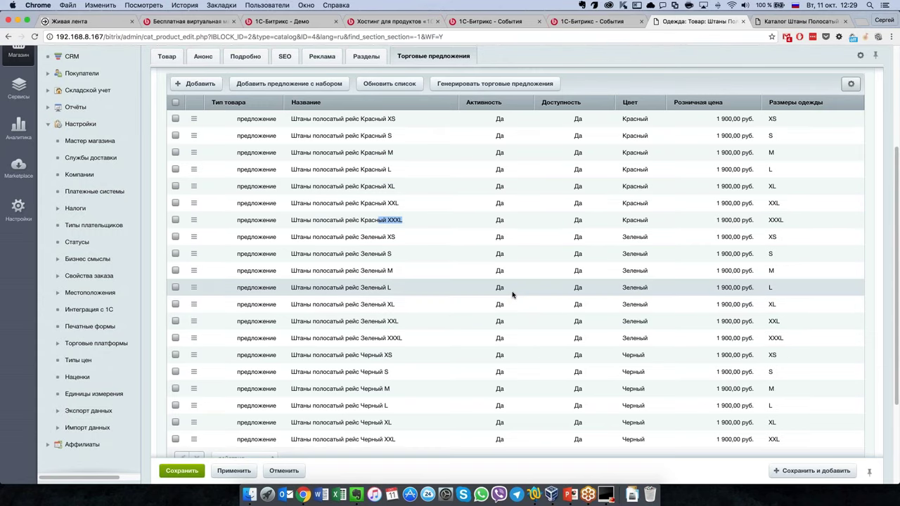
Examine the SEO settings of the product Штаны Полосатый Рейс, including its META TITLE, KEYWORDS and DESCRIPTION templates
scroll(512, 296, "up", 5)
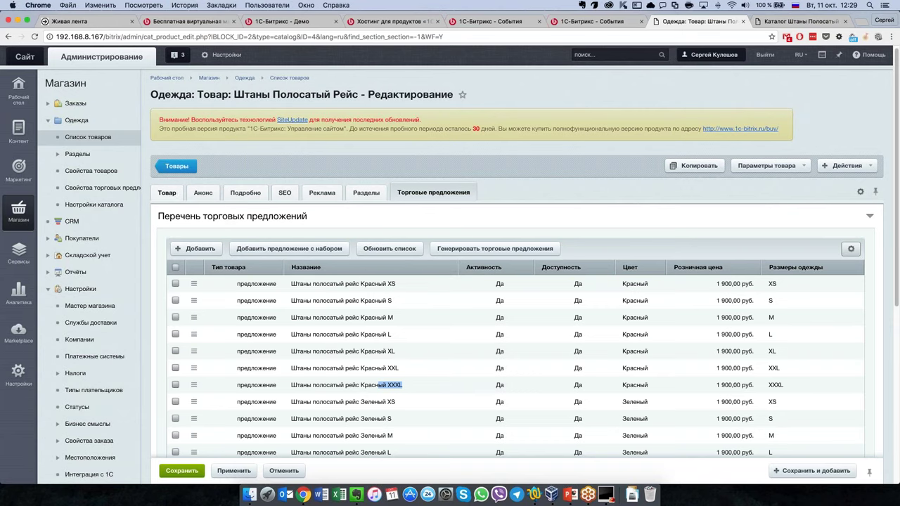
left_click(177, 197)
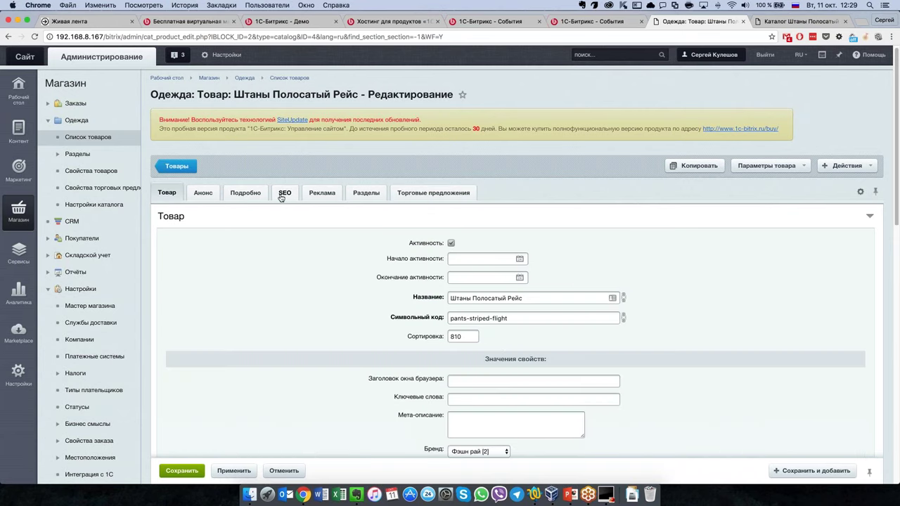
left_click(284, 192)
scroll(259, 263, "down", 1)
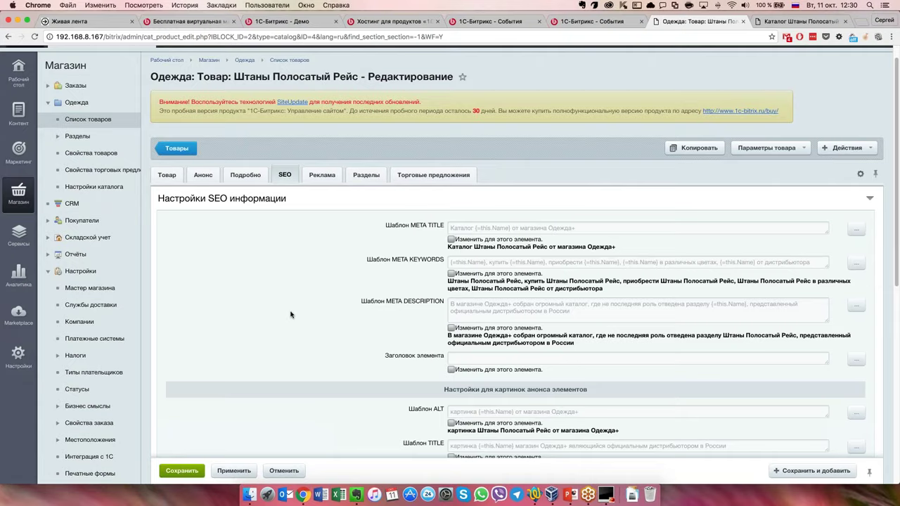
scroll(293, 312, "down", 3)
scroll(293, 311, "up", 1)
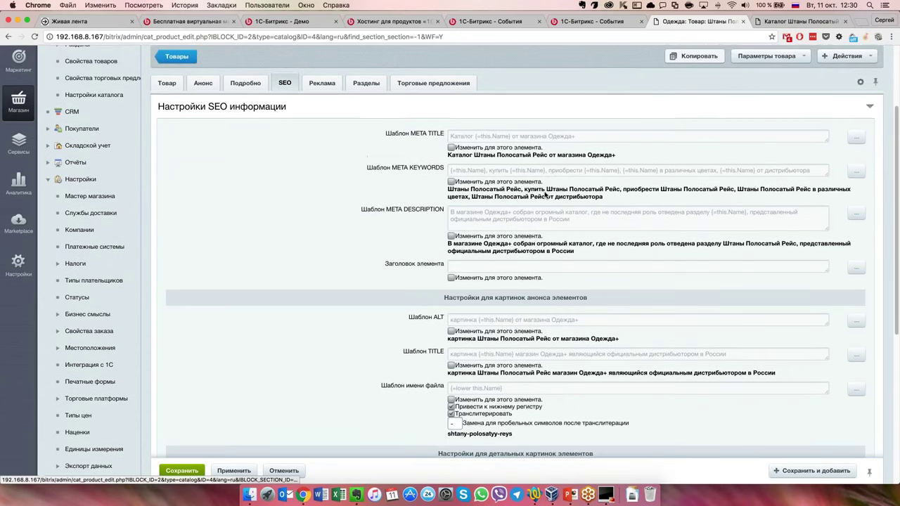
scroll(550, 183, "up", 1)
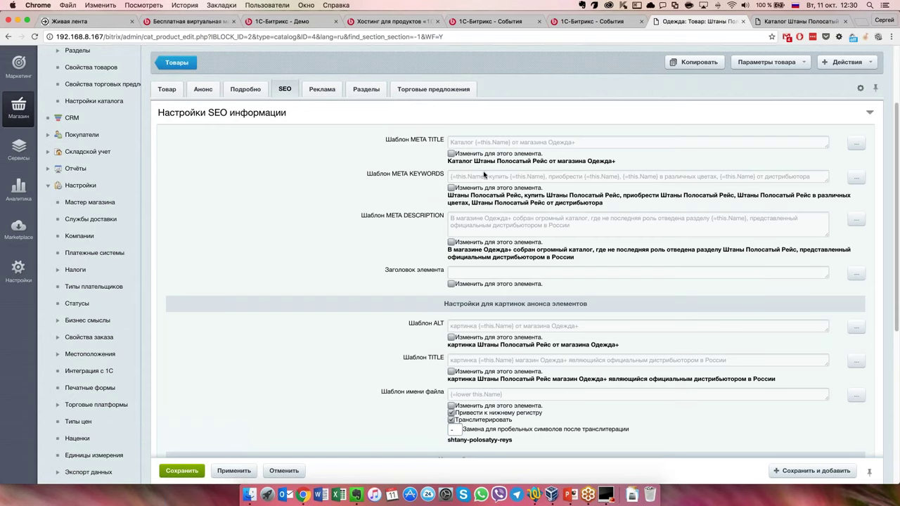
scroll(340, 216, "up", 1)
scroll(341, 216, "up", 1)
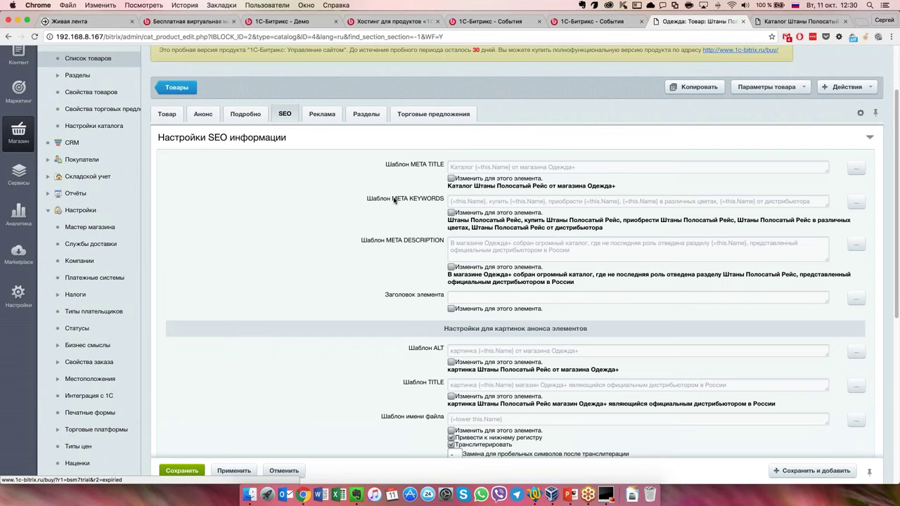
Override the META KEYWORDS template for this product and replace the last this.Name with the Новинка property
left_click_drag(391, 198, 437, 198)
left_click(450, 213)
left_click_drag(486, 201, 448, 202)
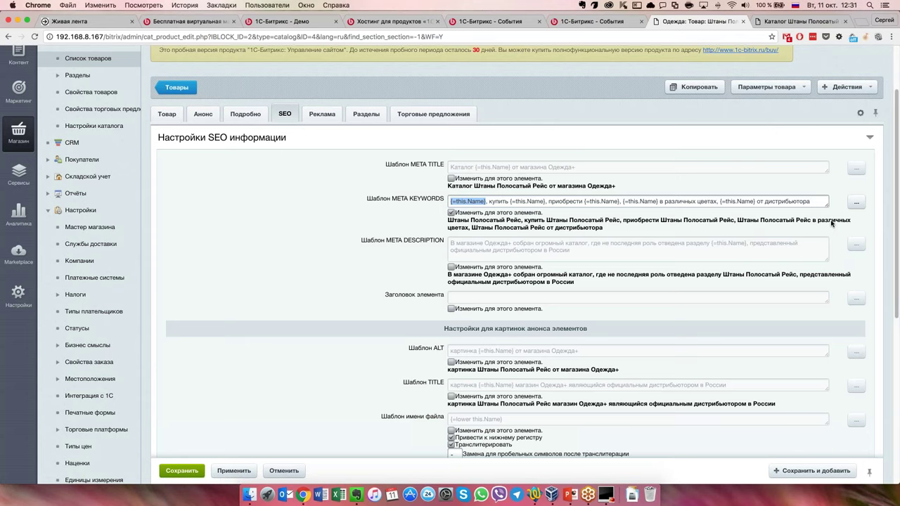
left_click(722, 215)
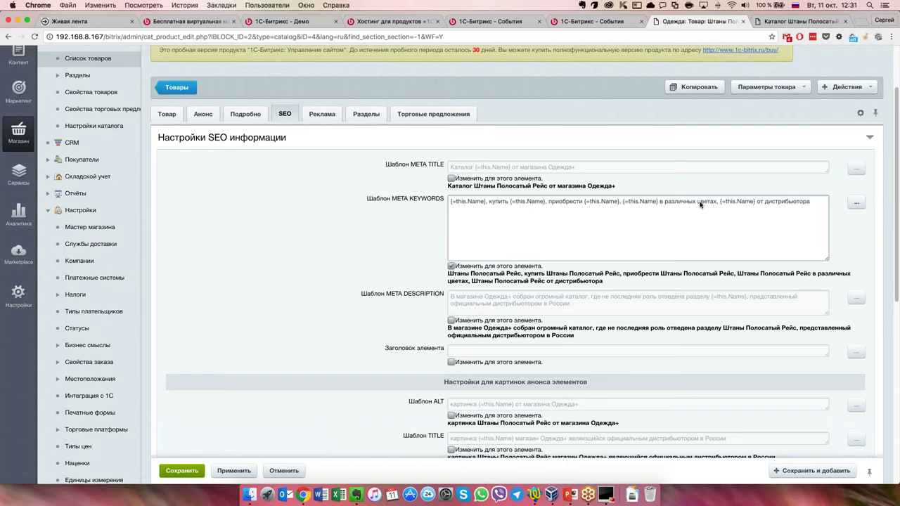
double_click(739, 202)
left_click(856, 202)
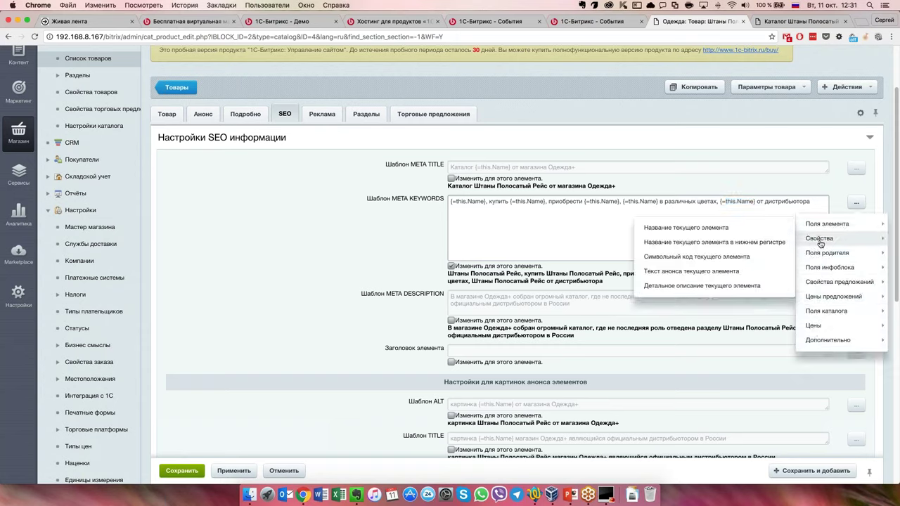
mouse_move(819, 243)
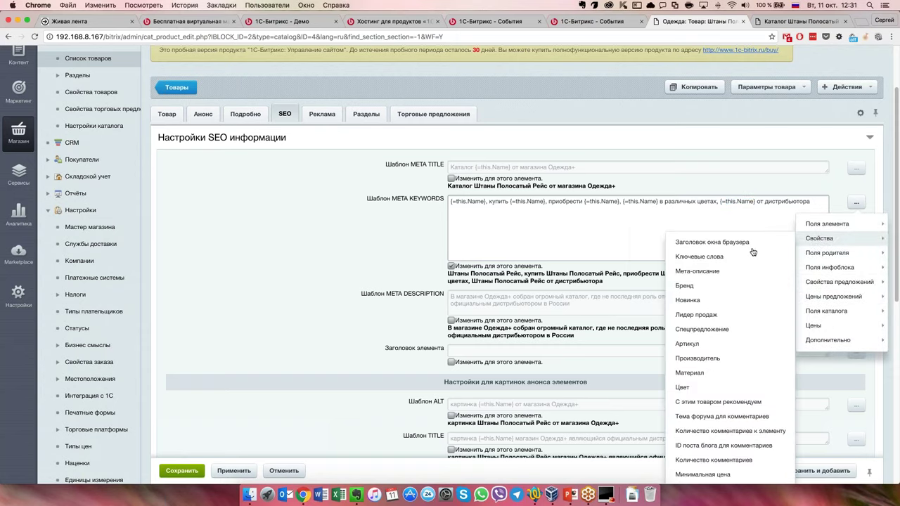
left_click(688, 300)
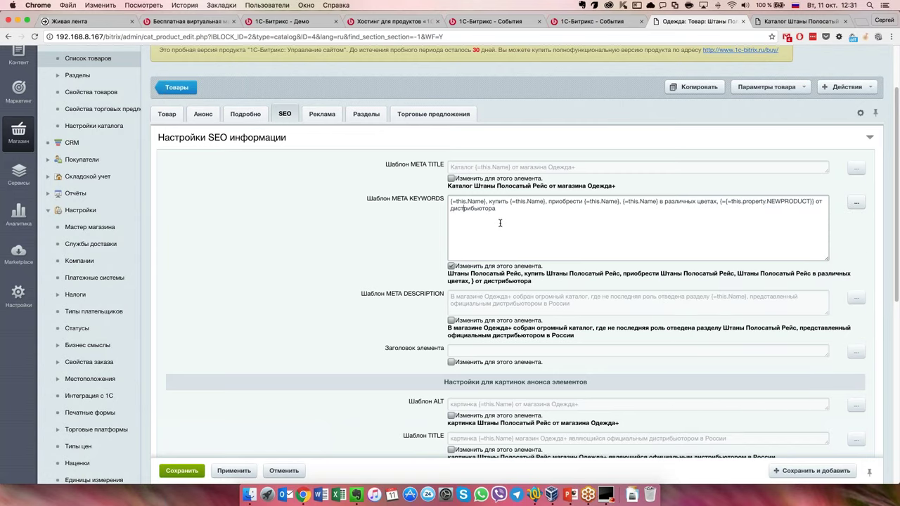
Review the product's remaining SEO templates, including ALT, TITLE and file name for announcement and detail images, and the tags field
scroll(499, 218, "down", 2)
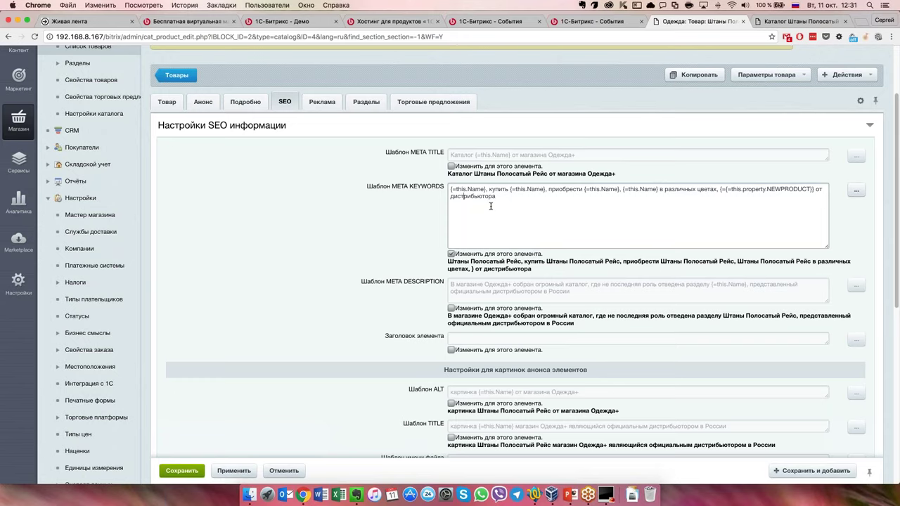
scroll(490, 206, "down", 5)
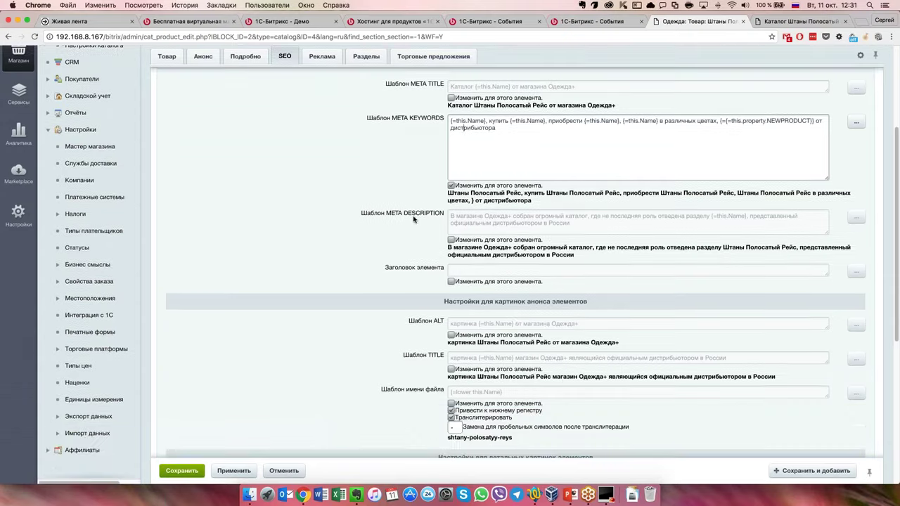
scroll(515, 260, "down", 2)
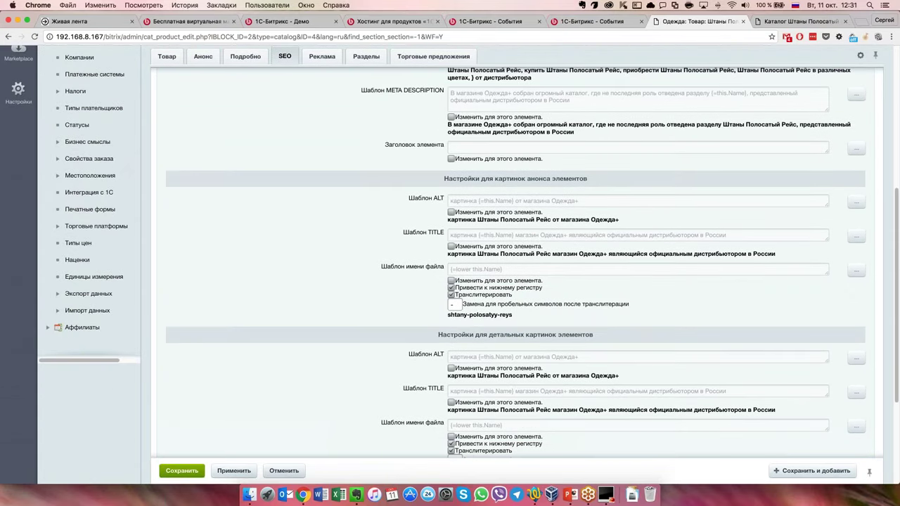
left_click_drag(433, 198, 445, 198)
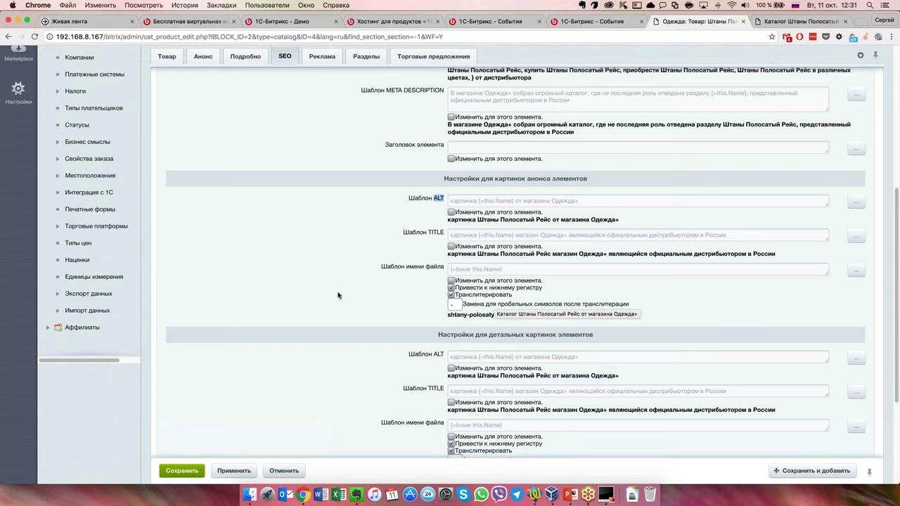
scroll(338, 295, "down", 3)
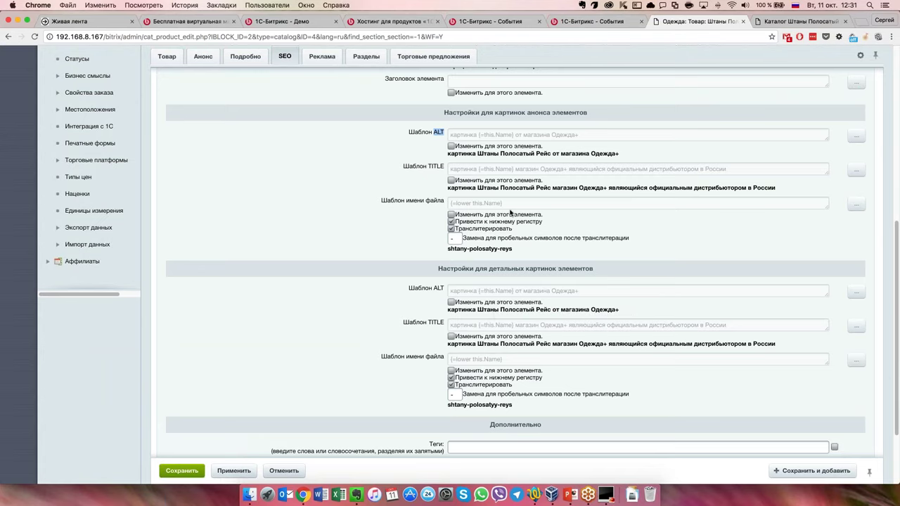
scroll(374, 288, "down", 1)
scroll(373, 288, "down", 3)
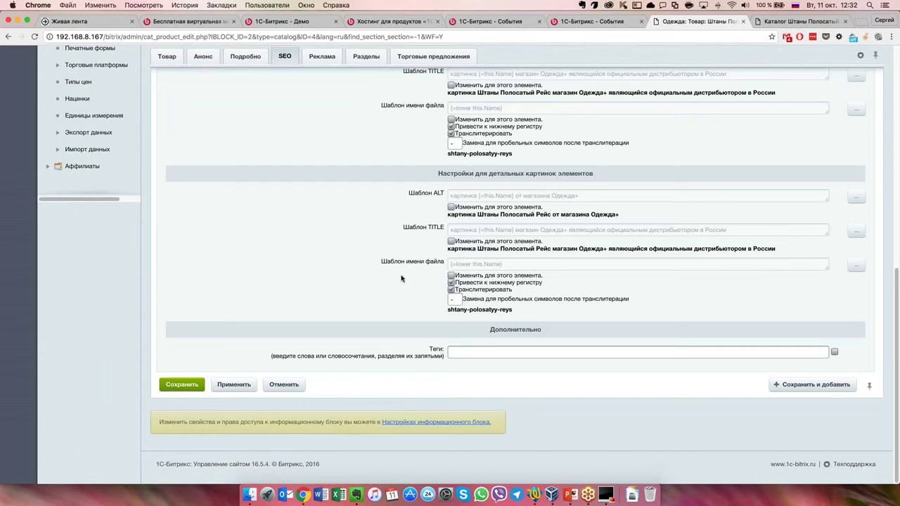
scroll(402, 278, "up", 10)
scroll(401, 278, "down", 1)
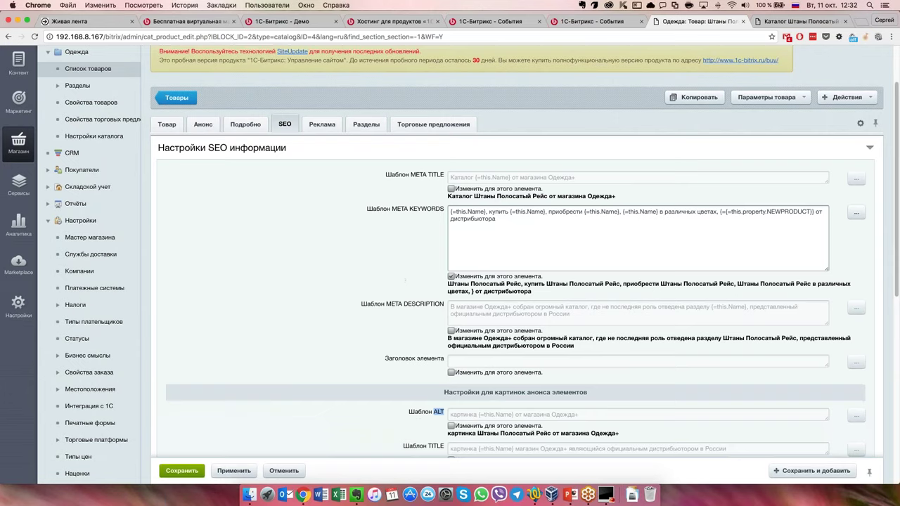
Open the catalog section Обувь for editing and examine its SEO templates for sections and elements
left_click(78, 86)
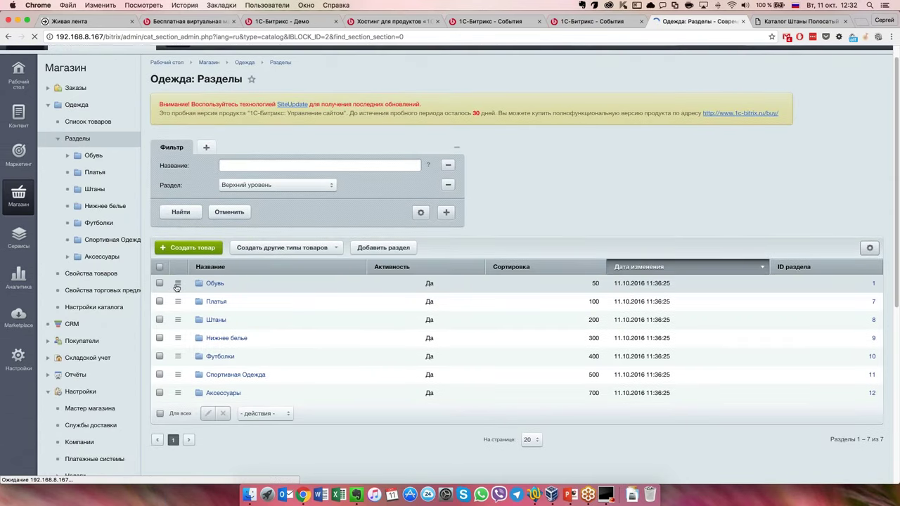
left_click(179, 287)
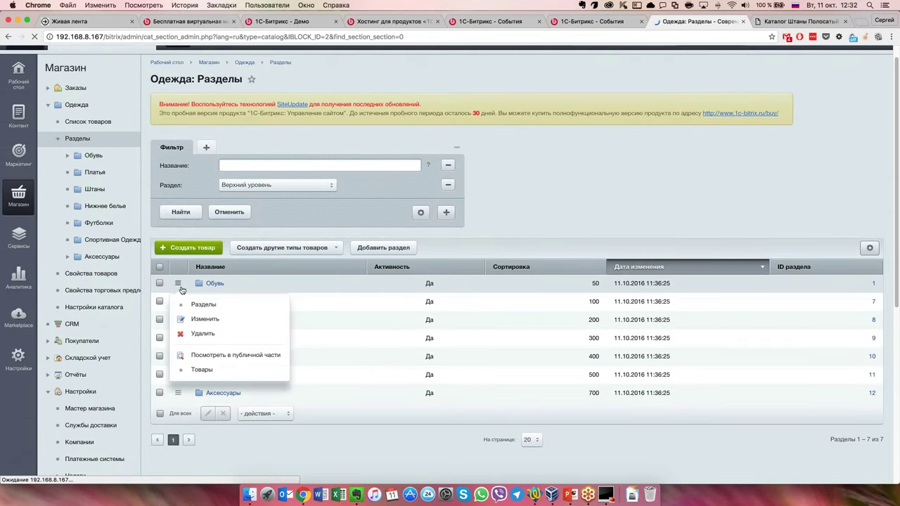
left_click(204, 318)
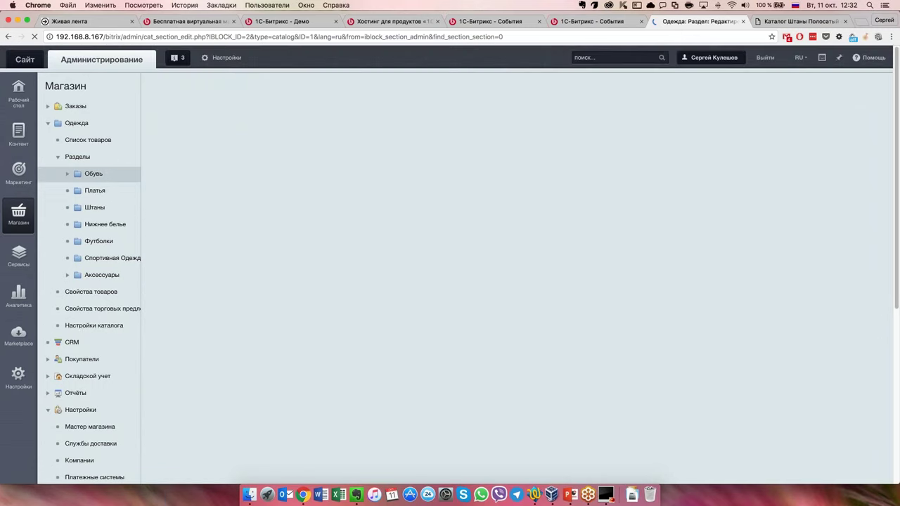
left_click(203, 195)
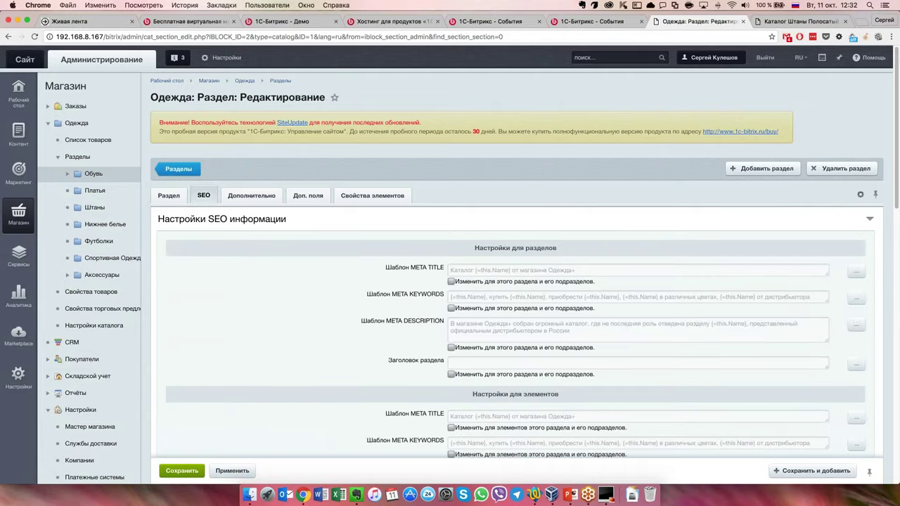
scroll(556, 198, "down", 3)
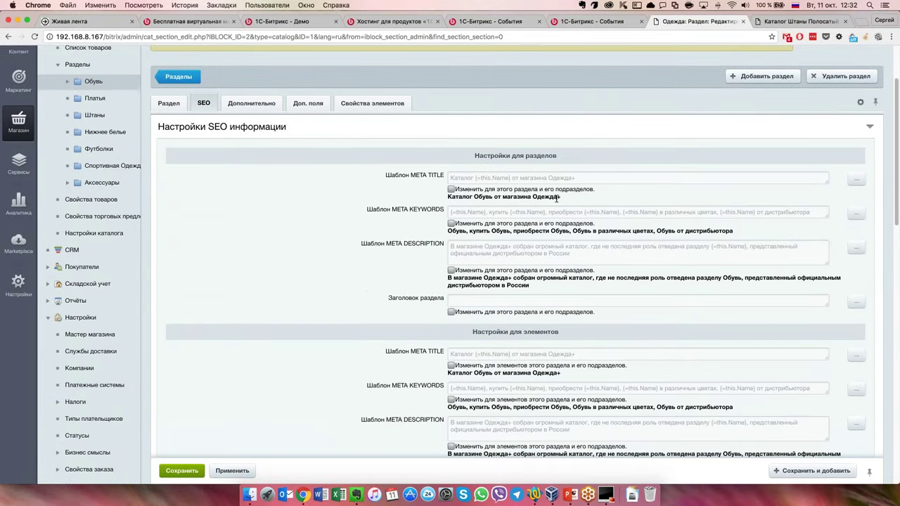
scroll(557, 197, "down", 1)
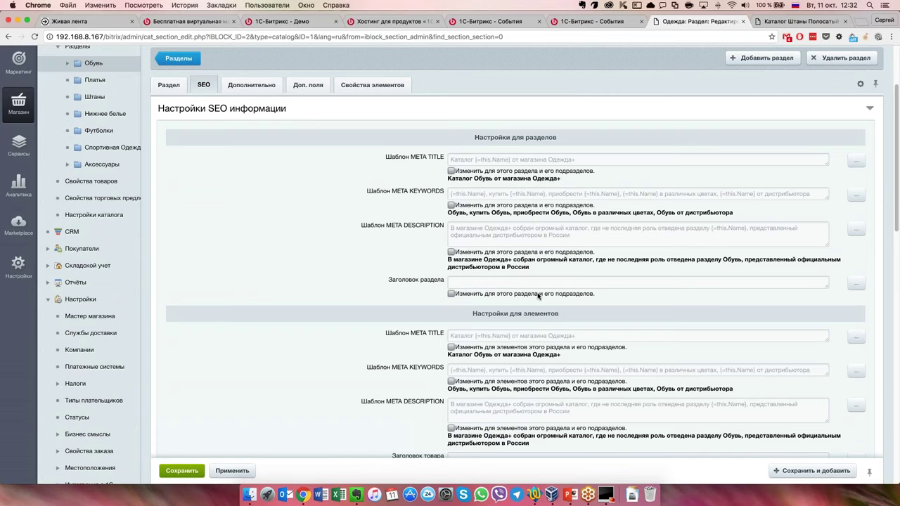
scroll(543, 400, "down", 1)
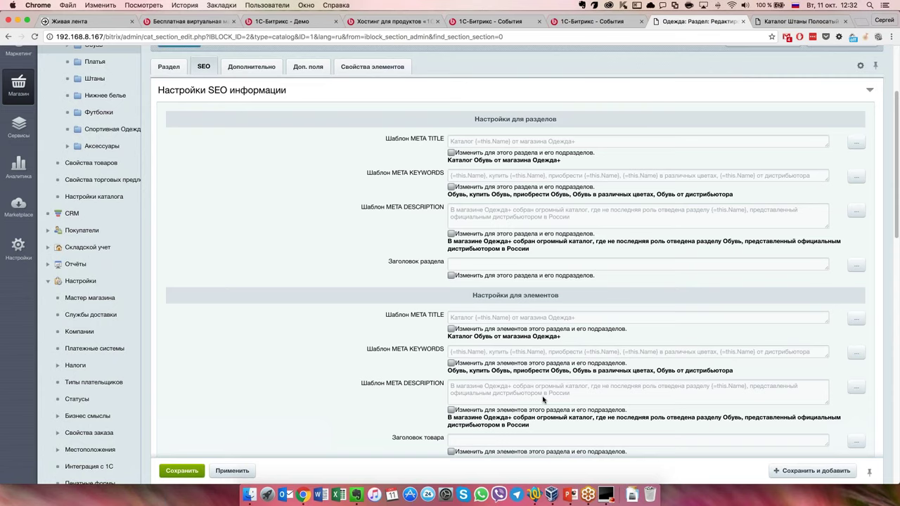
scroll(234, 270, "up", 2)
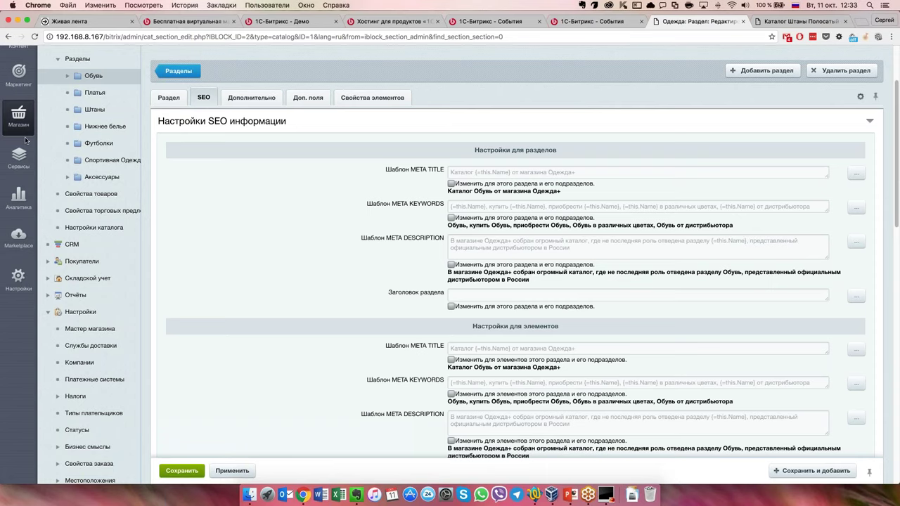
scroll(56, 144, "up", 3)
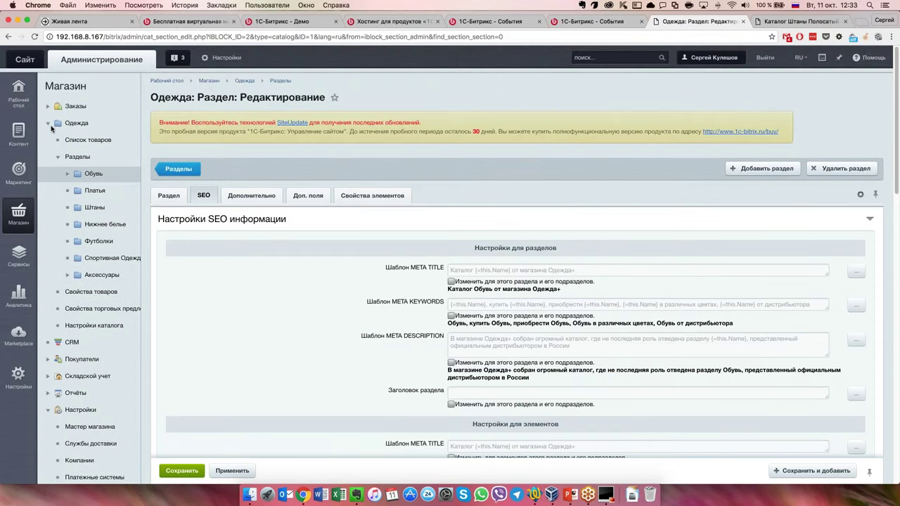
Start a new automated delivery service from the store's delivery services list and review its general settings
left_click(48, 123)
scroll(91, 239, "down", 1)
left_click(91, 235)
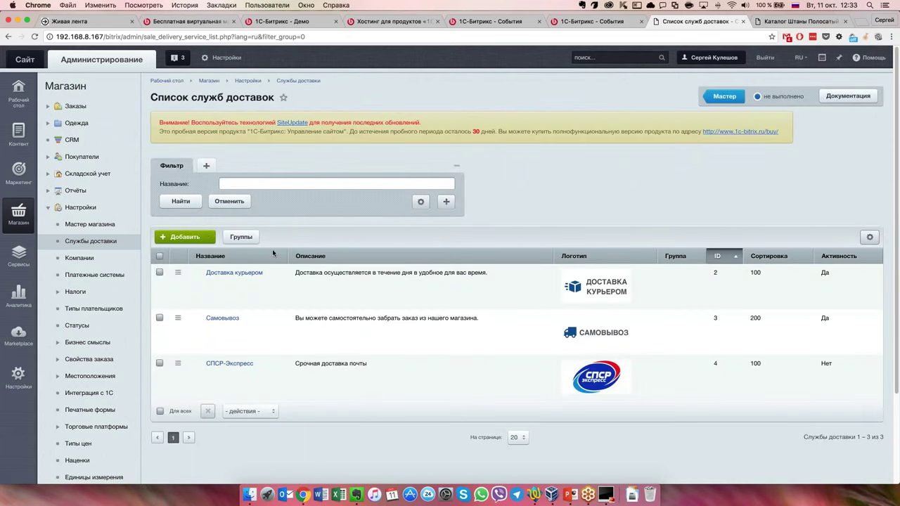
left_click(210, 244)
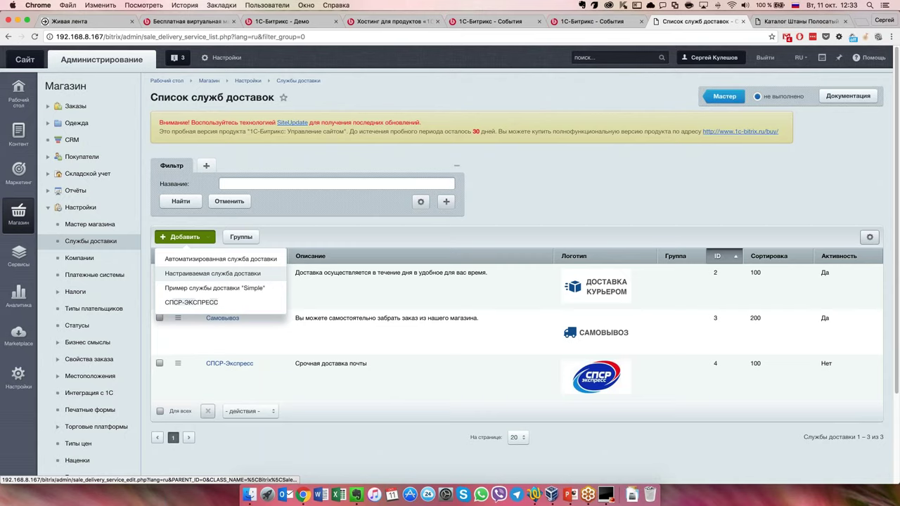
left_click(227, 259)
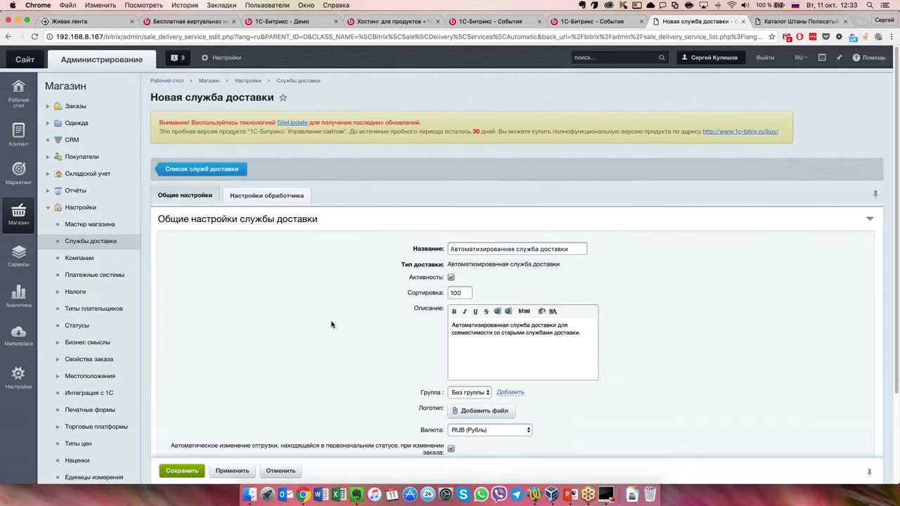
scroll(331, 323, "down", 5)
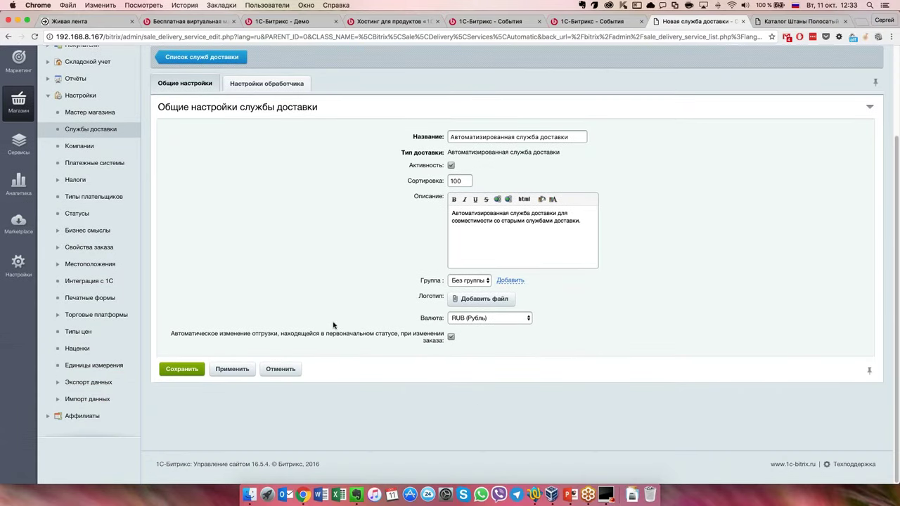
Choose ПЭК [pecom] as the service's handler, set its markup to 10 with a markup type, and return to the general settings
left_click(267, 83)
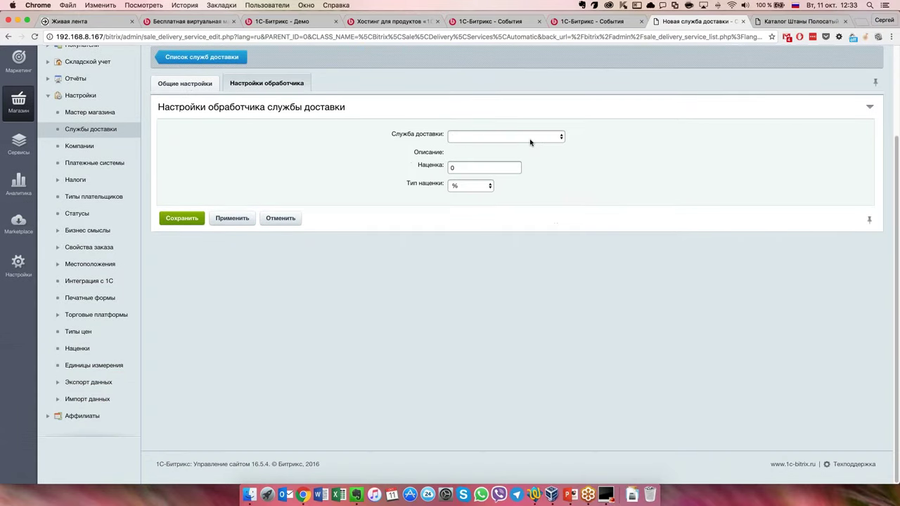
left_click(534, 135)
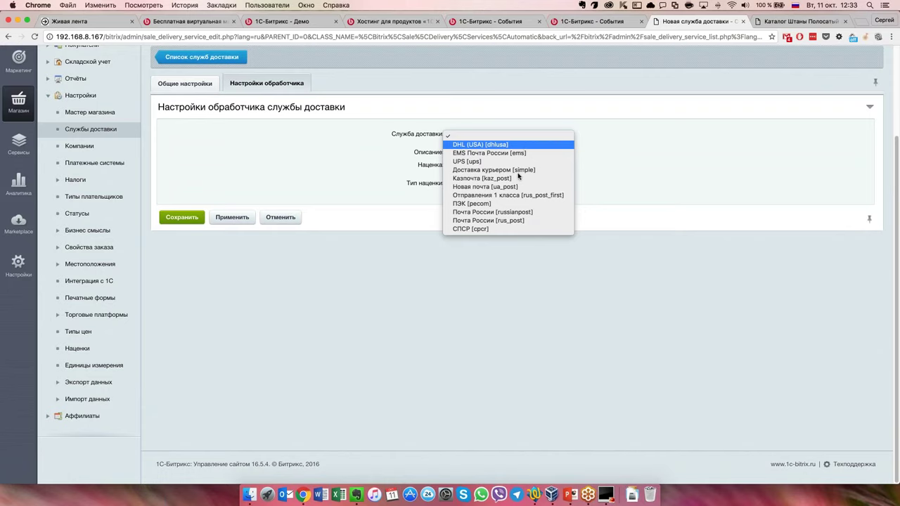
left_click(498, 204)
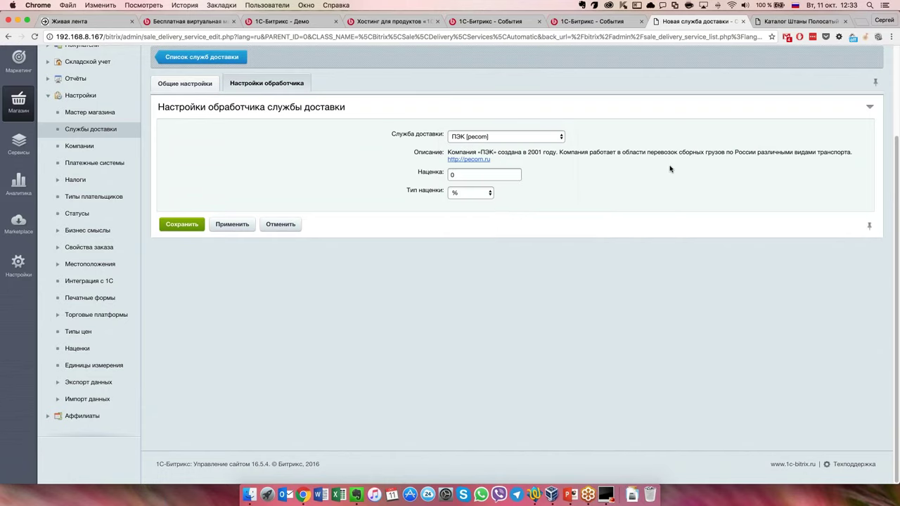
left_click(442, 175)
type("10")
left_click(475, 192)
left_click(469, 200)
left_click(184, 83)
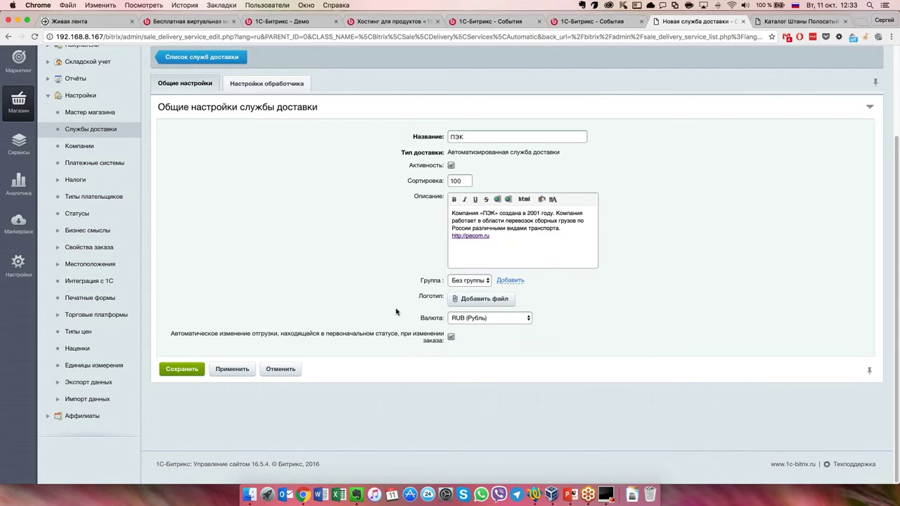
Save the ПЭК delivery service and review its handler, exchange and additional services settings
left_click(181, 368)
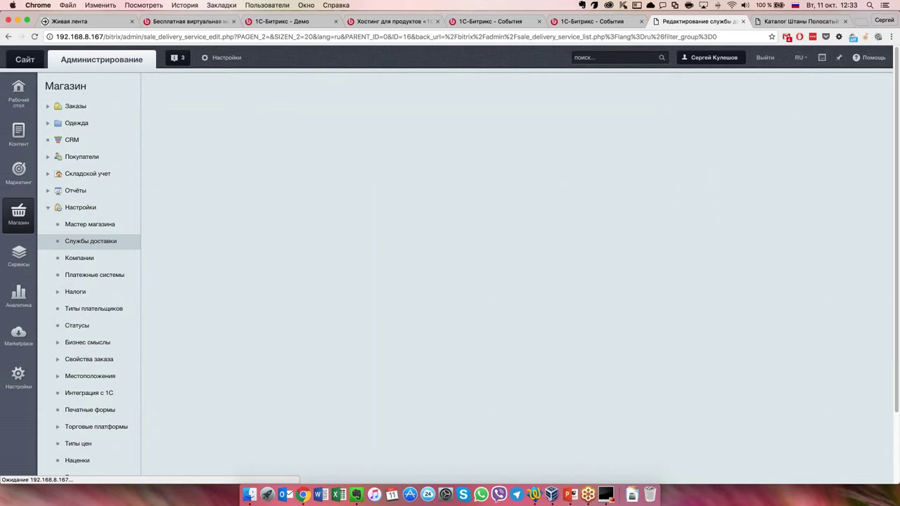
scroll(513, 281, "down", 2)
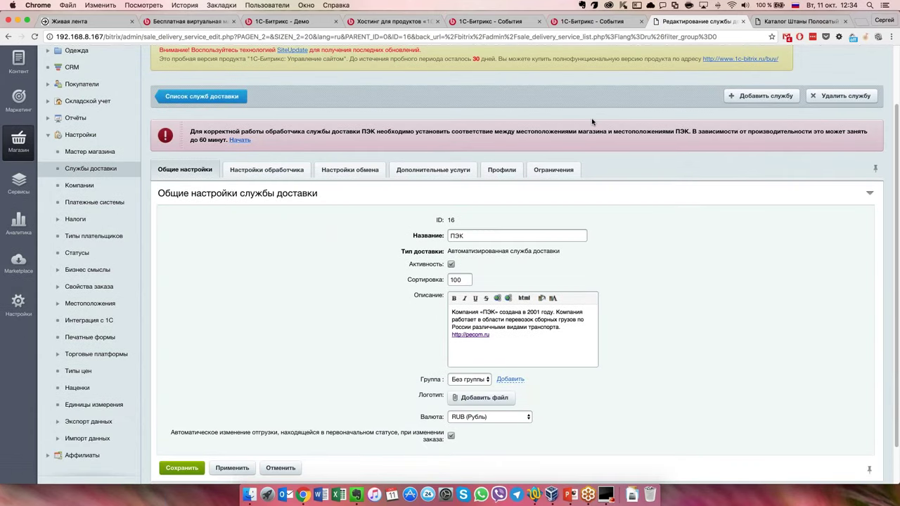
left_click(267, 169)
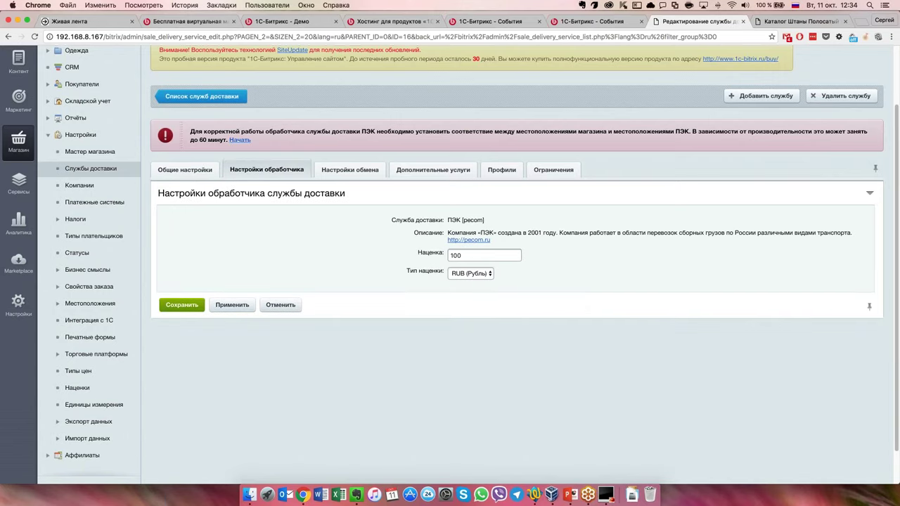
left_click(352, 169)
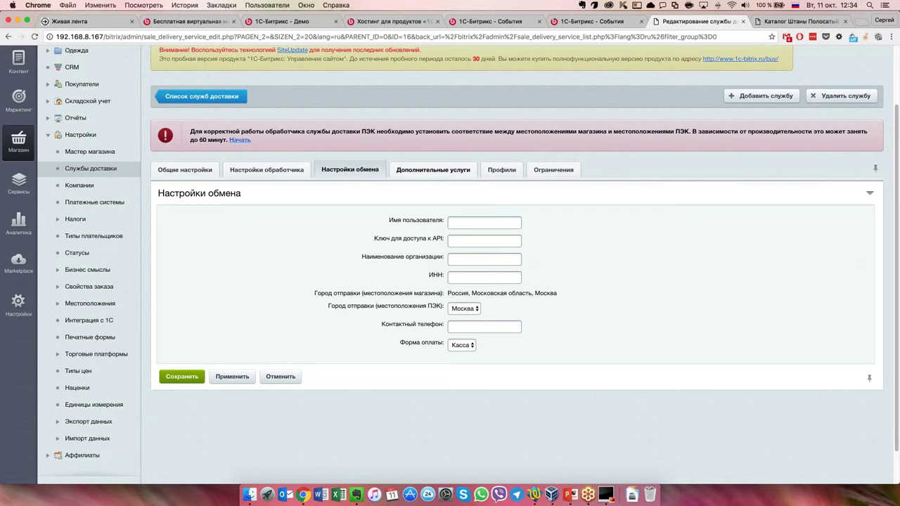
left_click(432, 170)
scroll(628, 306, "down", 2)
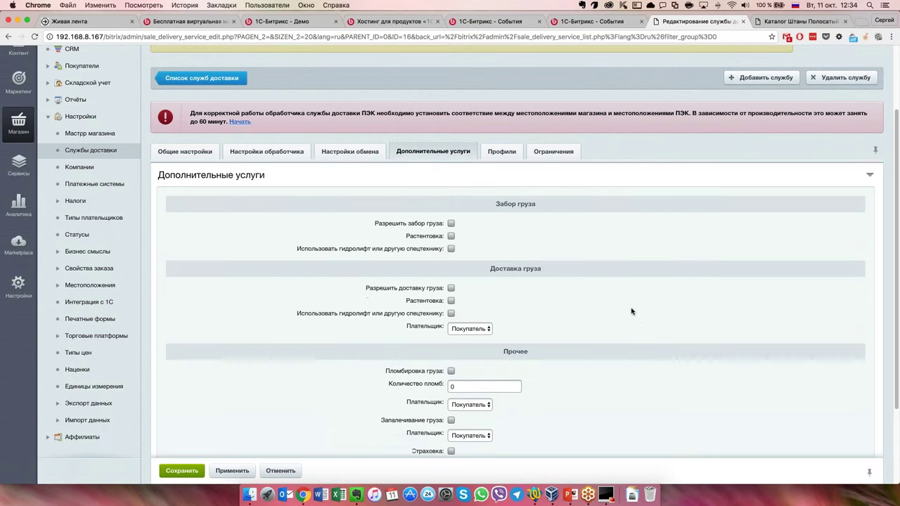
scroll(631, 311, "up", 1)
scroll(631, 311, "up", 5)
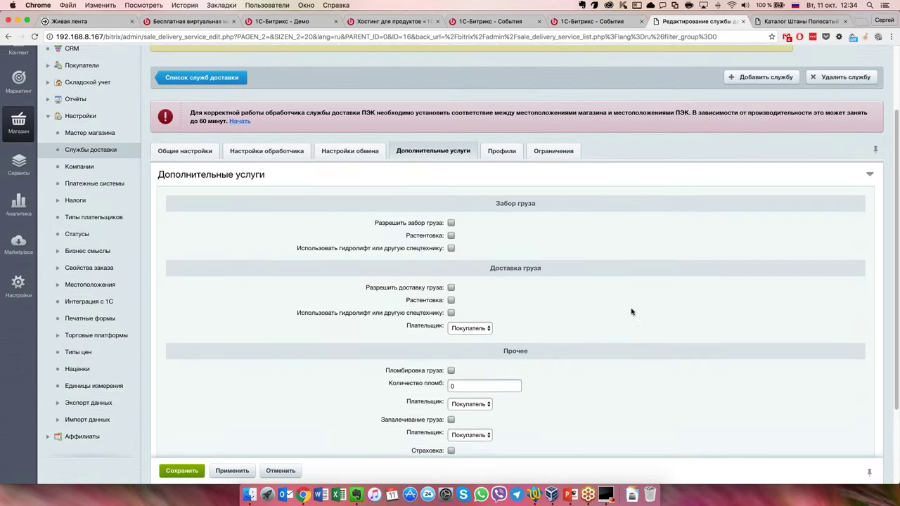
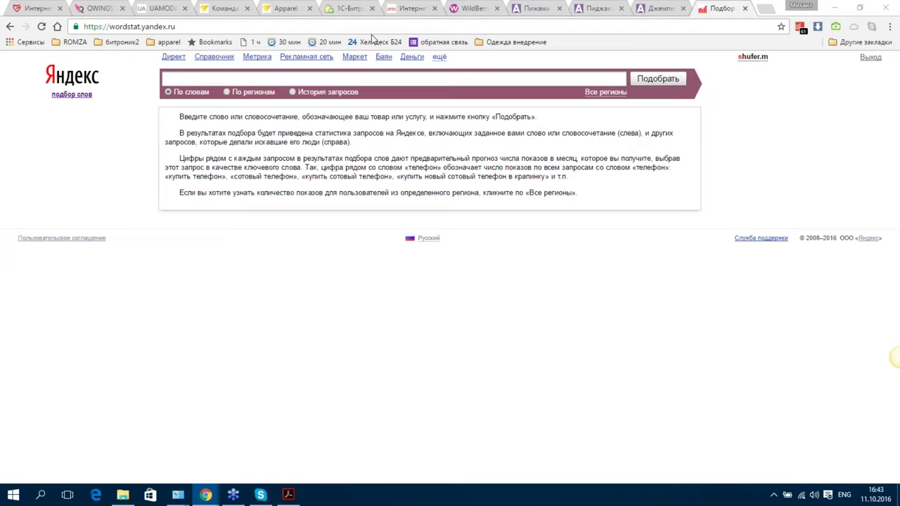
Switch to Yandex Wordstat and enter the search phrase "купить сумку"
left_click(349, 79)
type("er")
key("BackSpace")
key("BackSpace")
key("alt+shift")
type("ук")
key("BackSpace")
key("BackSpace")
type("купить ")
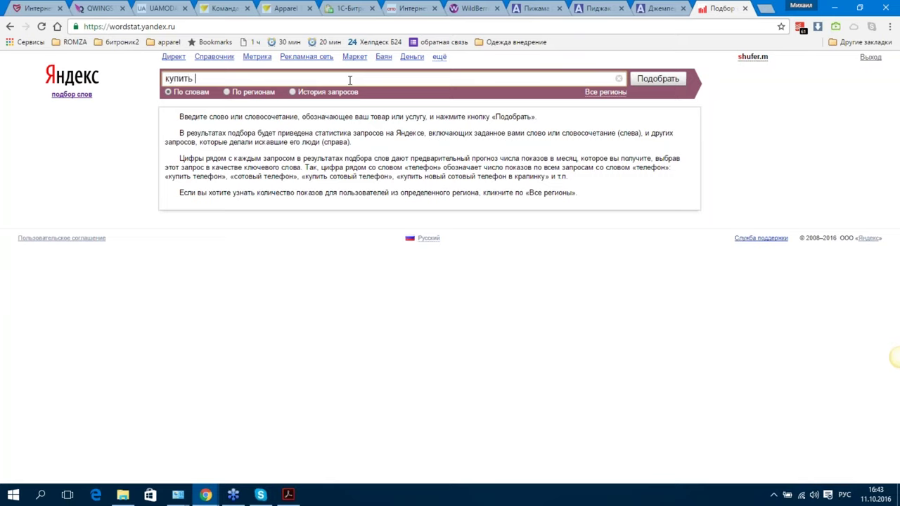
type("сумку")
Open the region selection and expand Россия with its districts Центр, Северо-Запад, Юг and Поволжье
left_click(596, 92)
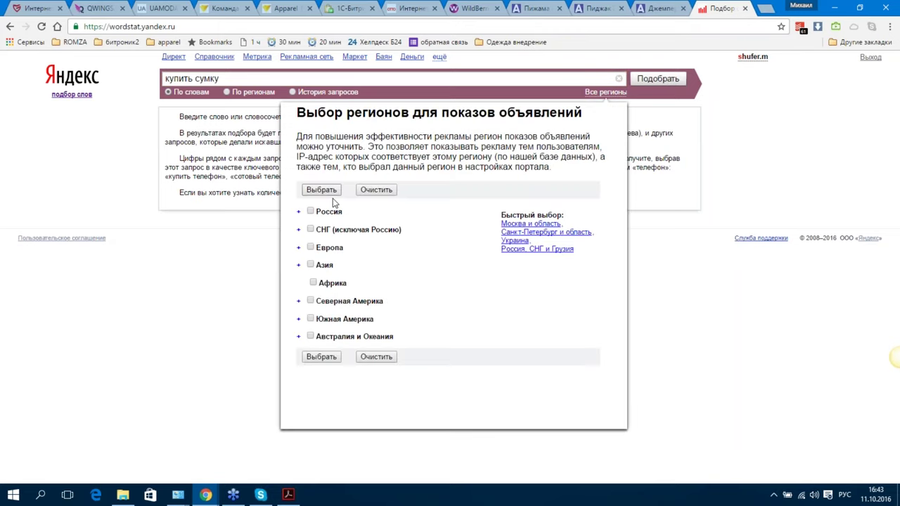
left_click(298, 212)
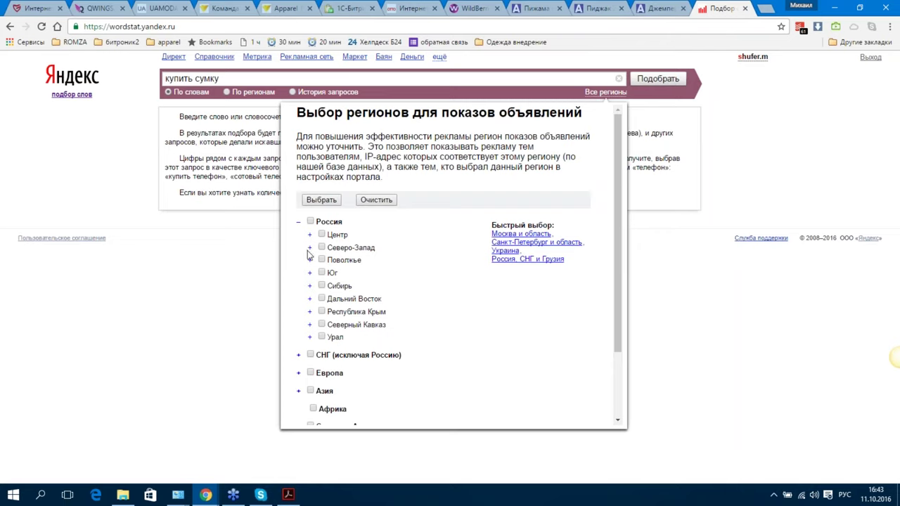
left_click(310, 234)
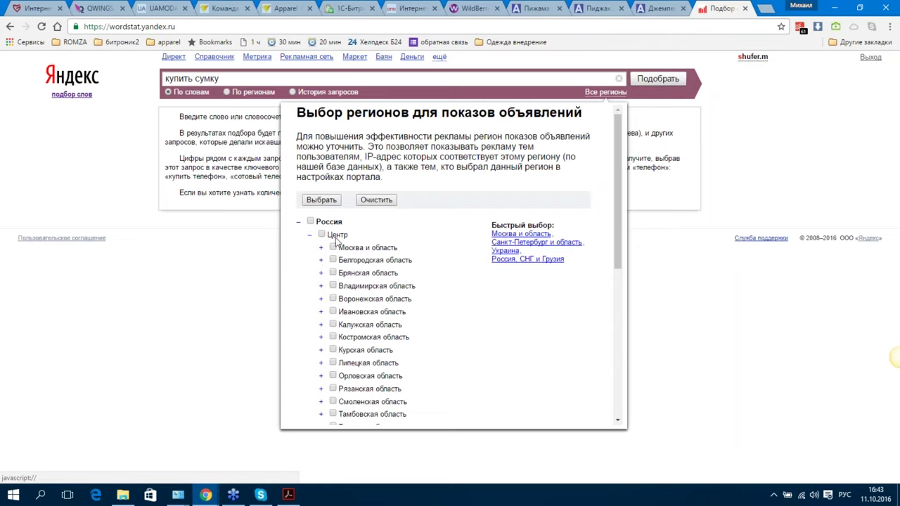
scroll(337, 242, "down", 1)
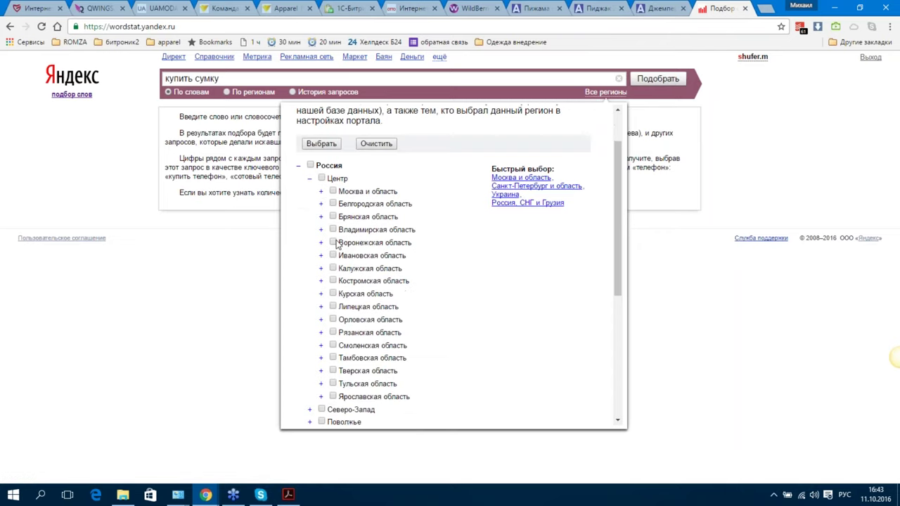
scroll(335, 383, "down", 1)
left_click(309, 353)
scroll(309, 362, "down", 2)
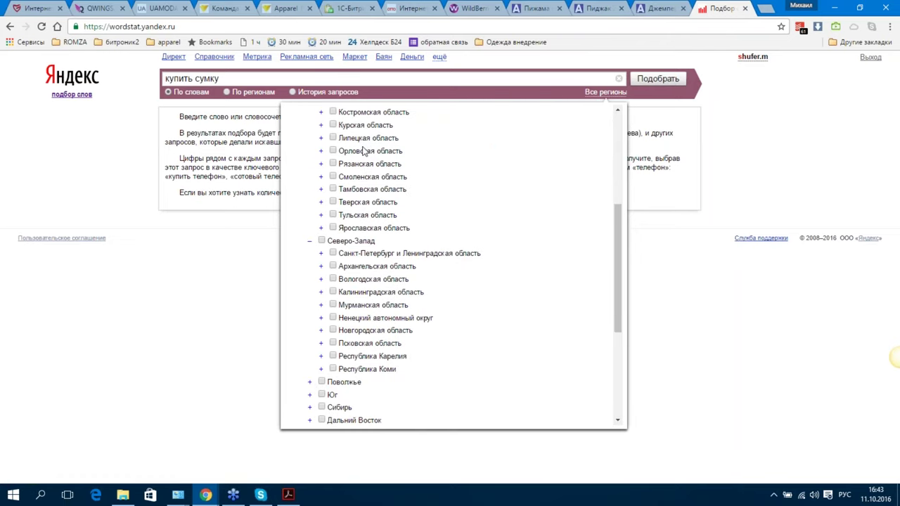
scroll(363, 152, "up", 3)
scroll(371, 165, "down", 1)
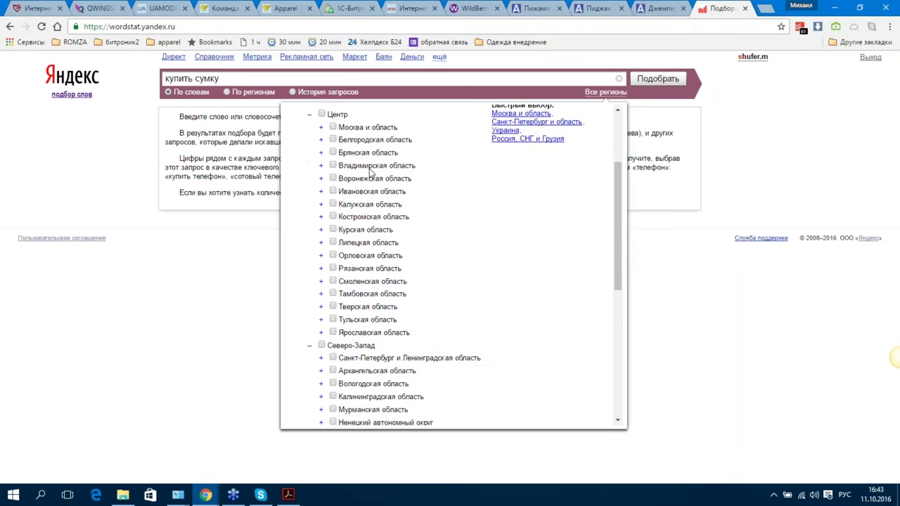
scroll(369, 173, "down", 3)
left_click(310, 339)
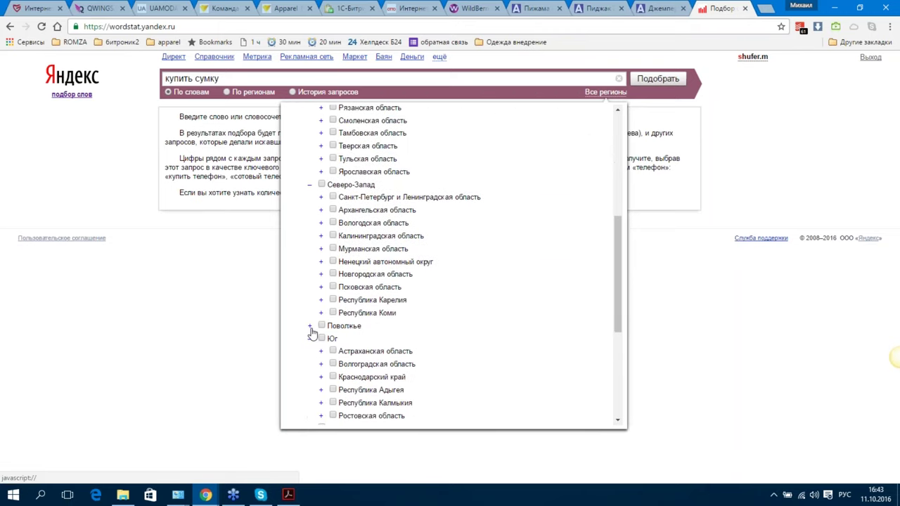
left_click(310, 327)
scroll(399, 265, "down", 1)
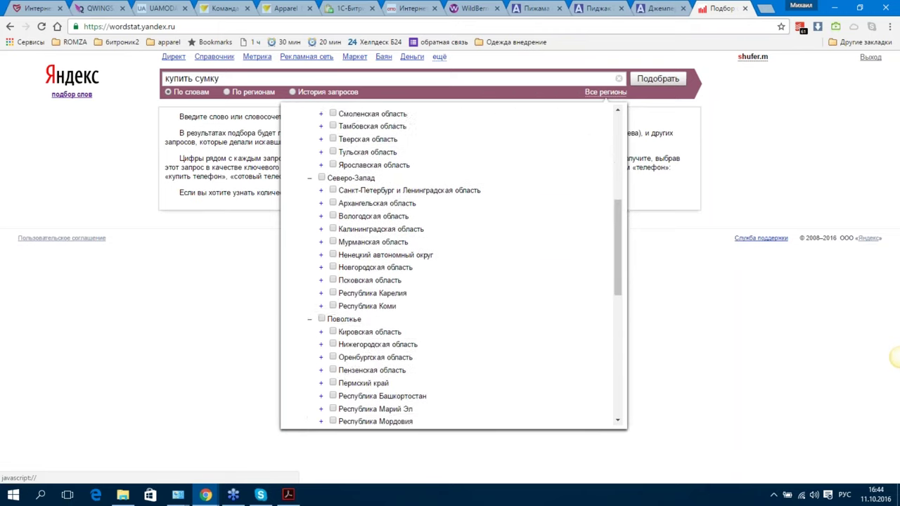
scroll(330, 316, "down", 3)
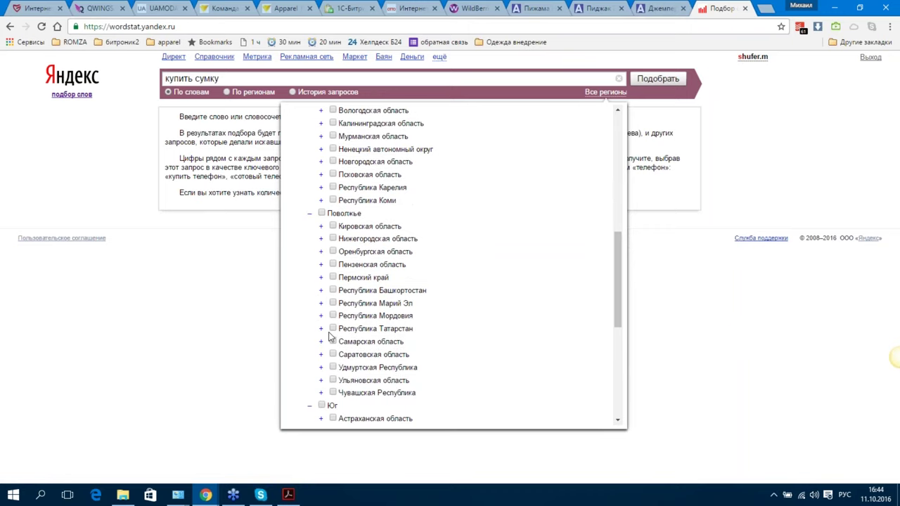
Choose Казань under Республика Татарстан as the region and apply it to the phrase statistics
left_click(320, 328)
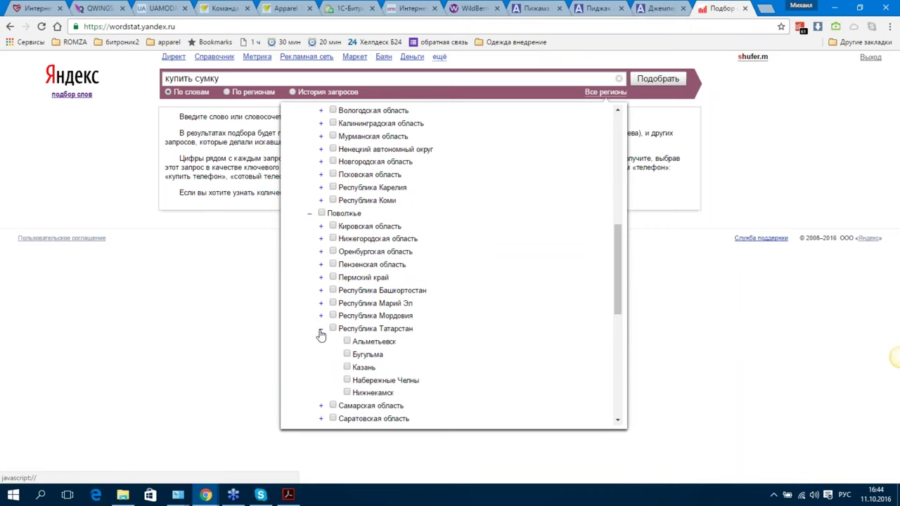
left_click(346, 367)
scroll(415, 353, "down", 10)
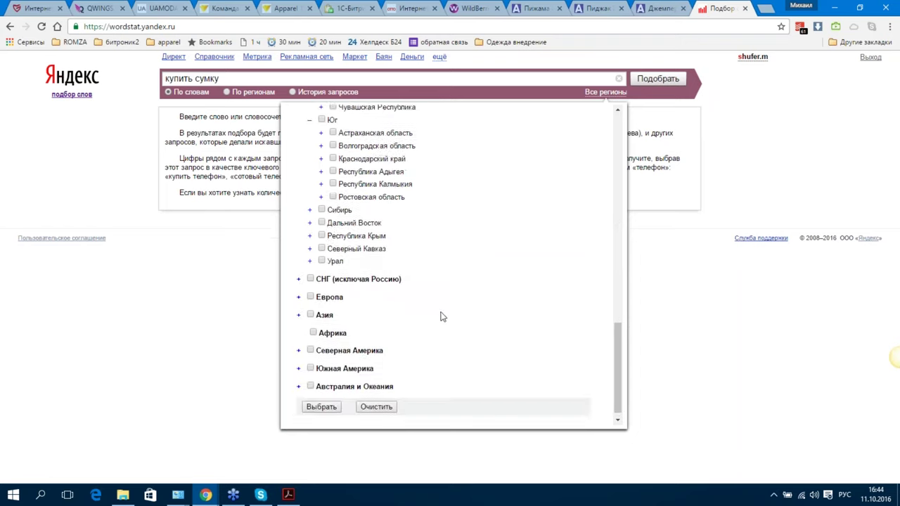
left_click(322, 397)
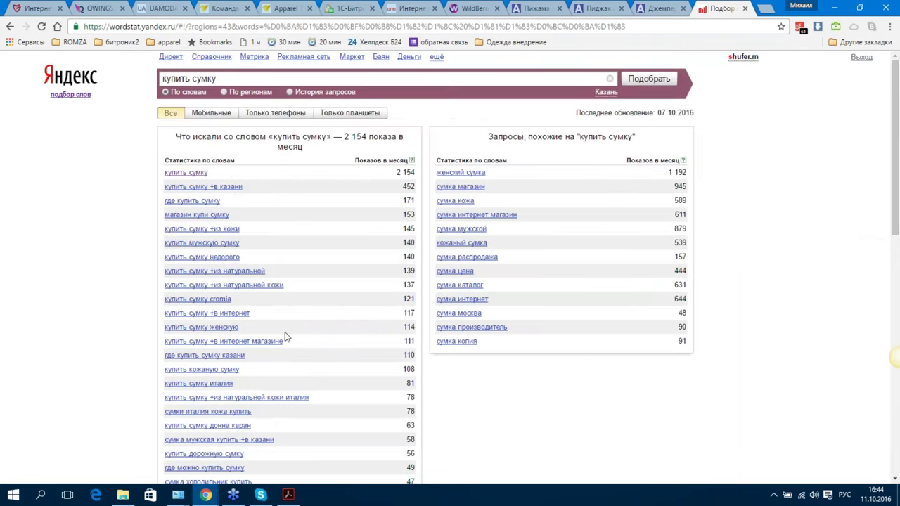
Examine the monthly impressions for "купить сумку" and its related phrases in Казань
left_click(219, 79)
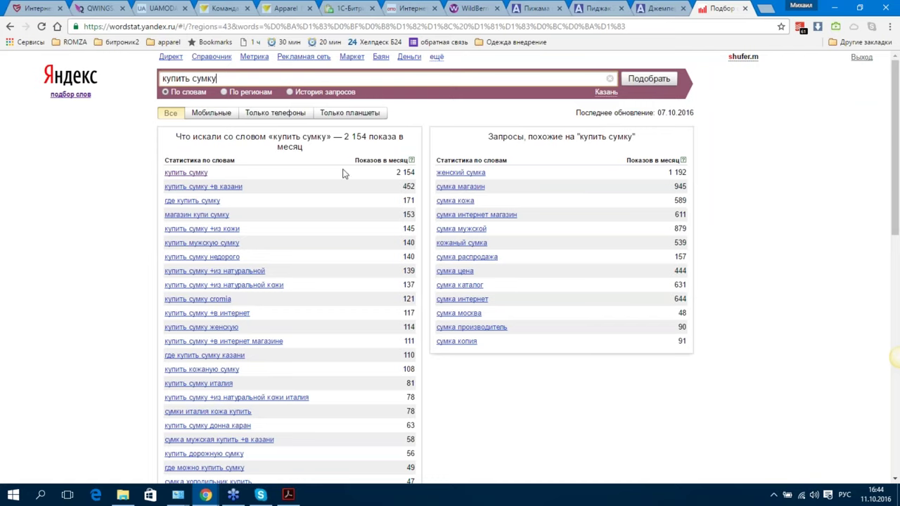
left_click(185, 173)
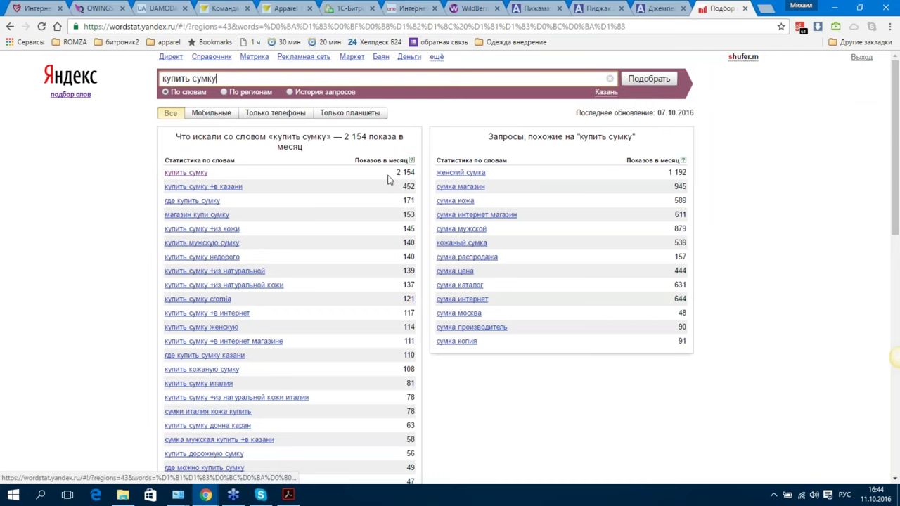
left_click_drag(396, 173, 414, 172)
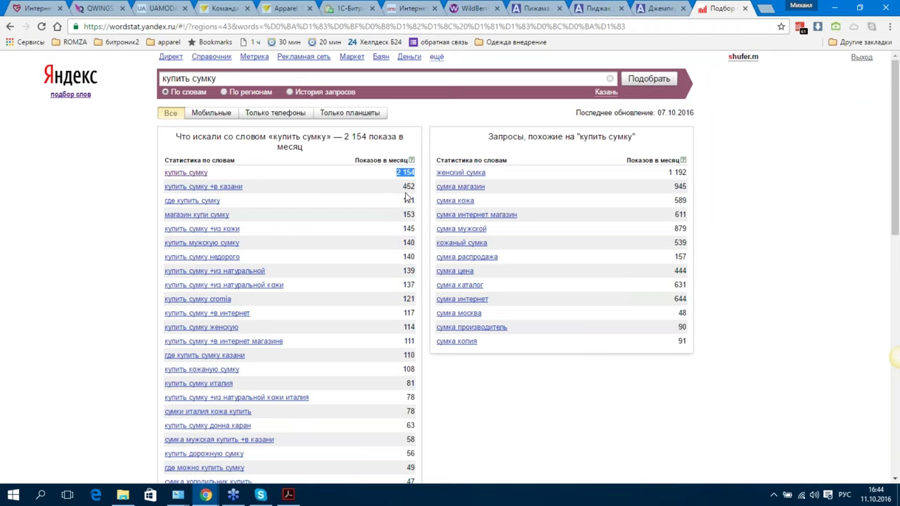
left_click(405, 190)
double_click(405, 189)
scroll(371, 195, "down", 8)
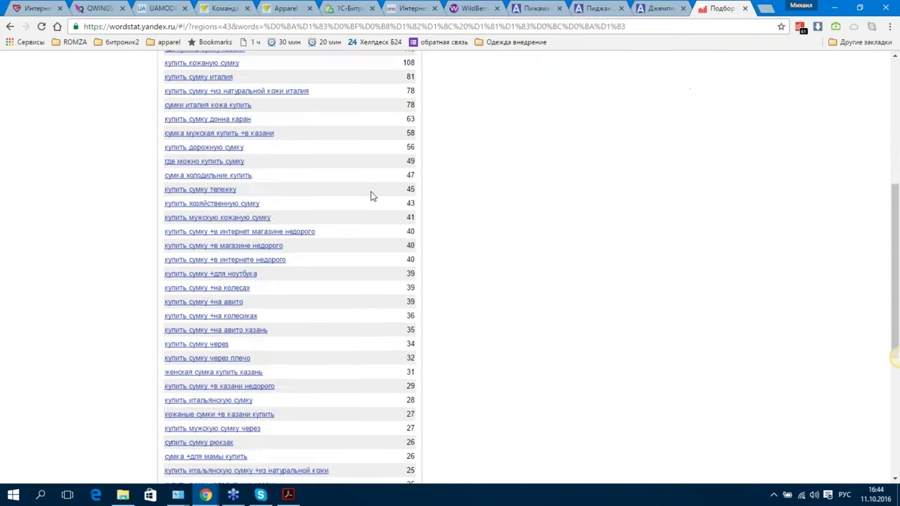
scroll(388, 203, "up", 8)
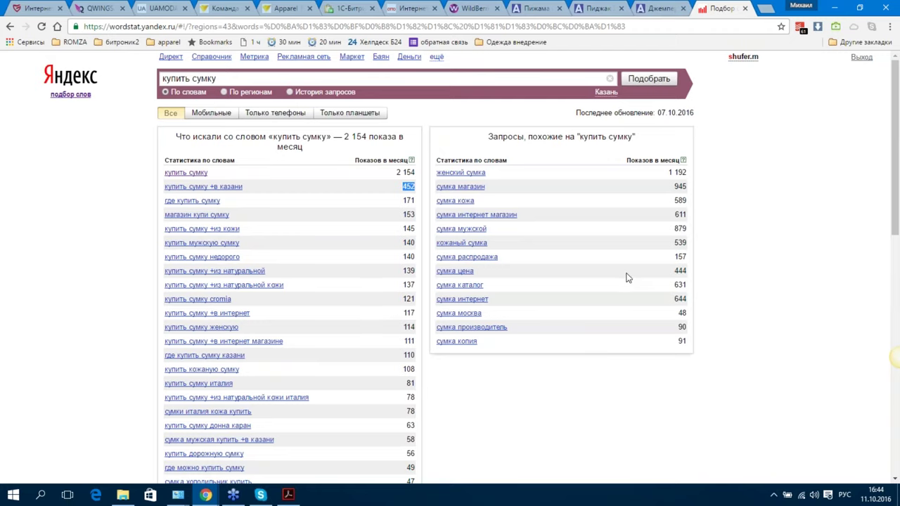
scroll(628, 276, "down", 2)
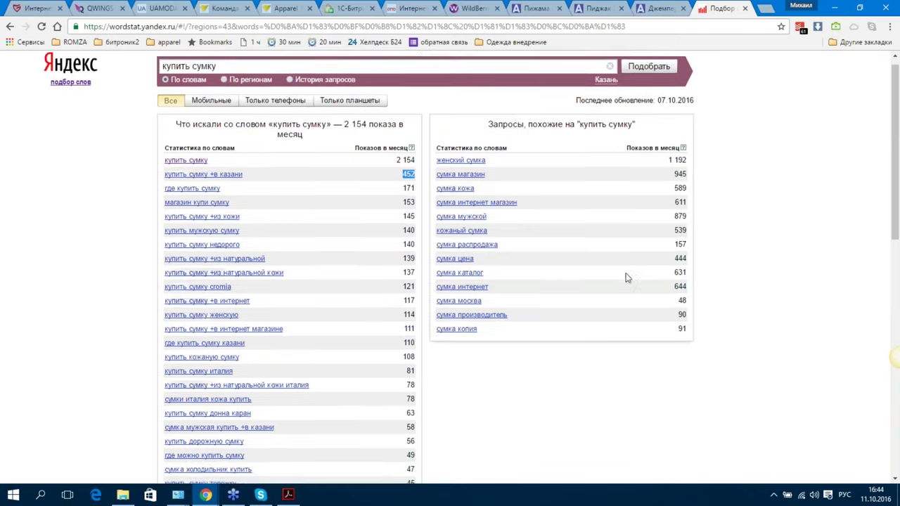
scroll(384, 215, "up", 2)
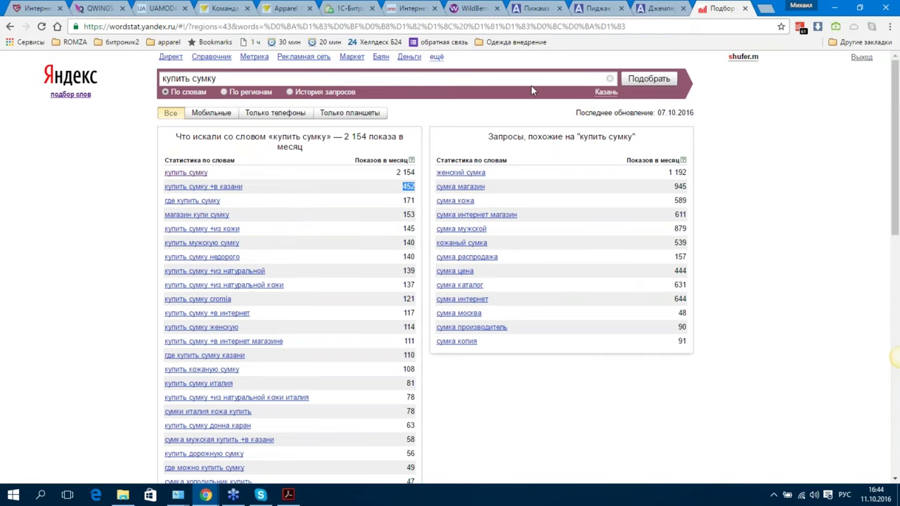
Reopen the region selection and choose Москва, excluding Зеленоград, Троицк and Щербинка
left_click(606, 94)
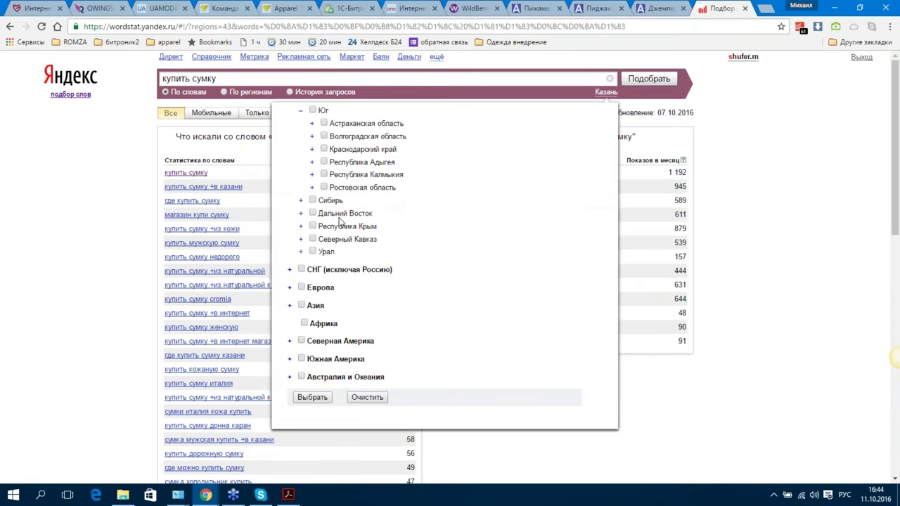
scroll(303, 185, "up", 10)
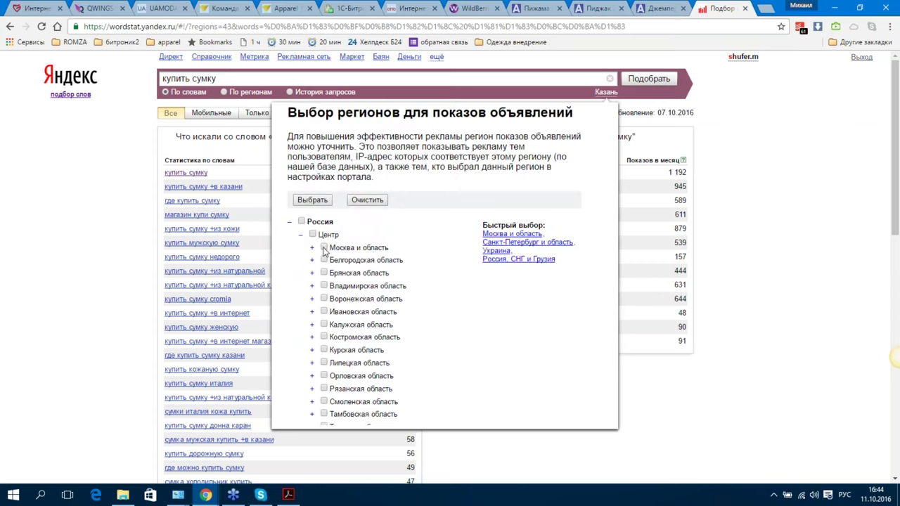
left_click(312, 247)
left_click(335, 259)
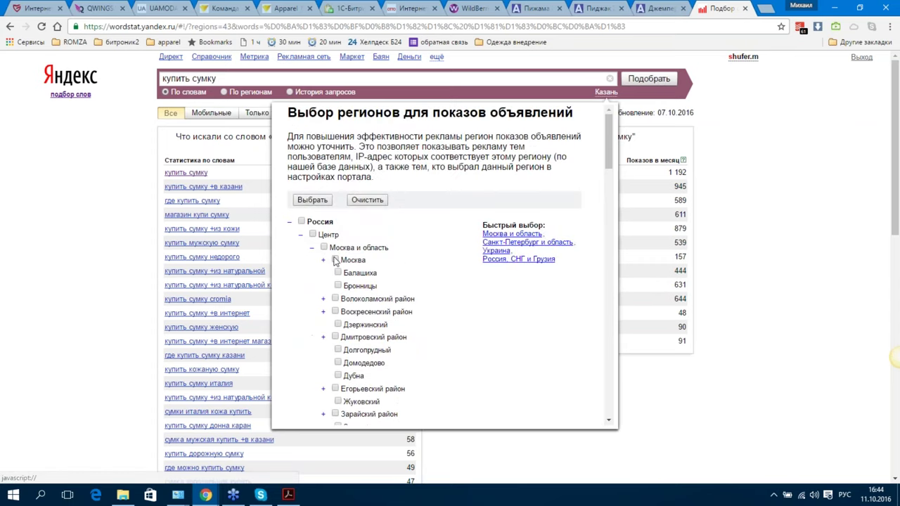
left_click(322, 260)
left_click(350, 273)
left_click(349, 286)
left_click(349, 298)
Remove Казань from the selected regions and apply the selection to the "купить сумку" statistics
scroll(330, 260, "down", 15)
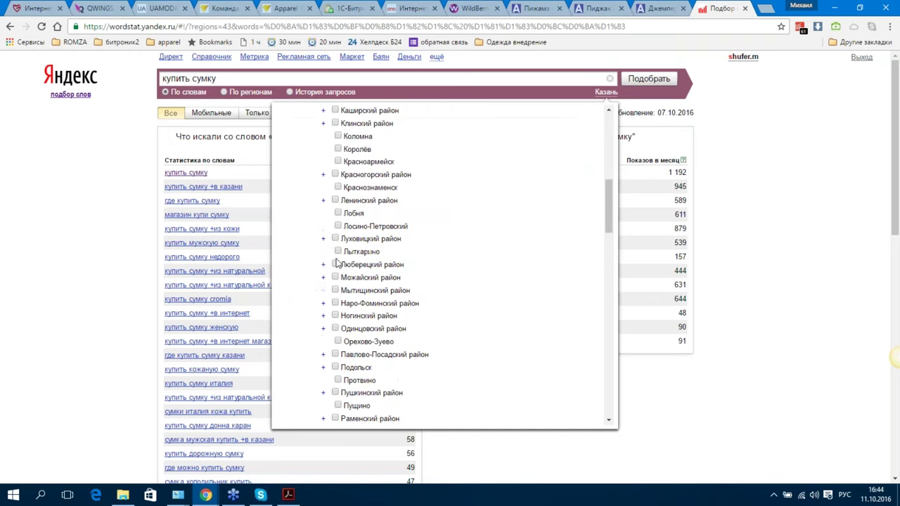
scroll(307, 239, "down", 5)
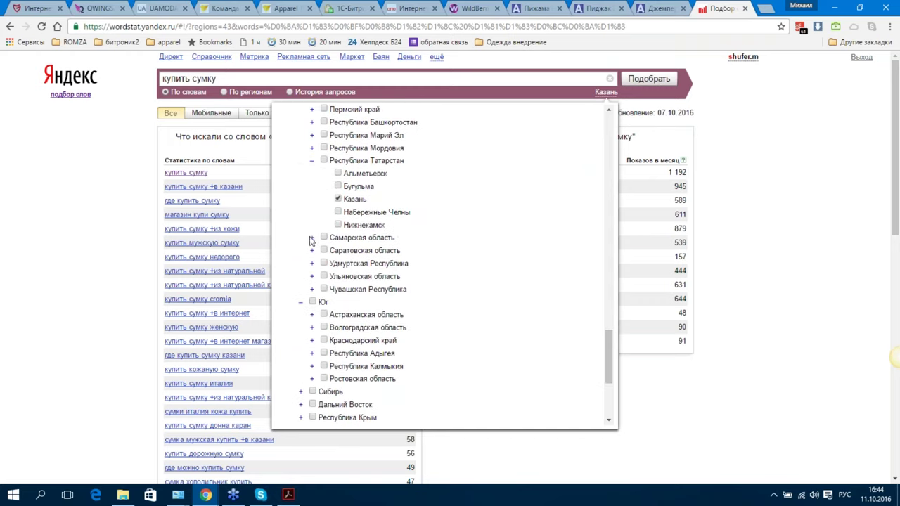
scroll(309, 242, "down", 4)
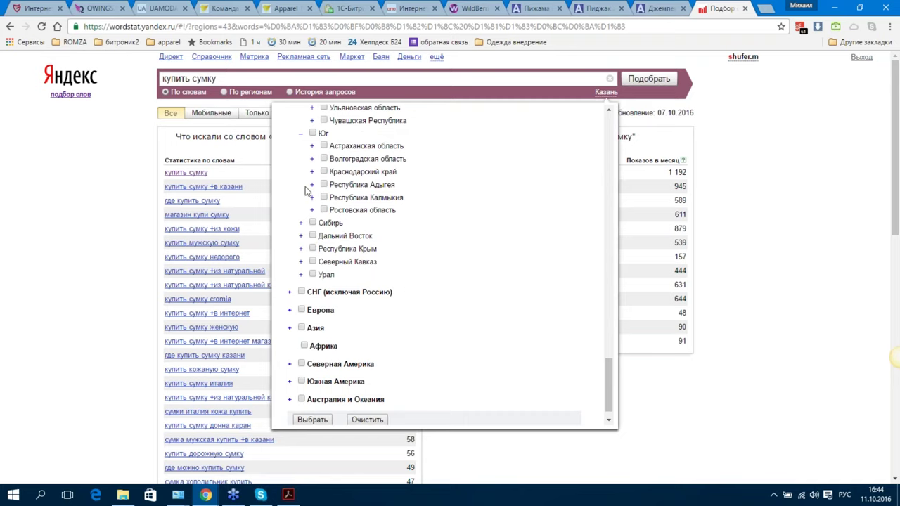
scroll(316, 239, "up", 3)
left_click(338, 199)
scroll(498, 277, "down", 3)
scroll(406, 339, "down", 5)
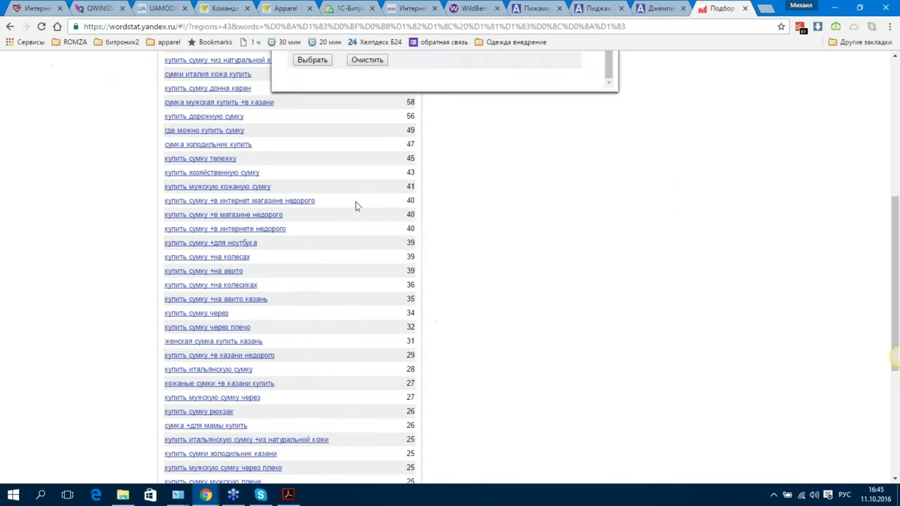
scroll(343, 239, "up", 3)
left_click(327, 231)
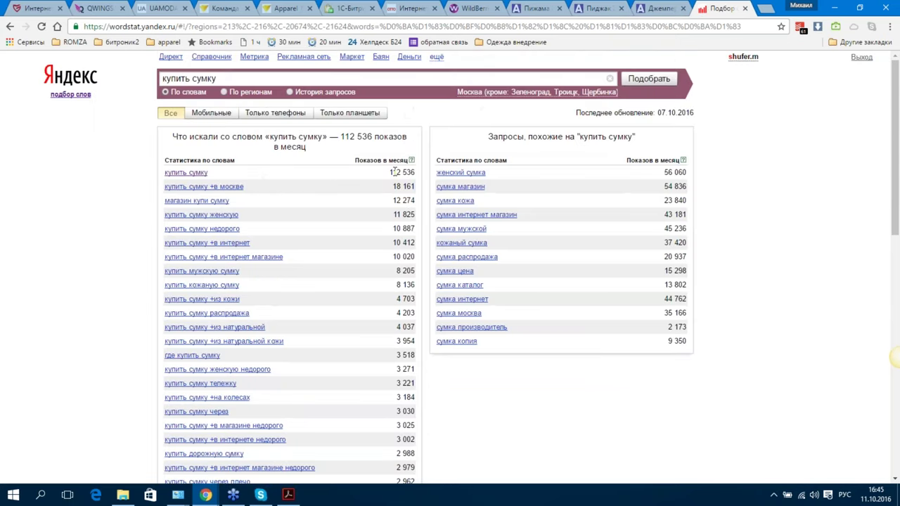
Examine the monthly impressions for "купить сумку" in Москва
left_click_drag(403, 170, 407, 173)
left_click(352, 180)
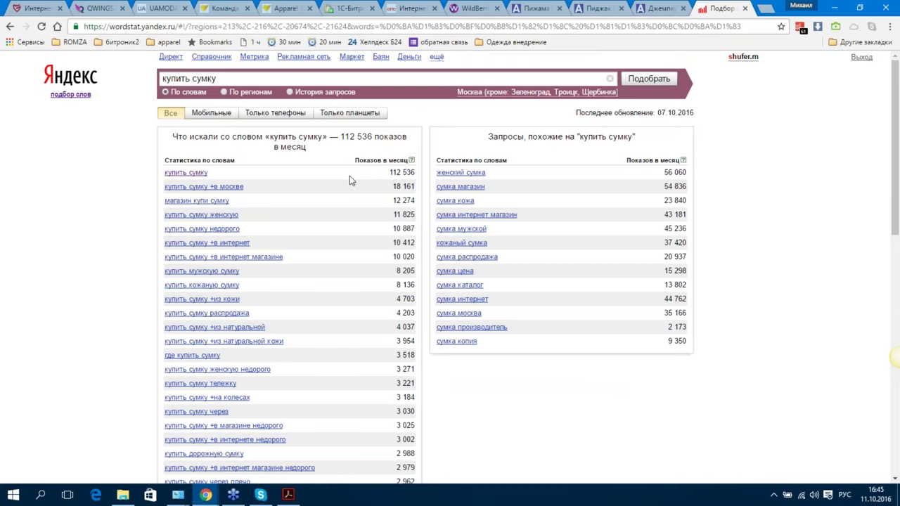
left_click_drag(391, 172, 423, 173)
left_click(403, 198)
Replace the query with "купить щебень" and get its phrase statistics for Москва
left_click_drag(243, 81, 119, 78)
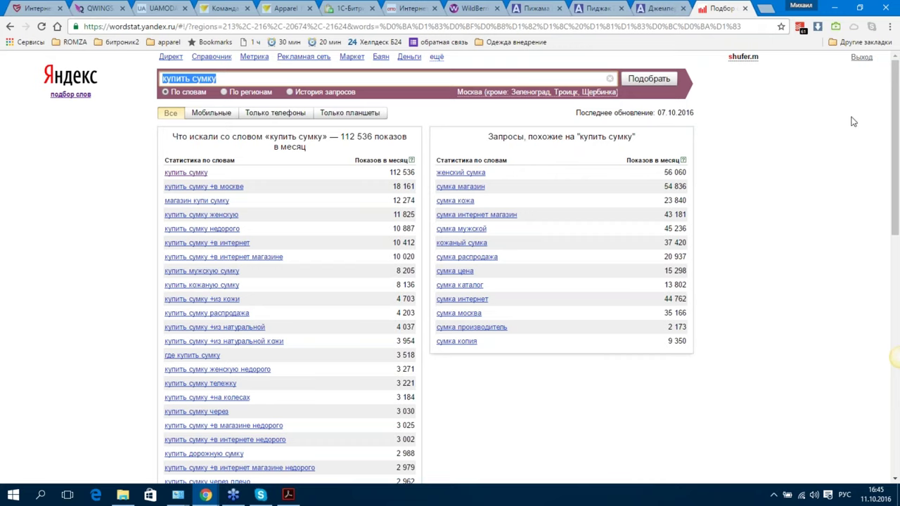
type("куп")
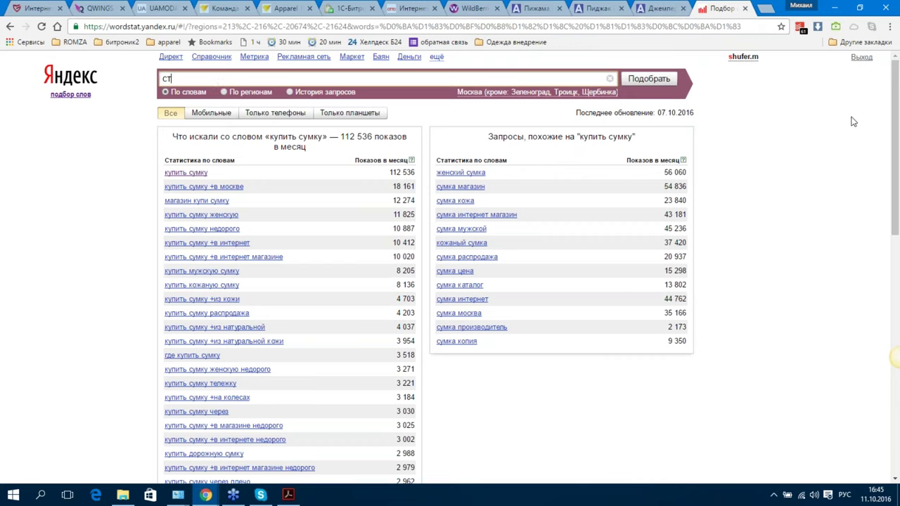
key("BackSpace")
key("BackSpace")
key("BackSpace")
type("купить щебень")
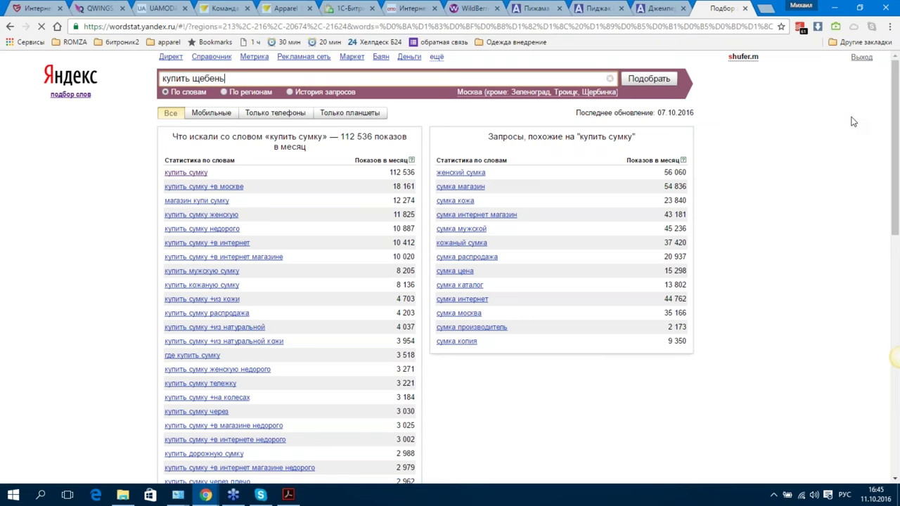
key("Return")
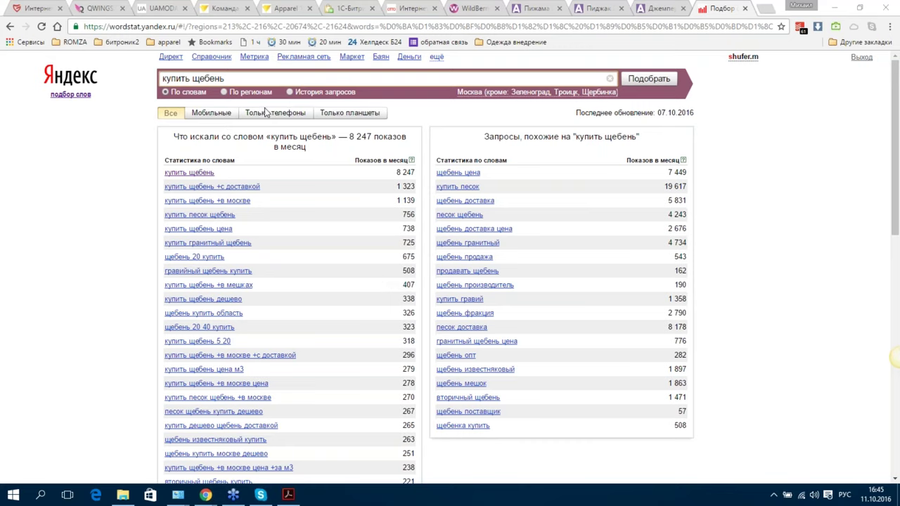
Replace the query with "одежда для детей 5 лет купить" and get its phrase statistics
left_click_drag(250, 80, 166, 72)
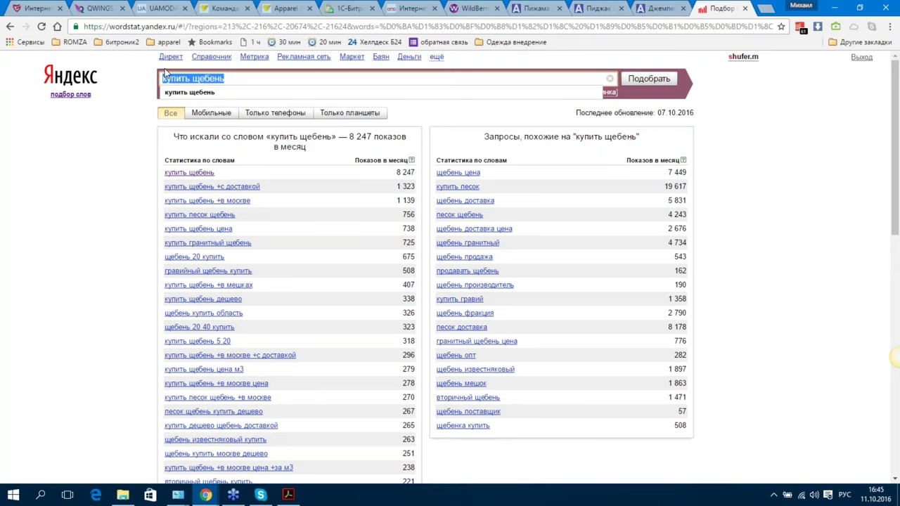
type("купить")
key("BackSpace")
key("BackSpace")
key("BackSpace")
key("BackSpace")
key("BackSpace")
key("BackSpace")
type("одежда для детей 5 лет купить")
key("Return")
Broaden the query by removing "купить" and then "5 лет", getting the statistics for "одежда для детей"
double_click(280, 78)
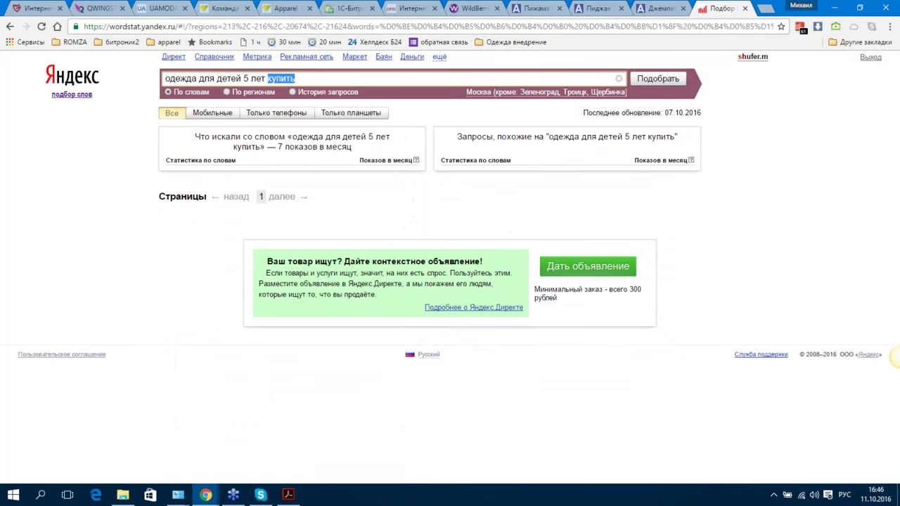
key("BackSpace")
key("Return")
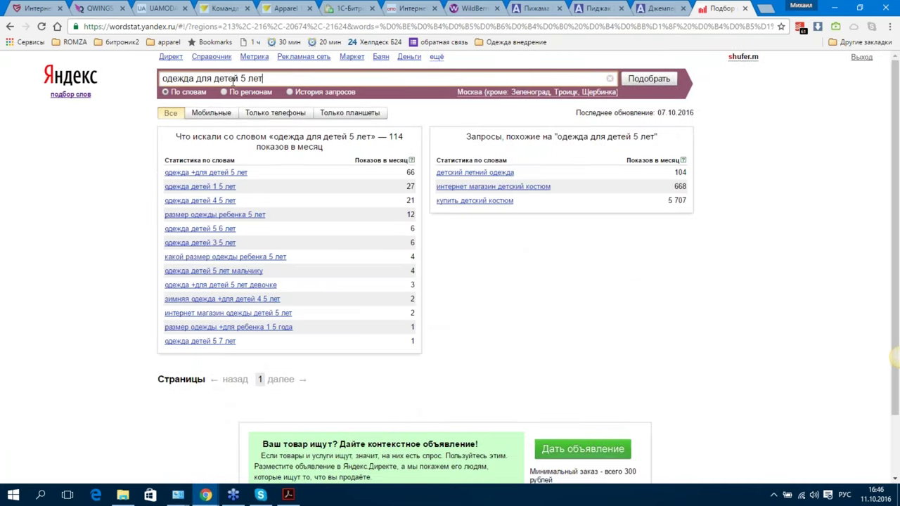
left_click_drag(238, 78, 539, 73)
key("BackSpace")
key("Return")
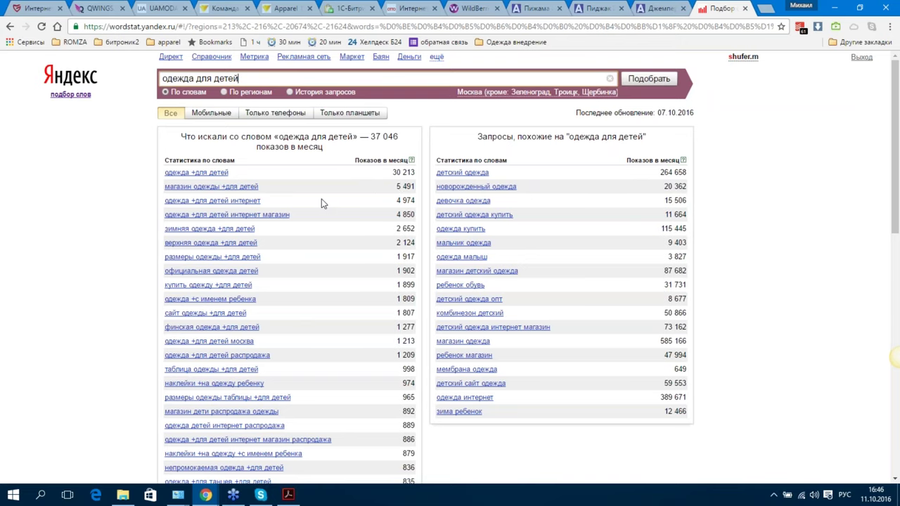
Look through the related phrases and monthly impressions for "одежда для детей"
scroll(321, 197, "down", 3)
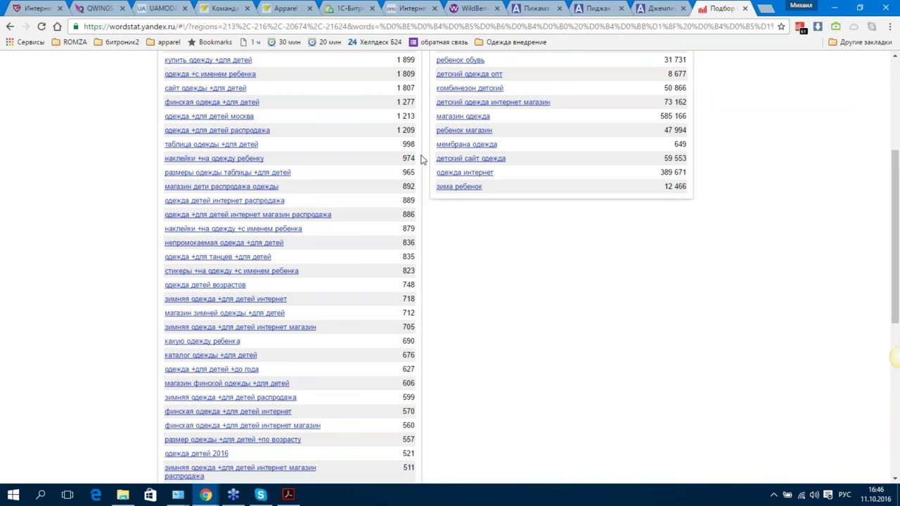
scroll(422, 161, "up", 2)
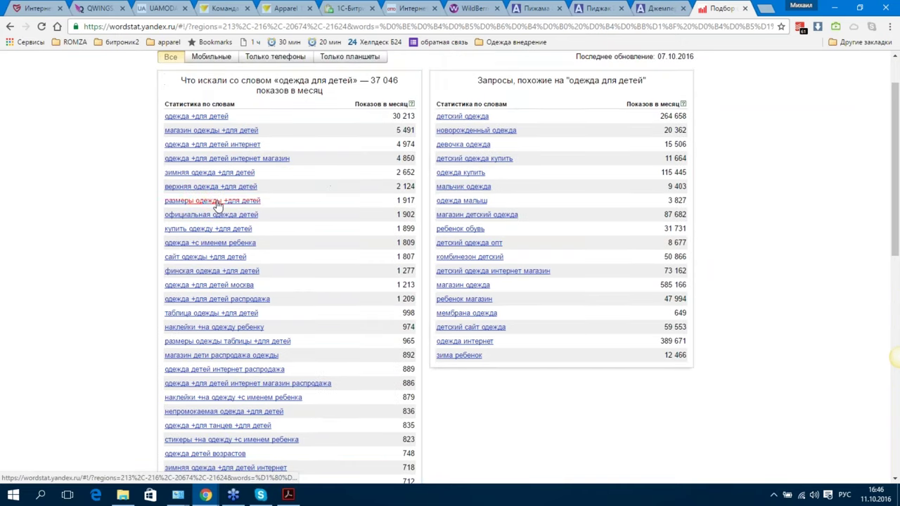
scroll(218, 257, "down", 2)
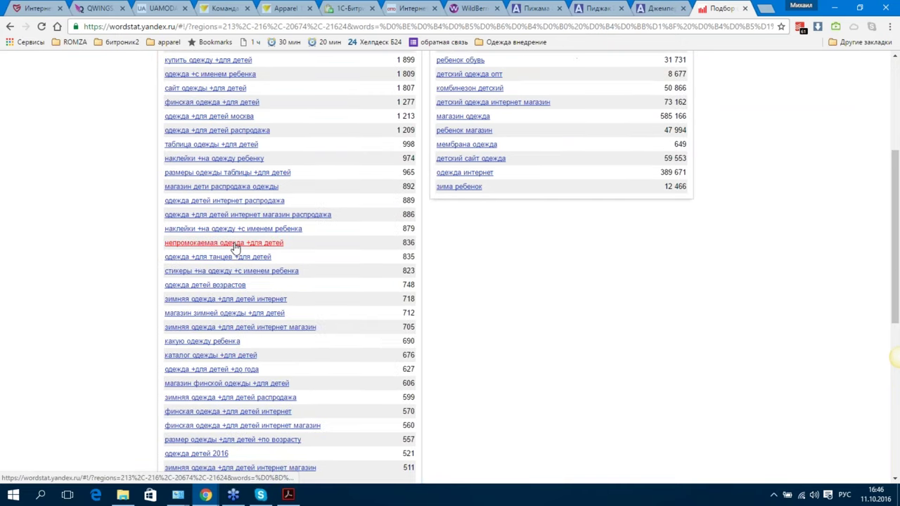
scroll(237, 313, "up", 3)
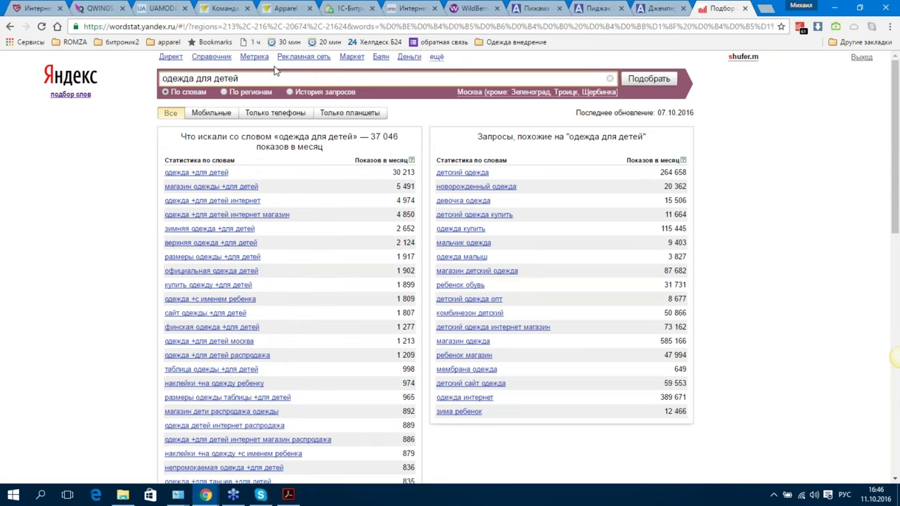
Switch to Adobe Acrobat Reader to read the slide "Где деньги в вашей нише?", and return to the browser
left_click(289, 495)
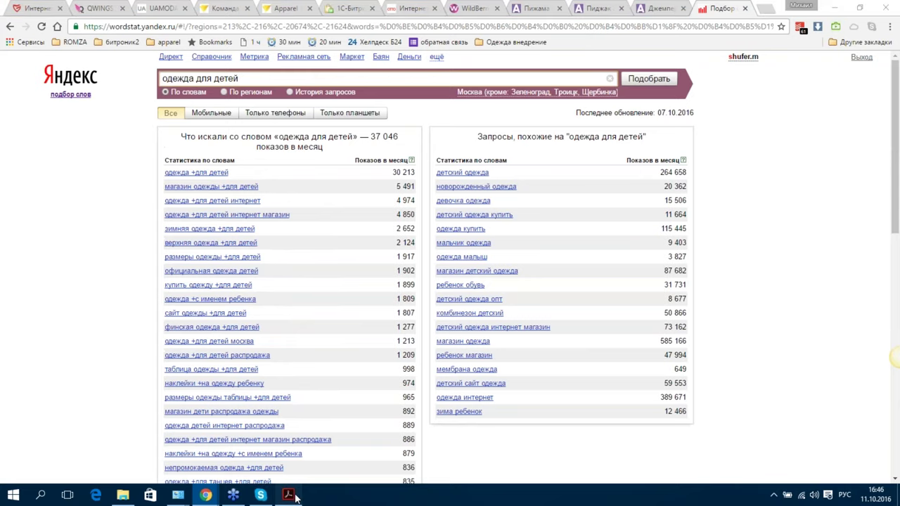
left_click(295, 497)
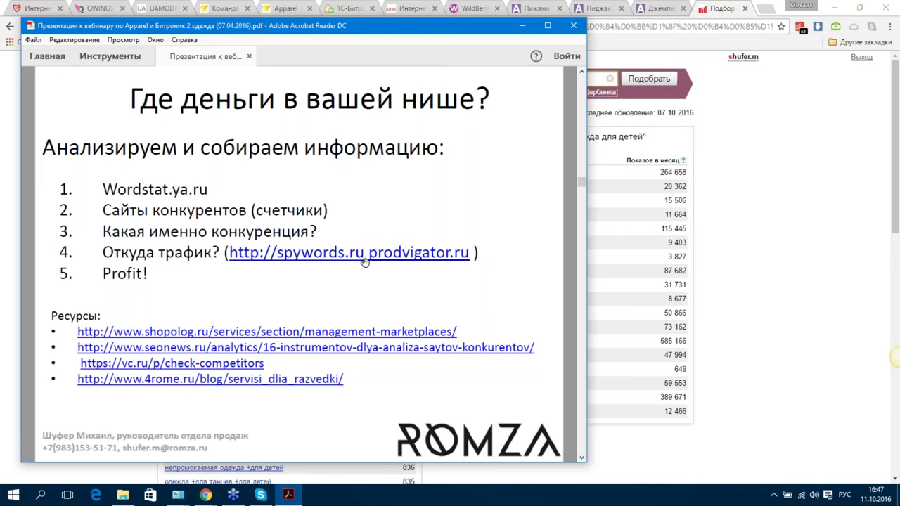
left_click(693, 204)
Open the competitor analysis site spywords.ru in place of the phrase statistics page
left_click(621, 26)
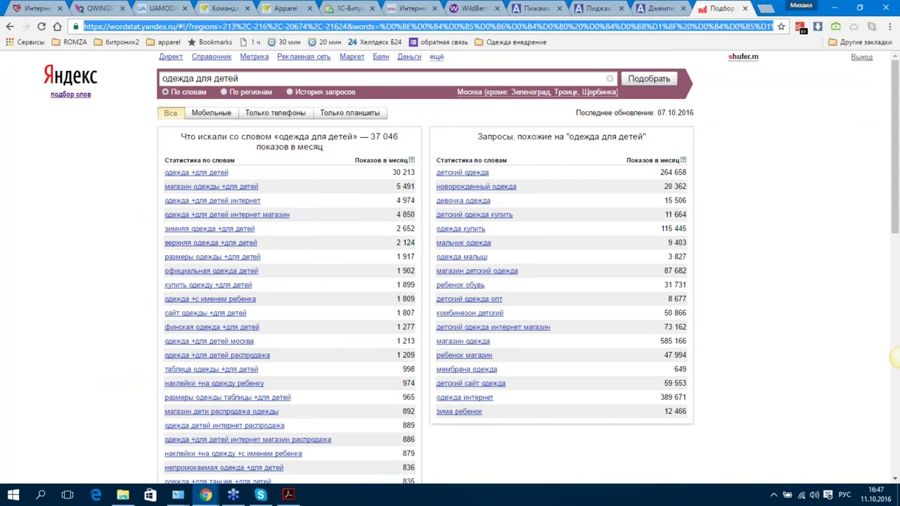
type("ызн")
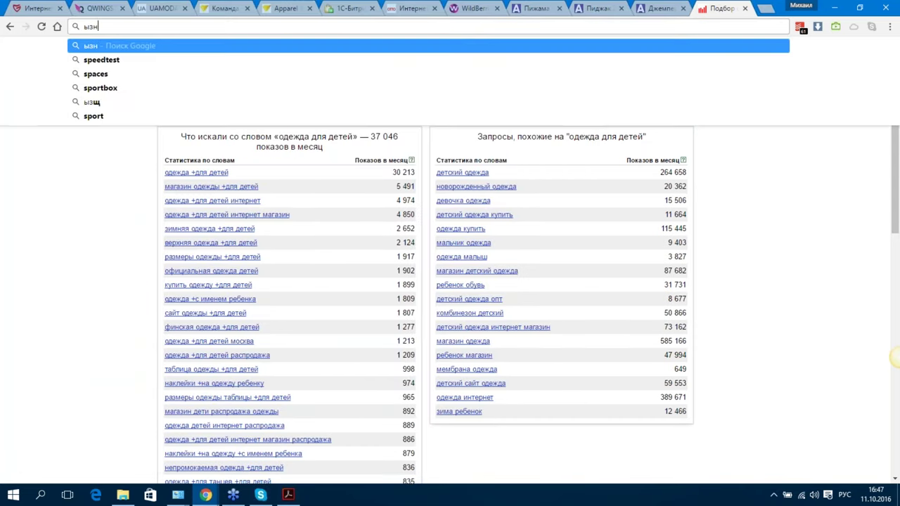
key("BackSpace")
key("BackSpace")
key("alt+shift")
type("spywords.ru")
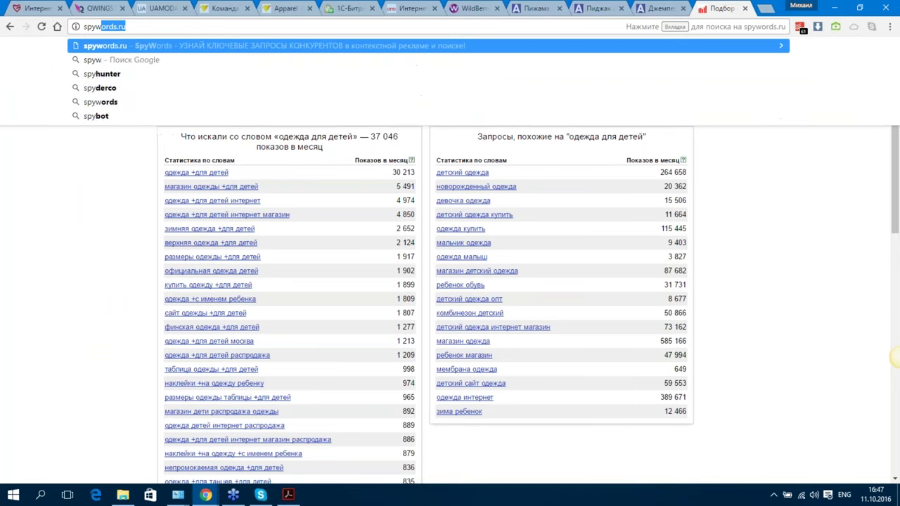
key("Return")
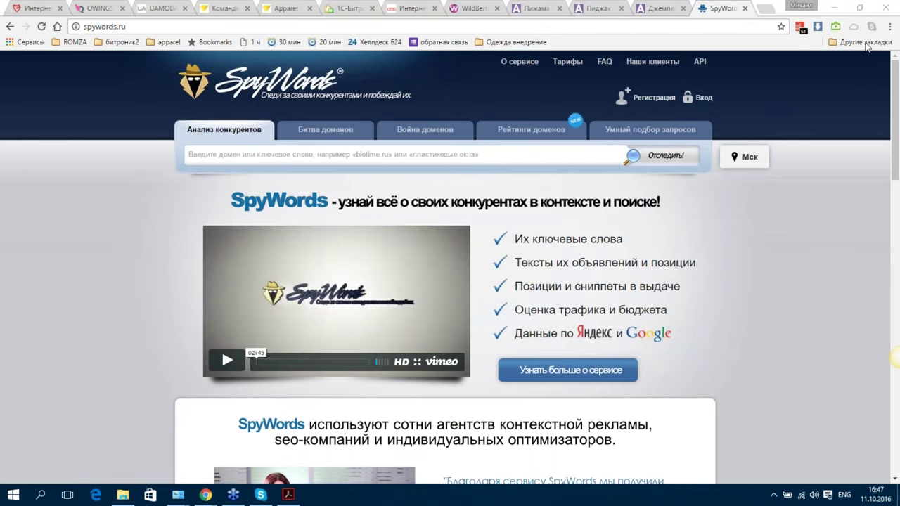
In a new browser tab, enter the address wildberries.ru and copy it without loading the site
left_click(767, 10)
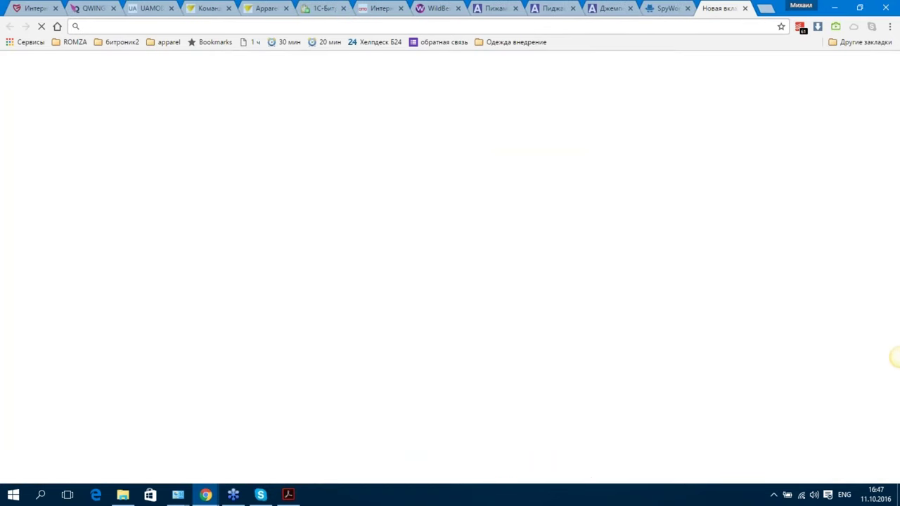
type("spy")
key("Return")
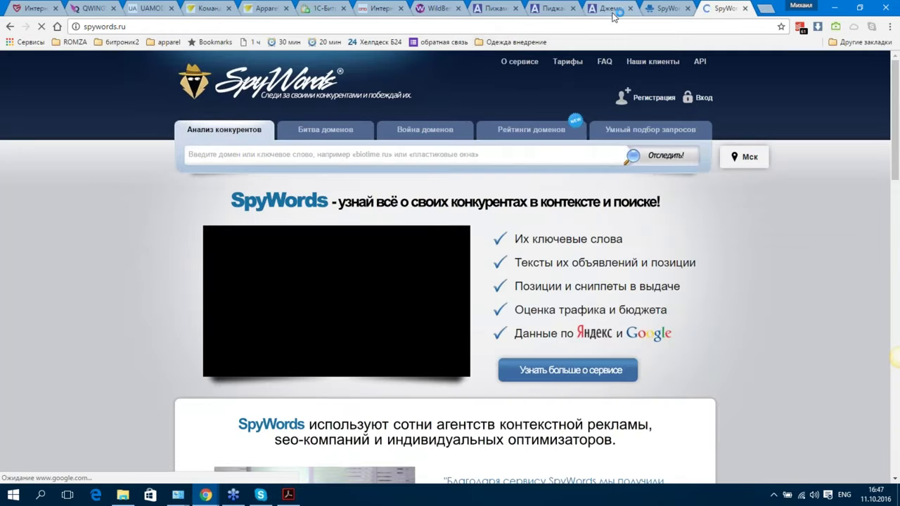
left_click(601, 25)
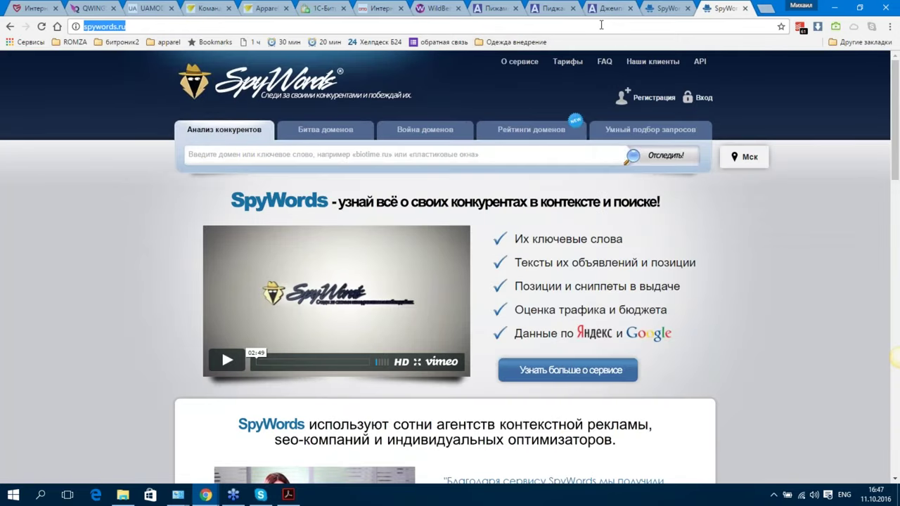
type("wildberrie")
key("End")
key("ctrl+a")
key("ctrl+c")
Run the SpyWords competitor analysis for the domain wildberries.ru
left_click(650, 9)
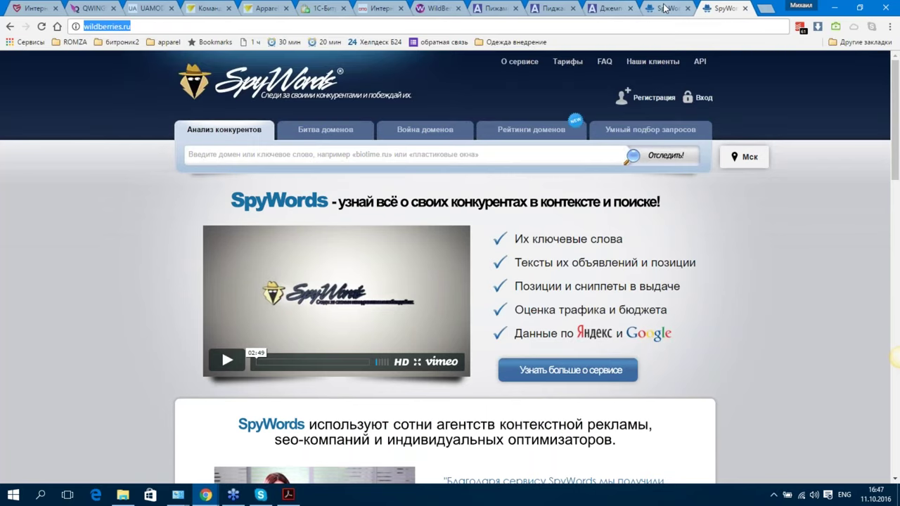
left_click(406, 155)
key("ctrl+v")
left_click(668, 157)
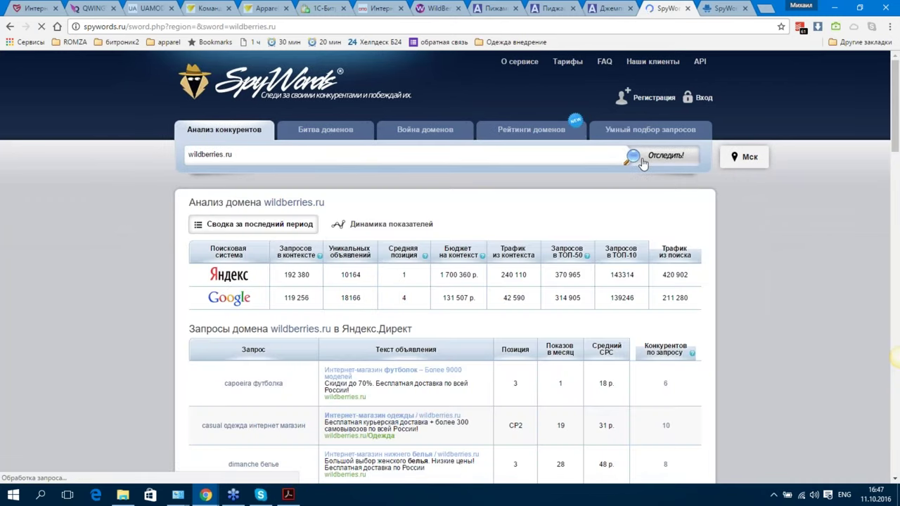
Examine the wildberries.ru summary of contextual queries, budget and traffic, along with its Яндекс.Директ queries and unique ads
scroll(364, 240, "down", 2)
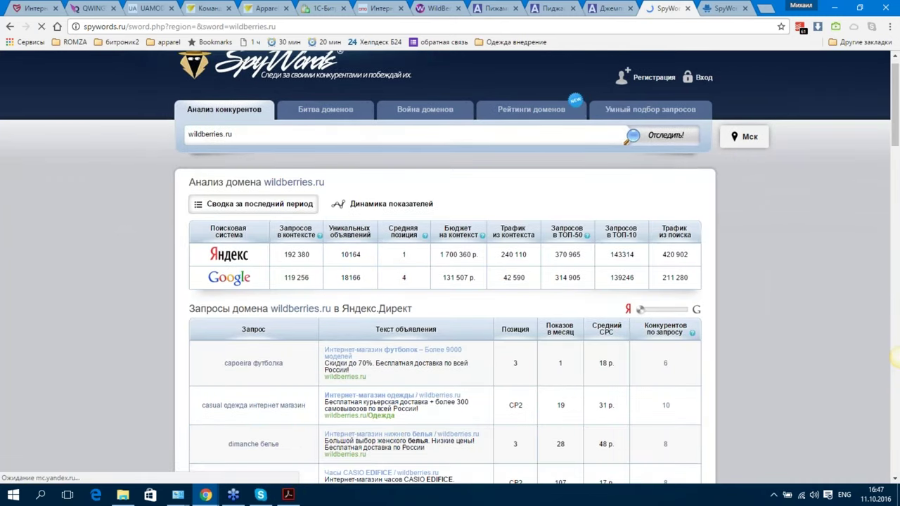
left_click_drag(284, 218, 328, 216)
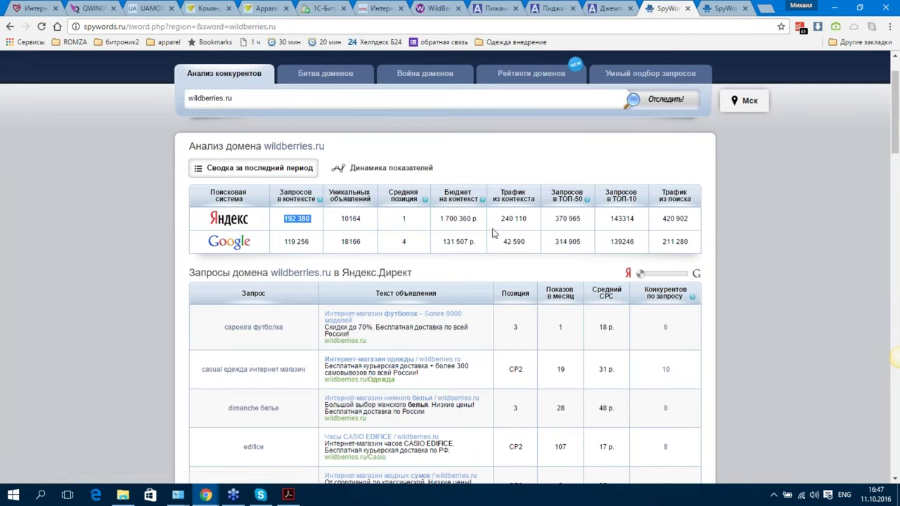
left_click_drag(473, 218, 557, 218)
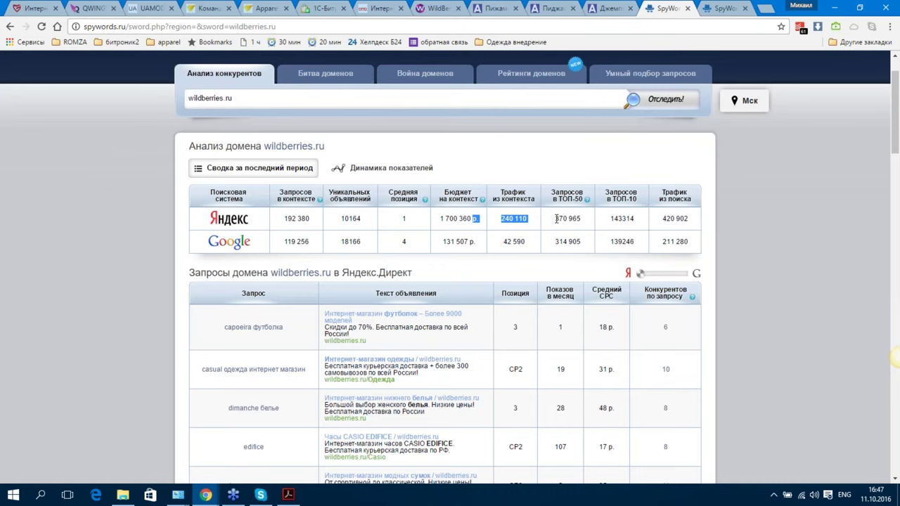
scroll(542, 231, "down", 3)
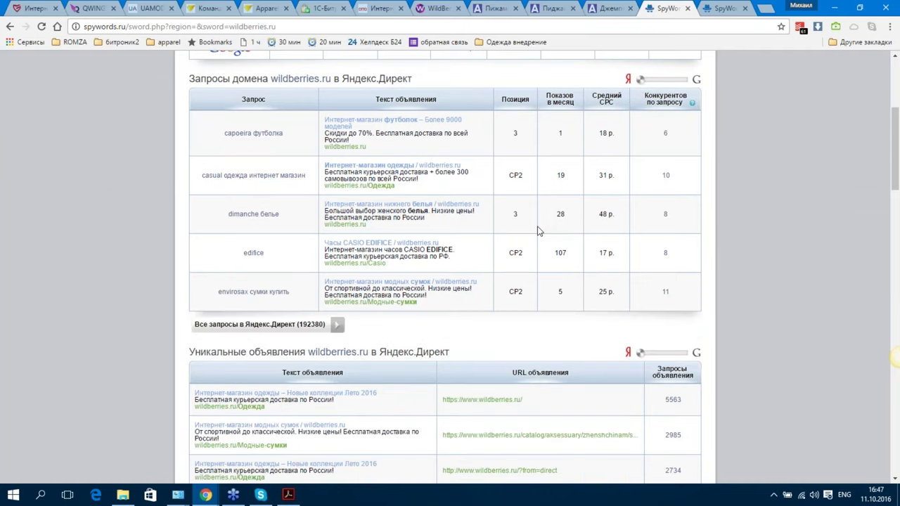
scroll(410, 99, "down", 4)
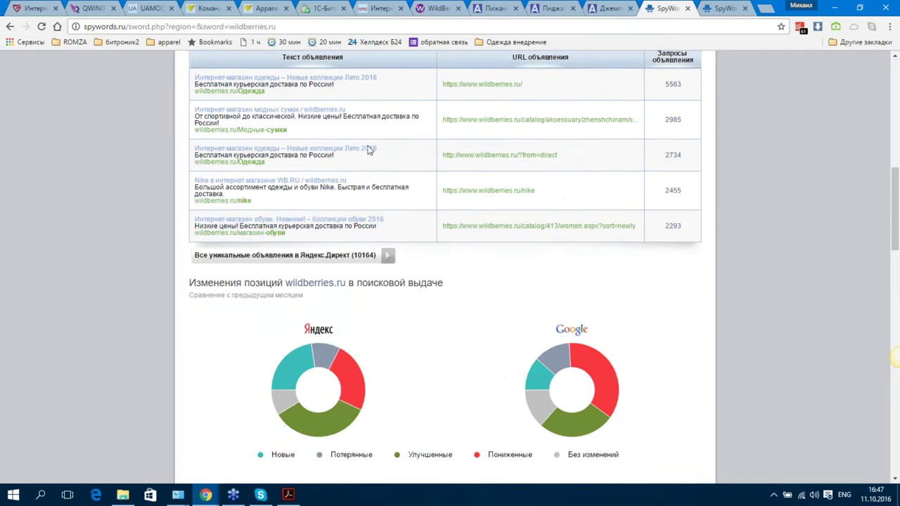
Examine the organic queries, URL visibility, Яндекс and Google ТОП-10 comparison, and competitor lists for wildberries.ru
scroll(368, 149, "down", 2)
scroll(368, 150, "down", 4)
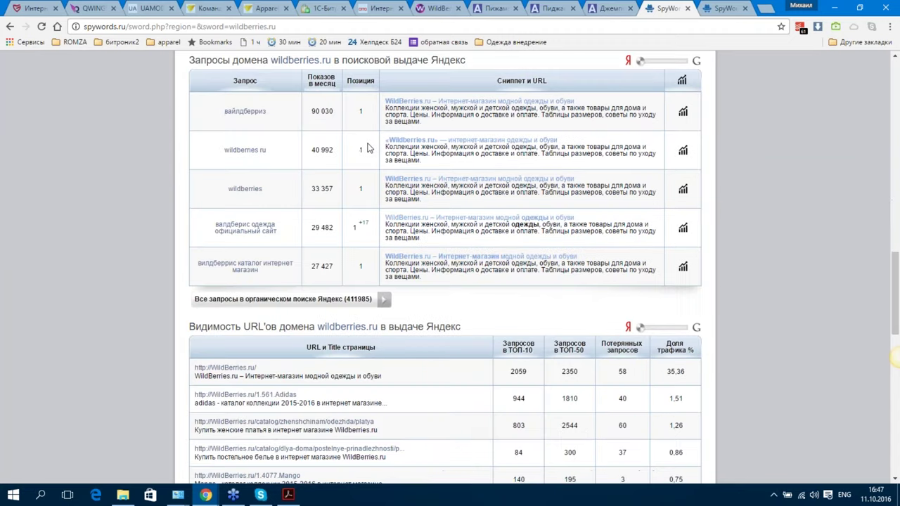
scroll(367, 144, "down", 3)
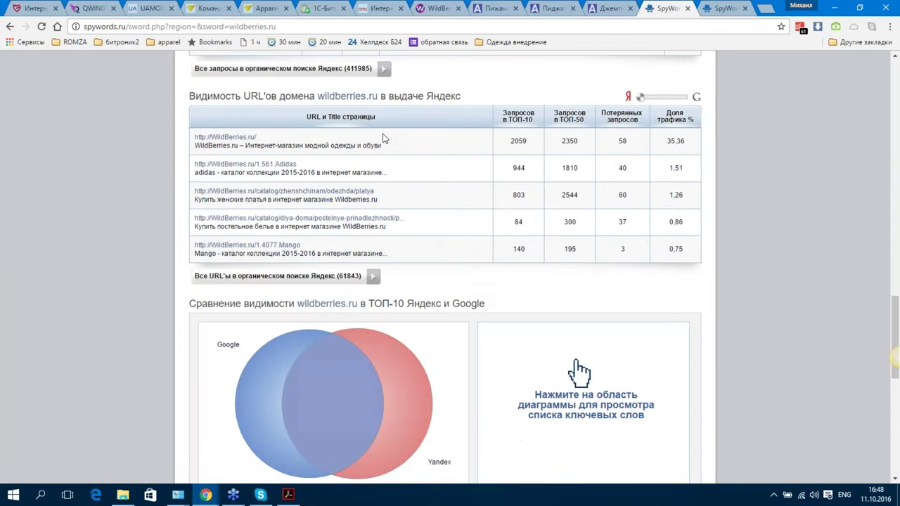
scroll(383, 145, "down", 2)
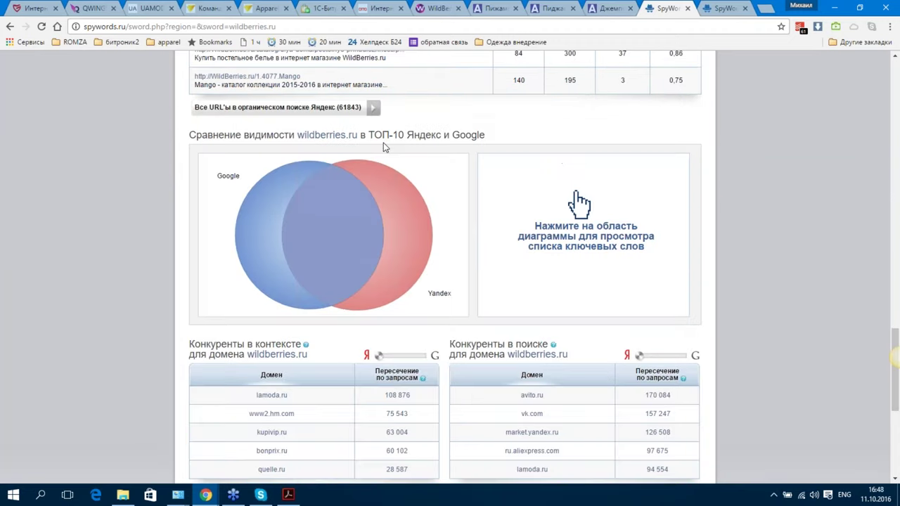
mouse_move(324, 259)
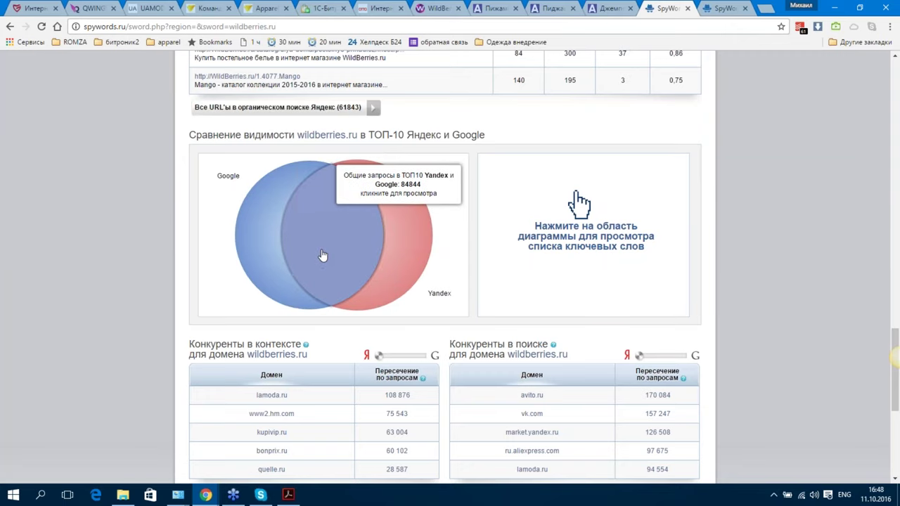
scroll(323, 241, "down", 2)
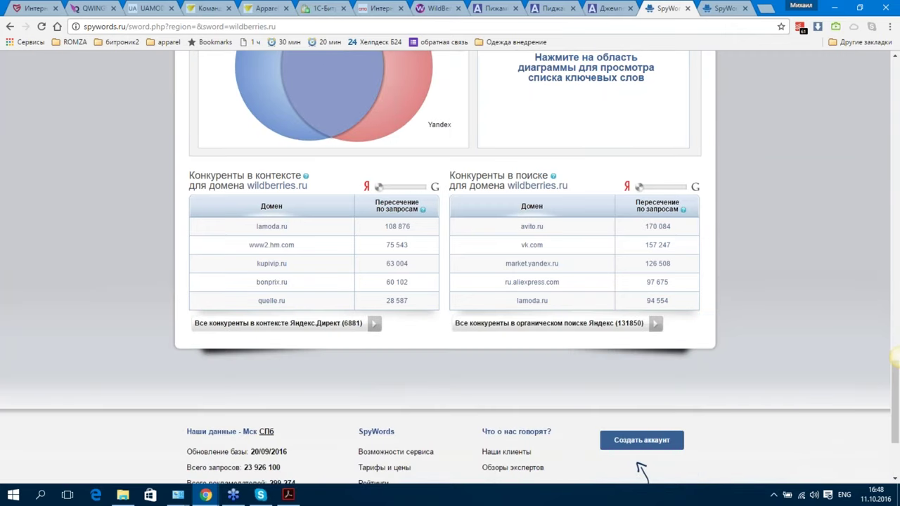
scroll(636, 464, "up", 6)
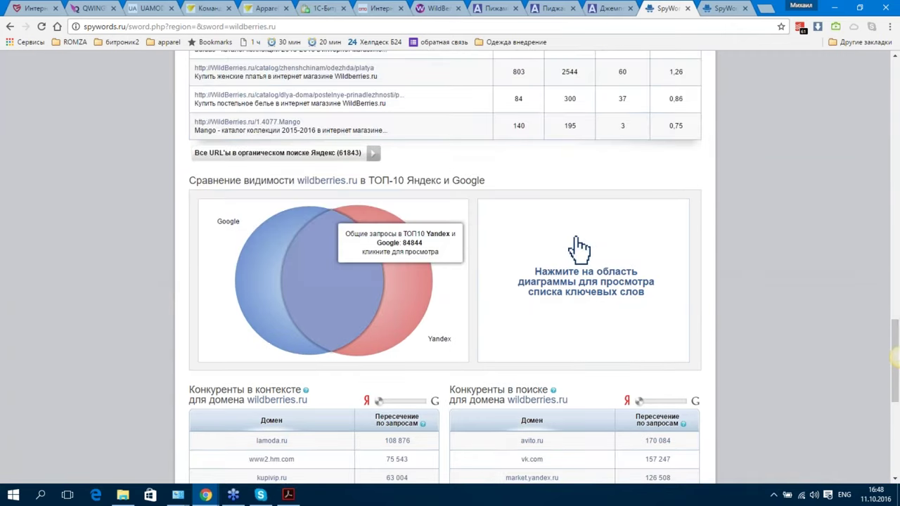
Review the wildberries.ru organic queries and Яндекс.Директ ads again, going back to the domain summary
scroll(393, 421, "up", 12)
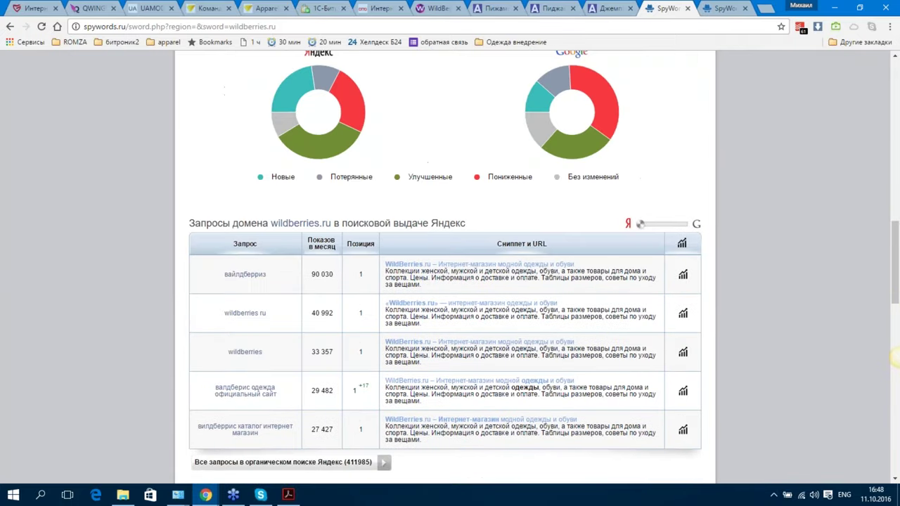
scroll(370, 227, "up", 4)
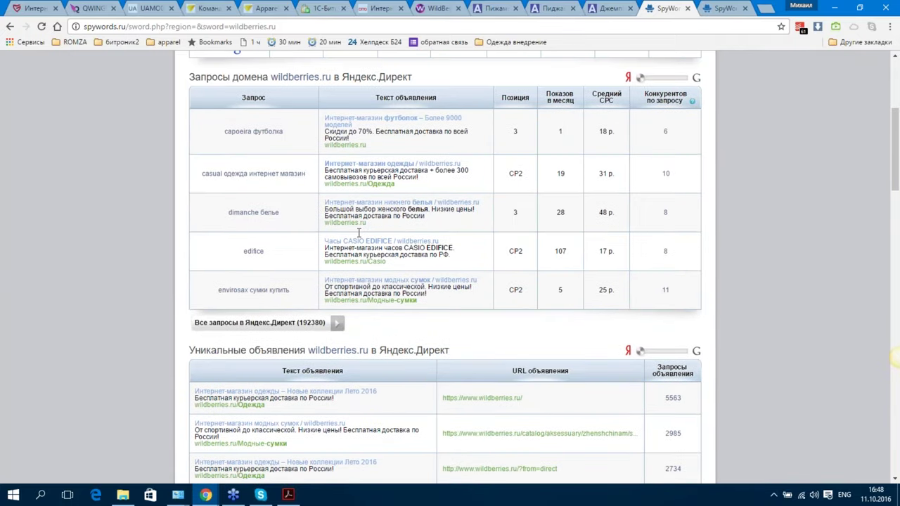
scroll(370, 226, "up", 2)
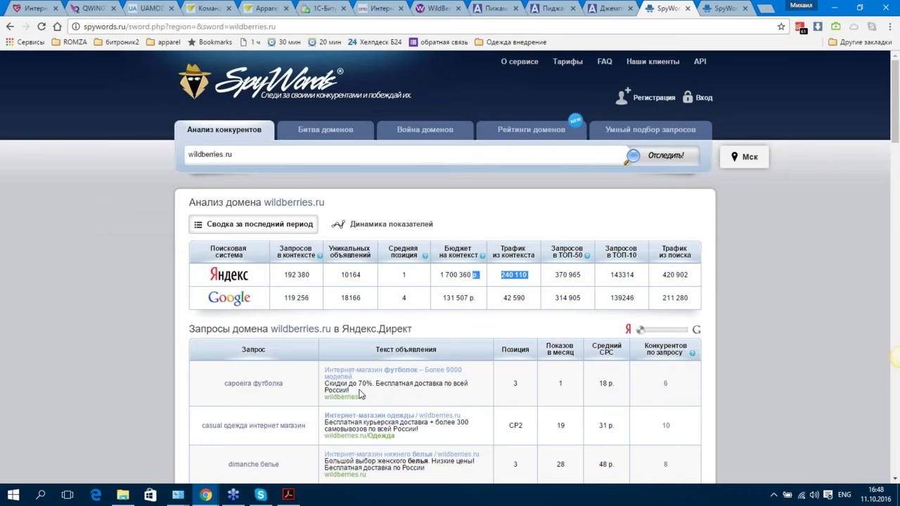
Switch to the webinar presentation in Adobe Acrobat Reader, show it full screen and advance to the slide of online-trade reading resources
left_click(288, 495)
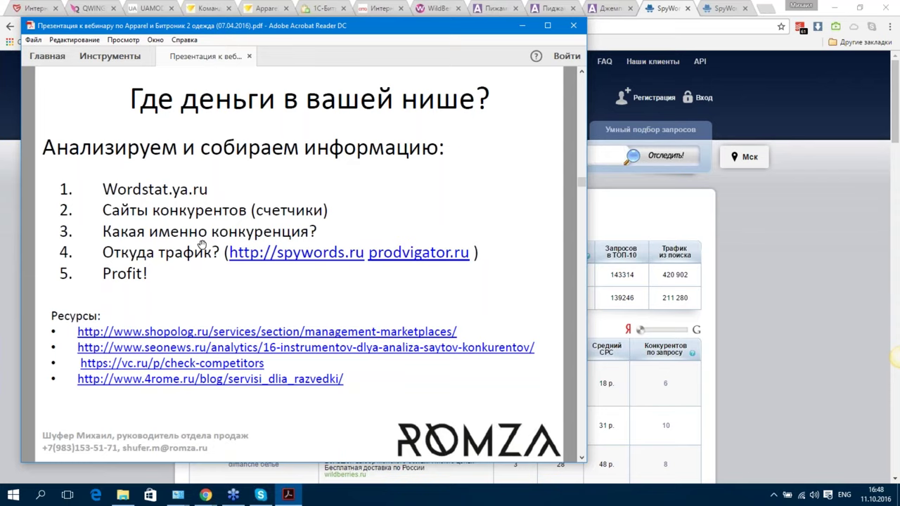
left_click(548, 26)
key("ctrl+l")
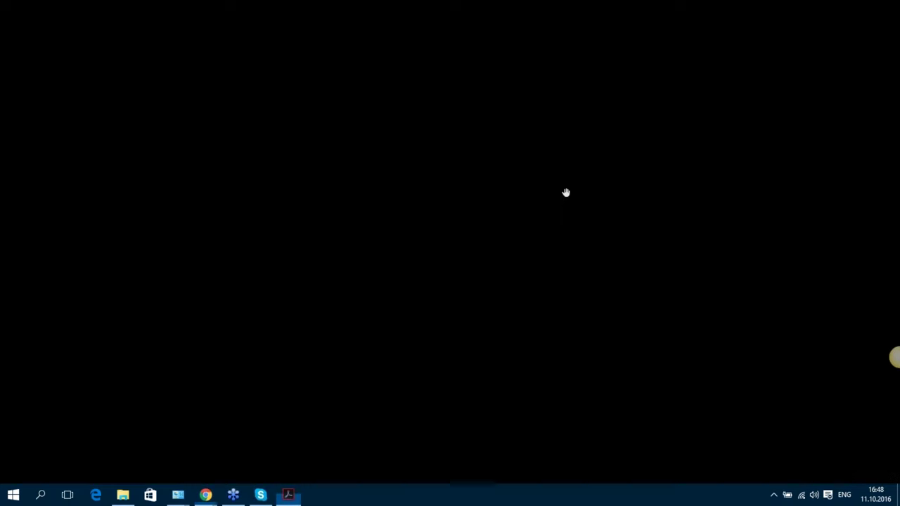
key("Right")
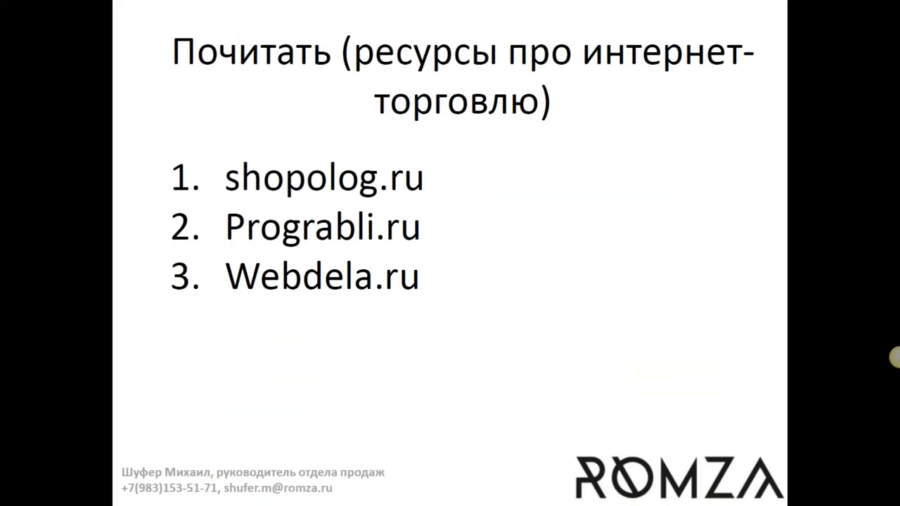
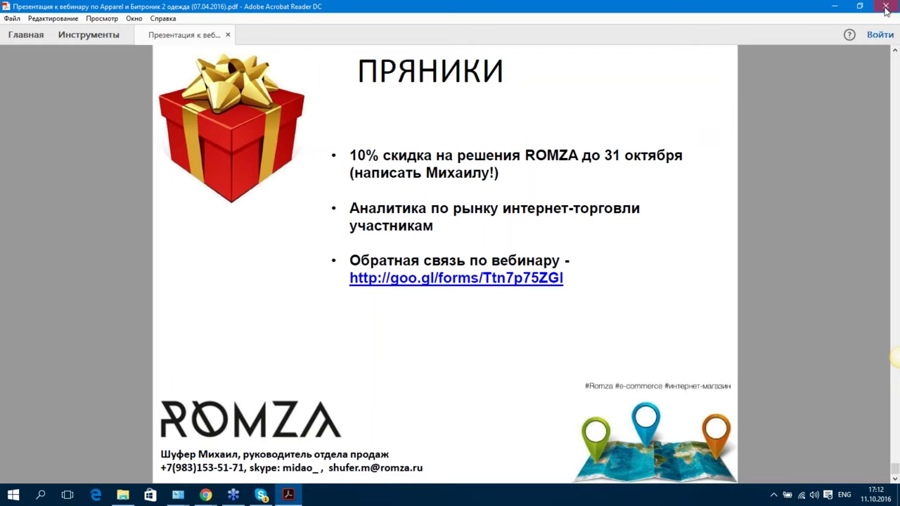
Close the presentation in Acrobat Reader and dismiss the Битроник 2 settings on the demo store page
left_click(885, 7)
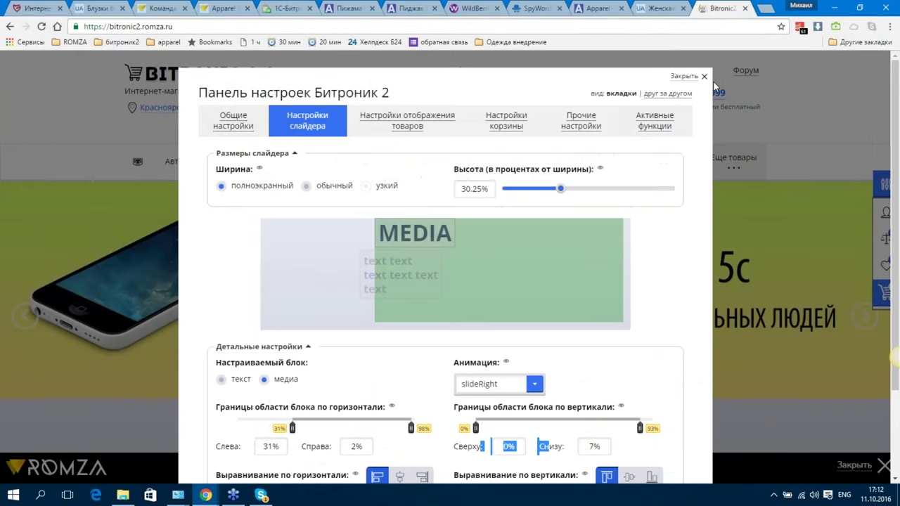
left_click(886, 84)
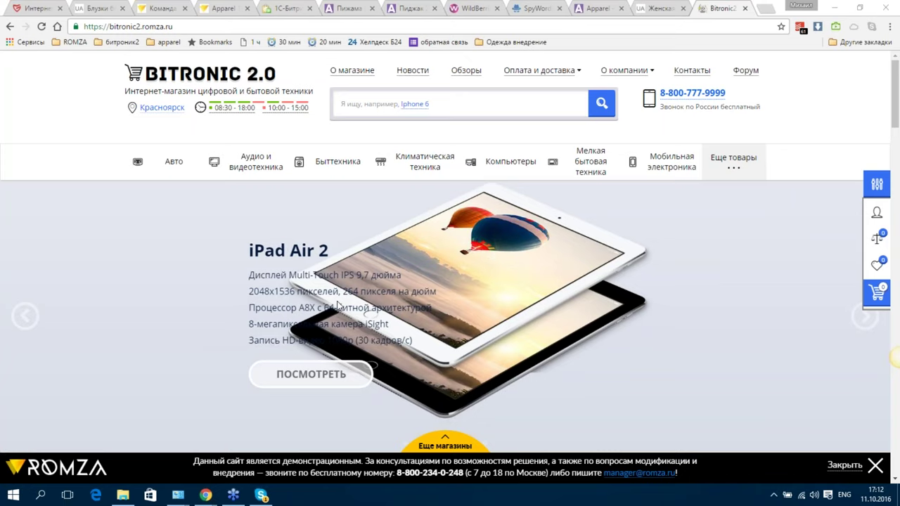
Copy the "обратная связь" bookmark and switch the keyboard language to Russian
right_click(436, 41)
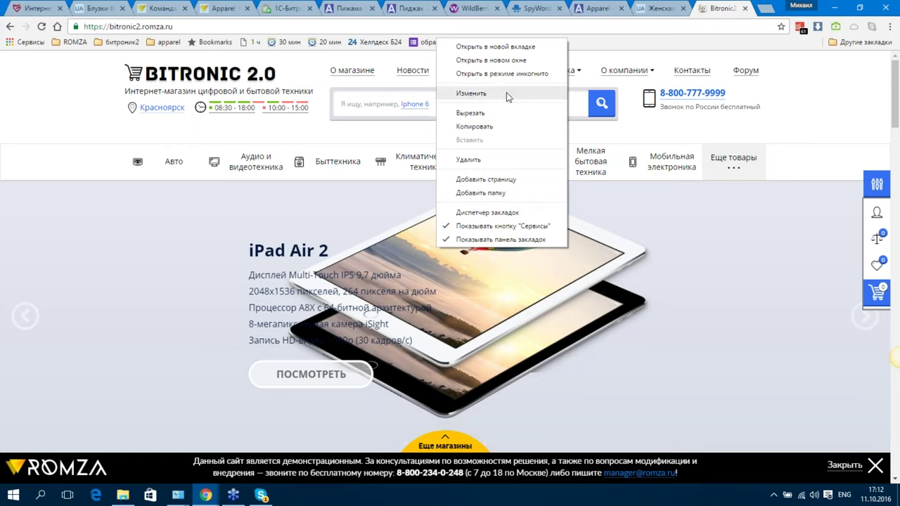
left_click(503, 127)
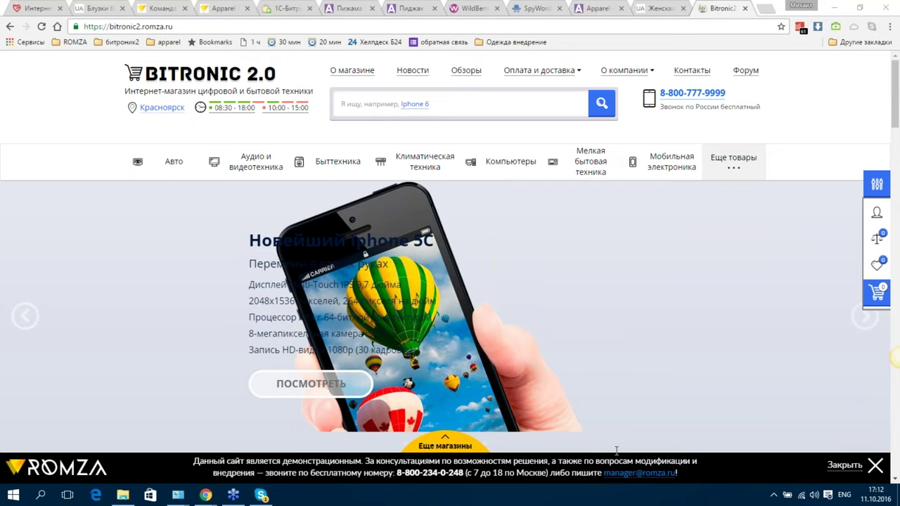
key("alt+shift")
Examine the Apparel demo store's home page, including its banners, sale offers, fashion reviews and new arrivals
left_click(729, 11)
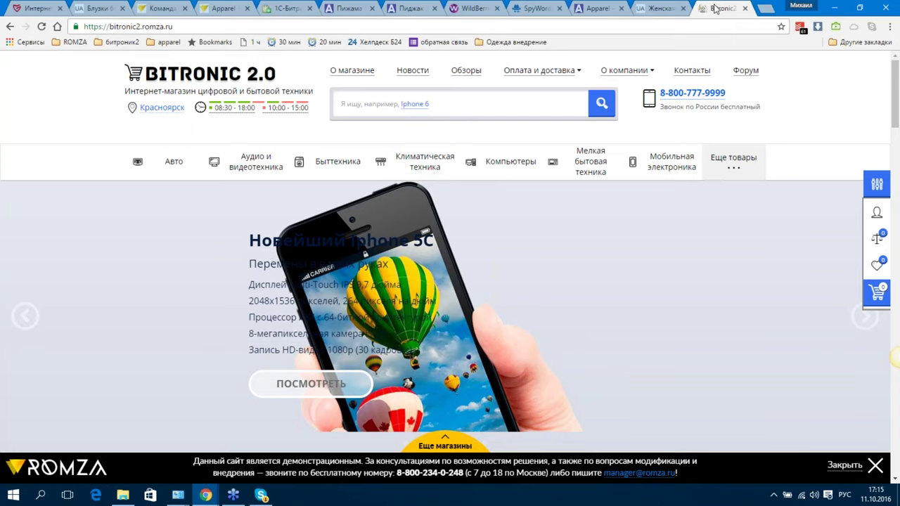
left_click(594, 10)
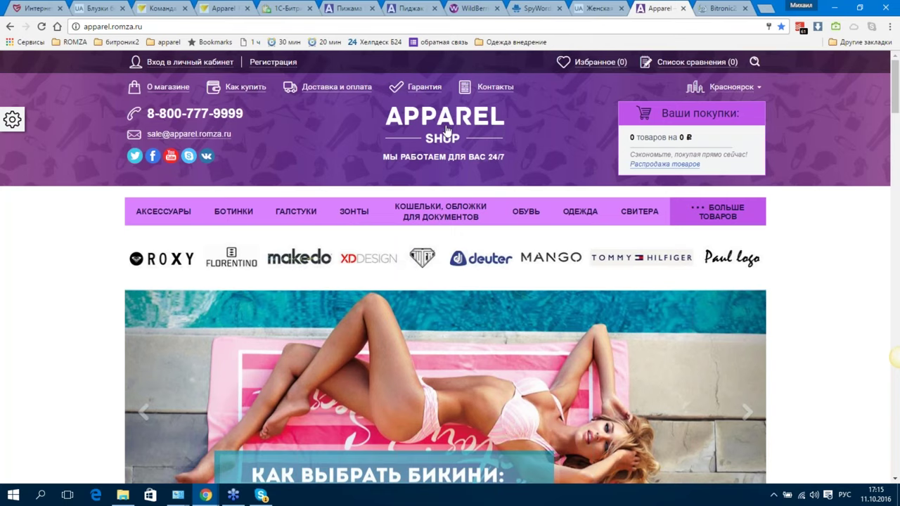
scroll(702, 253, "down", 2)
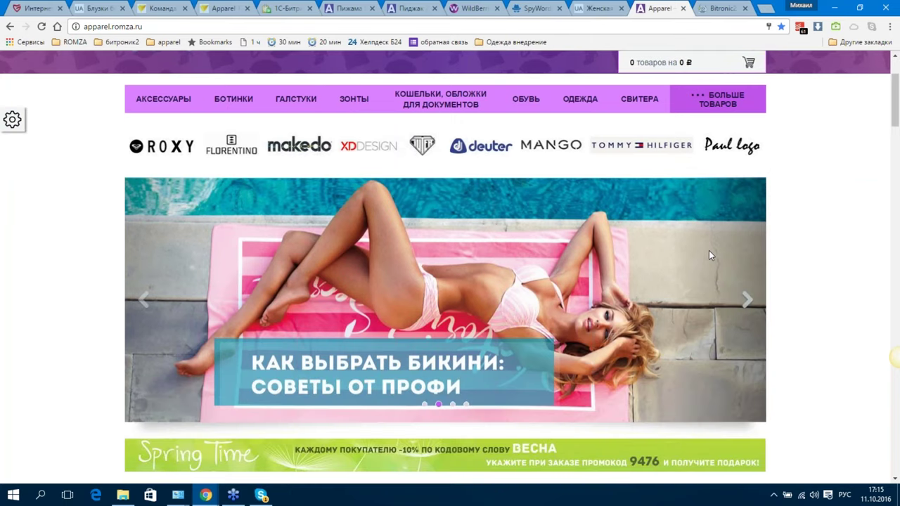
scroll(461, 170, "down", 6)
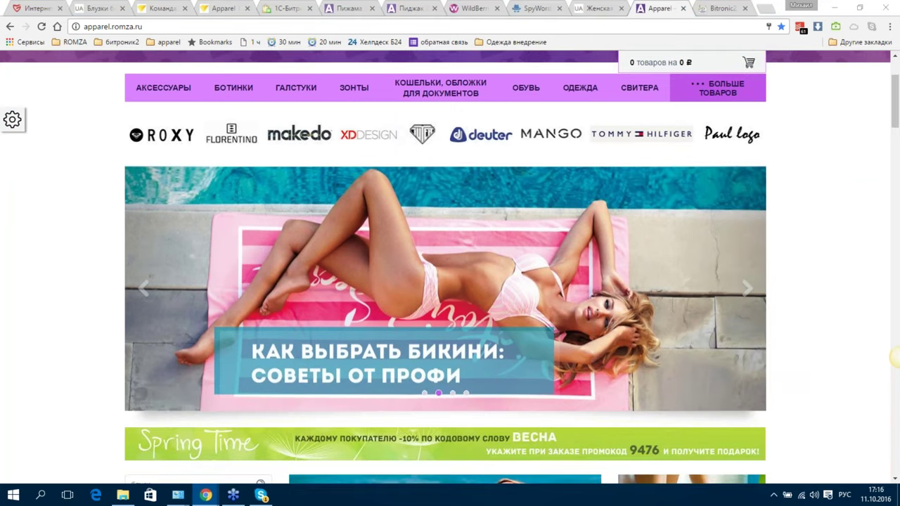
scroll(444, 156, "down", 14)
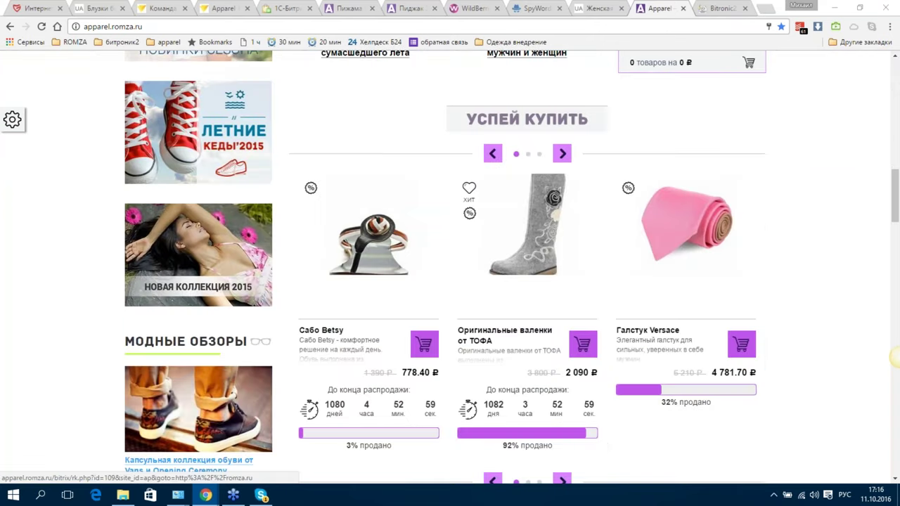
scroll(444, 153, "up", 1)
scroll(445, 153, "up", 18)
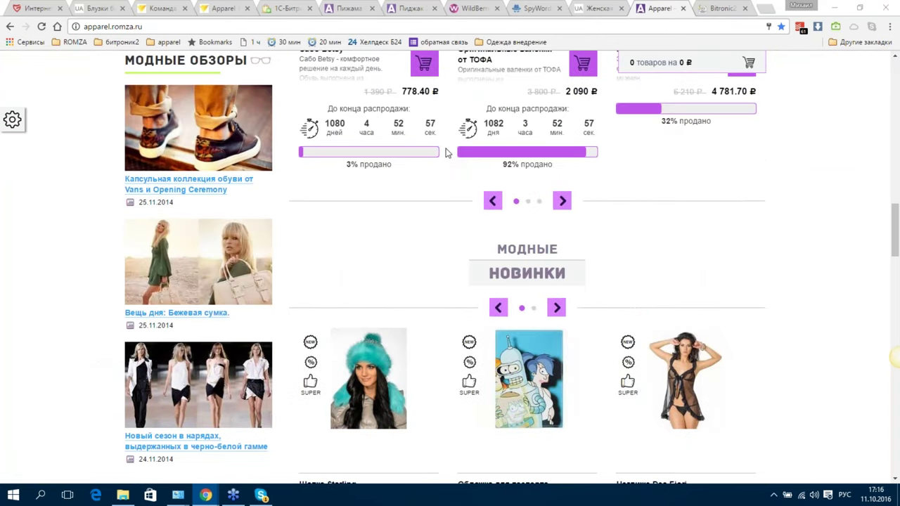
scroll(449, 142, "up", 3)
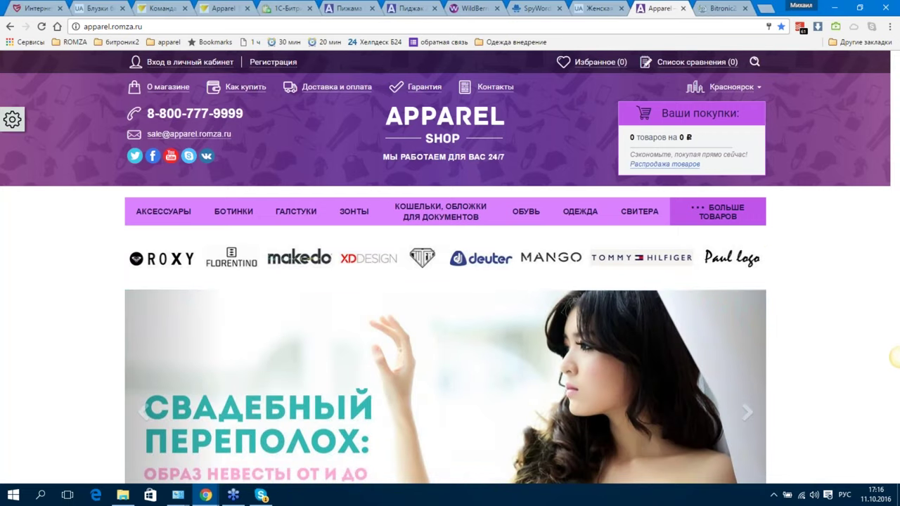
Open the Apparel store's settings and examine the colour scheme, design style and block options
left_click(13, 121)
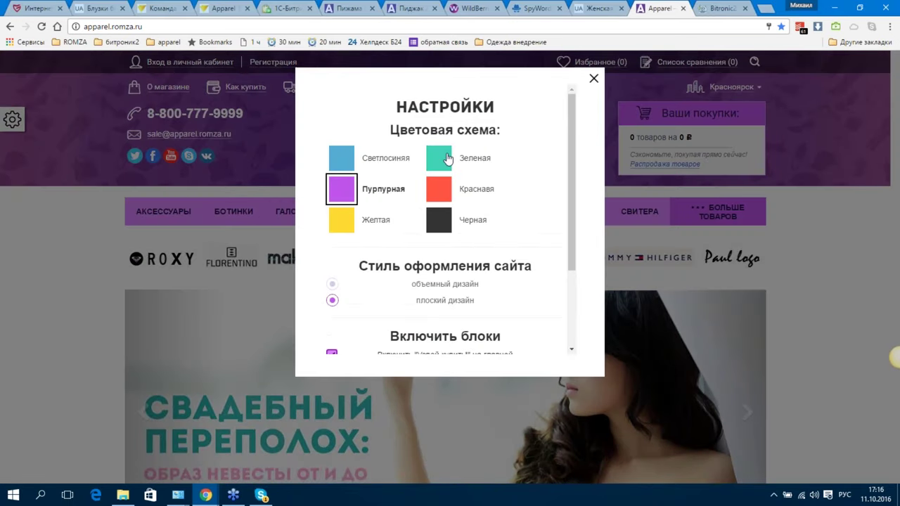
scroll(466, 192, "down", 1)
scroll(465, 192, "down", 1)
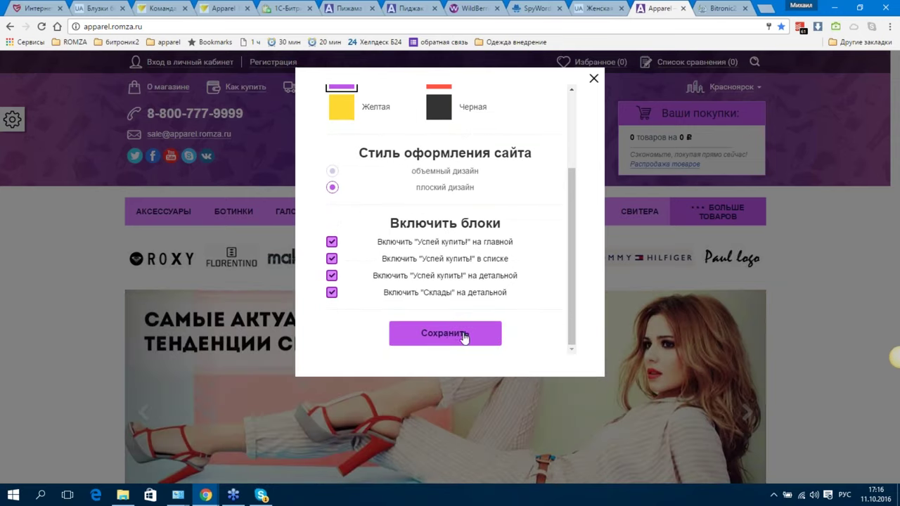
Return to the Bitronic 2.0 demo store, open its settings and examine the slider and general options
left_click(704, 15)
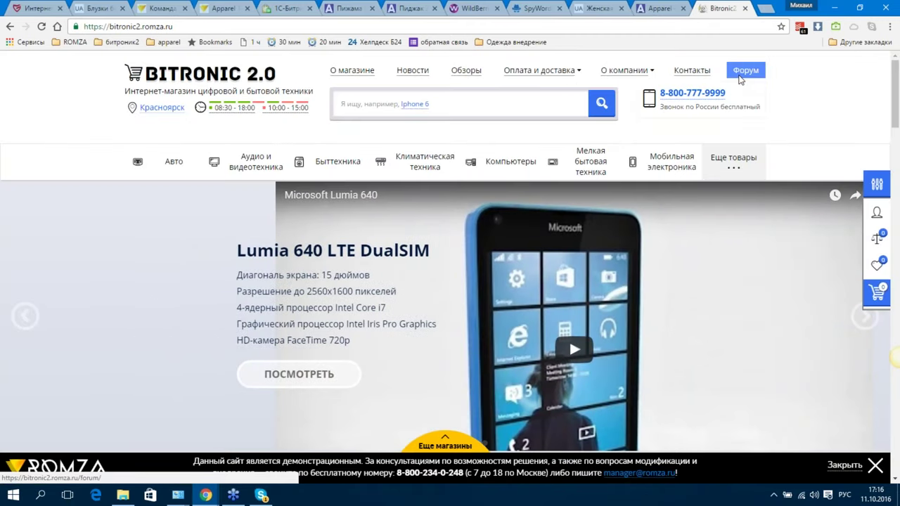
left_click(886, 188)
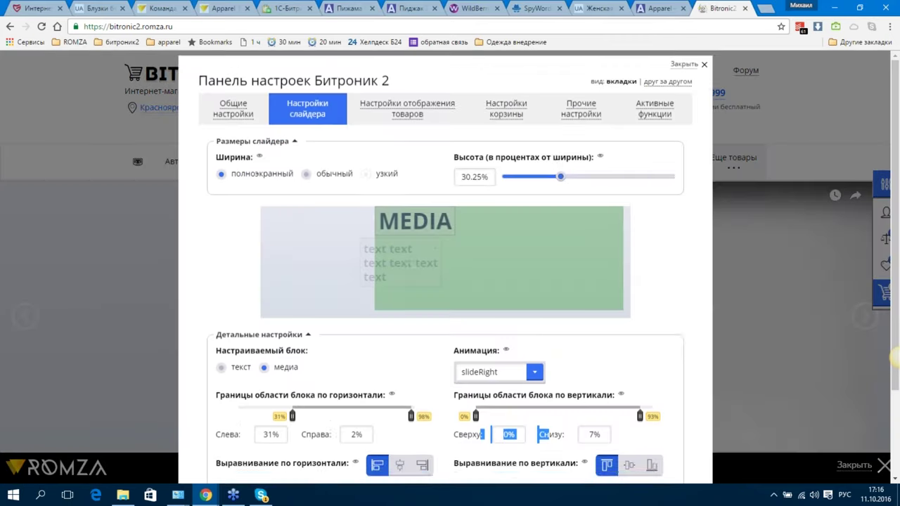
scroll(268, 191, "down", 3)
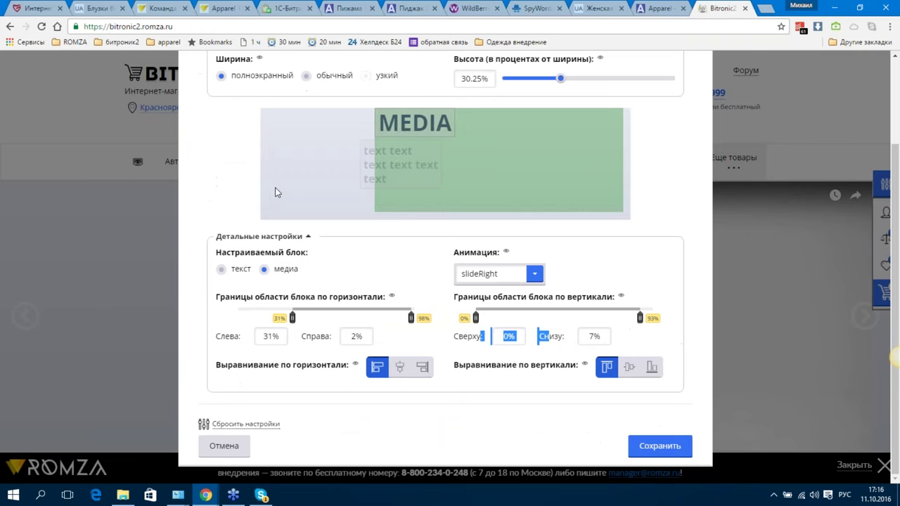
scroll(277, 187, "up", 3)
left_click(232, 121)
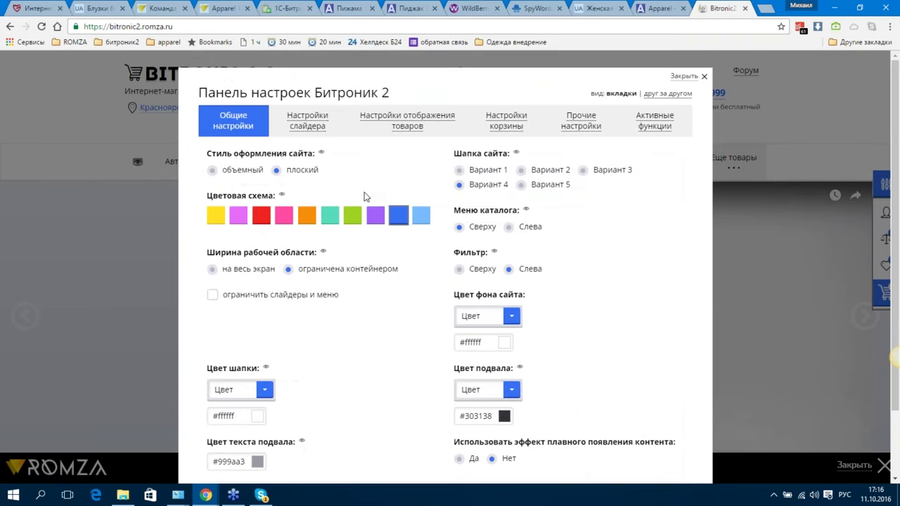
In the Битроник 2 basket settings, set the basket line's location to "вверху"
left_click(506, 120)
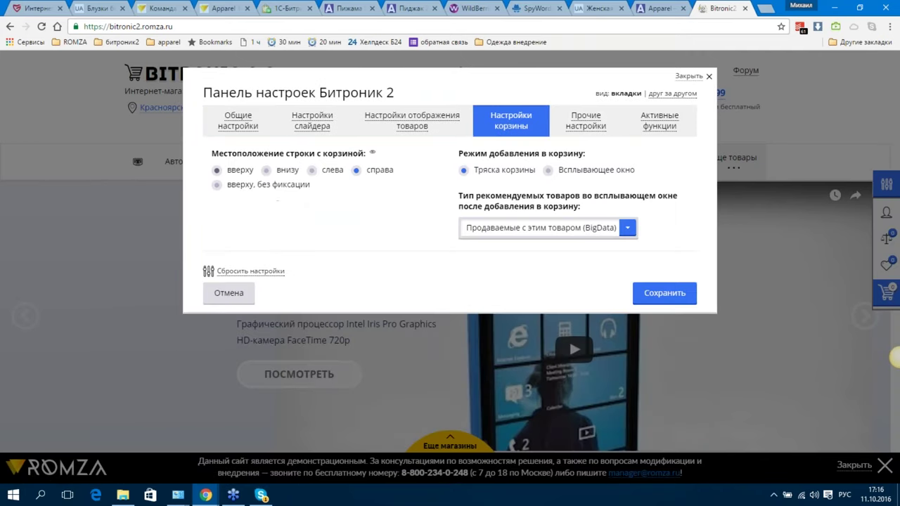
left_click(227, 176)
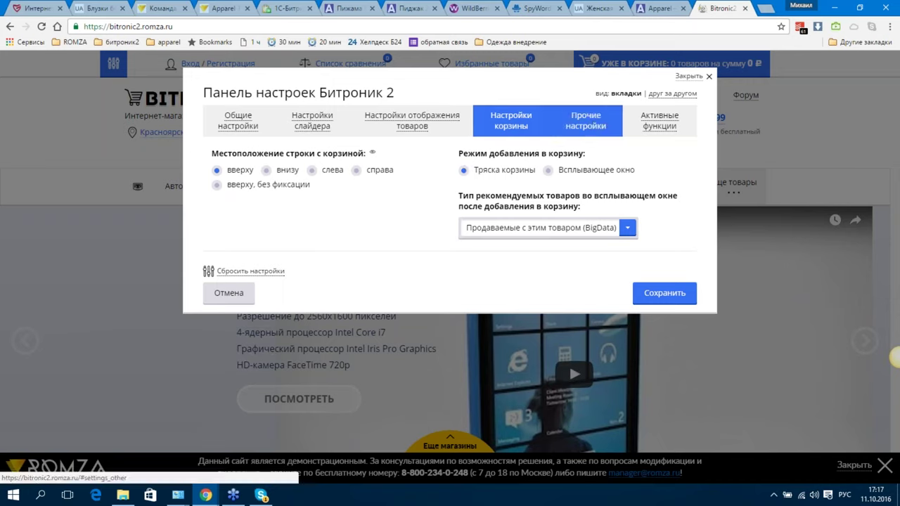
Review the Битроник 2 basket settings, other settings and active functions, and save the configuration
left_click(594, 126)
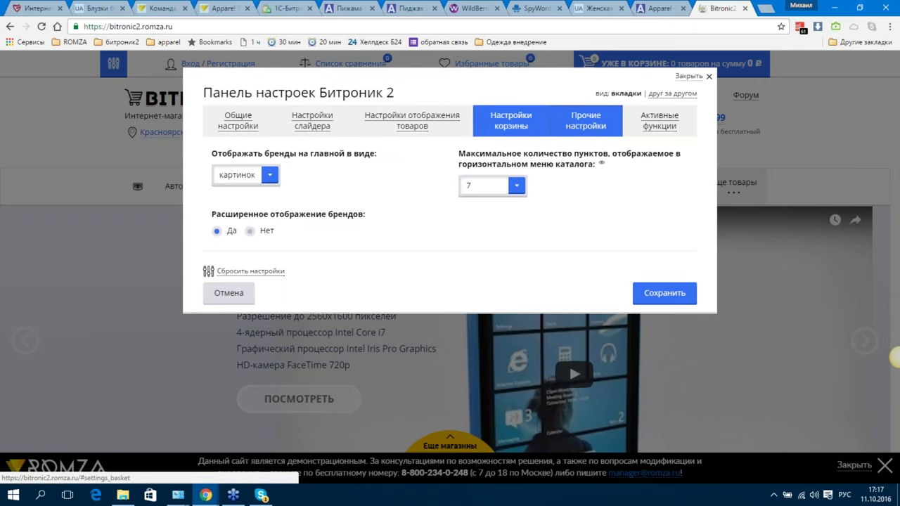
left_click(520, 120)
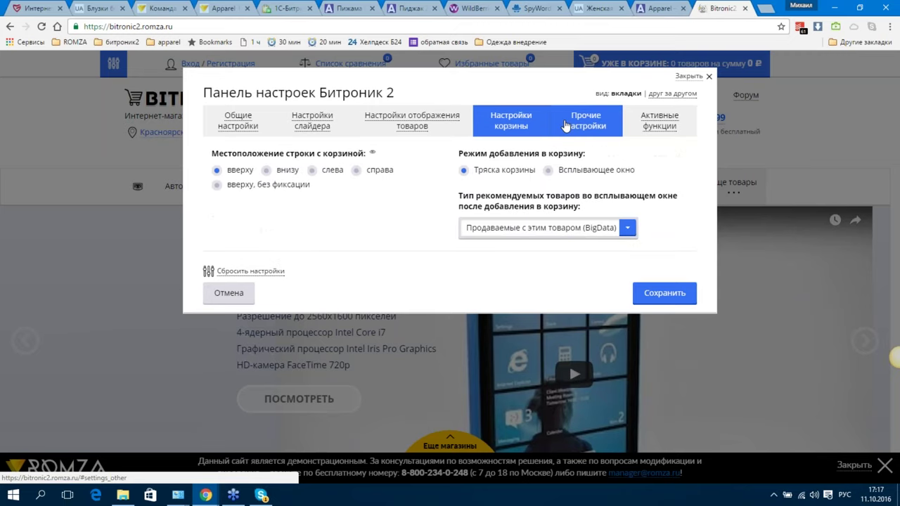
left_click(585, 121)
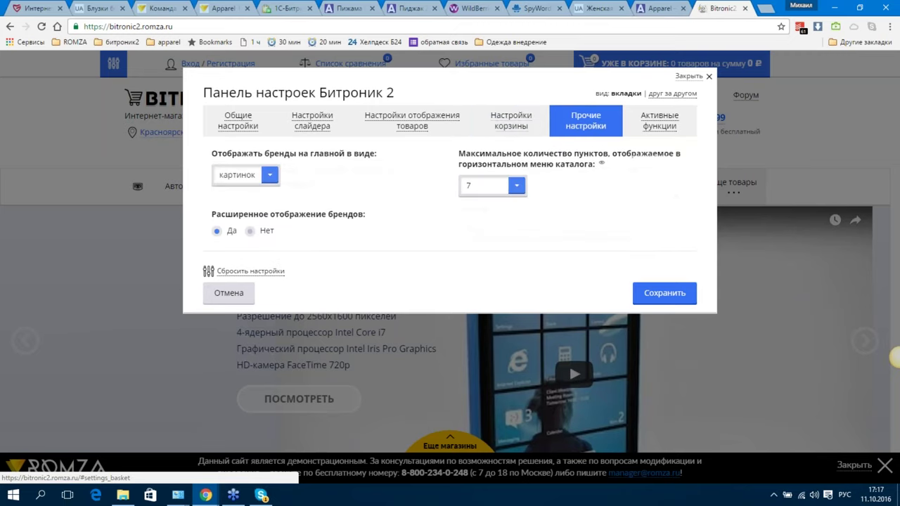
left_click(660, 121)
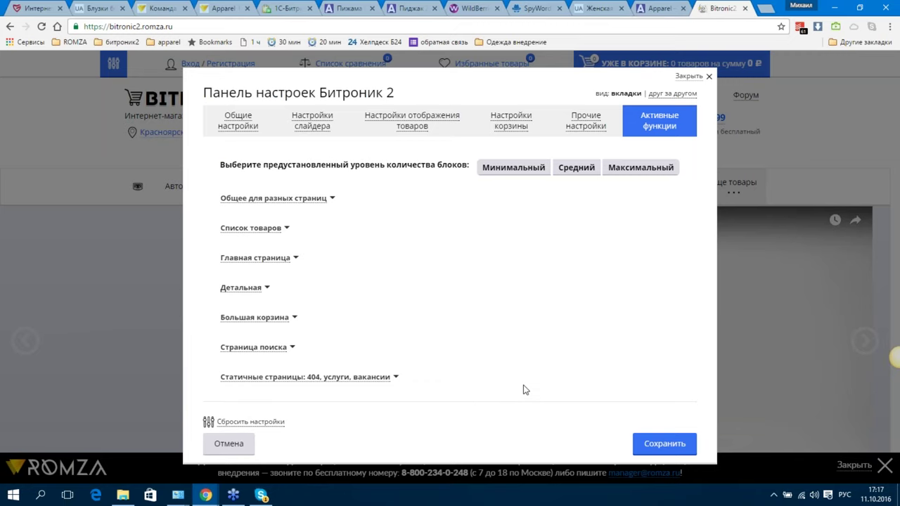
left_click(664, 443)
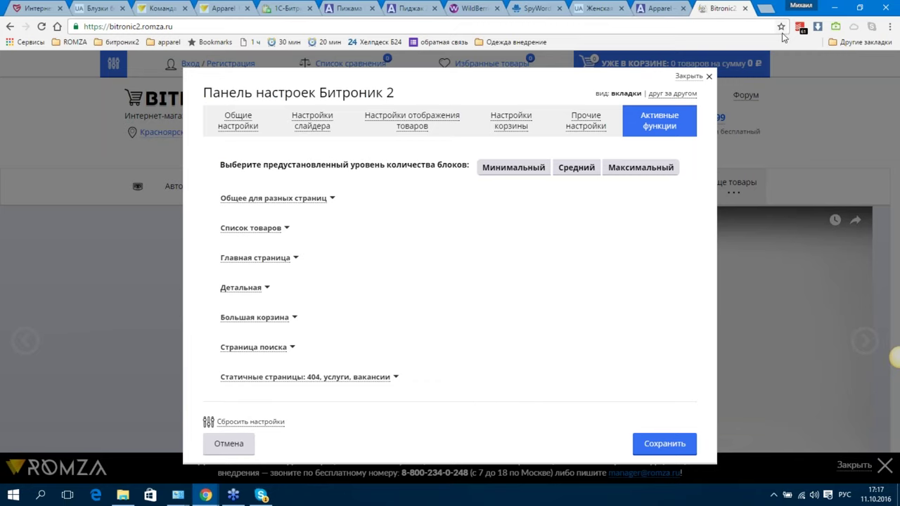